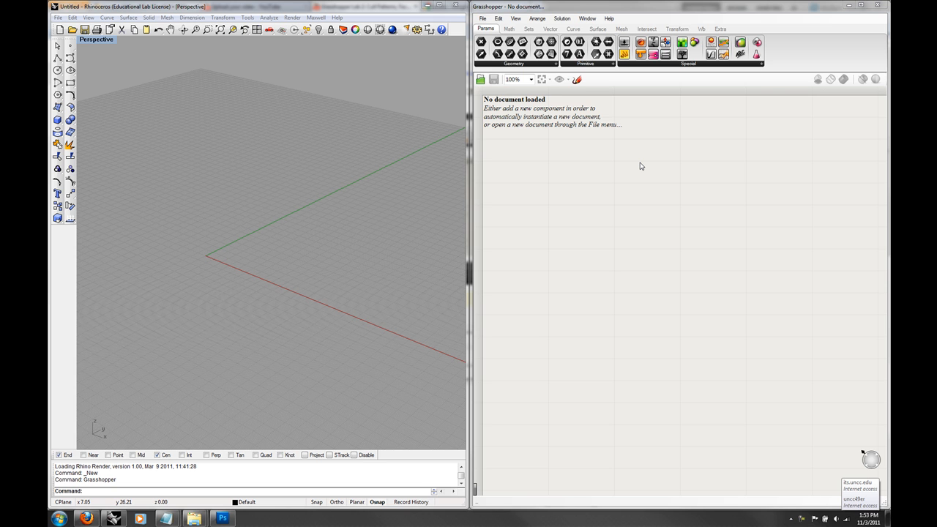
- Draw a single-segment polyline from 0,0 to 100,0 along the X axis
{"action": "right_click_drag", "start_coordinate": [328, 236], "coordinate": [168, 265]}
{"action": "left_click", "coordinate": [58, 58]}
{"action": "right_click_drag", "start_coordinate": [151, 174], "coordinate": [198, 175]}
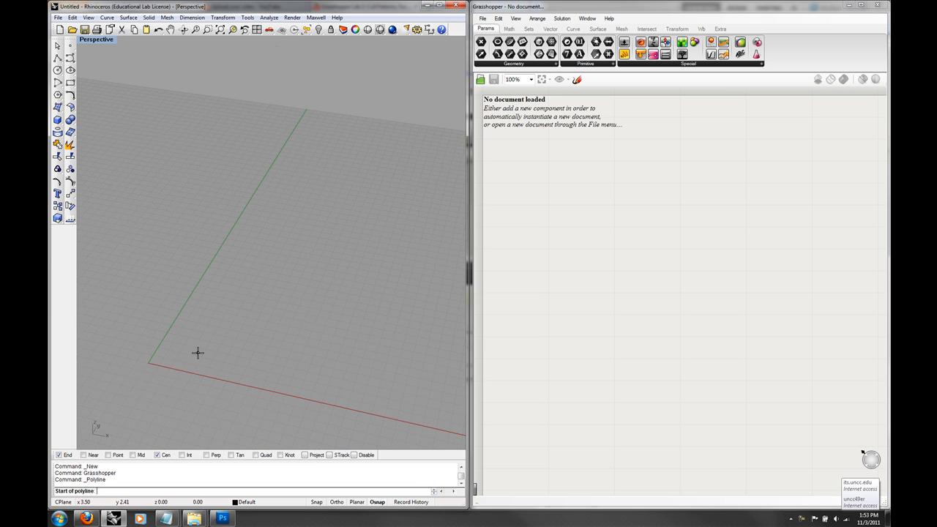
{"action": "type", "text": "0,0"}
{"action": "key", "text": "Return"}
{"action": "type", "text": "10"}
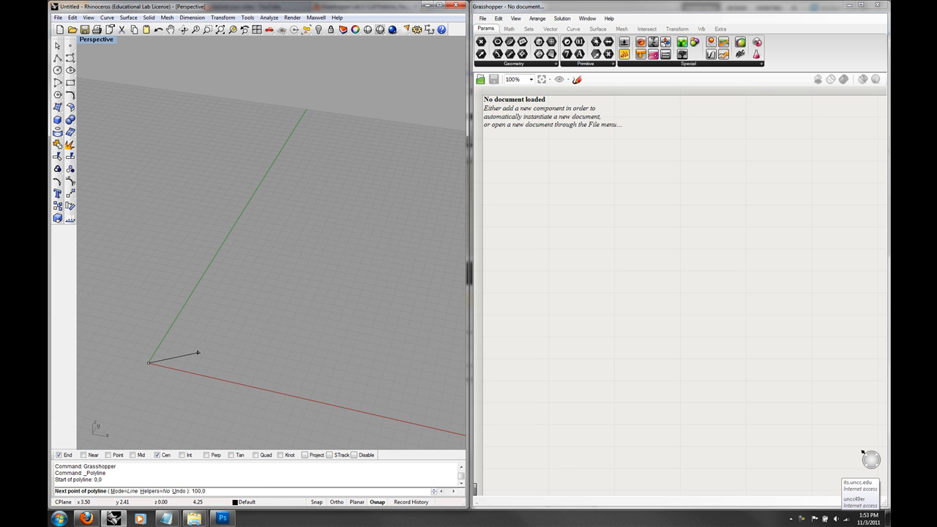
{"action": "key", "text": "Return"}
{"action": "right_click_drag", "start_coordinate": [198, 354], "coordinate": [301, 351]}
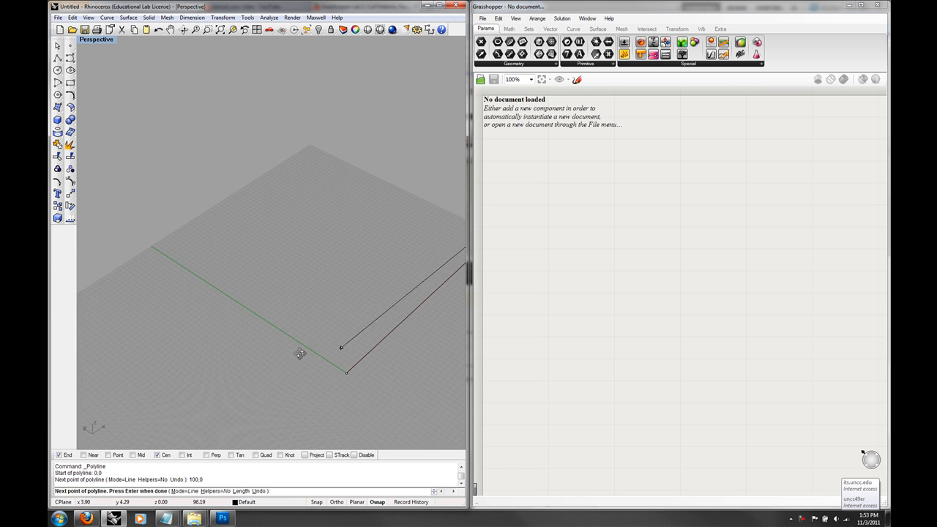
{"action": "right_click_drag", "start_coordinate": [407, 308], "coordinate": [268, 322], "text": "shift"}
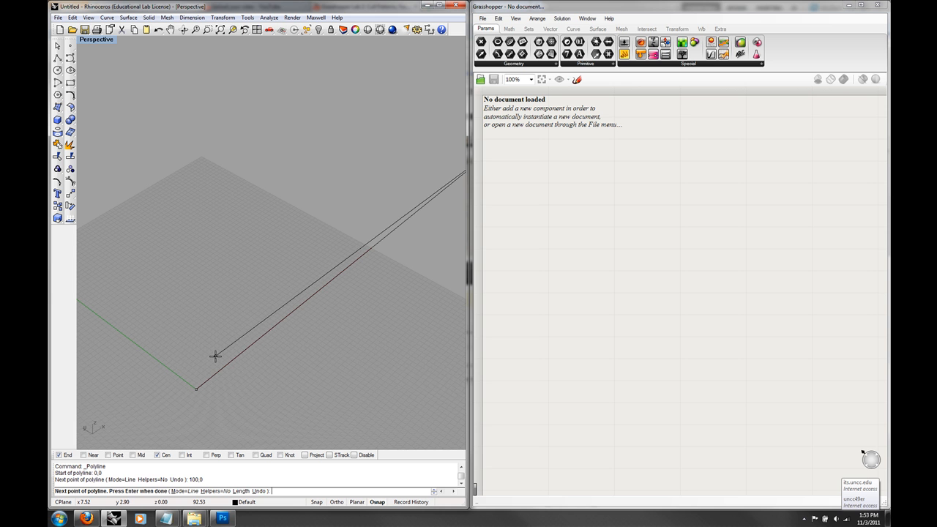
{"action": "key", "text": "Return"}
- Switch to Grasshopper, add a Curve parameter to the canvas and reference the drawn Rhino line as its one curve
{"action": "scroll", "coordinate": [310, 355], "scroll_direction": "down", "scroll_amount": 5}
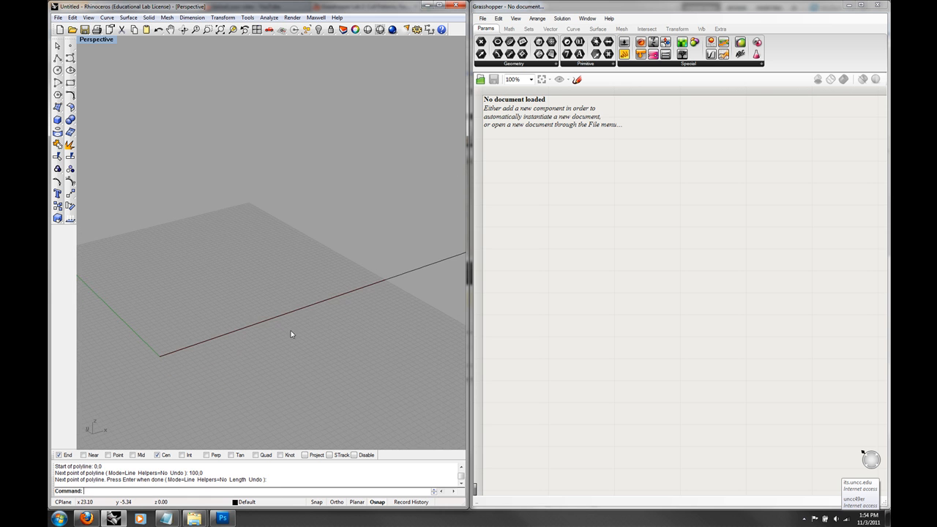
{"action": "right_click_drag", "start_coordinate": [350, 316], "coordinate": [306, 327], "text": "shift"}
{"action": "double_click", "coordinate": [583, 232]}
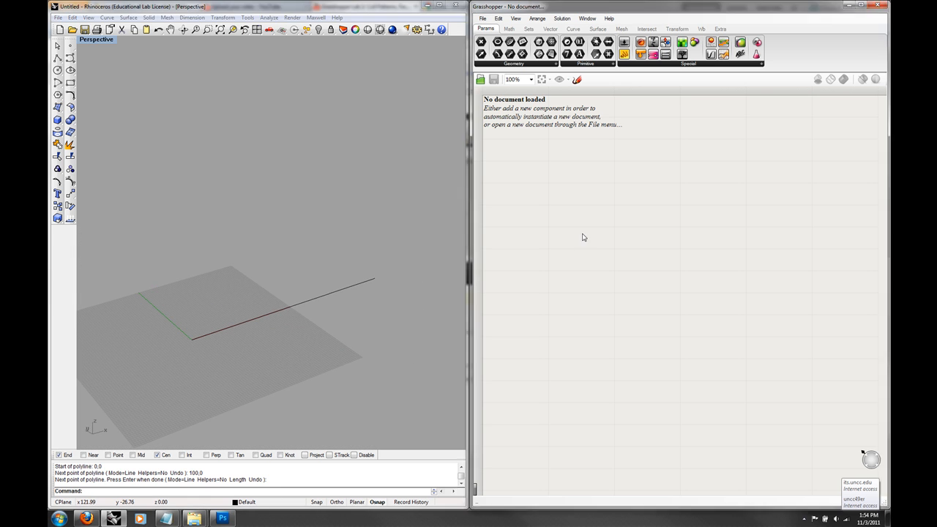
{"action": "type", "text": "cur"}
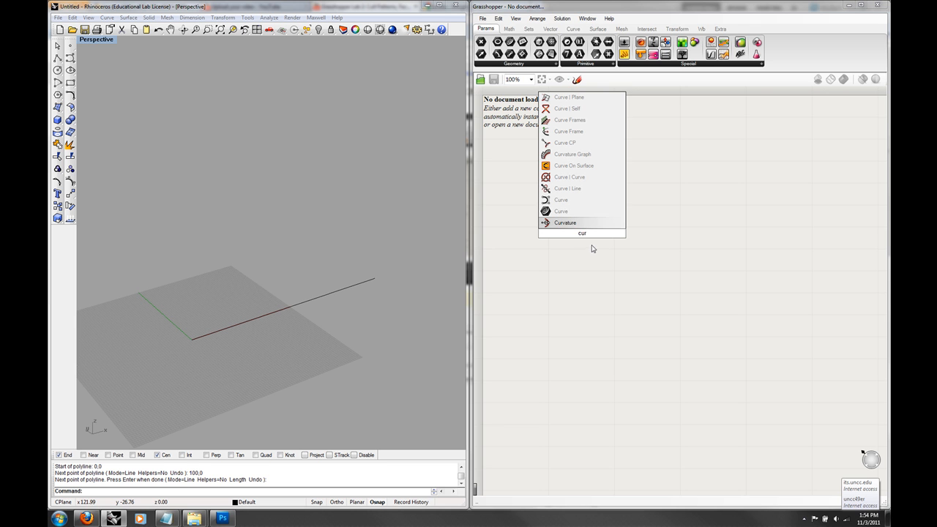
{"action": "left_click", "coordinate": [563, 211]}
{"action": "left_click_drag", "start_coordinate": [575, 235], "coordinate": [565, 245]}
{"action": "right_click", "coordinate": [565, 244]}
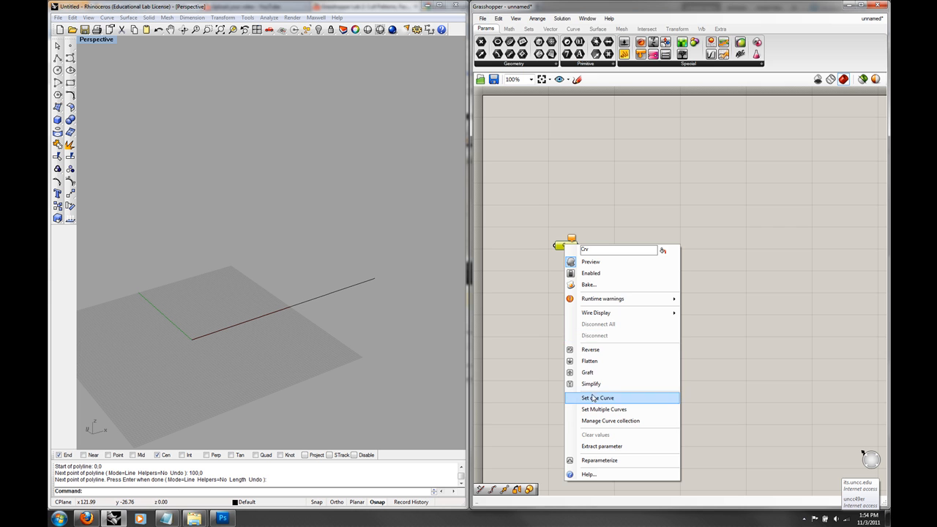
{"action": "left_click", "coordinate": [597, 397]}
{"action": "left_click", "coordinate": [371, 282]}
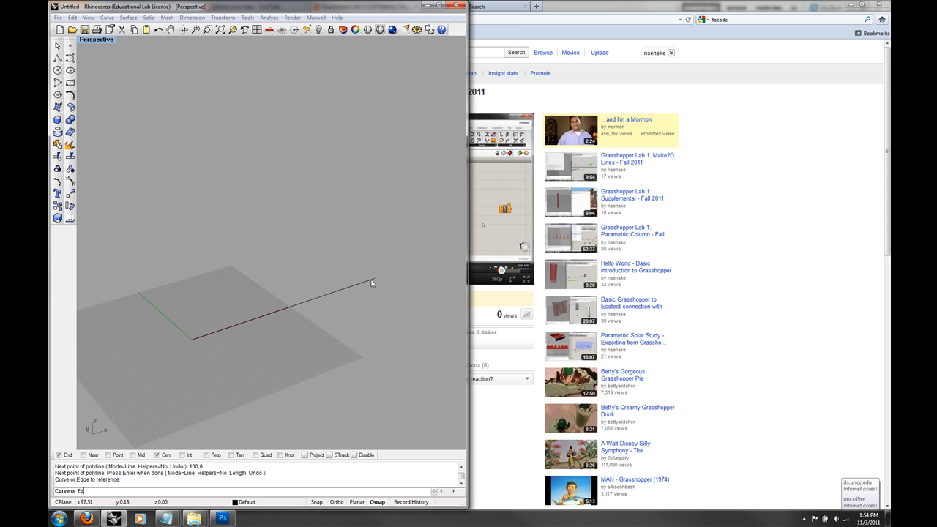
{"action": "left_click", "coordinate": [567, 303]}
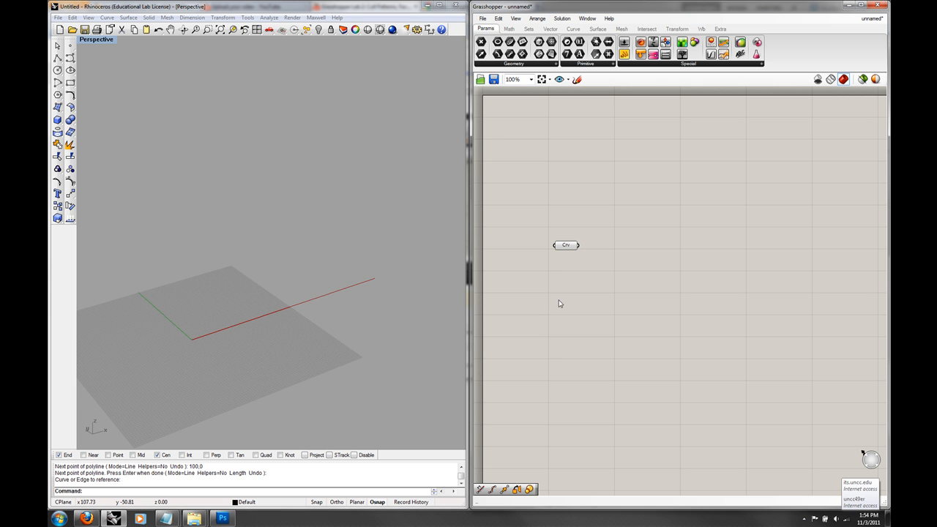
- Rename the Curve parameter as Ground
{"action": "scroll", "coordinate": [391, 323], "scroll_direction": "up", "scroll_amount": 3}
{"action": "scroll", "coordinate": [317, 327], "scroll_direction": "up", "scroll_amount": 2}
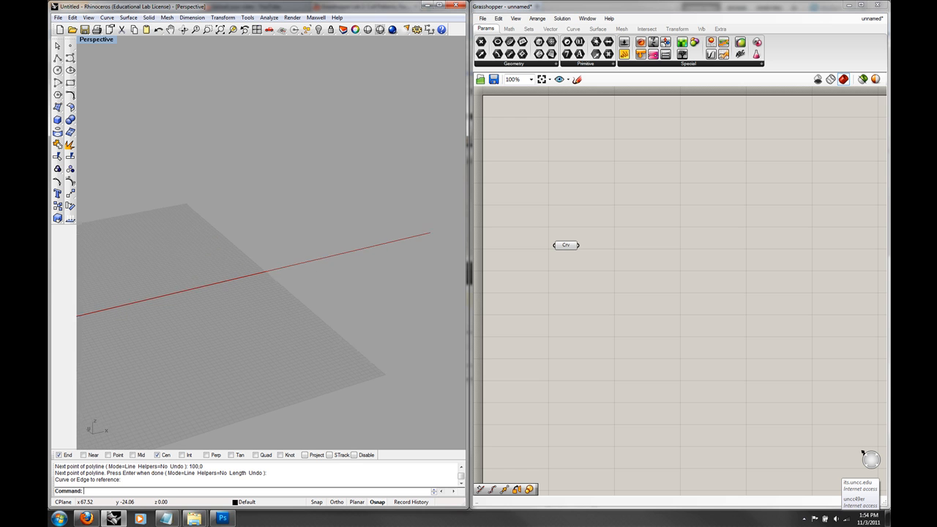
{"action": "left_click", "coordinate": [571, 247]}
{"action": "right_click", "coordinate": [572, 248]}
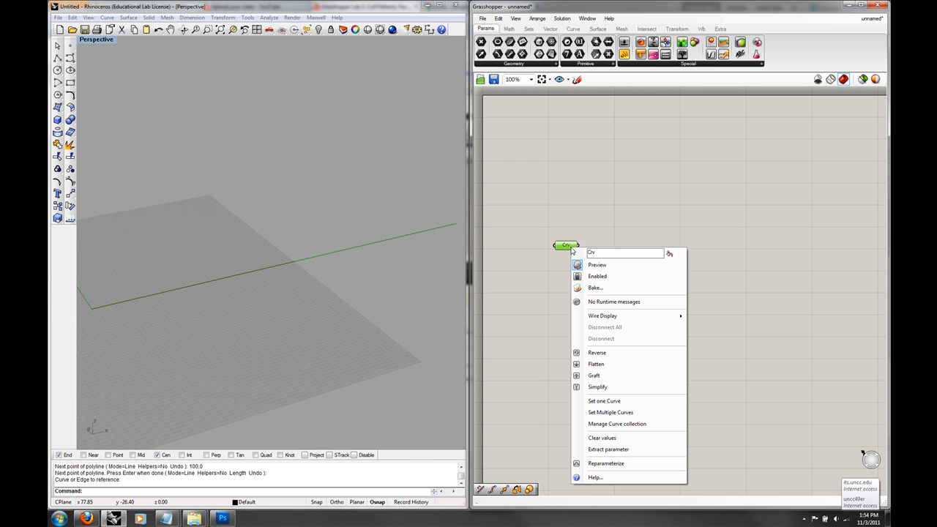
{"action": "double_click", "coordinate": [602, 251]}
{"action": "type", "text": "Base"}
{"action": "key", "text": "BackSpace"}
{"action": "key", "text": "BackSpace"}
{"action": "type", "text": "Ground"}
{"action": "left_click", "coordinate": [595, 211]}
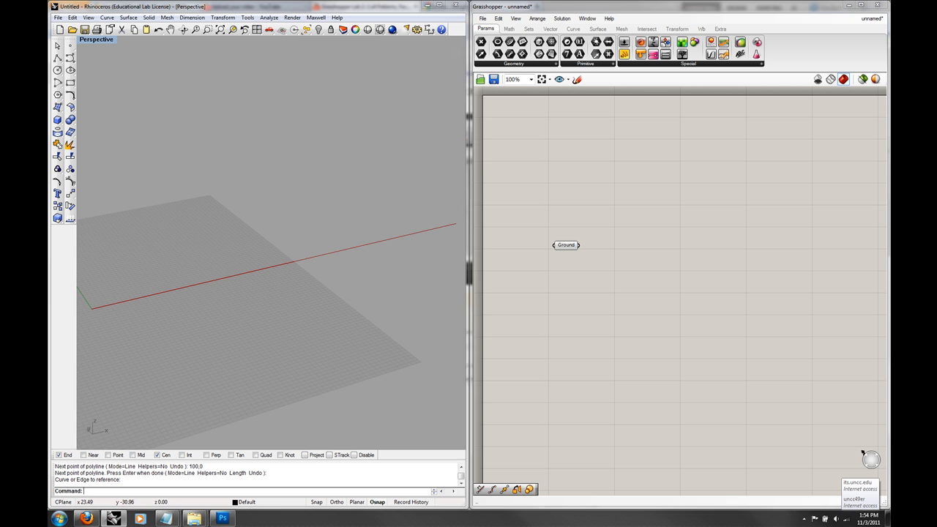
- Add a Move component beside the Ground parameter and connect Ground to its geometry input
{"action": "right_click_drag", "start_coordinate": [220, 359], "coordinate": [269, 351]}
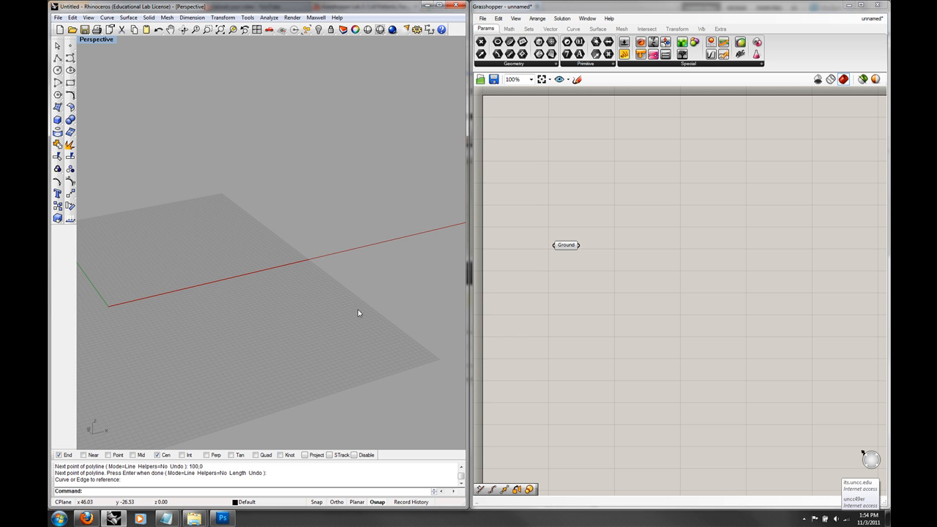
{"action": "right_click_drag", "start_coordinate": [367, 306], "coordinate": [357, 311]}
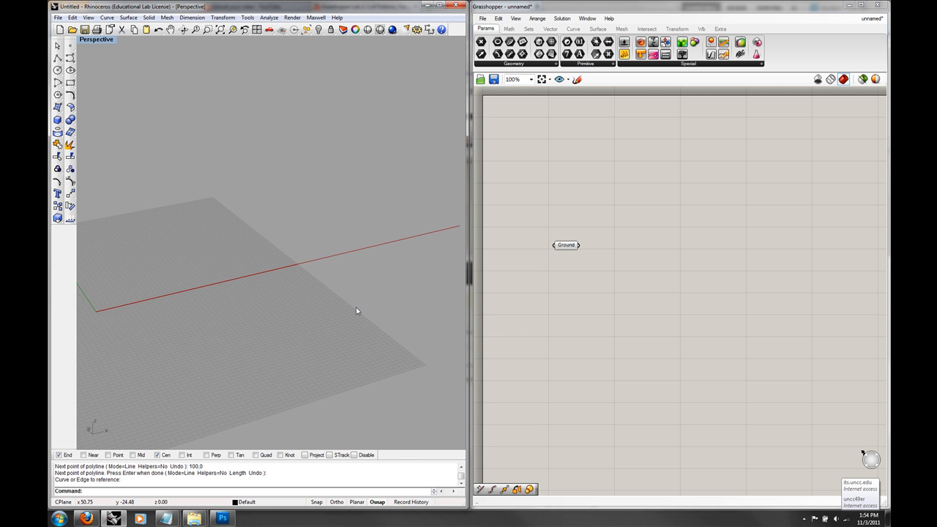
{"action": "left_click_drag", "start_coordinate": [573, 247], "coordinate": [559, 251]}
{"action": "double_click", "coordinate": [600, 256]}
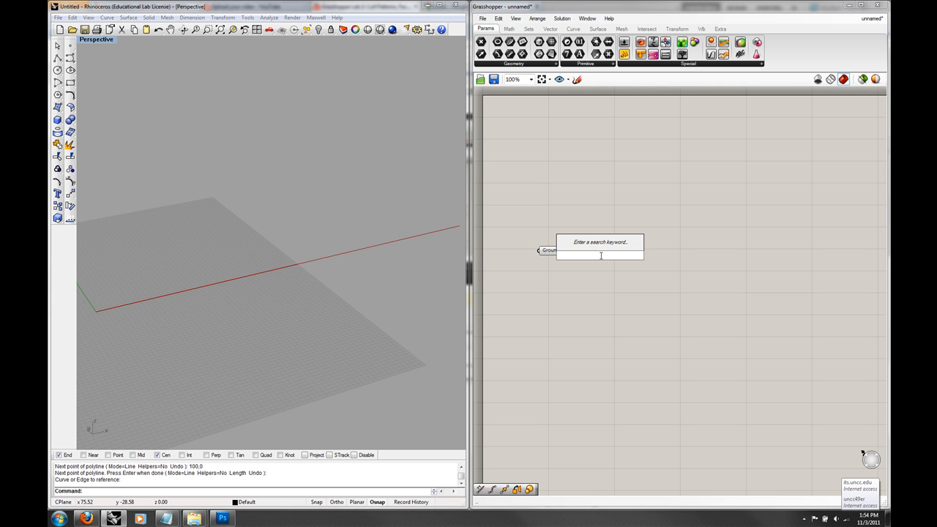
{"action": "type", "text": "move"}
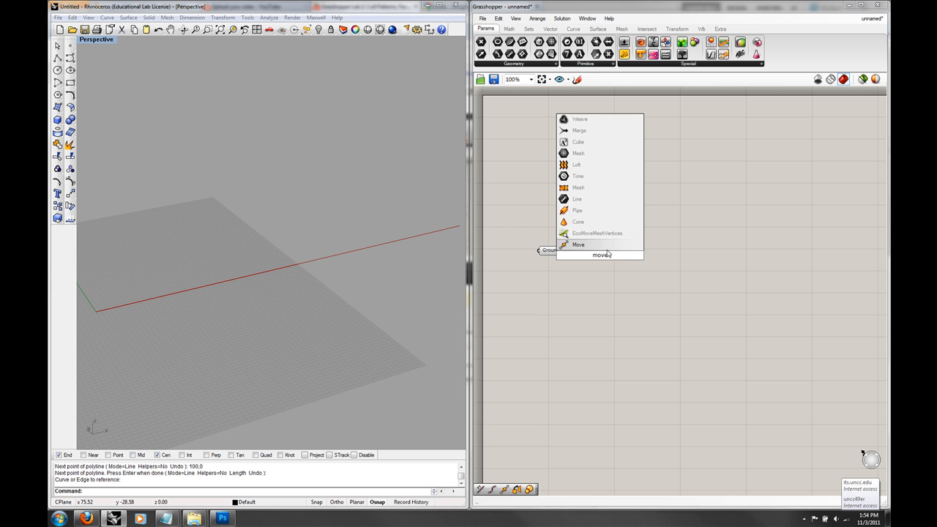
{"action": "left_click", "coordinate": [604, 247]}
{"action": "left_click_drag", "start_coordinate": [605, 253], "coordinate": [645, 250]}
{"action": "left_click", "coordinate": [602, 230]}
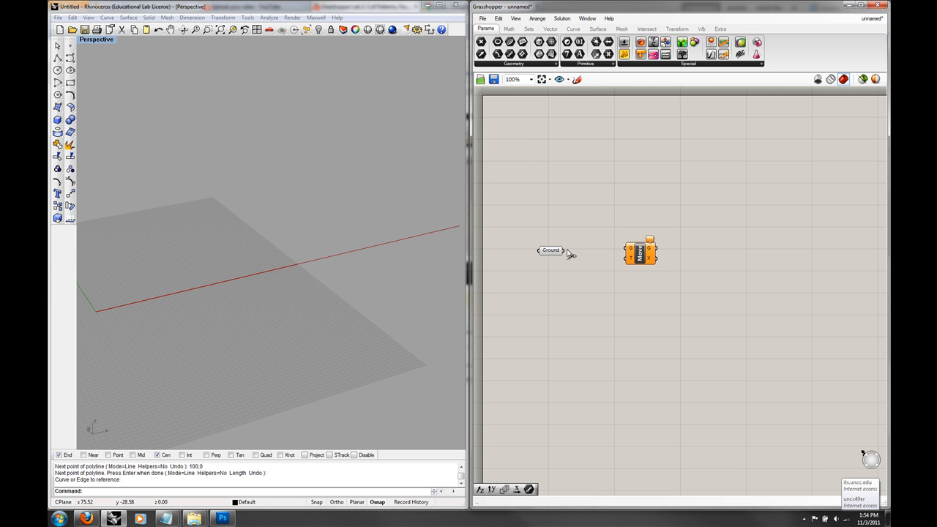
{"action": "left_click_drag", "start_coordinate": [567, 252], "coordinate": [636, 253]}
- Add a Unit Z vector component and connect it to the Move component's T input
{"action": "double_click", "coordinate": [612, 290]}
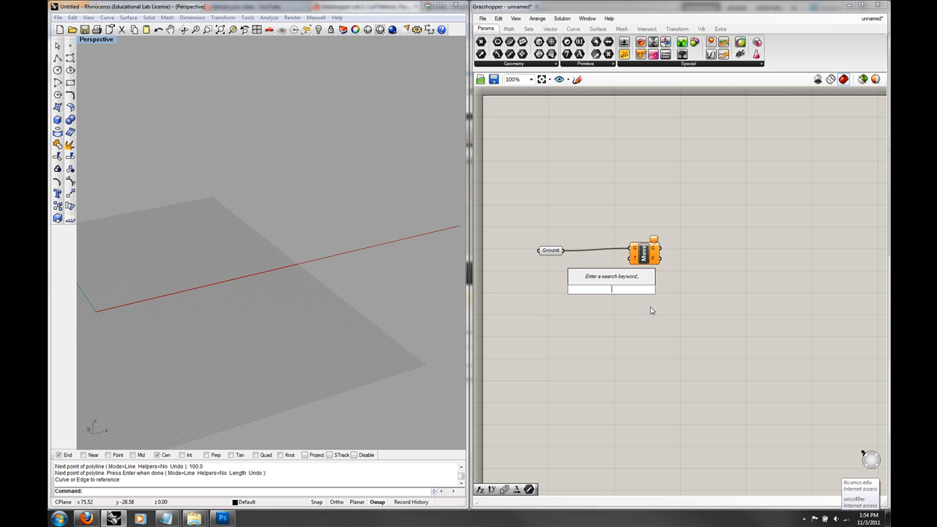
{"action": "type", "text": "z"}
{"action": "left_click", "coordinate": [613, 281]}
{"action": "left_click_drag", "start_coordinate": [618, 291], "coordinate": [633, 258]}
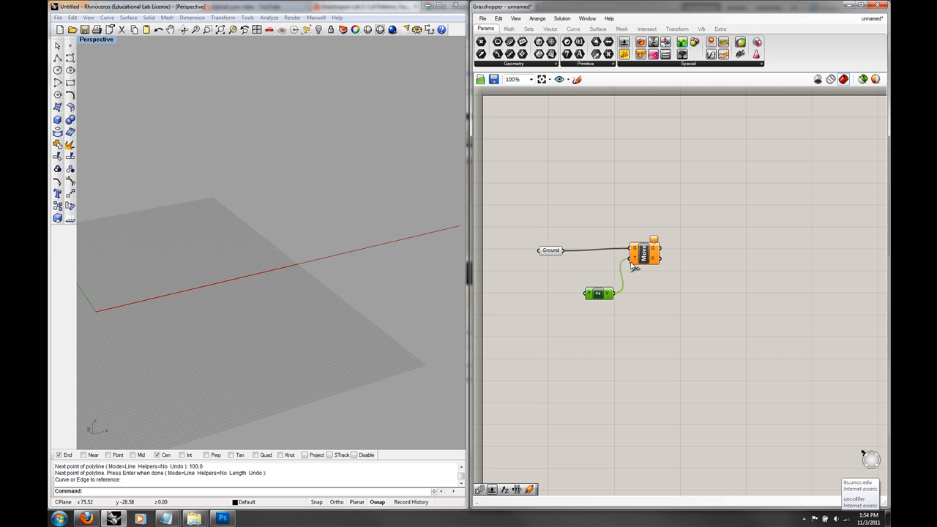
- Add a number slider below the Unit Z component
{"action": "double_click", "coordinate": [586, 351]}
{"action": "type", "text": "slider"}
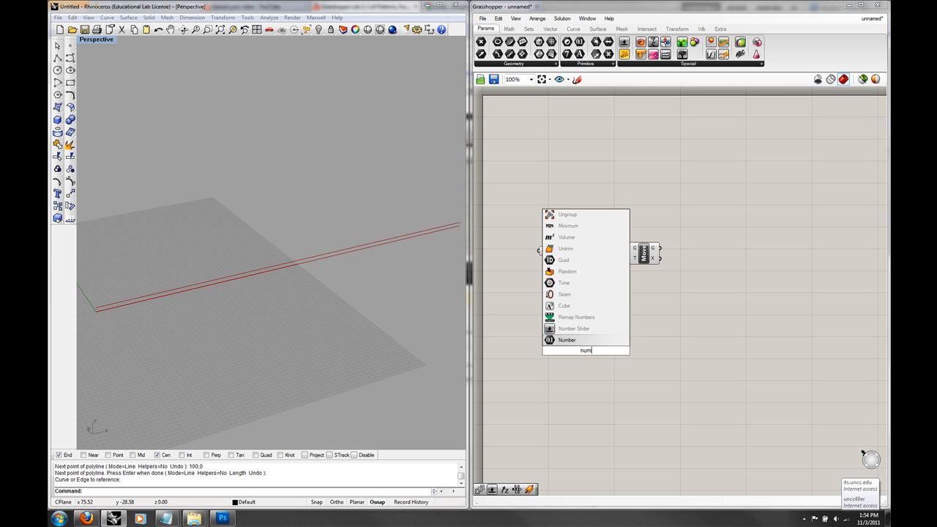
{"action": "left_click", "coordinate": [582, 340]}
{"action": "left_click_drag", "start_coordinate": [590, 349], "coordinate": [564, 341]}
- Set the slider to floating-point accuracy with a maximum of 18
{"action": "right_click", "coordinate": [570, 343]}
{"action": "left_click", "coordinate": [600, 403]}
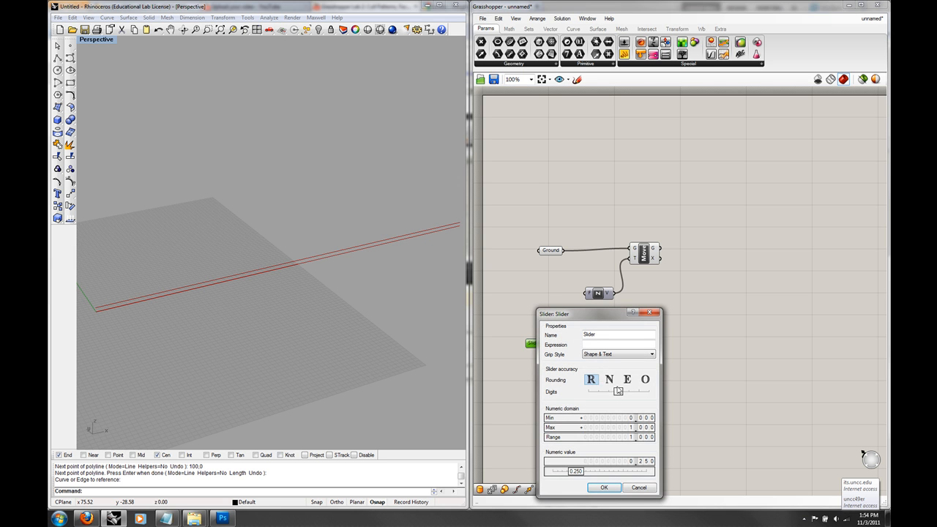
{"action": "left_click", "coordinate": [607, 380]}
{"action": "left_click", "coordinate": [591, 379]}
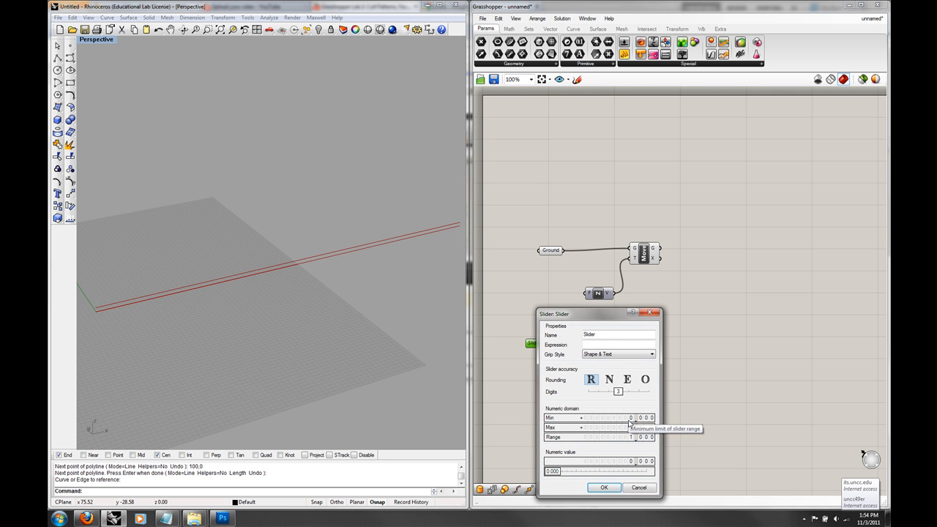
{"action": "double_click", "coordinate": [627, 427]}
{"action": "type", "text": "18"}
{"action": "left_click", "coordinate": [642, 426]}
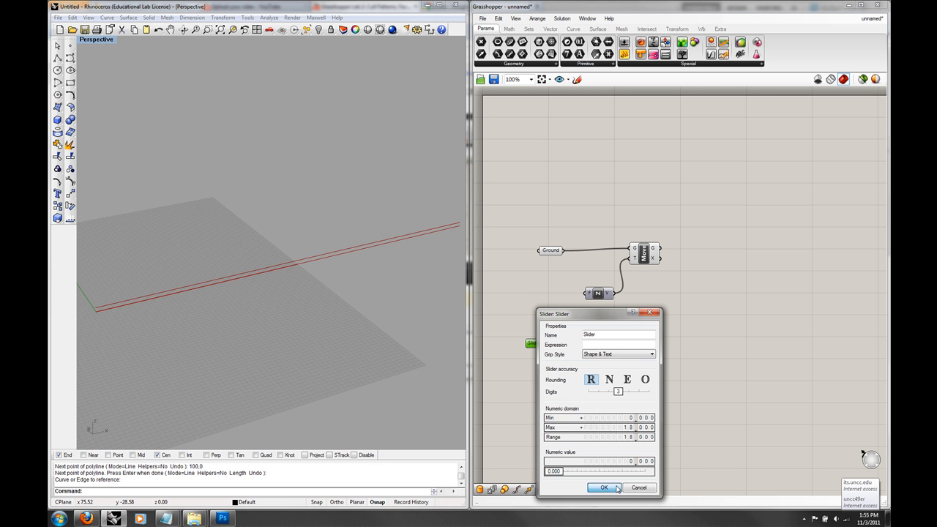
{"action": "left_click", "coordinate": [616, 489]}
- Connect the slider to the Unit Z factor input and raise its value to 18.000
{"action": "left_click_drag", "start_coordinate": [545, 343], "coordinate": [586, 293]}
{"action": "left_click_drag", "start_coordinate": [591, 343], "coordinate": [595, 344]}
{"action": "right_click_drag", "start_coordinate": [407, 318], "coordinate": [442, 306]}
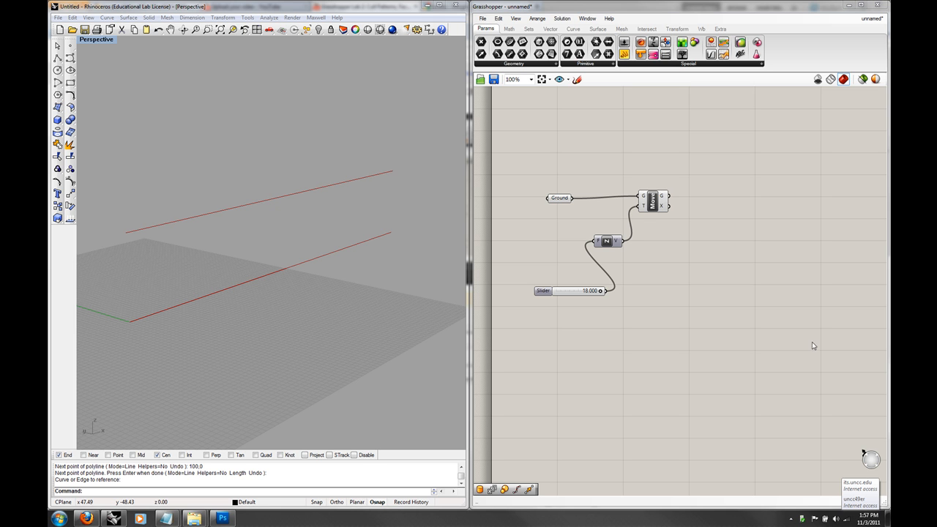
- Rename the Move component as Max Height
{"action": "left_click", "coordinate": [655, 204]}
{"action": "left_click", "coordinate": [690, 265]}
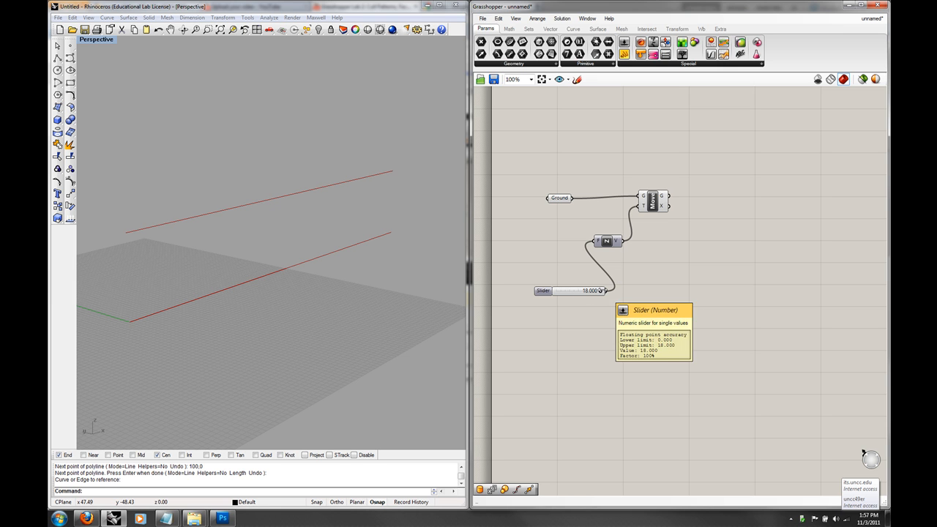
{"action": "left_click", "coordinate": [654, 206]}
{"action": "right_click", "coordinate": [654, 207]}
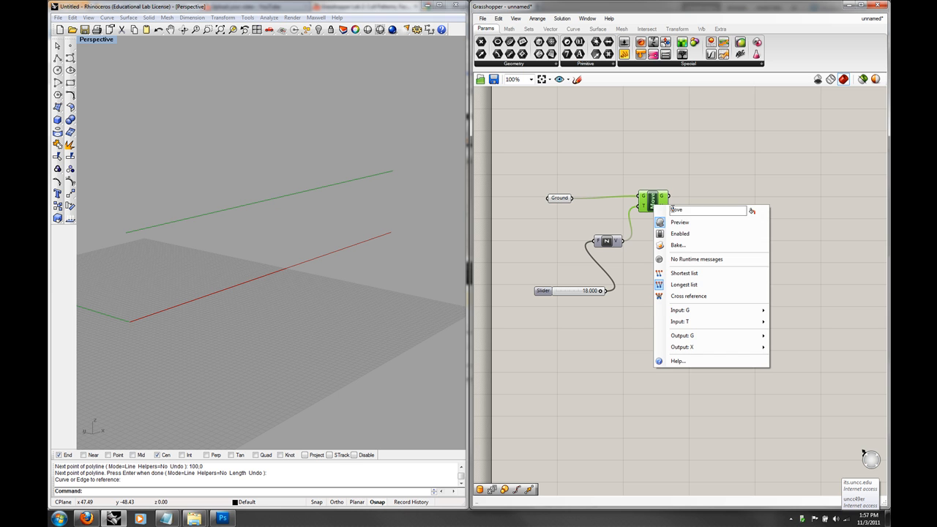
{"action": "type", "text": "Max Height"}
{"action": "left_click", "coordinate": [699, 178]}
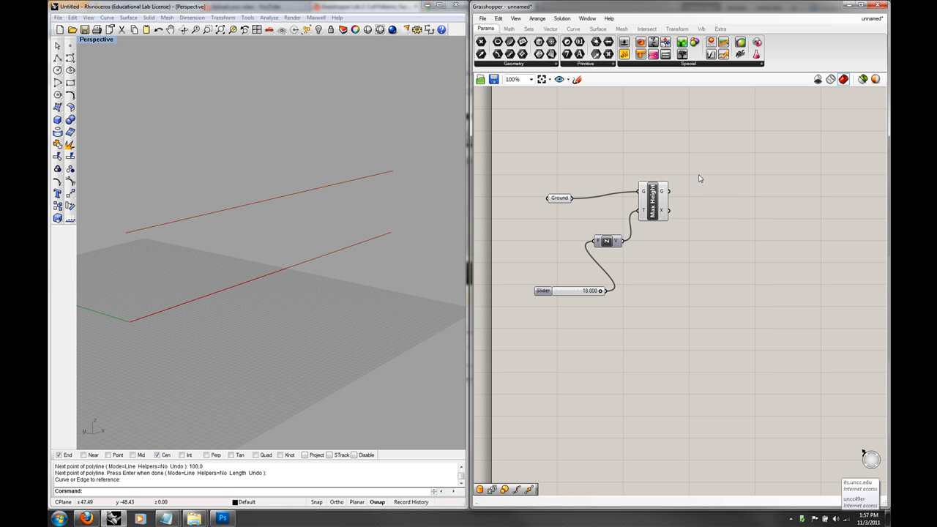
- Move the Max Height component slightly farther away from the Ground and Unit Z components
{"action": "left_click", "coordinate": [657, 207]}
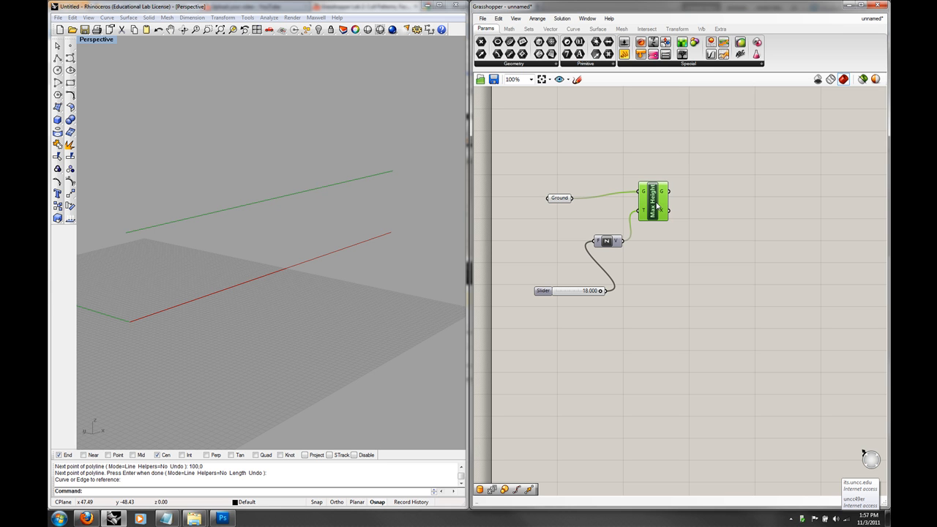
{"action": "left_click", "coordinate": [716, 193]}
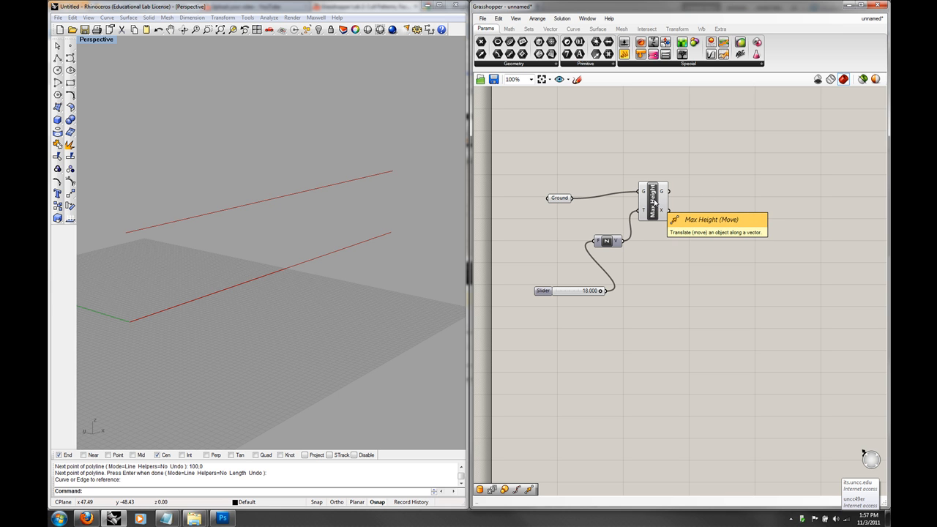
{"action": "left_click_drag", "start_coordinate": [653, 202], "coordinate": [675, 202]}
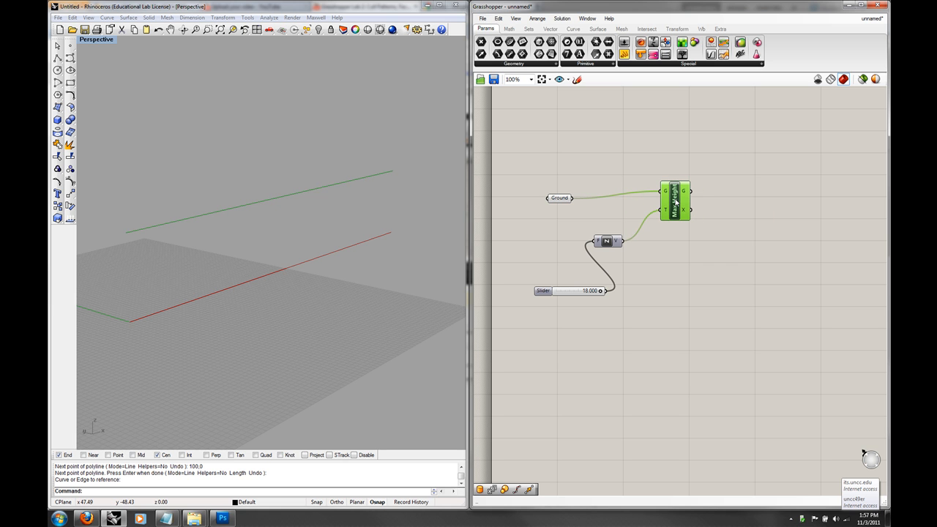
{"action": "left_click", "coordinate": [683, 238]}
{"action": "right_click_drag", "start_coordinate": [673, 251], "coordinate": [644, 241]}
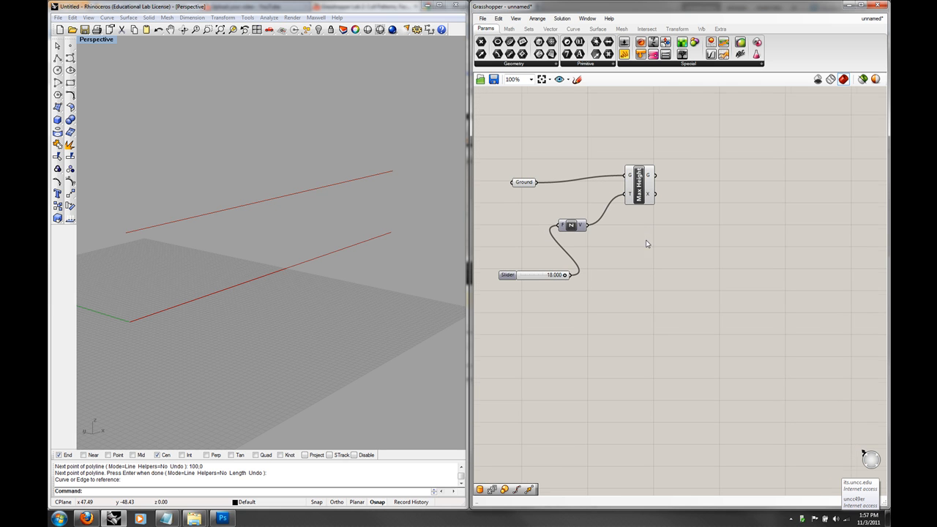
- Duplicate the Max Height, Unit Z and slider components together and place the copies below the originals
{"action": "left_click_drag", "start_coordinate": [644, 289], "coordinate": [561, 146]}
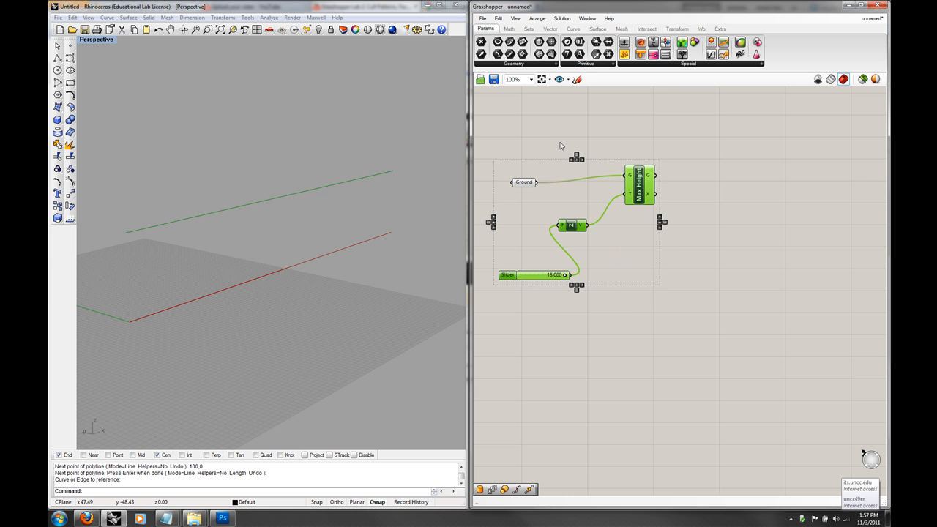
{"action": "key", "text": "ctrl+c"}
{"action": "key", "text": "ctrl+v"}
{"action": "left_click_drag", "start_coordinate": [645, 196], "coordinate": [643, 317]}
{"action": "left_click", "coordinate": [687, 302]}
{"action": "right_click_drag", "start_coordinate": [686, 301], "coordinate": [696, 285]}
- Rename the duplicated Max Height component as Window Line
{"action": "left_click", "coordinate": [657, 300]}
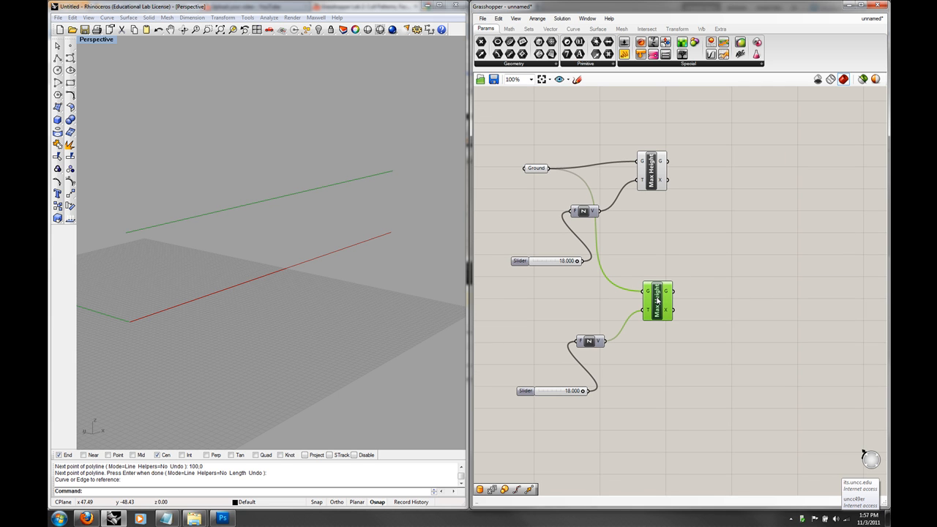
{"action": "right_click", "coordinate": [658, 299]}
{"action": "key", "text": "ctrl+a"}
{"action": "type", "text": "W"}
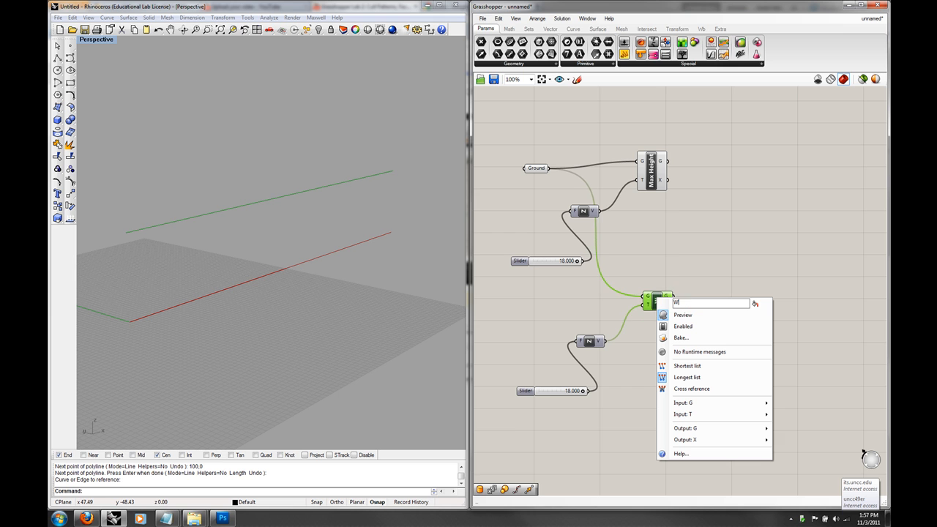
{"action": "type", "text": "indow Line"}
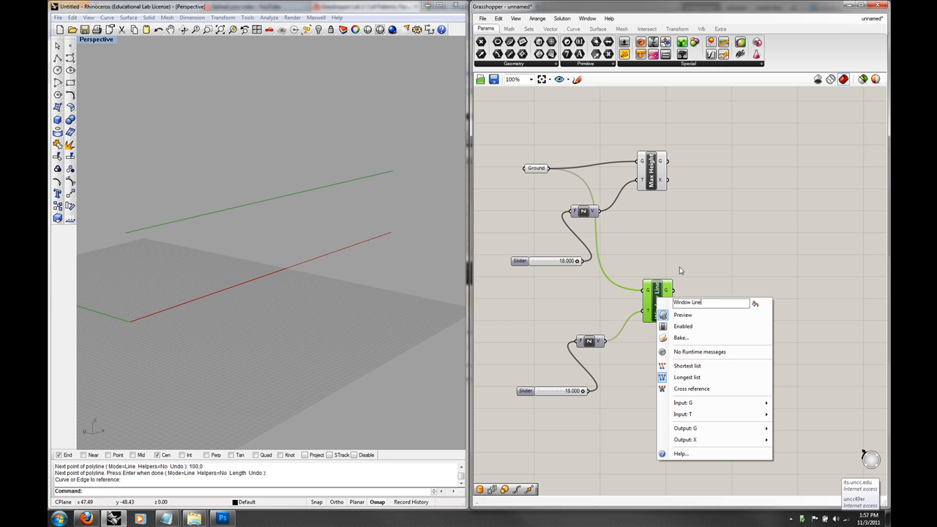
{"action": "left_click", "coordinate": [688, 271]}
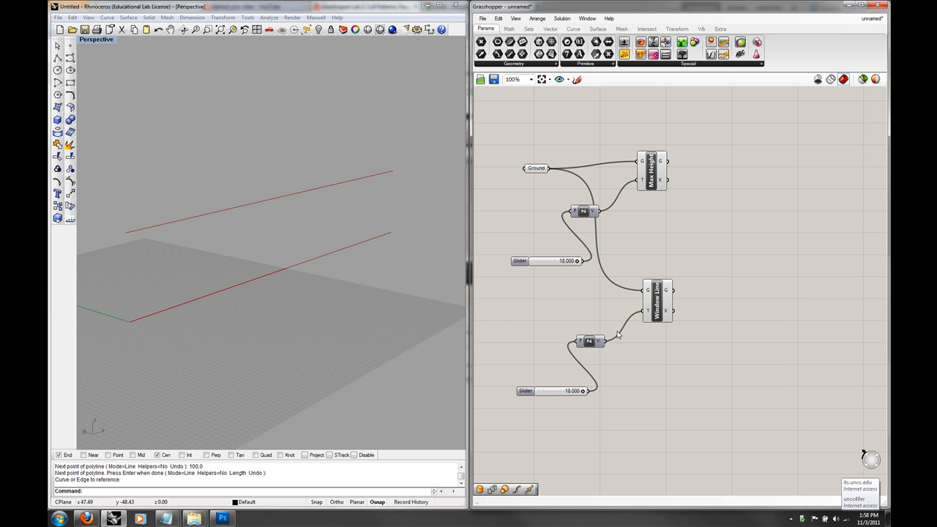
- Limit the Window Line slider to a maximum of 5 and set its value to 5.000
{"action": "left_click_drag", "start_coordinate": [583, 391], "coordinate": [557, 391]}
{"action": "right_click", "coordinate": [569, 390]}
{"action": "left_click", "coordinate": [601, 447]}
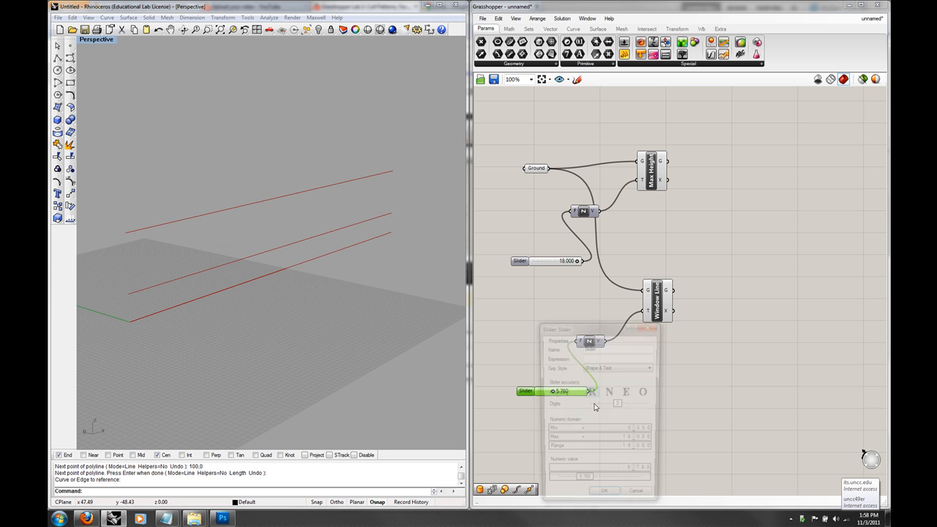
{"action": "double_click", "coordinate": [629, 439]}
{"action": "type", "text": "5"}
{"action": "key", "text": "Return"}
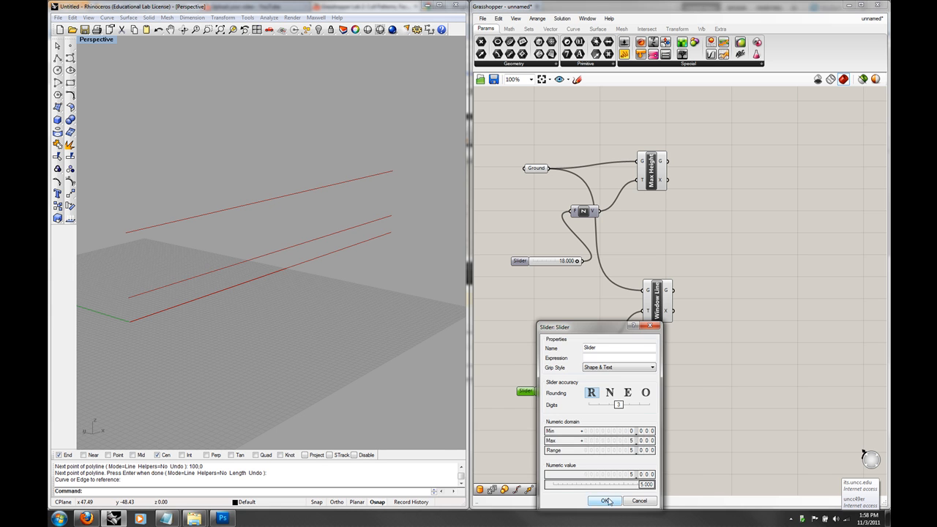
{"action": "left_click", "coordinate": [606, 500]}
{"action": "left_click_drag", "start_coordinate": [585, 391], "coordinate": [587, 392]}
- Duplicate the Window Line, Unit Z and slider components together and place the copies below the originals
{"action": "right_click_drag", "start_coordinate": [352, 338], "coordinate": [405, 319]}
{"action": "right_click_drag", "start_coordinate": [678, 321], "coordinate": [653, 326]}
{"action": "right_click_drag", "start_coordinate": [669, 392], "coordinate": [682, 327]}
{"action": "left_click_drag", "start_coordinate": [683, 376], "coordinate": [536, 253]}
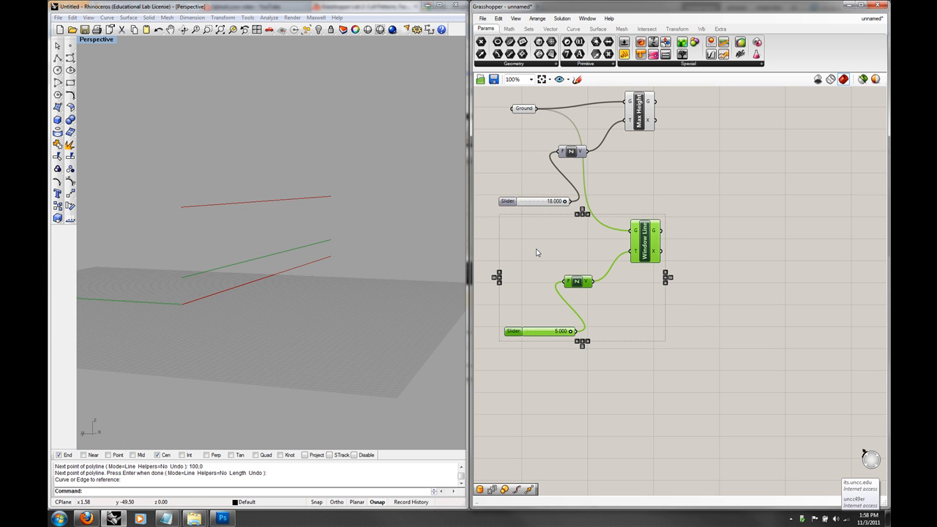
{"action": "left_click_drag", "start_coordinate": [640, 256], "coordinate": [649, 369], "text": "alt"}
{"action": "left_click", "coordinate": [698, 367]}
- Rename the duplicated Window Line component as Soffit
{"action": "right_click_drag", "start_coordinate": [698, 379], "coordinate": [703, 332]}
{"action": "right_click_drag", "start_coordinate": [301, 257], "coordinate": [296, 183]}
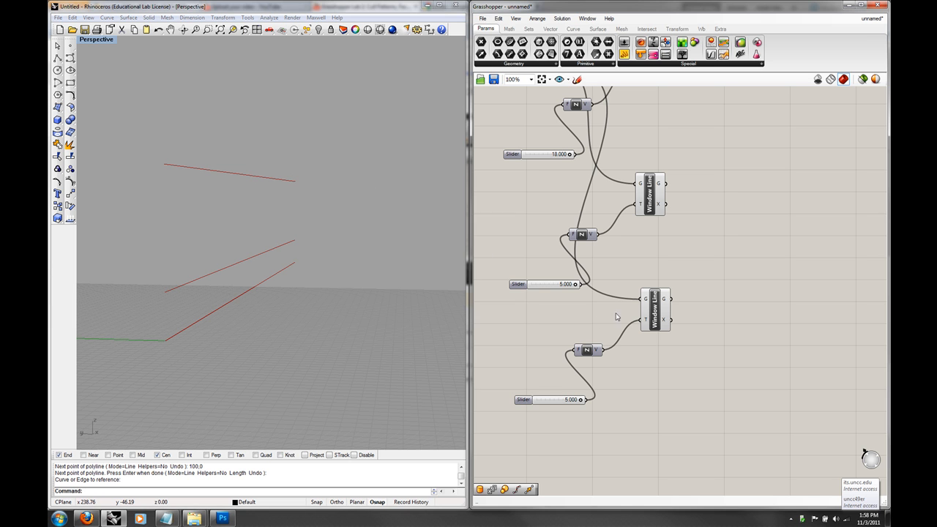
{"action": "right_click", "coordinate": [656, 308]}
{"action": "key", "text": "ctrl+a"}
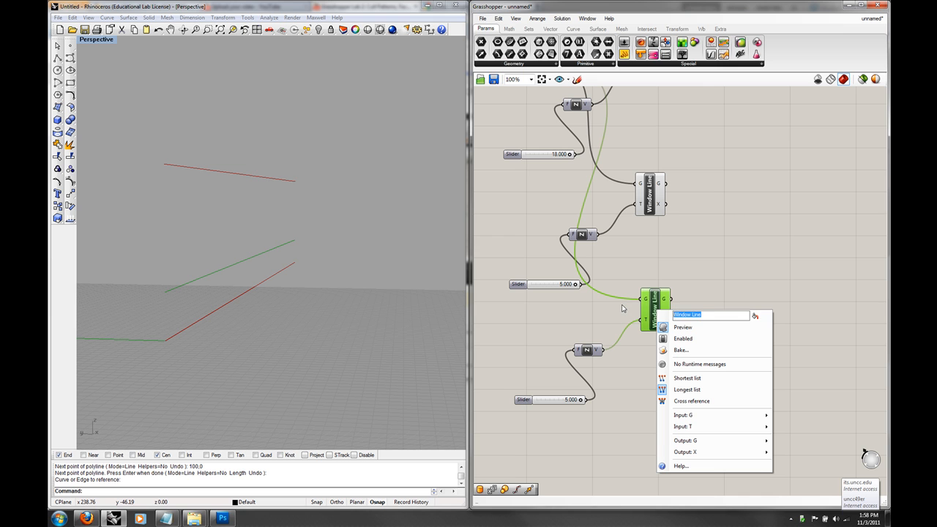
{"action": "type", "text": "Soffit"}
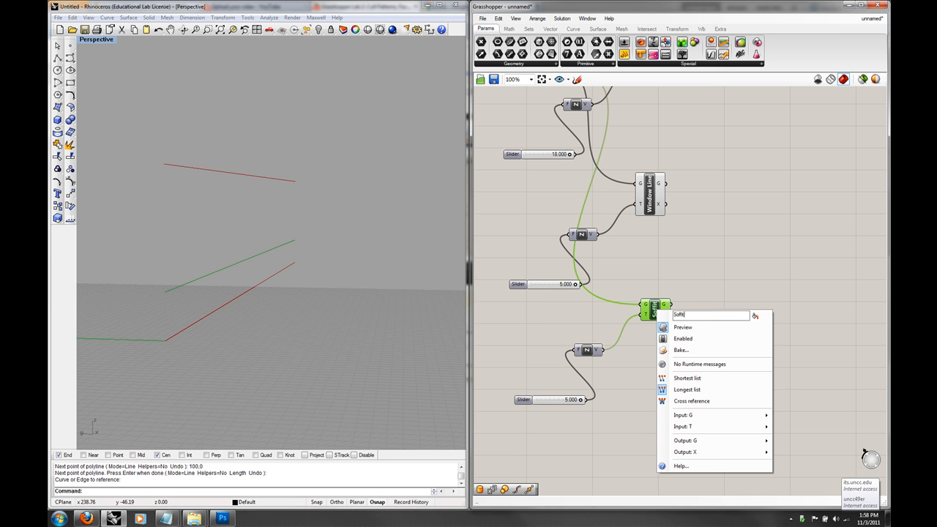
{"action": "left_click", "coordinate": [669, 289]}
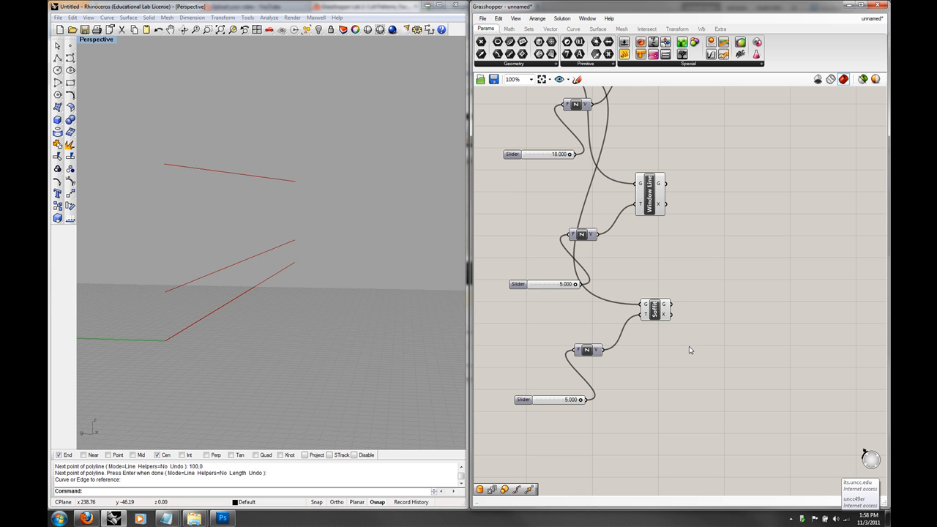
- Add a Subtraction component beside the Soffit group's Unit Z component
{"action": "scroll", "coordinate": [380, 303], "scroll_direction": "up", "scroll_amount": 3}
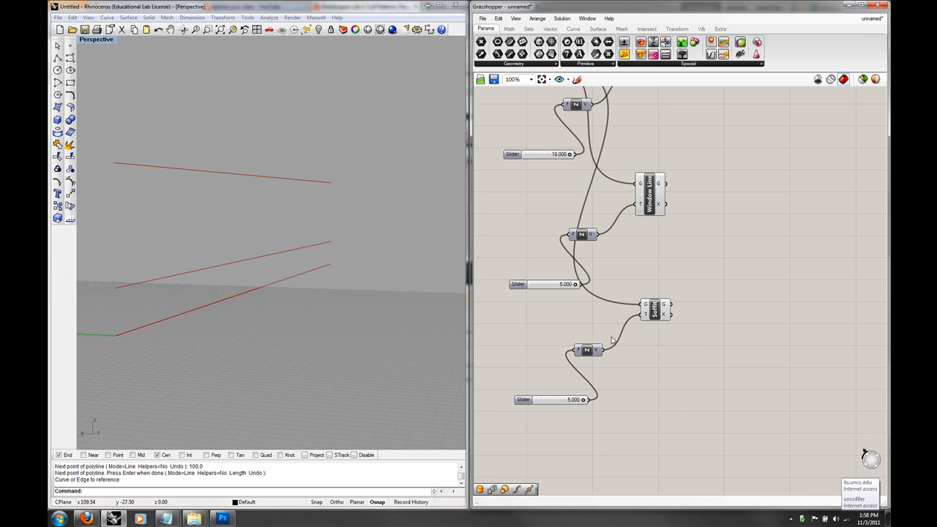
{"action": "right_click_drag", "start_coordinate": [570, 247], "coordinate": [575, 309]}
{"action": "left_click", "coordinate": [649, 123]}
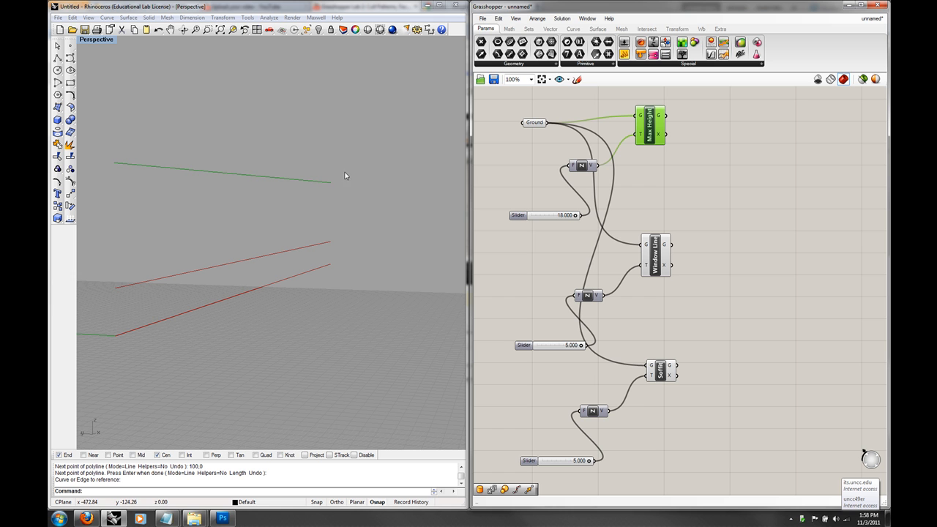
{"action": "right_click_drag", "start_coordinate": [578, 366], "coordinate": [599, 315]}
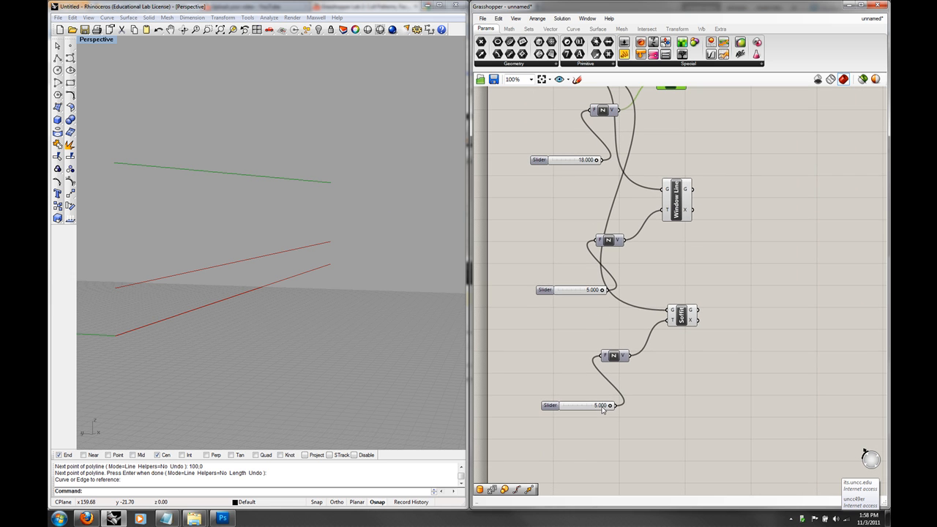
{"action": "right_click_drag", "start_coordinate": [626, 358], "coordinate": [620, 381]}
{"action": "left_click", "coordinate": [598, 368]}
{"action": "double_click", "coordinate": [568, 378]}
{"action": "type", "text": "sub"}
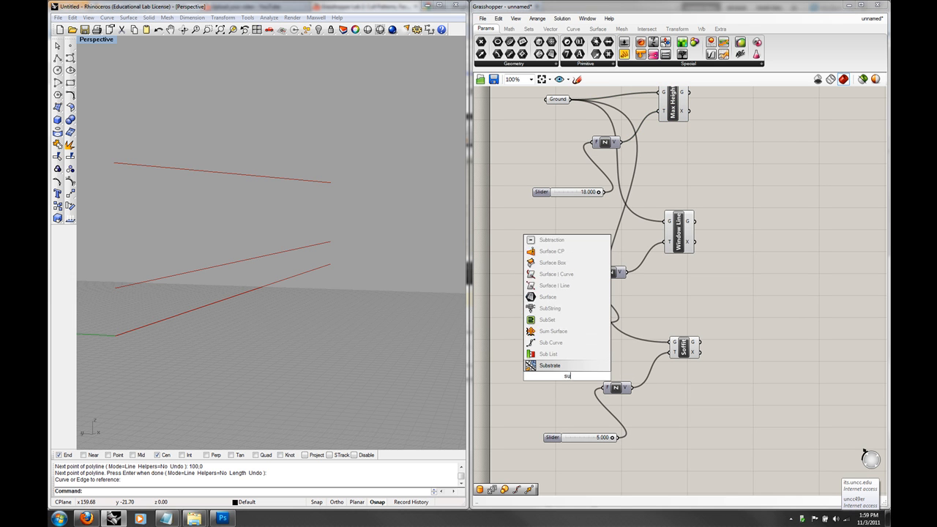
{"action": "left_click", "coordinate": [563, 310]}
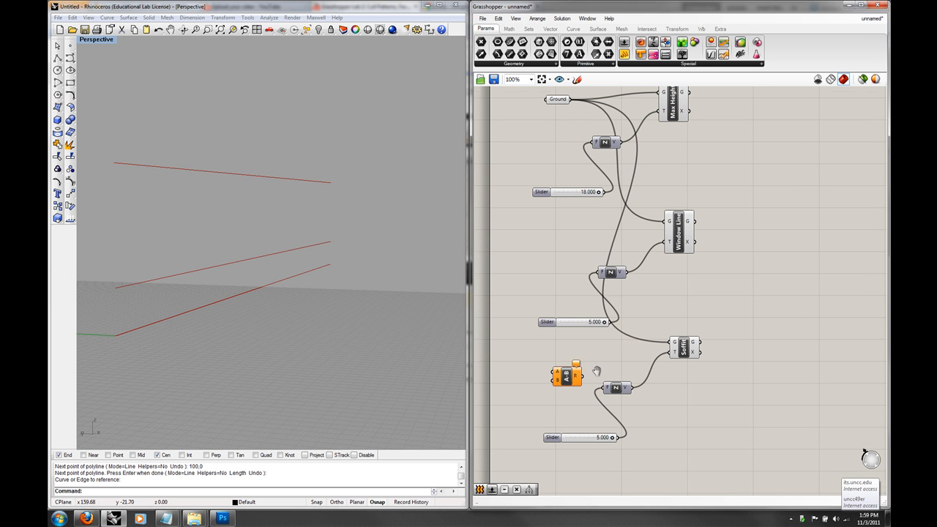
- Wire the Max Height slider to Subtraction input A, the Soffit slider to B, and the result to the Soffit's Unit Z factor
{"action": "right_click_drag", "start_coordinate": [587, 382], "coordinate": [612, 364]}
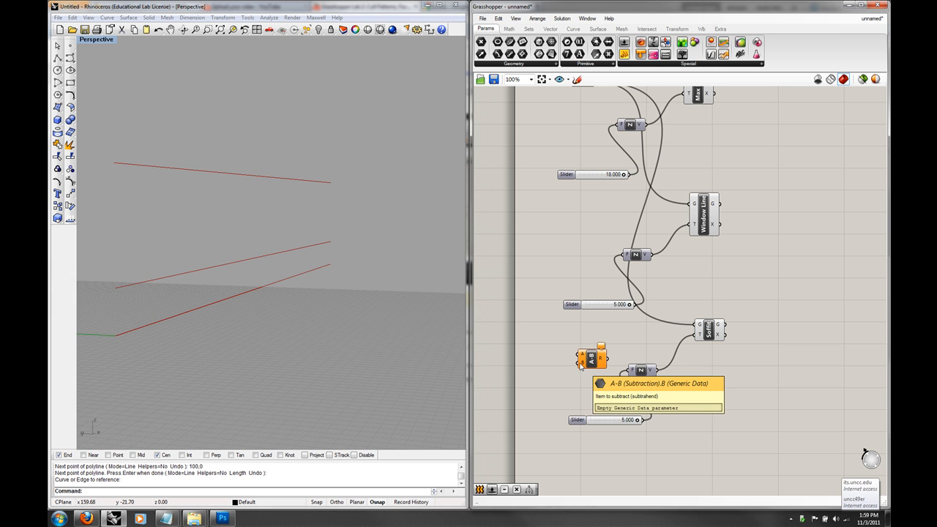
{"action": "left_click_drag", "start_coordinate": [607, 349], "coordinate": [607, 361]}
{"action": "left_click", "coordinate": [606, 360]}
{"action": "right_click_drag", "start_coordinate": [659, 205], "coordinate": [647, 237]}
{"action": "right_click_drag", "start_coordinate": [640, 186], "coordinate": [664, 132]}
{"action": "left_click_drag", "start_coordinate": [641, 153], "coordinate": [592, 344]}
{"action": "mouse_move", "coordinate": [628, 398]}
{"action": "left_mouse_down"}
{"action": "mouse_move", "coordinate": [573, 401]}
{"action": "mouse_move", "coordinate": [591, 353]}
{"action": "mouse_move", "coordinate": [644, 349]}
{"action": "left_mouse_up"}
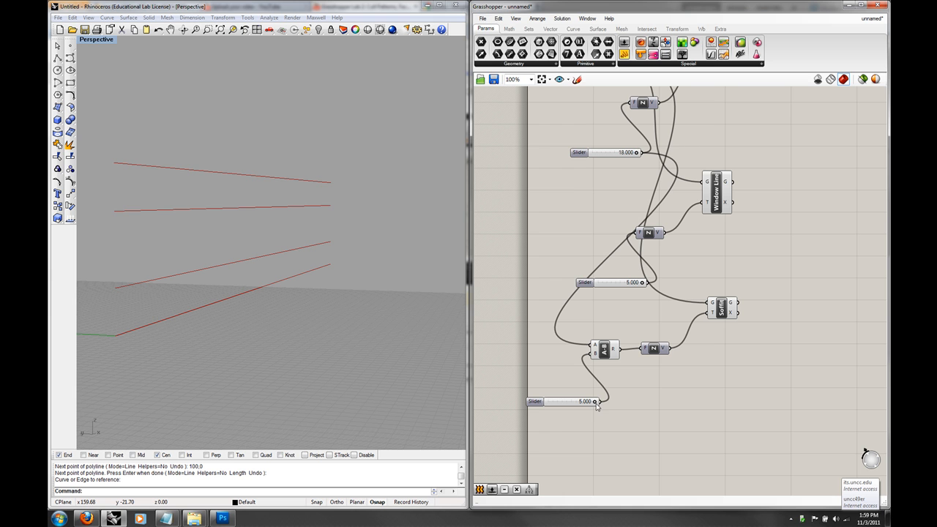
- Vary the Max Height slider, leaving it at 18.000, and lower the slider feeding Subtraction input B to 1.368
{"action": "left_click_drag", "start_coordinate": [596, 402], "coordinate": [562, 401]}
{"action": "right_click_drag", "start_coordinate": [601, 162], "coordinate": [608, 196]}
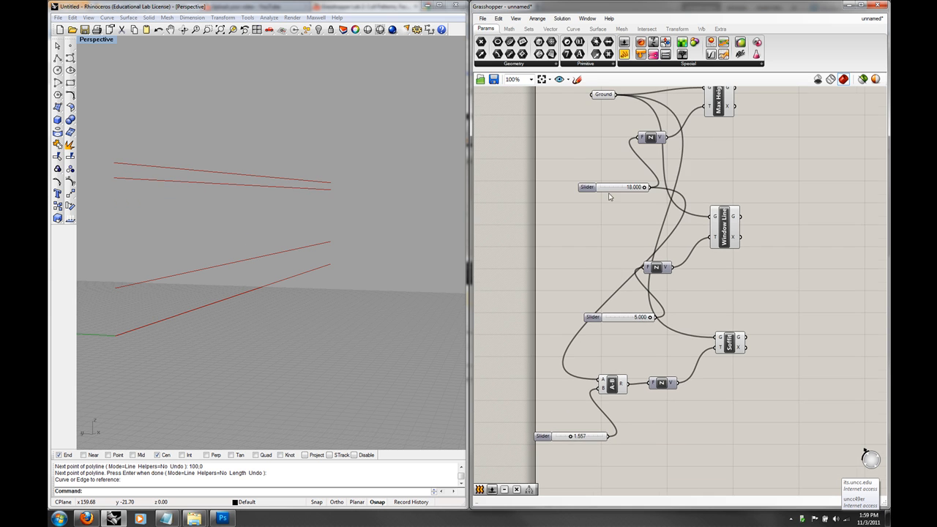
{"action": "left_click_drag", "start_coordinate": [646, 189], "coordinate": [667, 187]}
{"action": "right_click_drag", "start_coordinate": [593, 435], "coordinate": [616, 397]}
{"action": "mouse_move", "coordinate": [595, 398]}
{"action": "left_mouse_down"}
{"action": "mouse_move", "coordinate": [622, 398]}
{"action": "mouse_move", "coordinate": [585, 398]}
{"action": "mouse_move", "coordinate": [621, 398]}
{"action": "mouse_move", "coordinate": [592, 389]}
{"action": "left_mouse_up"}
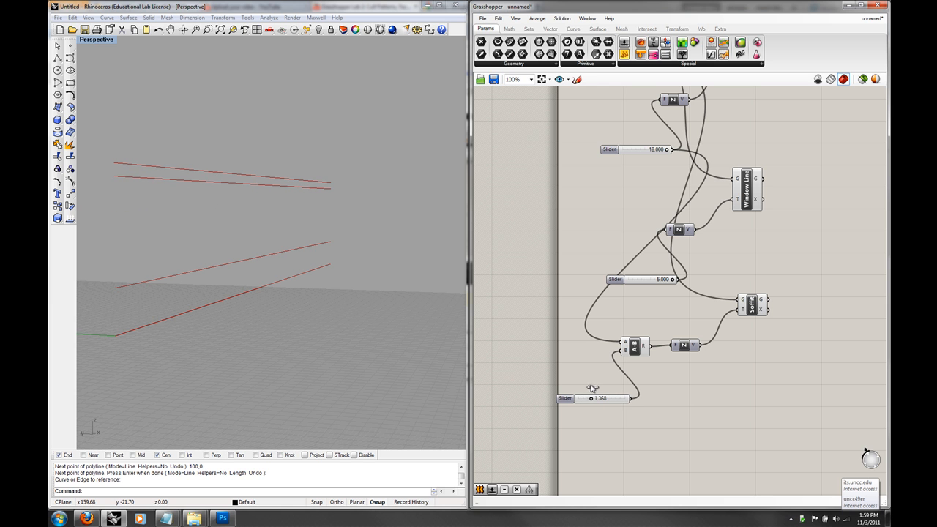
- Select the Ground, Window Line and Soffit components in turn to examine which viewport line each one controls
{"action": "right_click_drag", "start_coordinate": [590, 341], "coordinate": [601, 343]}
{"action": "right_click_drag", "start_coordinate": [746, 329], "coordinate": [679, 360]}
{"action": "right_click_drag", "start_coordinate": [581, 179], "coordinate": [611, 197]}
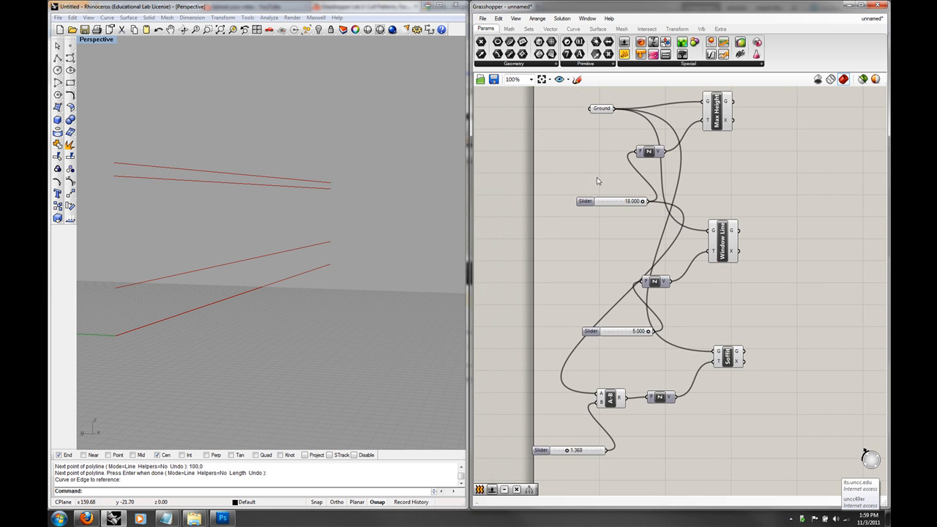
{"action": "left_click", "coordinate": [596, 110]}
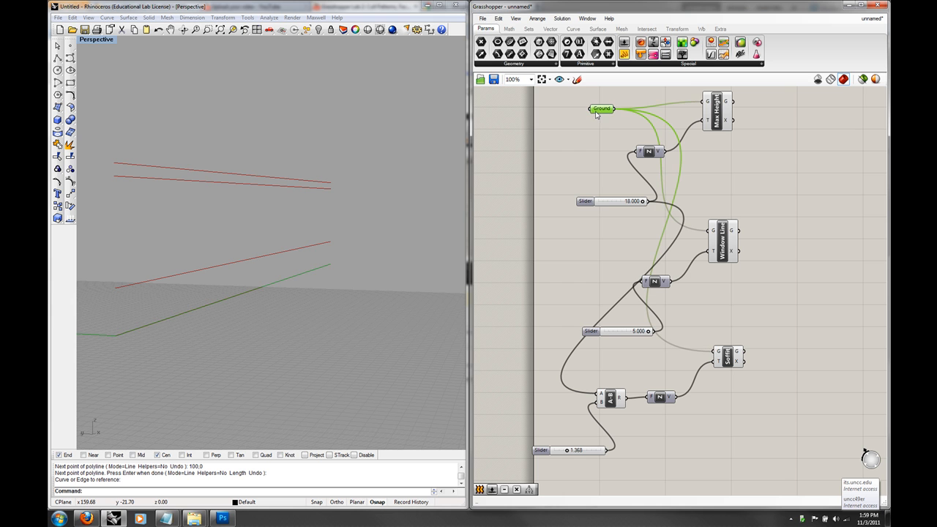
{"action": "left_click", "coordinate": [717, 239]}
{"action": "left_click", "coordinate": [732, 357]}
{"action": "right_click_drag", "start_coordinate": [732, 344], "coordinate": [766, 347]}
{"action": "left_click", "coordinate": [768, 228]}
- Move the Soffit, Subtraction, Unit Z and slider group above the Max Height group
{"action": "scroll", "coordinate": [767, 287], "scroll_direction": "down", "scroll_amount": 2}
{"action": "scroll", "coordinate": [771, 335], "scroll_direction": "up", "scroll_amount": 1}
{"action": "left_click_drag", "start_coordinate": [772, 435], "coordinate": [590, 341]}
{"action": "right_click_drag", "start_coordinate": [732, 333], "coordinate": [733, 386]}
{"action": "left_click_drag", "start_coordinate": [733, 386], "coordinate": [708, 107]}
- Move the Max Height component and its Unit Z component above the Soffit group
{"action": "right_click_drag", "start_coordinate": [725, 177], "coordinate": [726, 212]}
{"action": "left_click", "coordinate": [732, 229]}
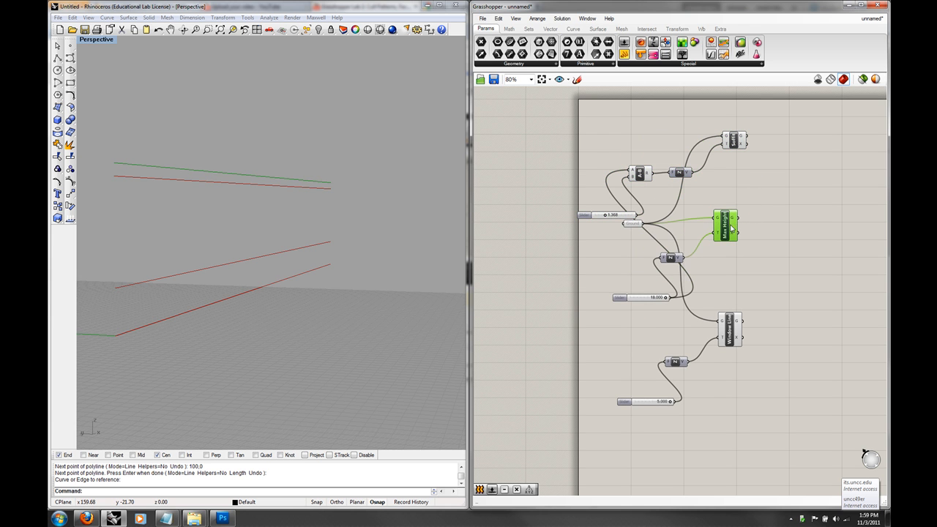
{"action": "left_click", "coordinate": [671, 258], "text": "shift"}
{"action": "right_click_drag", "start_coordinate": [687, 256], "coordinate": [688, 311]}
{"action": "left_click_drag", "start_coordinate": [724, 296], "coordinate": [724, 146]}
- Place Window Line below Soffit and Ground below Window Line, and line up Max Height and Soffit in the same column
{"action": "left_click_drag", "start_coordinate": [730, 381], "coordinate": [736, 249]}
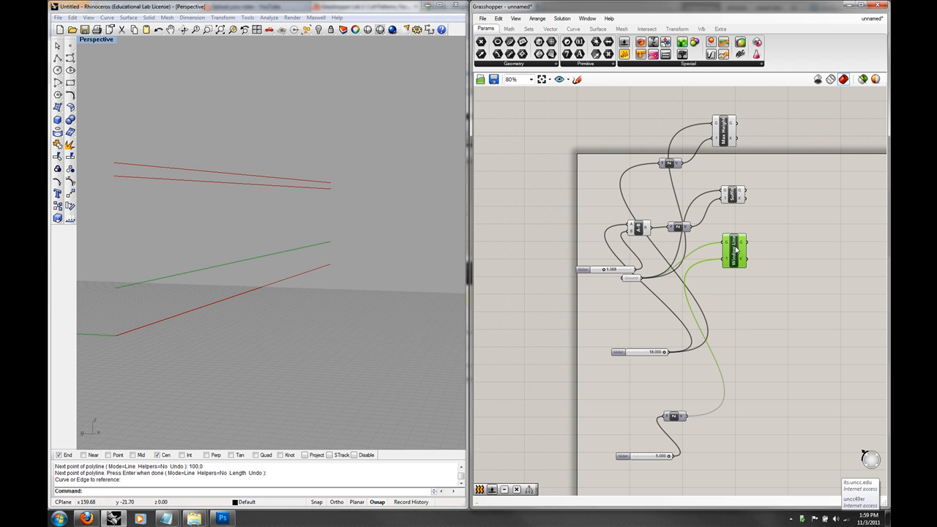
{"action": "left_click_drag", "start_coordinate": [634, 280], "coordinate": [737, 301]}
{"action": "left_click", "coordinate": [758, 312]}
{"action": "right_click_drag", "start_coordinate": [761, 313], "coordinate": [736, 332]}
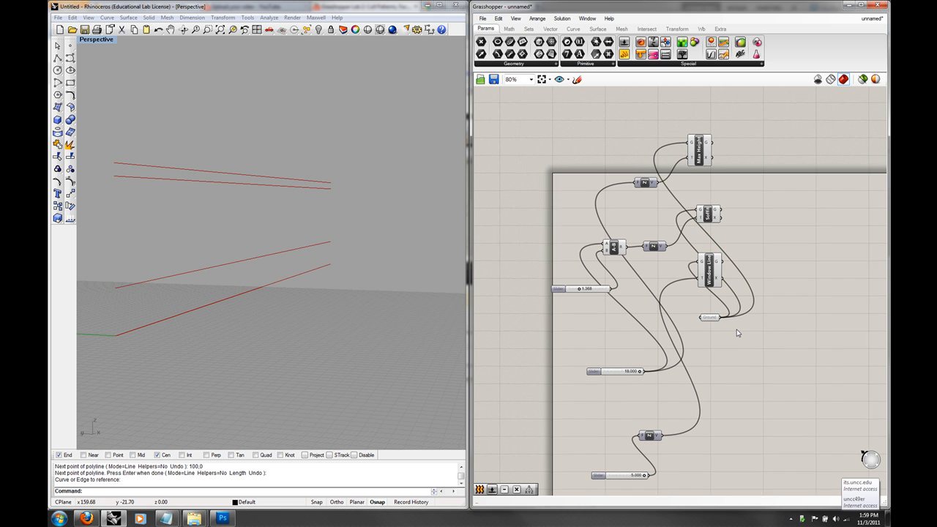
{"action": "left_click_drag", "start_coordinate": [705, 220], "coordinate": [706, 232]}
{"action": "left_click_drag", "start_coordinate": [699, 152], "coordinate": [708, 171]}
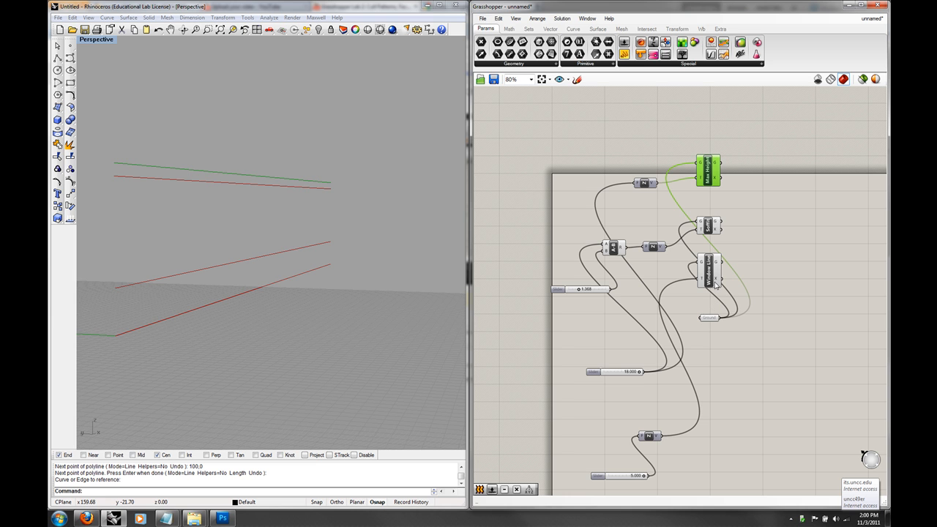
- Highlight Ground, Window Line, Soffit and Max Height from the lowest upward to compare their order with the viewport lines
{"action": "left_click", "coordinate": [709, 317]}
{"action": "left_click", "coordinate": [711, 272]}
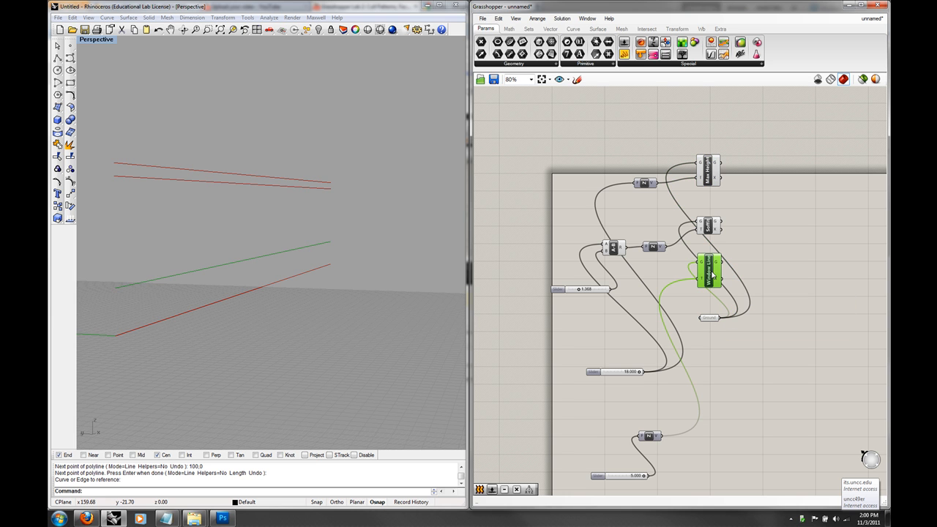
{"action": "left_click", "coordinate": [709, 230]}
{"action": "left_click", "coordinate": [707, 168]}
{"action": "left_click", "coordinate": [644, 159]}
- Save the definition as facade-study-1 in the Dropbox folder
{"action": "right_click_drag", "start_coordinate": [641, 157], "coordinate": [632, 134]}
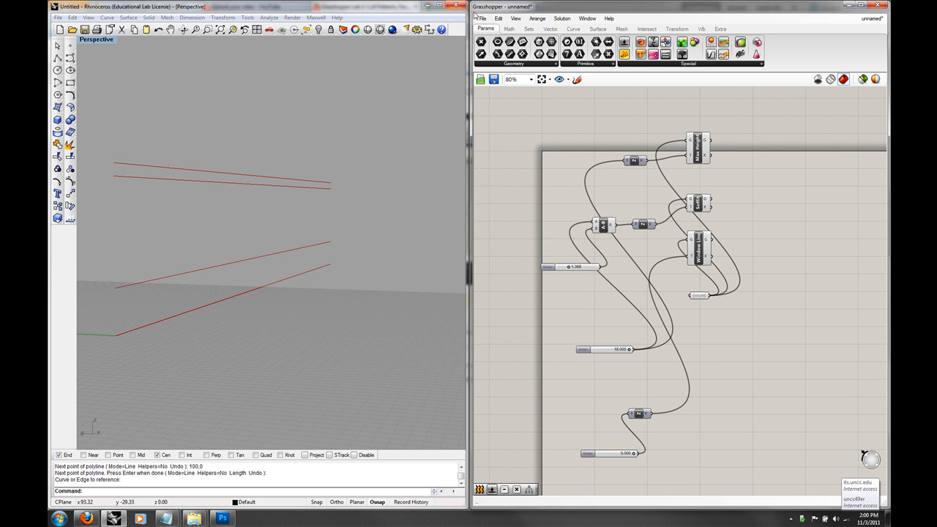
{"action": "left_click", "coordinate": [482, 18]}
{"action": "left_click", "coordinate": [509, 80]}
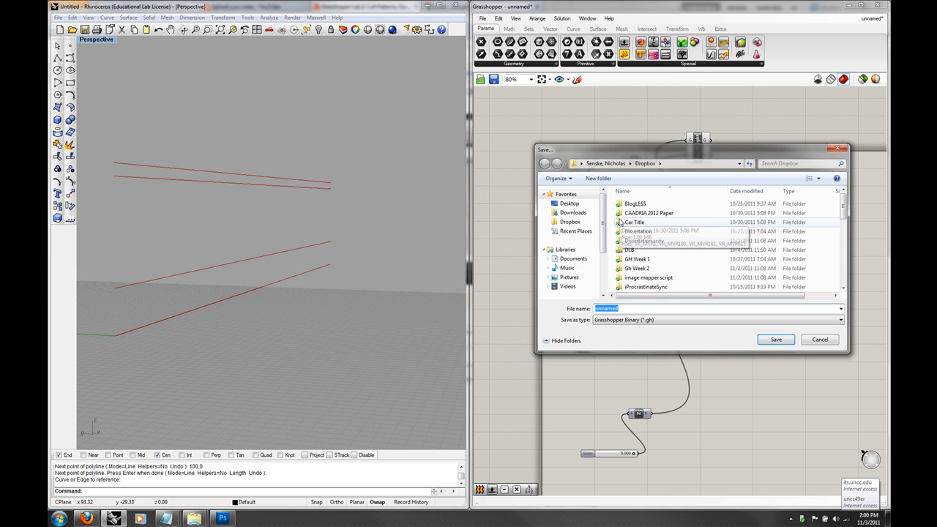
{"action": "type", "text": "facade-study-1"}
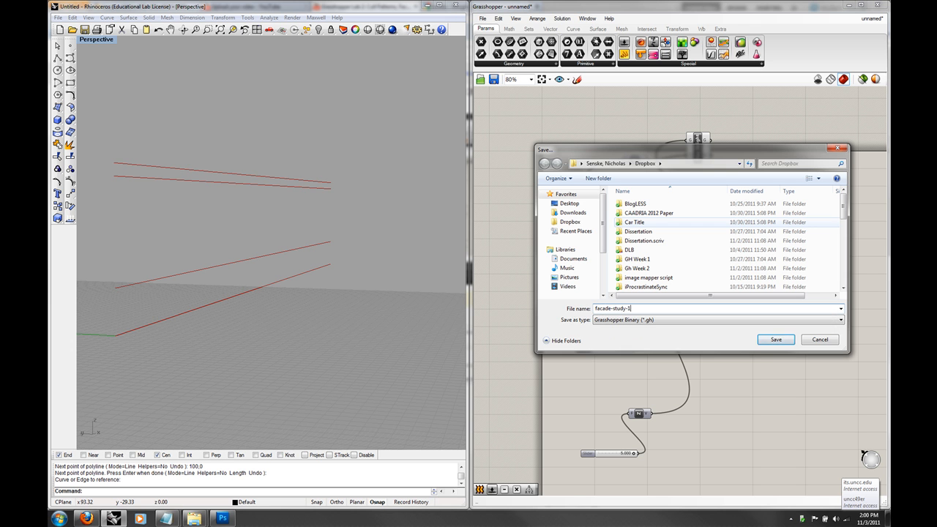
{"action": "key", "text": "Return"}
- Stack the Max Height and Window Line sliders directly below the slider that feeds Subtraction input B
{"action": "right_click_drag", "start_coordinate": [733, 266], "coordinate": [701, 246]}
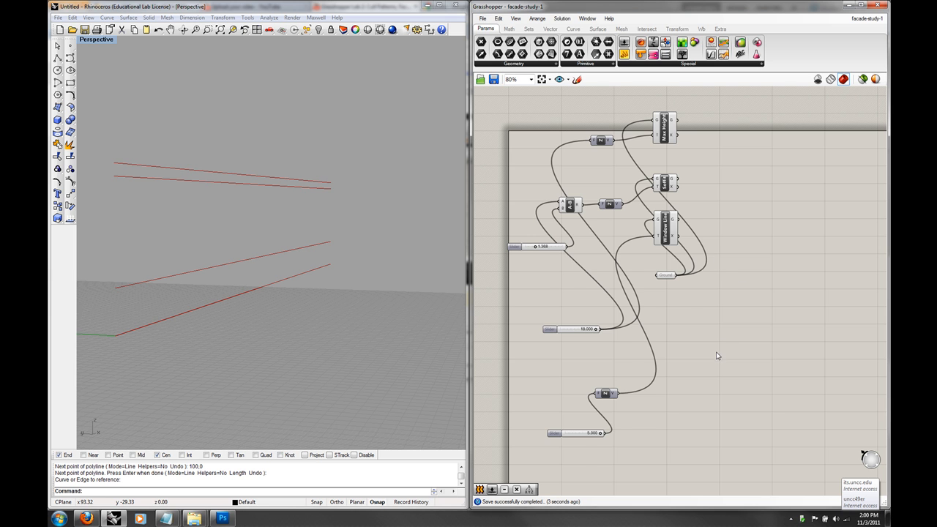
{"action": "right_click_drag", "start_coordinate": [695, 364], "coordinate": [718, 377]}
{"action": "left_click_drag", "start_coordinate": [617, 448], "coordinate": [554, 388]}
{"action": "left_click_drag", "start_coordinate": [596, 343], "coordinate": [563, 280]}
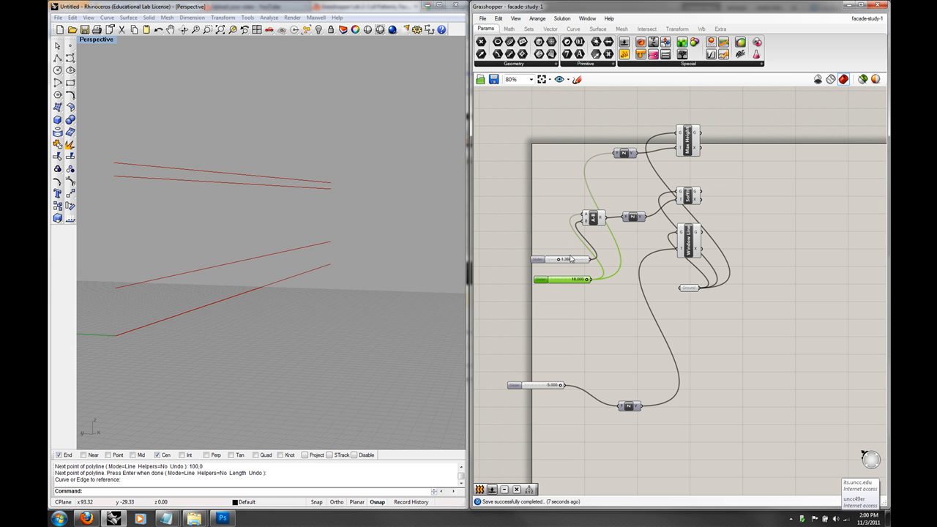
{"action": "left_click_drag", "start_coordinate": [548, 385], "coordinate": [573, 295]}
- Align the three stacked sliders at their left edges and space them evenly
{"action": "left_click_drag", "start_coordinate": [572, 321], "coordinate": [545, 238]}
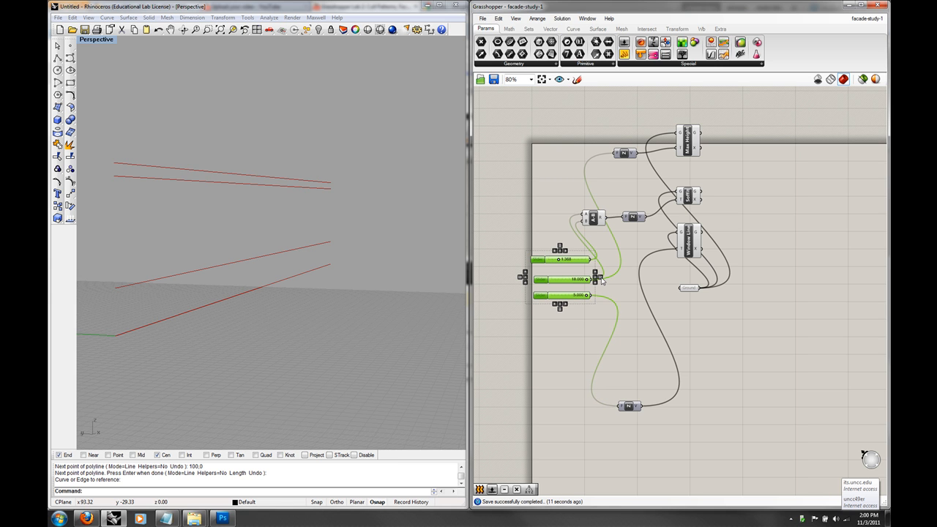
{"action": "left_click", "coordinate": [554, 251]}
{"action": "left_click", "coordinate": [559, 246]}
{"action": "left_click", "coordinate": [541, 227]}
- Place each Unit Z component beside its own Move component and align all three in a vertical column
{"action": "mouse_move", "coordinate": [620, 326]}
{"action": "right_mouse_down"}
{"action": "mouse_move", "coordinate": [564, 333]}
{"action": "mouse_move", "coordinate": [632, 336]}
{"action": "right_mouse_up"}
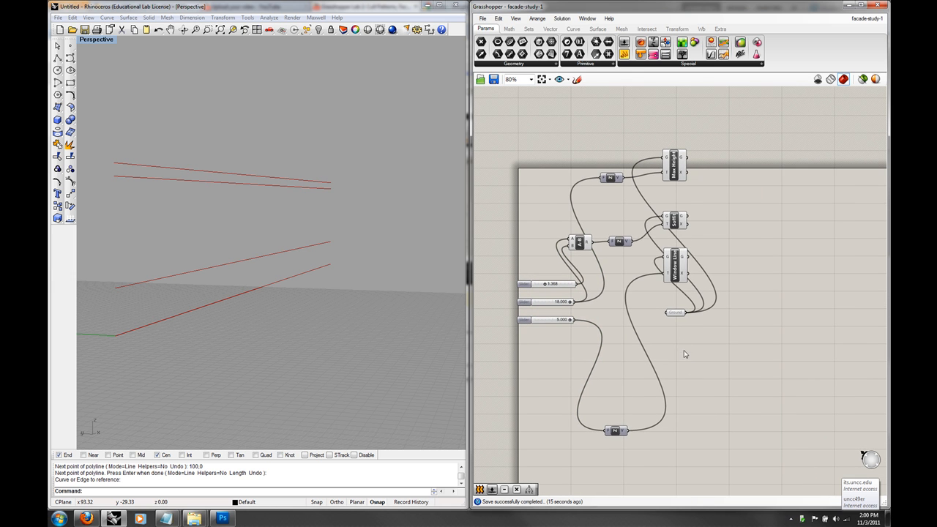
{"action": "left_click_drag", "start_coordinate": [616, 432], "coordinate": [621, 231]}
{"action": "left_click_drag", "start_coordinate": [614, 180], "coordinate": [621, 182]}
{"action": "left_click_drag", "start_coordinate": [624, 299], "coordinate": [609, 162]}
{"action": "left_click", "coordinate": [620, 167]}
{"action": "left_click", "coordinate": [584, 162]}
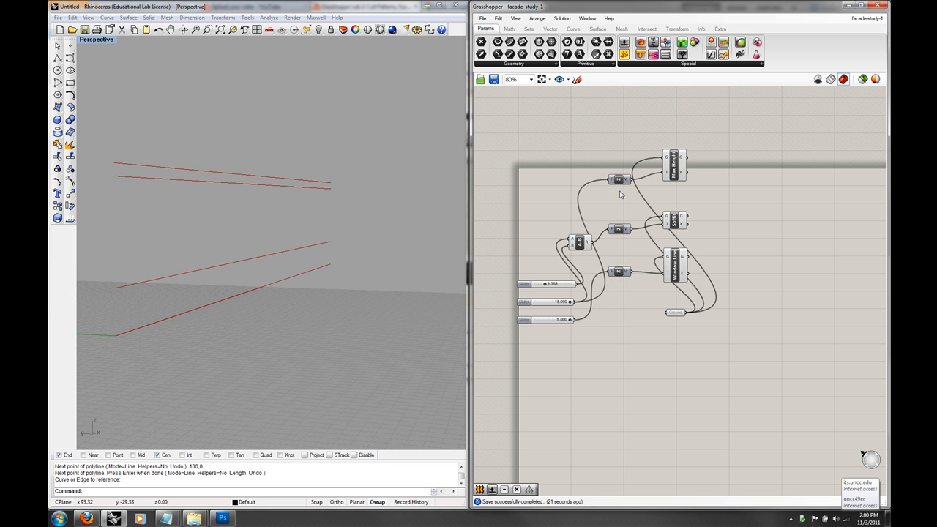
- Add a Divide Curve component beside the Ground curve parameter and connect Ground to its C input
{"action": "right_click_drag", "start_coordinate": [738, 258], "coordinate": [716, 272]}
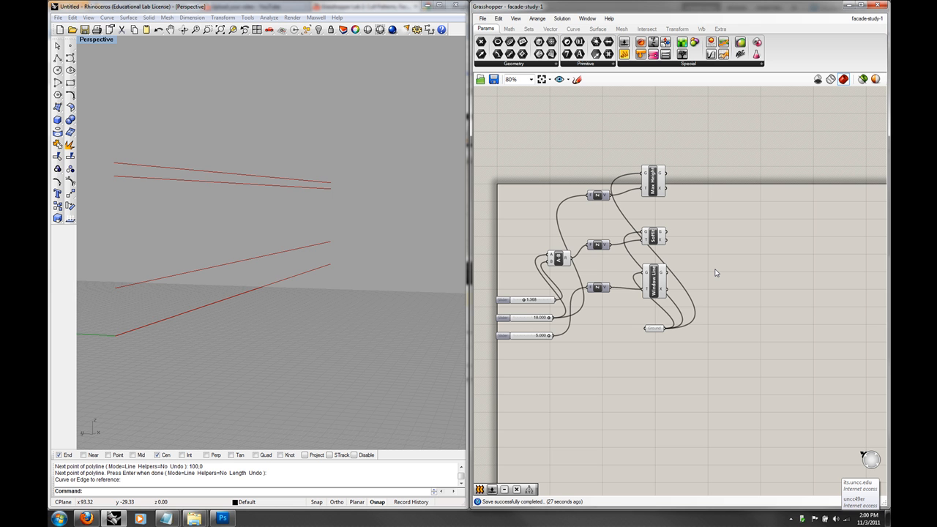
{"action": "right_click_drag", "start_coordinate": [397, 308], "coordinate": [347, 308]}
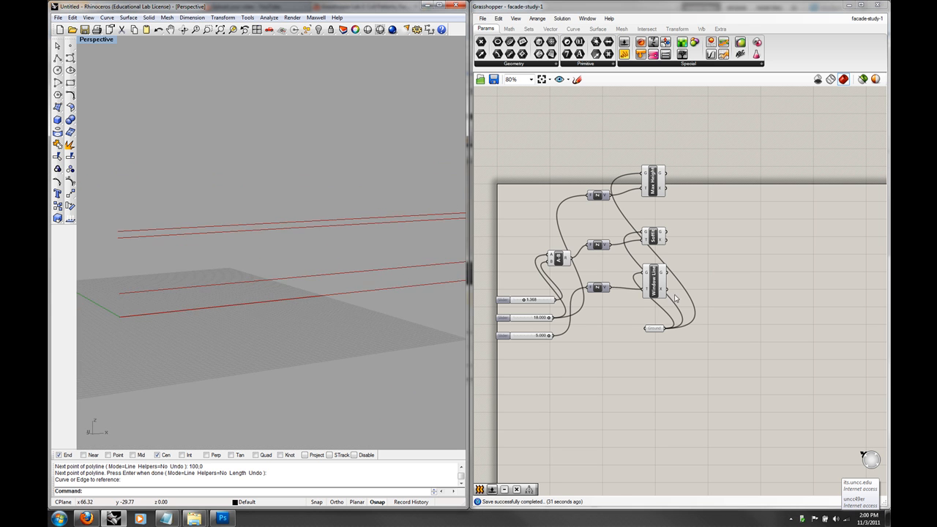
{"action": "right_click_drag", "start_coordinate": [777, 289], "coordinate": [747, 291]}
{"action": "left_click", "coordinate": [629, 332]}
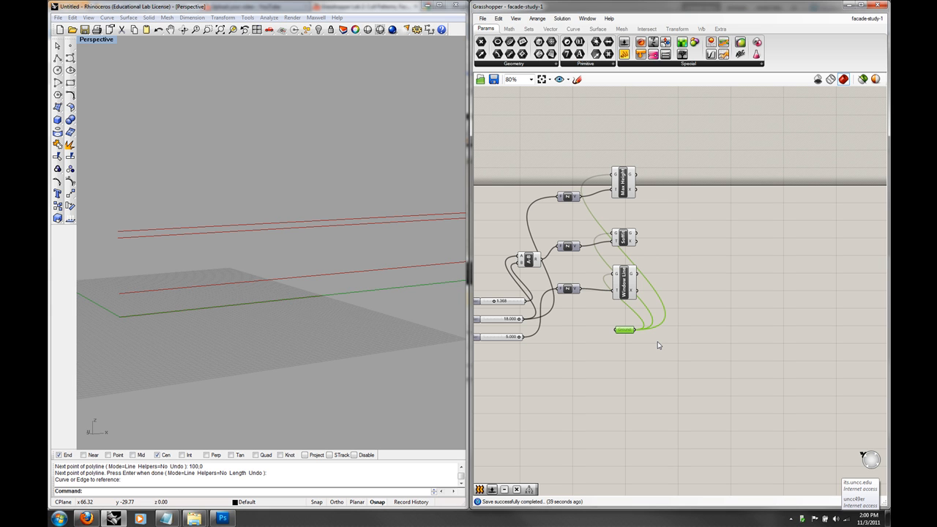
{"action": "left_click", "coordinate": [659, 345]}
{"action": "double_click", "coordinate": [687, 346]}
{"action": "type", "text": "div"}
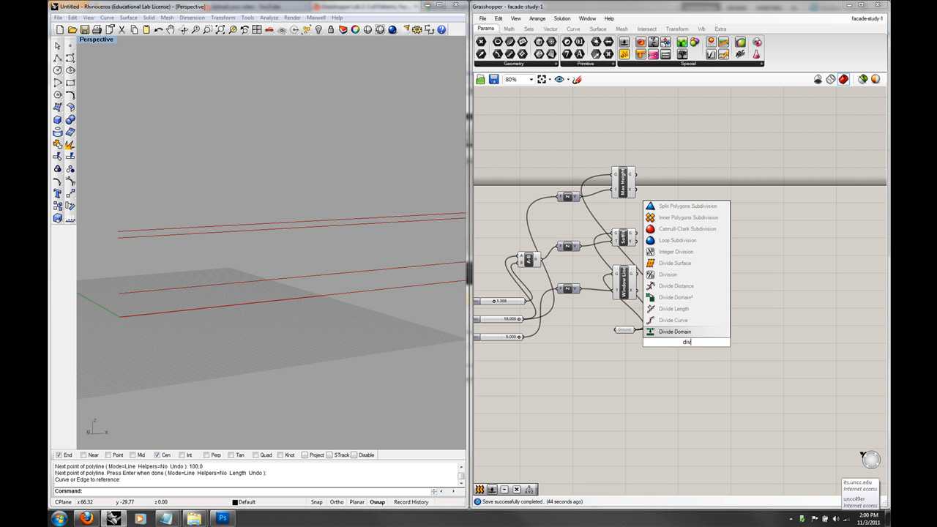
{"action": "left_click", "coordinate": [691, 321]}
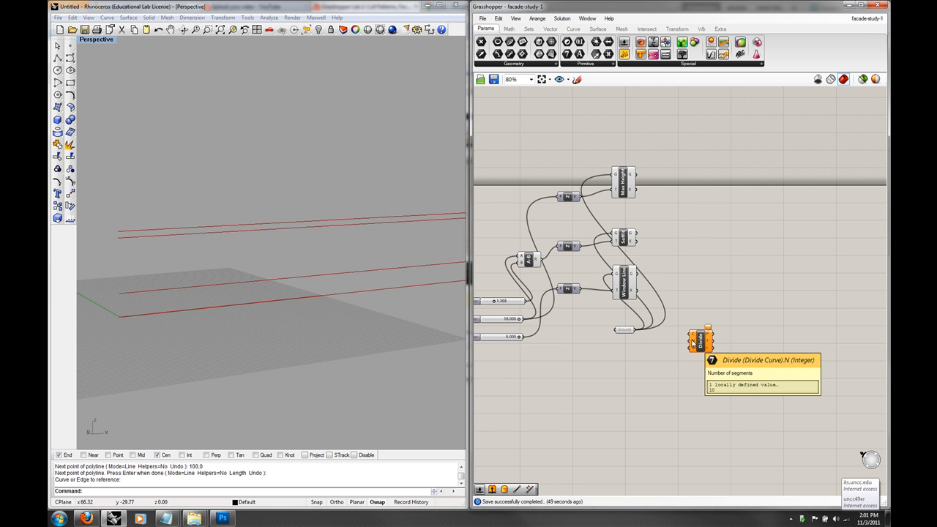
{"action": "scroll", "coordinate": [666, 352], "scroll_direction": "up", "scroll_amount": 2}
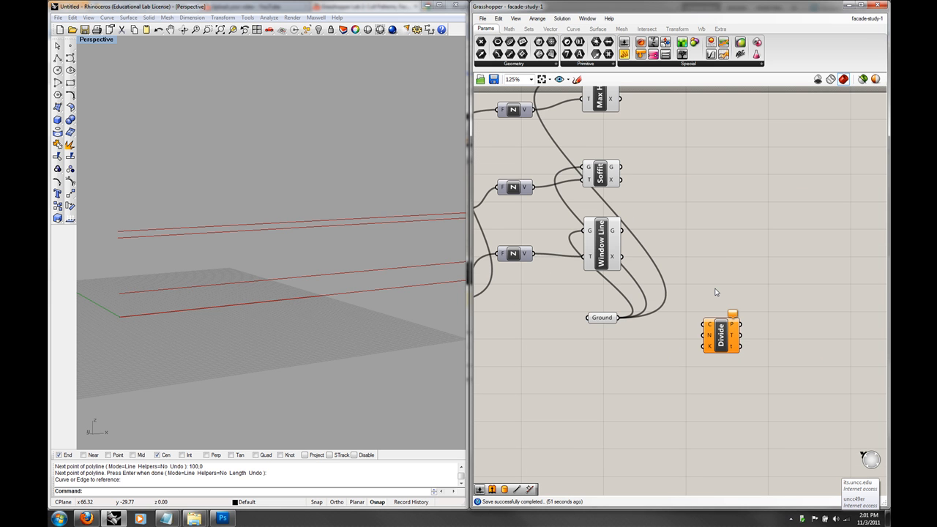
{"action": "left_click_drag", "start_coordinate": [620, 317], "coordinate": [705, 324]}
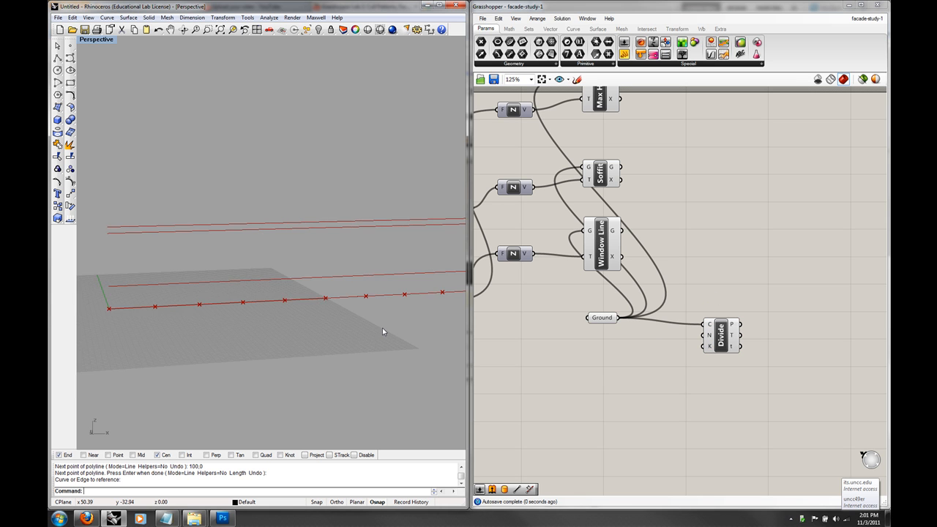
{"action": "scroll", "coordinate": [382, 331], "scroll_direction": "down", "scroll_amount": 2}
{"action": "scroll", "coordinate": [385, 329], "scroll_direction": "down", "scroll_amount": 2}
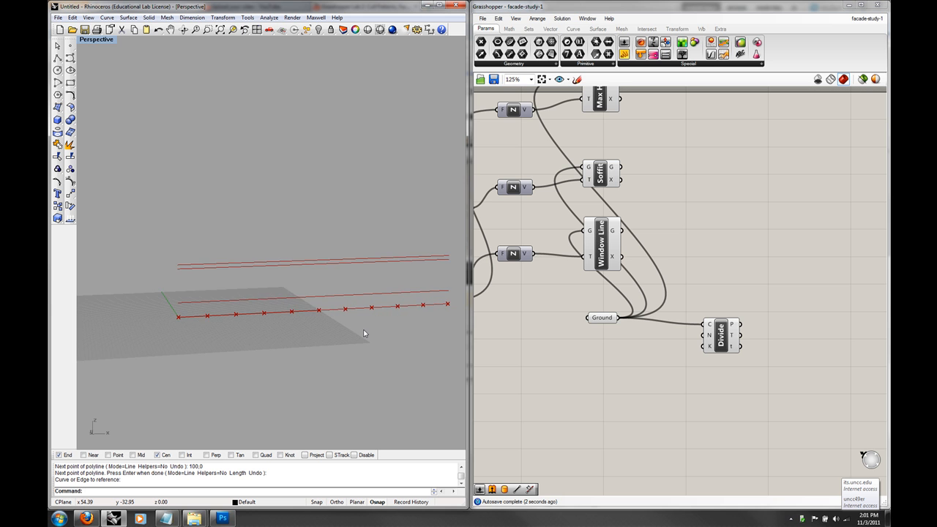
{"action": "scroll", "coordinate": [364, 332], "scroll_direction": "up", "scroll_amount": 3}
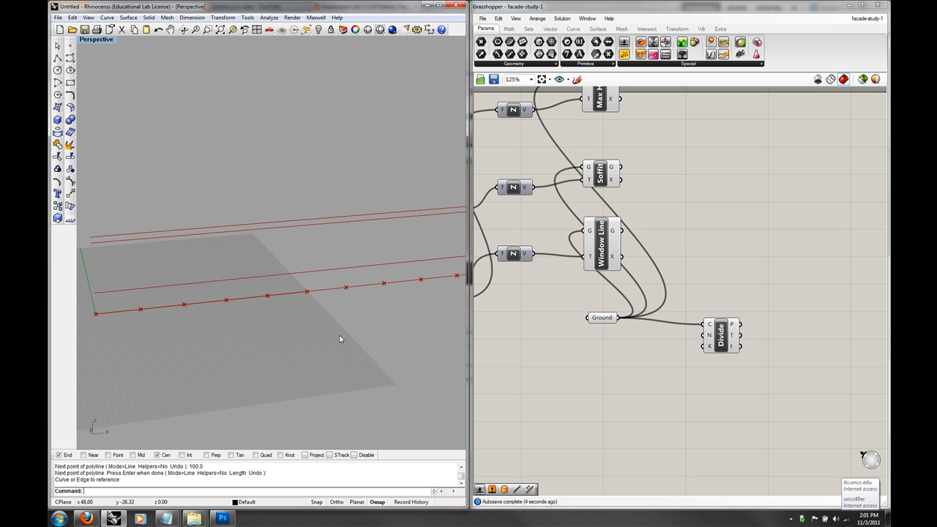
{"action": "mouse_move", "coordinate": [361, 332]}
{"action": "right_mouse_down", "text": "shift"}
{"action": "mouse_move", "coordinate": [310, 336]}
{"action": "mouse_move", "coordinate": [360, 323]}
{"action": "right_mouse_up", "text": "shift"}
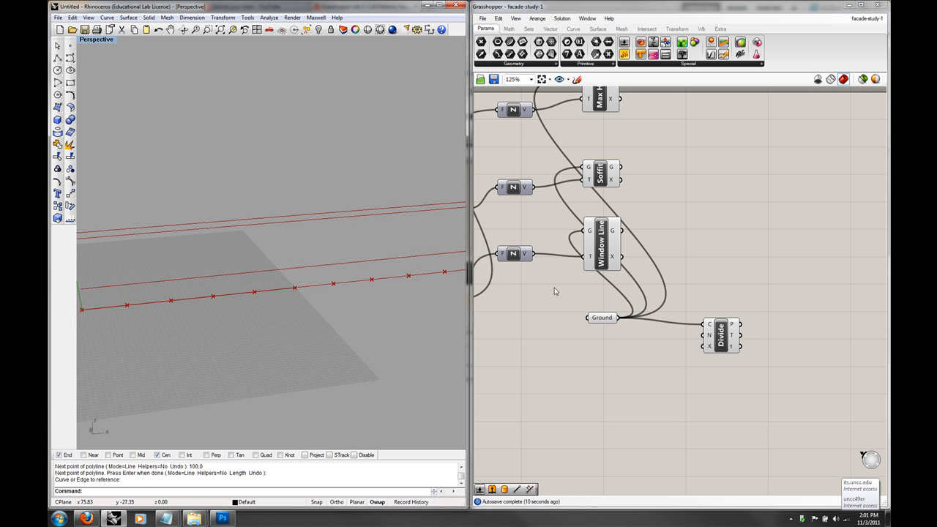
- Add an integer number slider below Ground with a range of 0 to 40
{"action": "double_click", "coordinate": [554, 391]}
{"action": "type", "text": "num"}
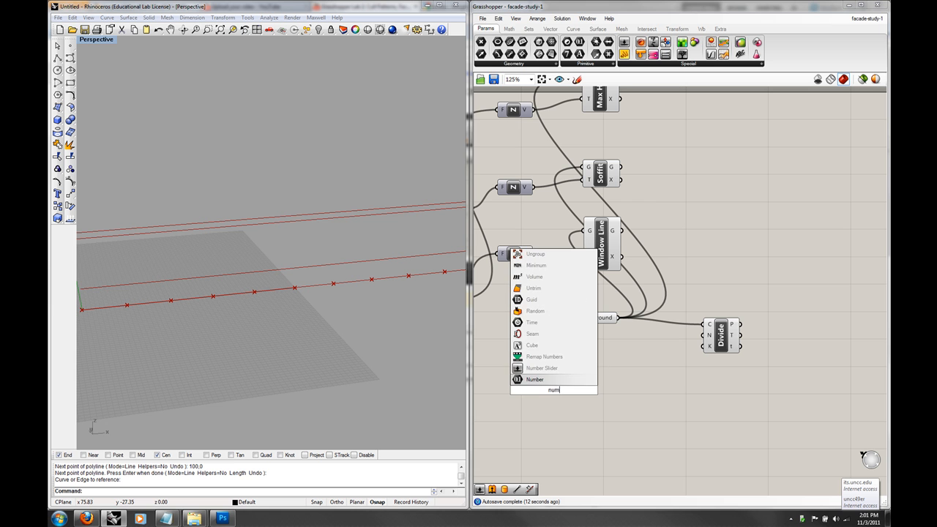
{"action": "left_click", "coordinate": [542, 368]}
{"action": "right_click", "coordinate": [575, 390]}
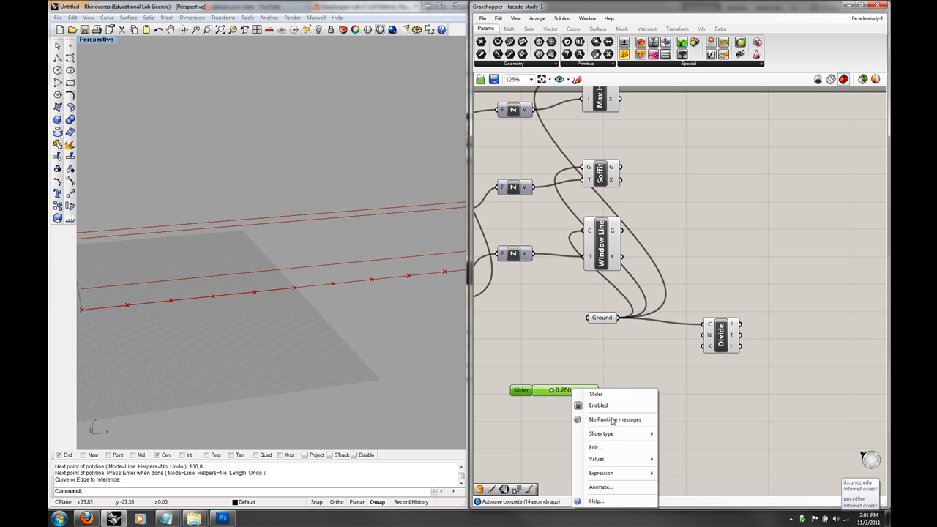
{"action": "left_click", "coordinate": [619, 447]}
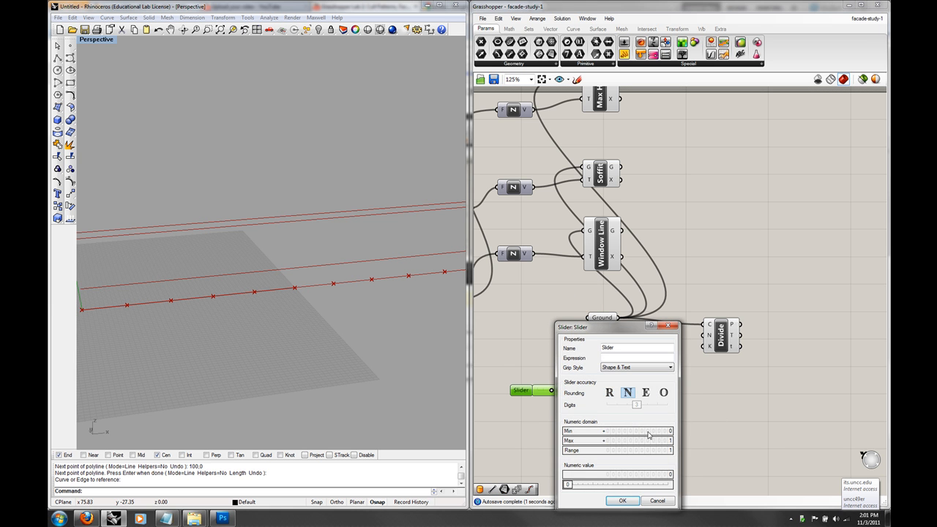
{"action": "double_click", "coordinate": [658, 442]}
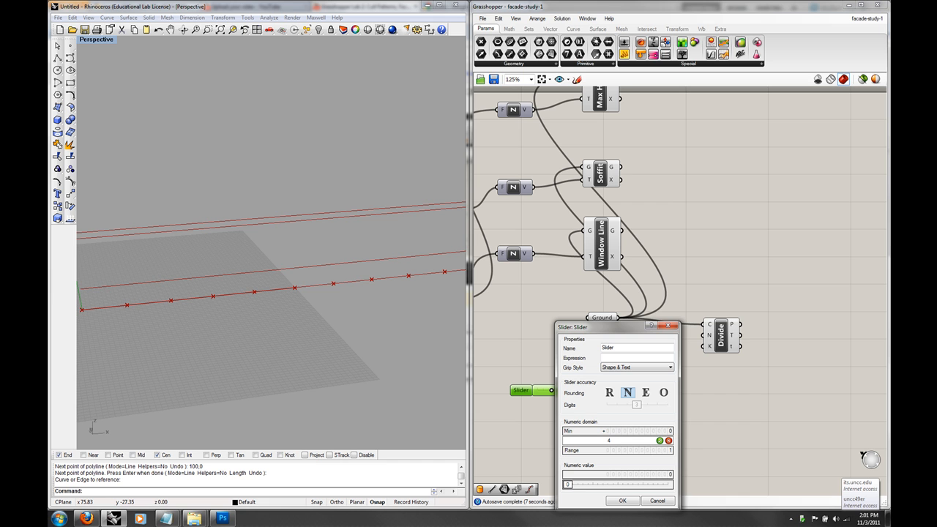
{"action": "left_click", "coordinate": [659, 440]}
{"action": "left_click", "coordinate": [635, 499]}
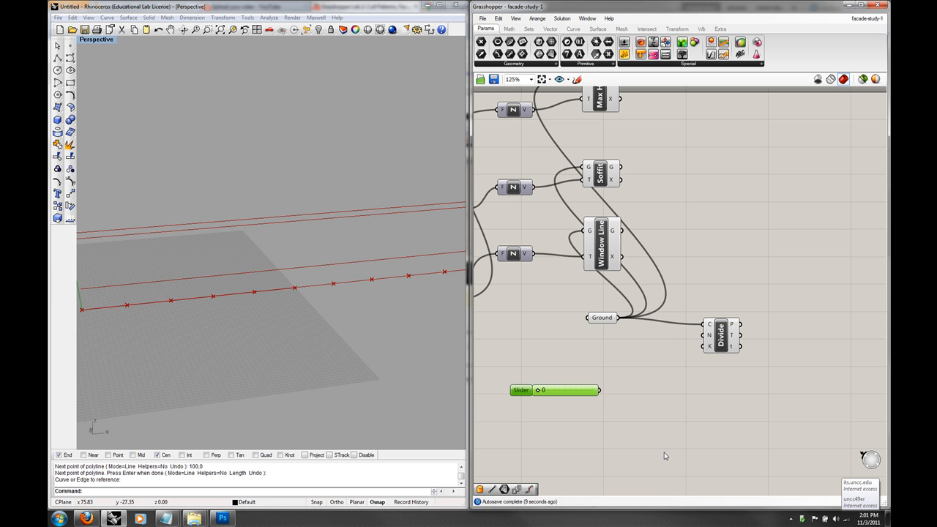
- Connect the new slider to the Divide component's N input and set it to 15 segments
{"action": "left_click_drag", "start_coordinate": [599, 390], "coordinate": [702, 335]}
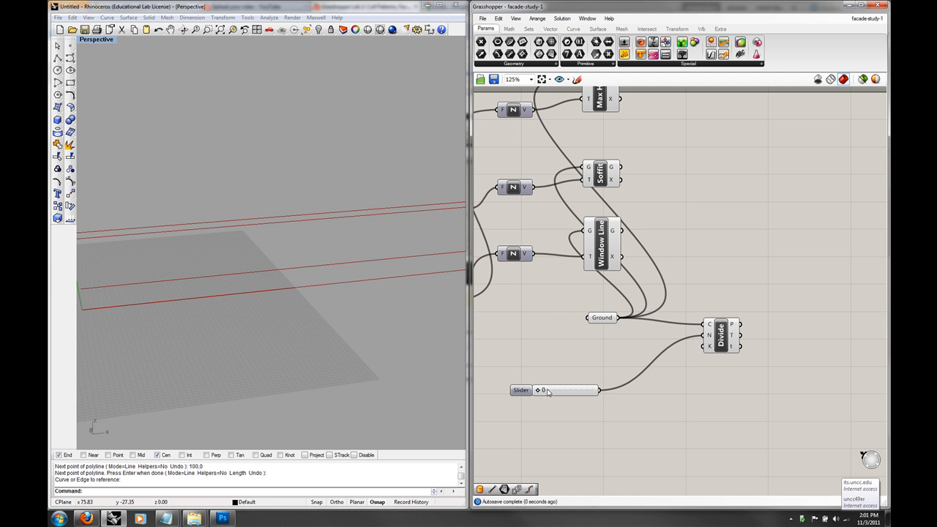
{"action": "left_click_drag", "start_coordinate": [538, 391], "coordinate": [562, 390]}
{"action": "right_click_drag", "start_coordinate": [588, 363], "coordinate": [603, 368]}
- Turn off the preview of the Divide component fed by Ground
{"action": "right_click", "coordinate": [737, 344]}
{"action": "left_click", "coordinate": [755, 341]}
{"action": "left_click", "coordinate": [735, 300]}
{"action": "scroll", "coordinate": [738, 285], "scroll_direction": "down", "scroll_amount": 2}
{"action": "right_click_drag", "start_coordinate": [356, 291], "coordinate": [388, 265]}
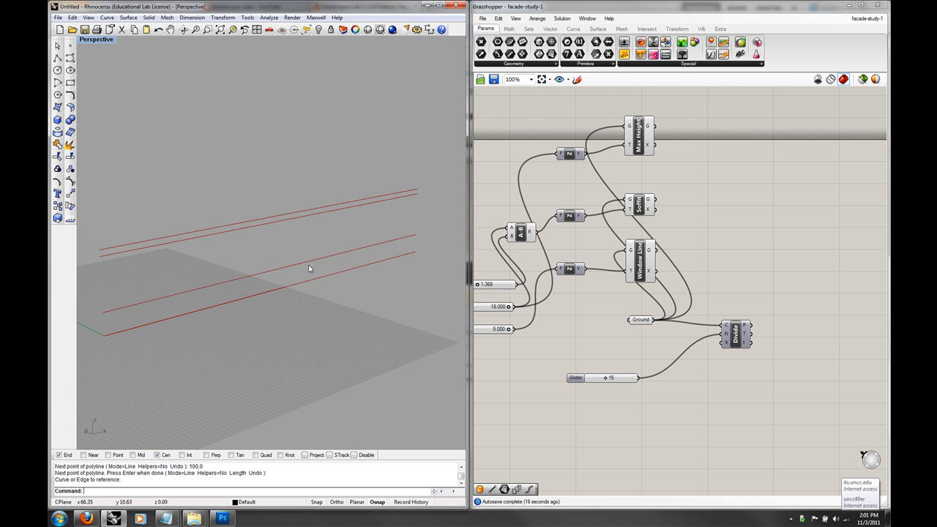
{"action": "right_click_drag", "start_coordinate": [408, 243], "coordinate": [381, 270]}
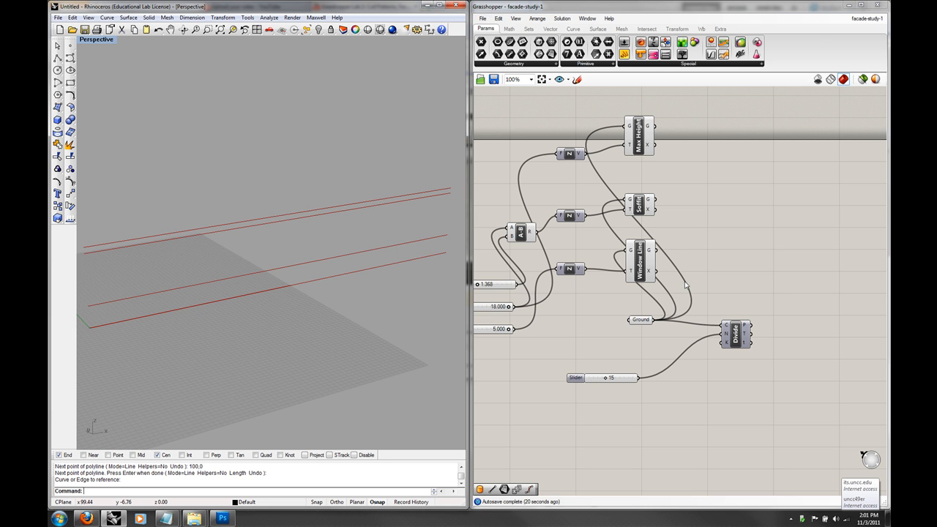
- Duplicate the Divide component together with its slider and place the copies beside the Window Line component
{"action": "left_click", "coordinate": [638, 256]}
{"action": "left_click", "coordinate": [689, 256]}
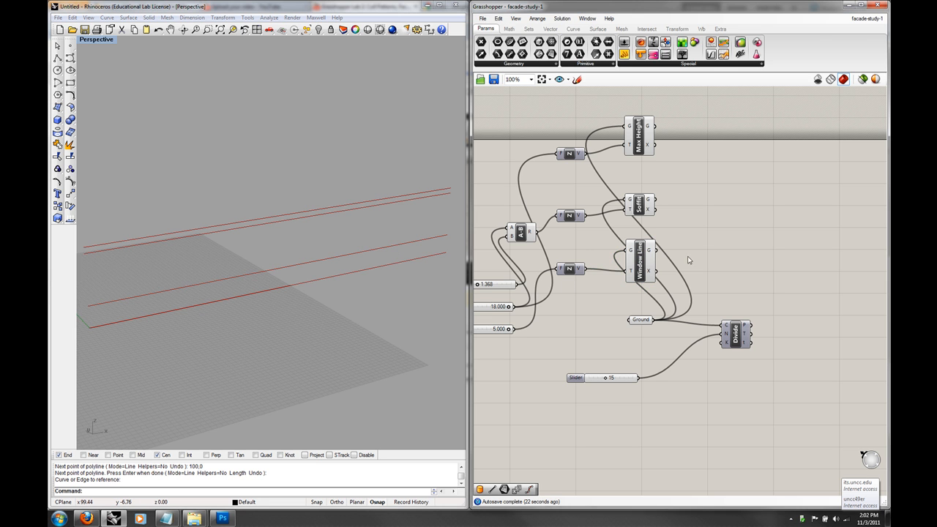
{"action": "left_click", "coordinate": [735, 329]}
{"action": "left_click", "coordinate": [612, 378], "text": "shift"}
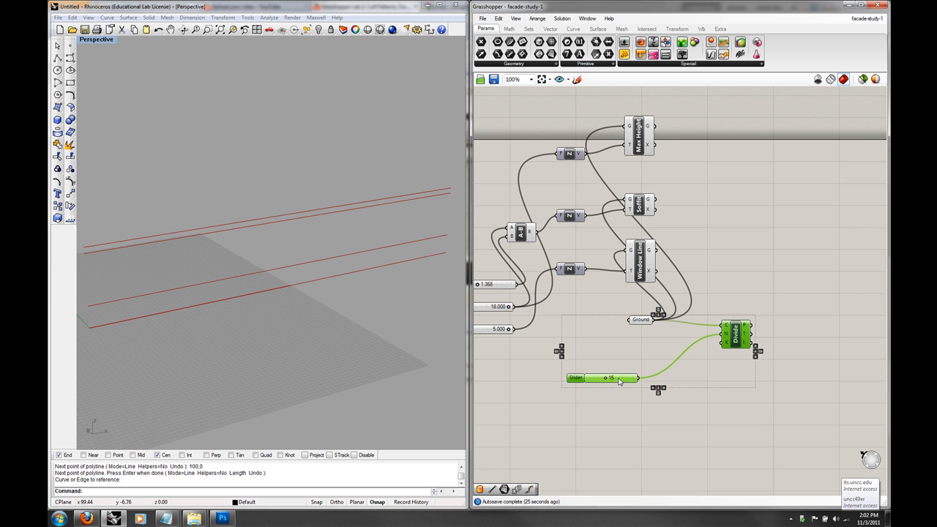
{"action": "key", "text": "ctrl+c"}
{"action": "key", "text": "ctrl+v"}
{"action": "right_click_drag", "start_coordinate": [726, 373], "coordinate": [629, 427]}
{"action": "left_click_drag", "start_coordinate": [640, 397], "coordinate": [746, 295]}
{"action": "left_click", "coordinate": [583, 334]}
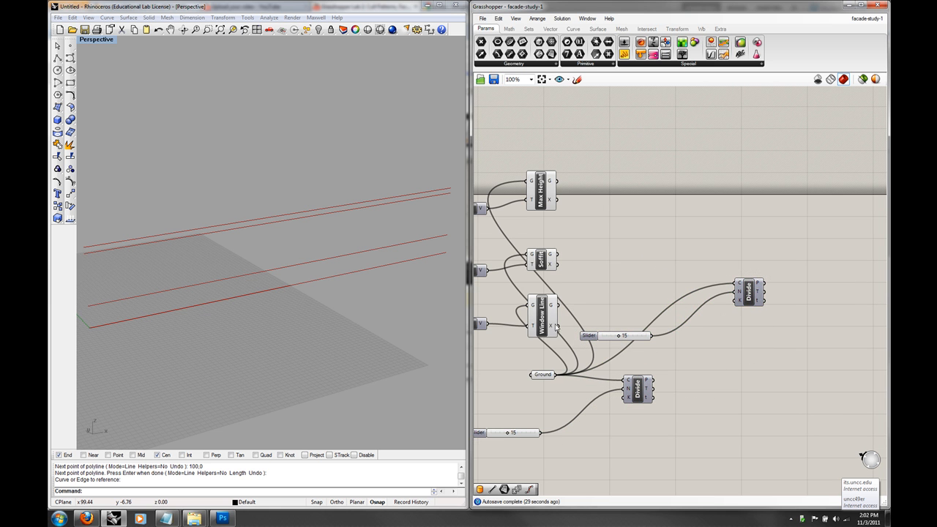
- Connect Window Line's G output to the copied Divide's C input and turn on that Divide's preview
{"action": "left_click", "coordinate": [555, 327]}
{"action": "left_click_drag", "start_coordinate": [558, 304], "coordinate": [737, 283]}
{"action": "right_click", "coordinate": [748, 288]}
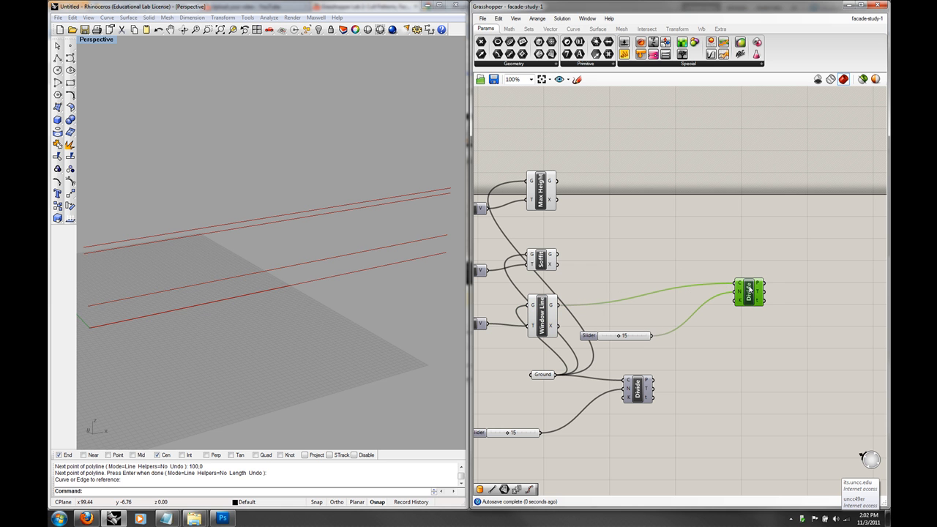
{"action": "left_click", "coordinate": [768, 303]}
{"action": "scroll", "coordinate": [349, 322], "scroll_direction": "up", "scroll_amount": 2}
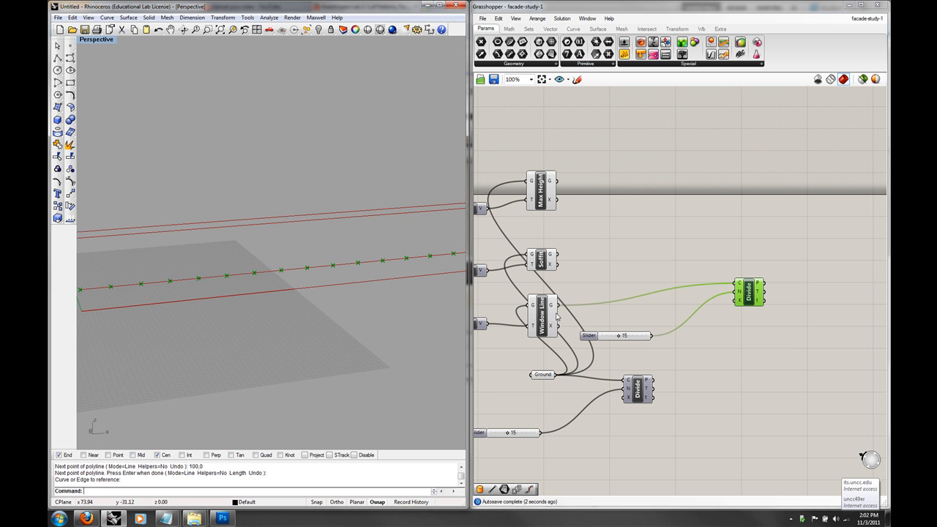
{"action": "mouse_move", "coordinate": [620, 337]}
{"action": "left_mouse_down"}
{"action": "mouse_move", "coordinate": [647, 337]}
{"action": "mouse_move", "coordinate": [619, 336]}
{"action": "left_mouse_up"}
{"action": "right_click_drag", "start_coordinate": [339, 313], "coordinate": [393, 302]}
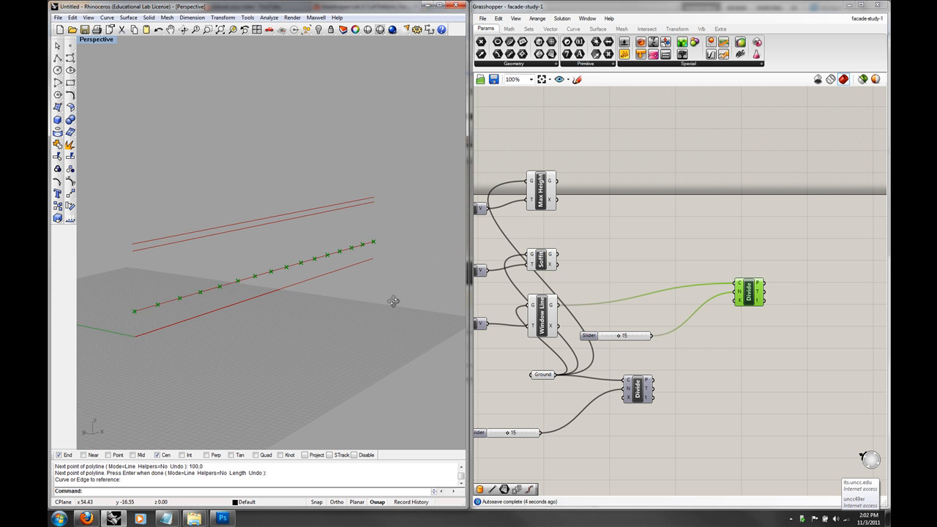
{"action": "left_click", "coordinate": [687, 265]}
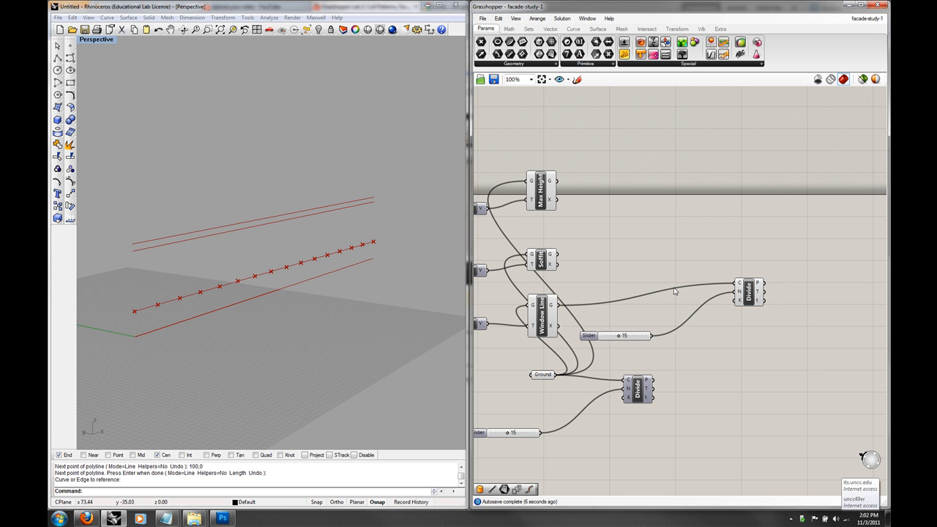
- Turn on the preview of the Ground curve's Divide component and set its slider to 5
{"action": "right_click", "coordinate": [643, 390]}
{"action": "left_click", "coordinate": [662, 342]}
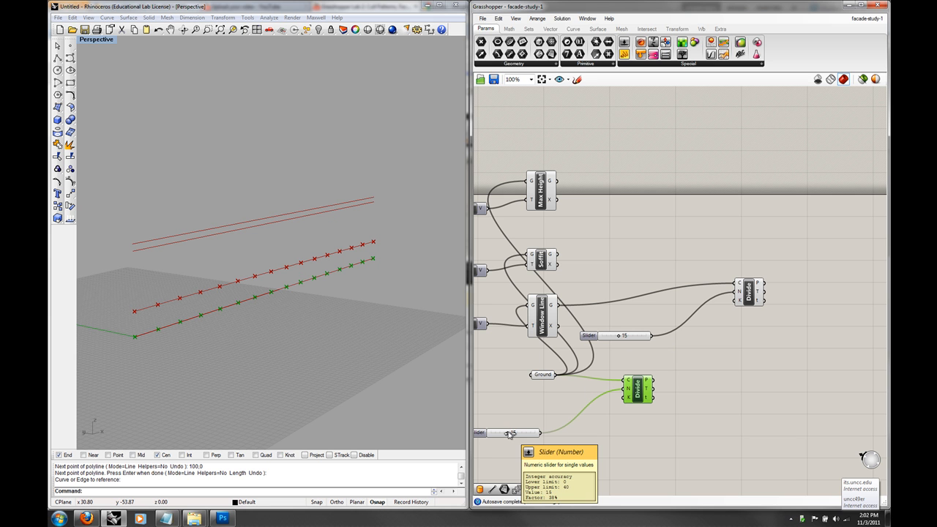
{"action": "left_click_drag", "start_coordinate": [510, 433], "coordinate": [497, 434]}
{"action": "right_click_drag", "start_coordinate": [253, 369], "coordinate": [326, 223]}
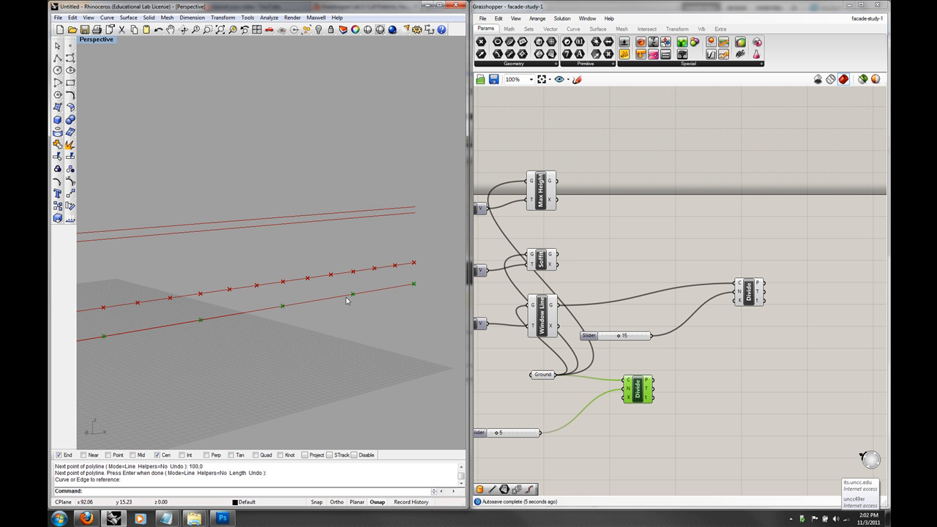
{"action": "left_click", "coordinate": [592, 383]}
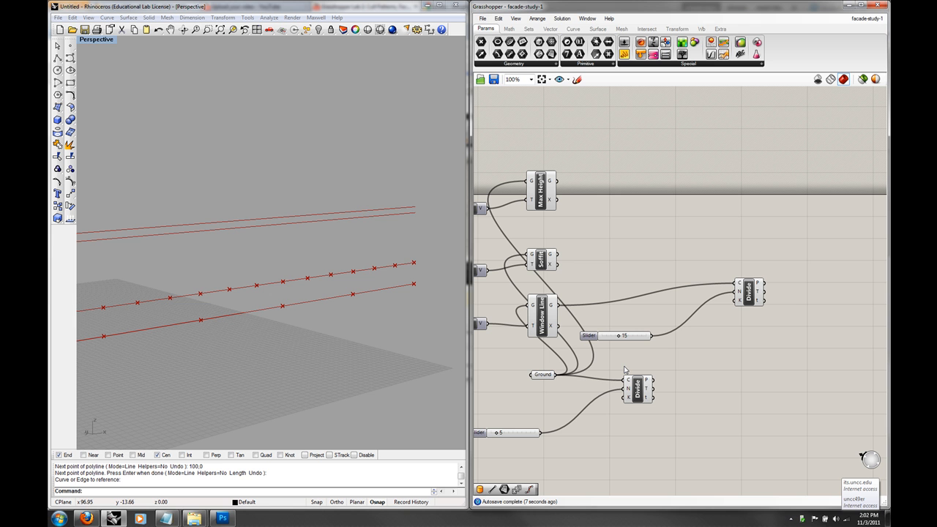
{"action": "right_click_drag", "start_coordinate": [664, 374], "coordinate": [698, 351]}
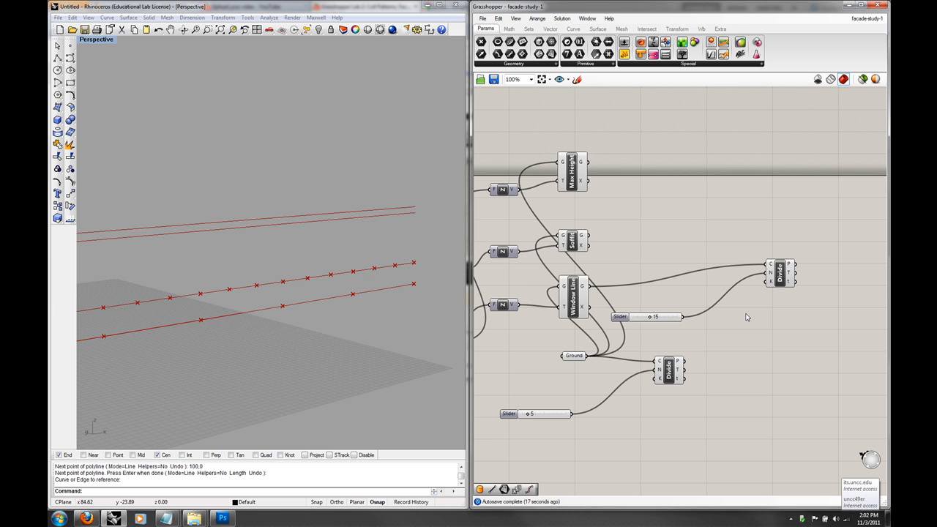
- Turn off the preview of both Divide components
{"action": "left_click", "coordinate": [781, 272]}
{"action": "right_click", "coordinate": [780, 276]}
{"action": "left_click", "coordinate": [794, 287]}
{"action": "left_click", "coordinate": [677, 363]}
{"action": "right_click", "coordinate": [674, 364]}
{"action": "left_click", "coordinate": [691, 338]}
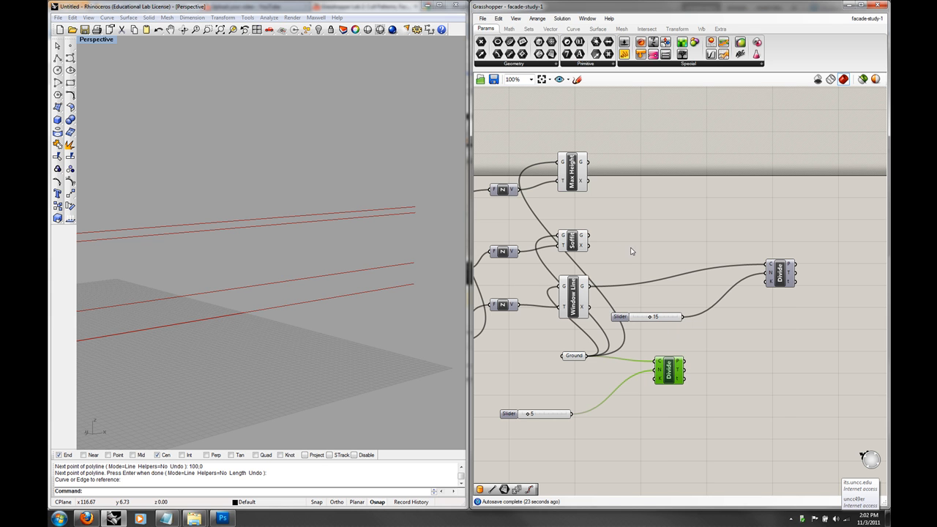
- Add a Loft component beside the Ground curve's Divide component, below the Window Line's Divide
{"action": "right_click_drag", "start_coordinate": [755, 364], "coordinate": [667, 333]}
{"action": "double_click", "coordinate": [737, 337]}
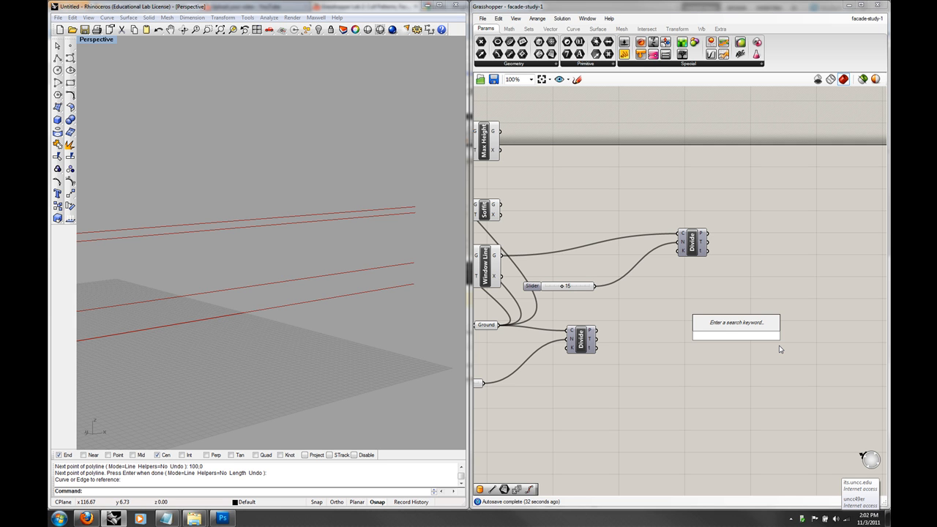
{"action": "type", "text": "lof"}
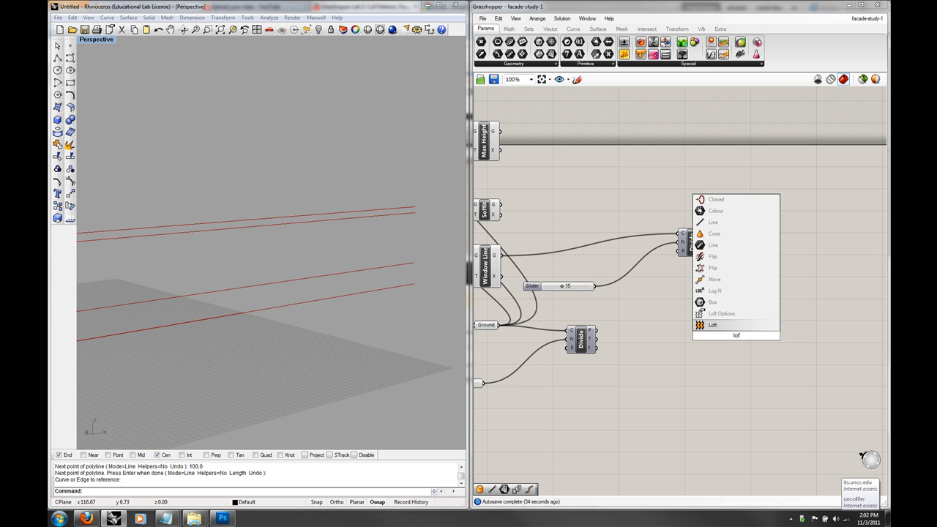
{"action": "left_click", "coordinate": [714, 327]}
{"action": "left_click_drag", "start_coordinate": [730, 335], "coordinate": [703, 341]}
{"action": "right_click_drag", "start_coordinate": [651, 342], "coordinate": [717, 353]}
- Rename the Loft component as Base
{"action": "left_click", "coordinate": [564, 331]}
{"action": "left_click", "coordinate": [565, 283]}
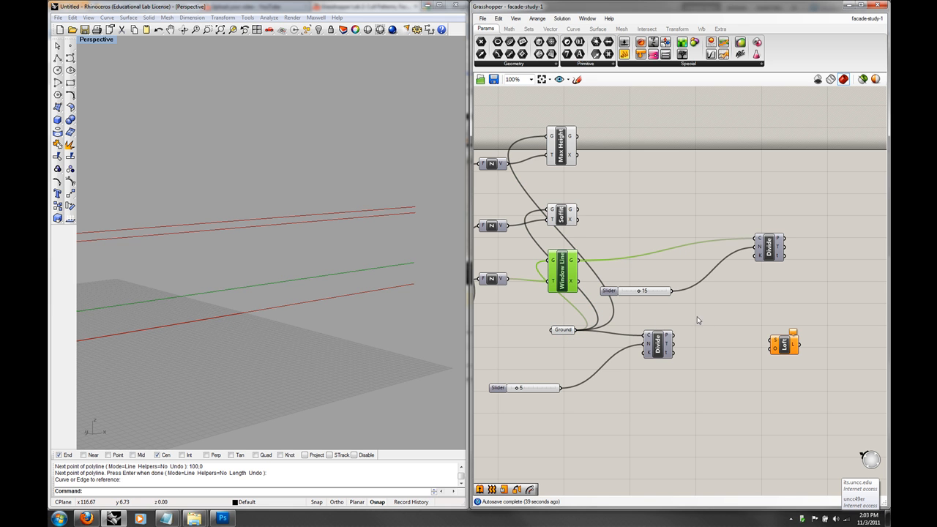
{"action": "left_click", "coordinate": [739, 331]}
{"action": "right_click", "coordinate": [785, 344]}
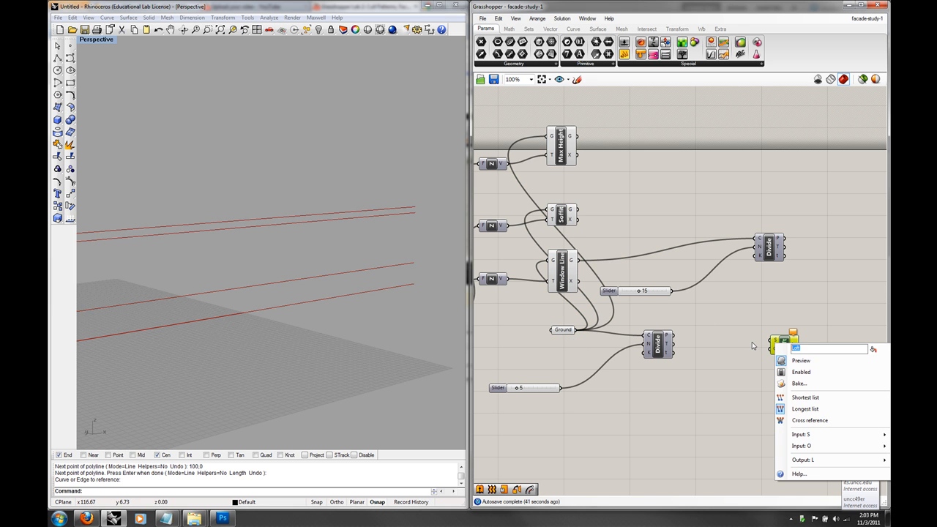
{"action": "type", "text": "Base"}
{"action": "key", "text": "Return"}
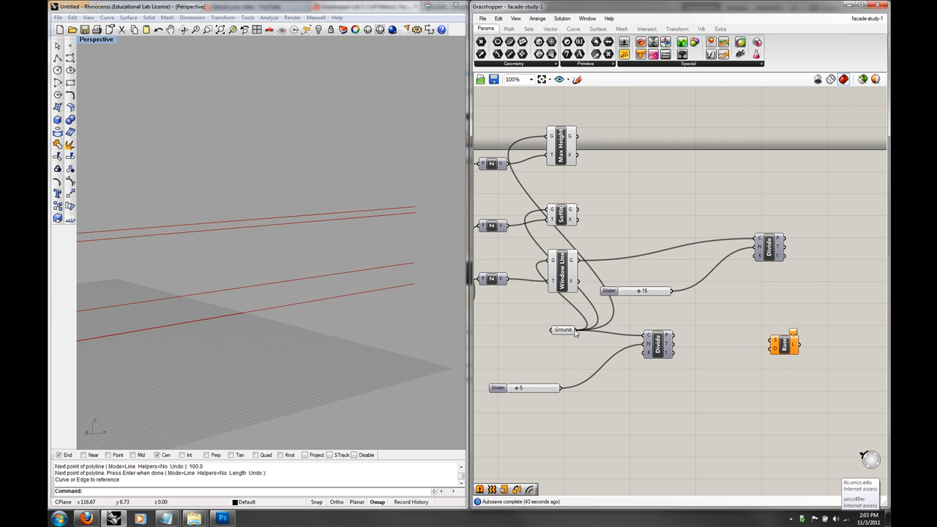
- Connect the Ground curve and the Window Line's geometry to the Base loft's section input
{"action": "left_click_drag", "start_coordinate": [576, 330], "coordinate": [774, 341]}
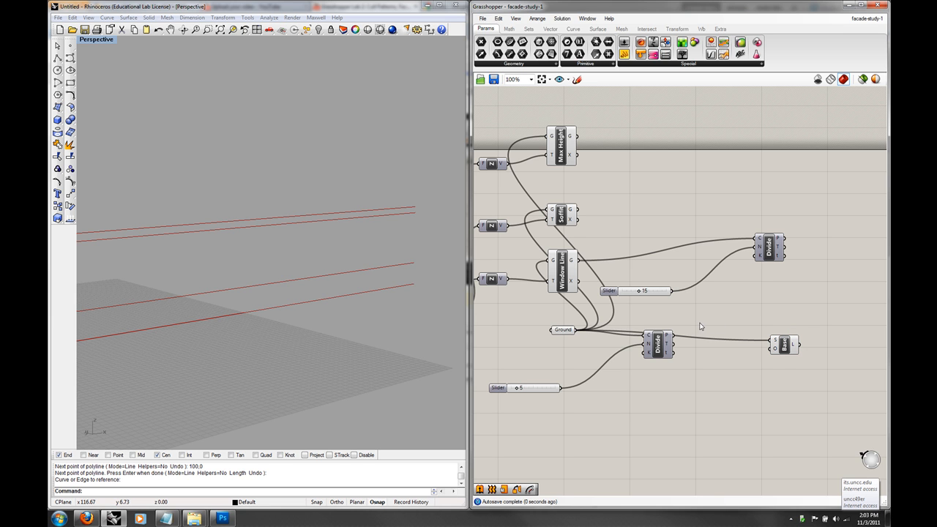
{"action": "left_click_drag", "start_coordinate": [578, 260], "coordinate": [775, 341]}
{"action": "right_click_drag", "start_coordinate": [246, 307], "coordinate": [284, 281]}
- Duplicate the Base loft and place the copy above it, just below the Window Line's Divide
{"action": "left_click", "coordinate": [784, 344]}
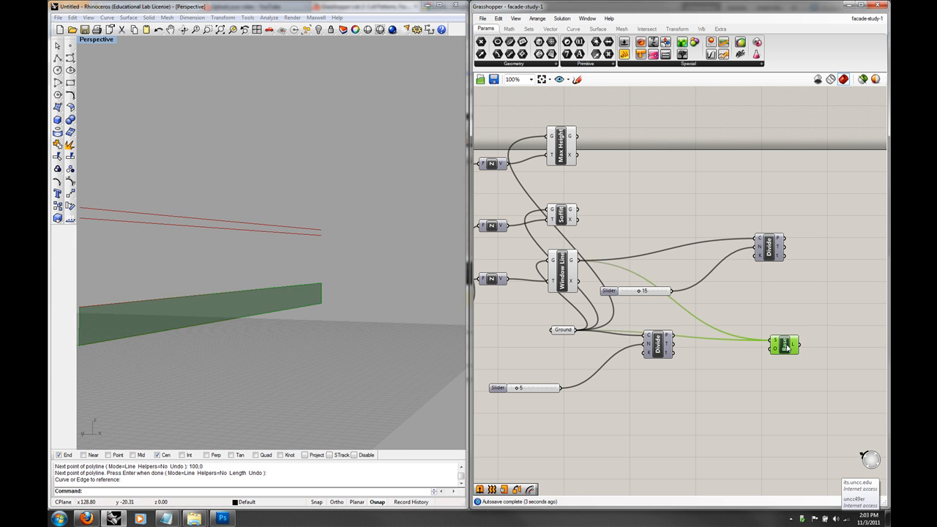
{"action": "key", "text": "ctrl+c"}
{"action": "key", "text": "ctrl+v"}
{"action": "left_click_drag", "start_coordinate": [792, 351], "coordinate": [809, 288]}
{"action": "left_click", "coordinate": [764, 295]}
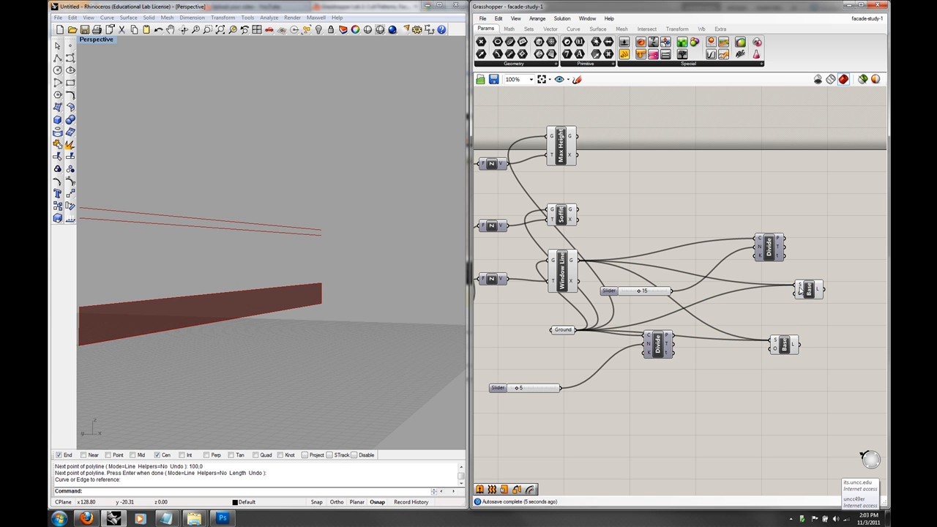
- Rename the copied Base loft as Window
{"action": "left_click", "coordinate": [808, 289]}
{"action": "right_click", "coordinate": [809, 289]}
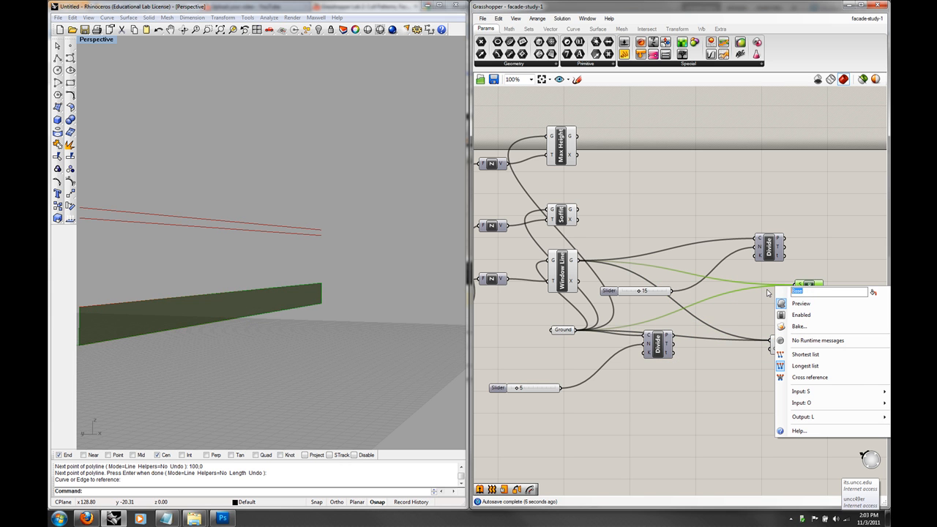
{"action": "type", "text": "Window"}
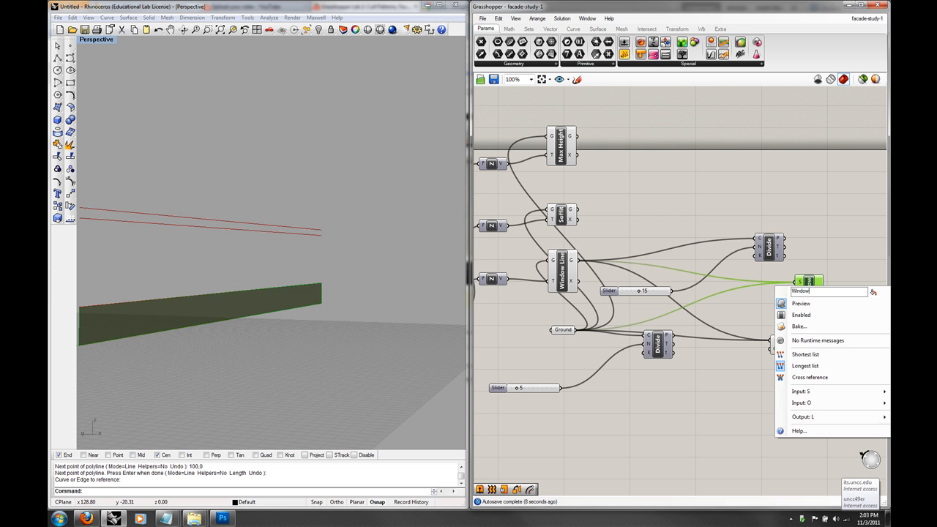
{"action": "key", "text": "Return"}
{"action": "left_click", "coordinate": [781, 317]}
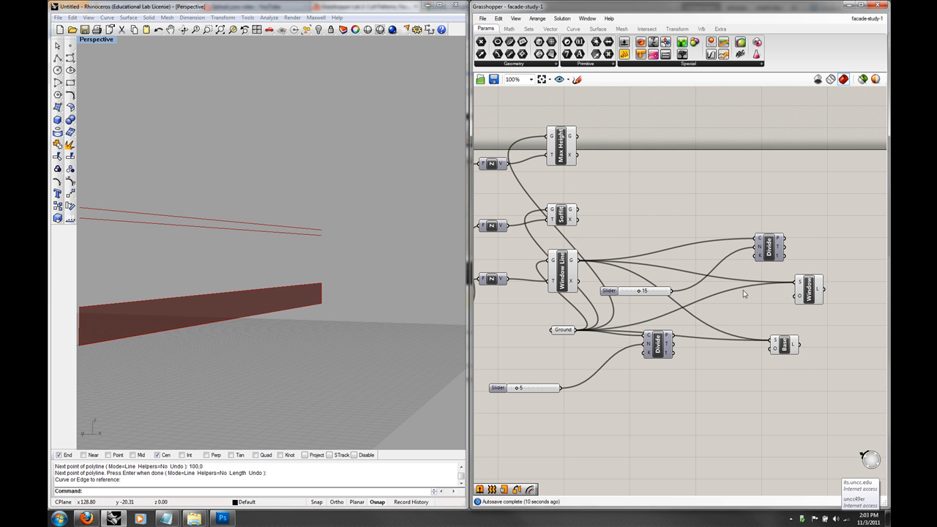
- Disconnect all curves from the Window loft's section input
{"action": "left_click", "coordinate": [571, 268]}
{"action": "left_click", "coordinate": [594, 235]}
{"action": "right_click", "coordinate": [804, 283]}
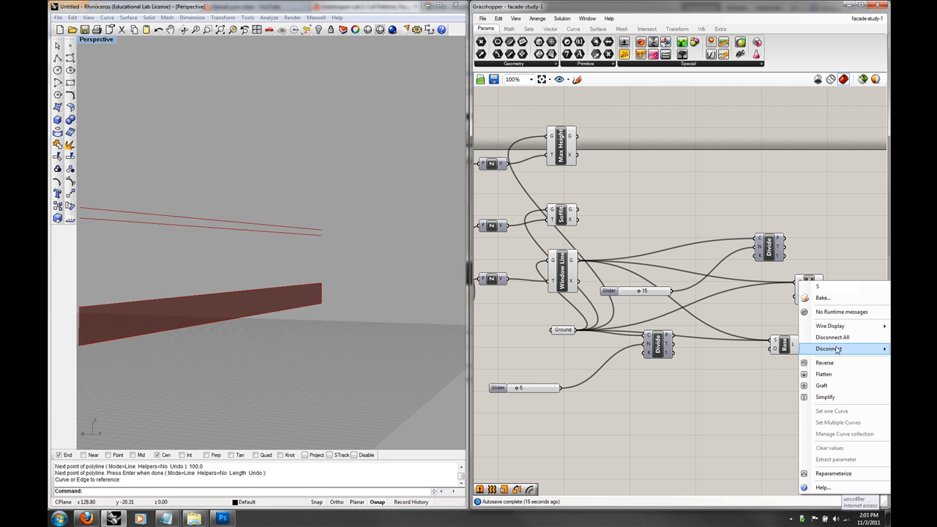
{"action": "left_click", "coordinate": [827, 298]}
{"action": "left_click", "coordinate": [833, 379]}
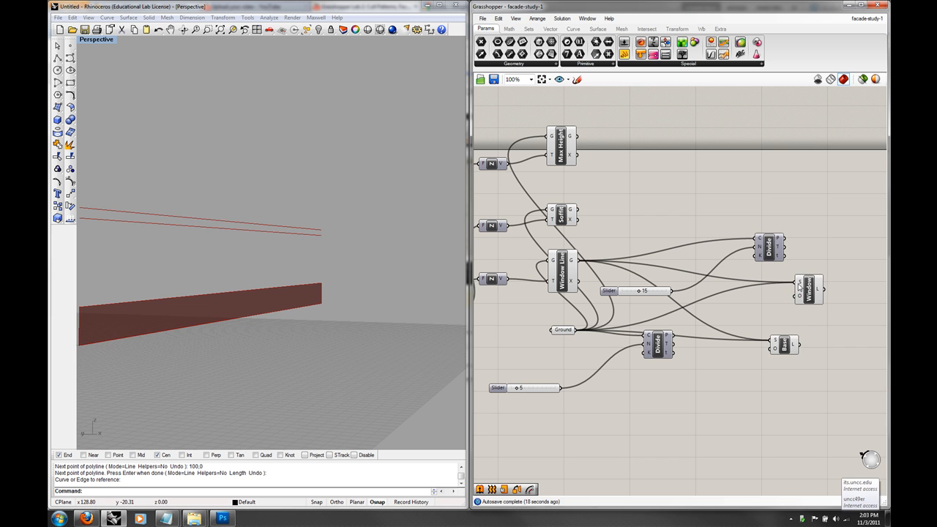
{"action": "right_click", "coordinate": [797, 281]}
{"action": "left_click", "coordinate": [827, 336]}
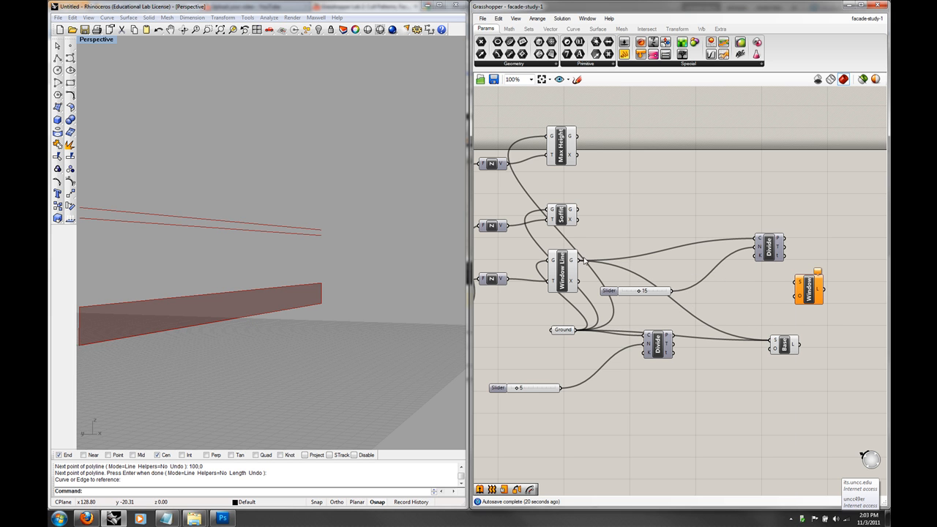
- Connect the Window Line and Soffit geometry to the Window loft's section input
{"action": "left_click_drag", "start_coordinate": [583, 264], "coordinate": [799, 282]}
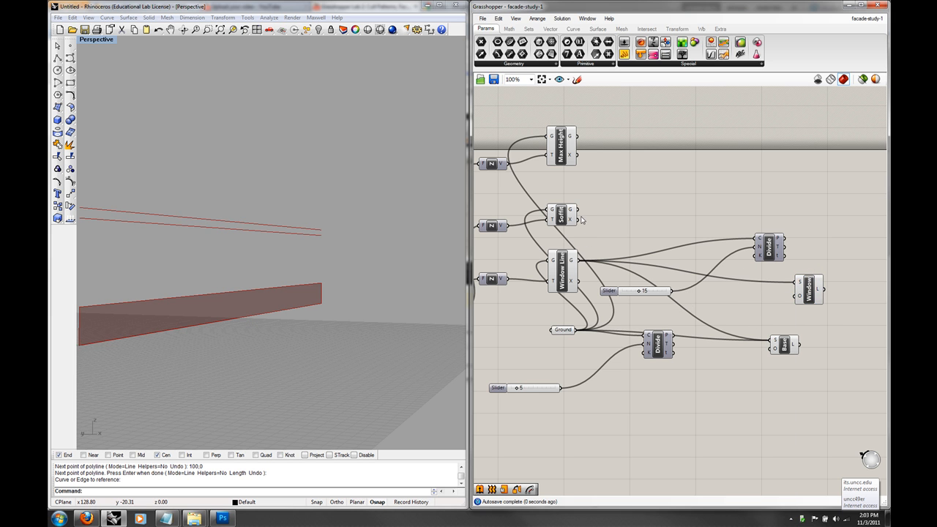
{"action": "left_click_drag", "start_coordinate": [578, 210], "coordinate": [799, 288]}
{"action": "left_click", "coordinate": [809, 291]}
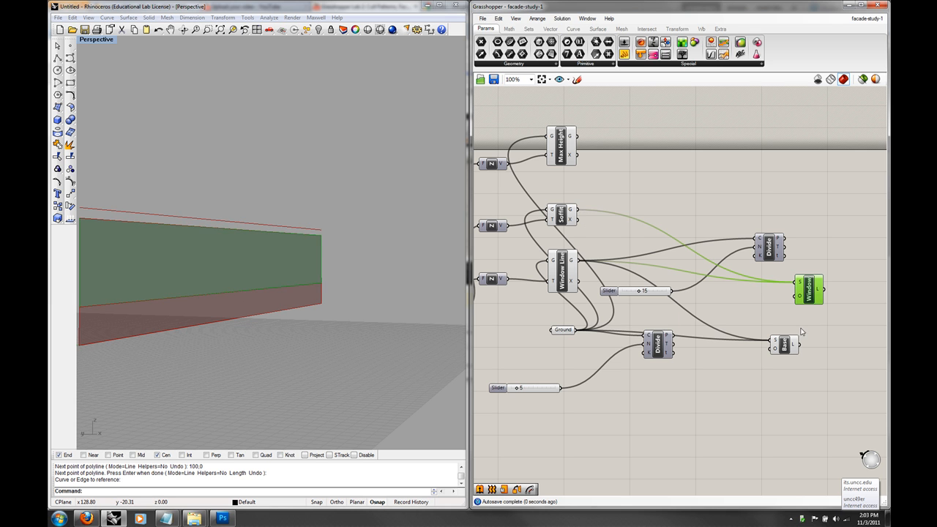
{"action": "left_click", "coordinate": [786, 344]}
- Duplicate the Window loft and place the copy above the Window Line's Divide
{"action": "right_click_drag", "start_coordinate": [823, 332], "coordinate": [800, 334]}
{"action": "left_click", "coordinate": [788, 297]}
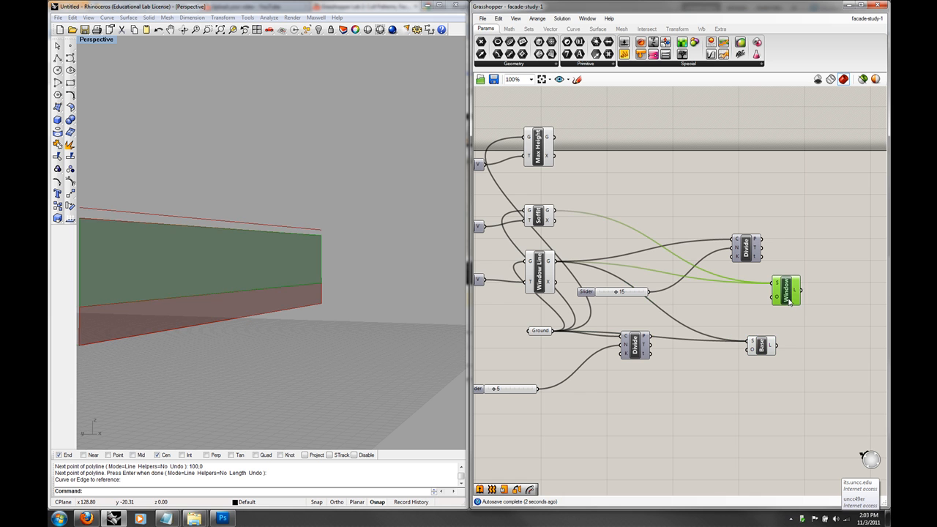
{"action": "left_click_drag", "start_coordinate": [788, 300], "coordinate": [789, 195]}
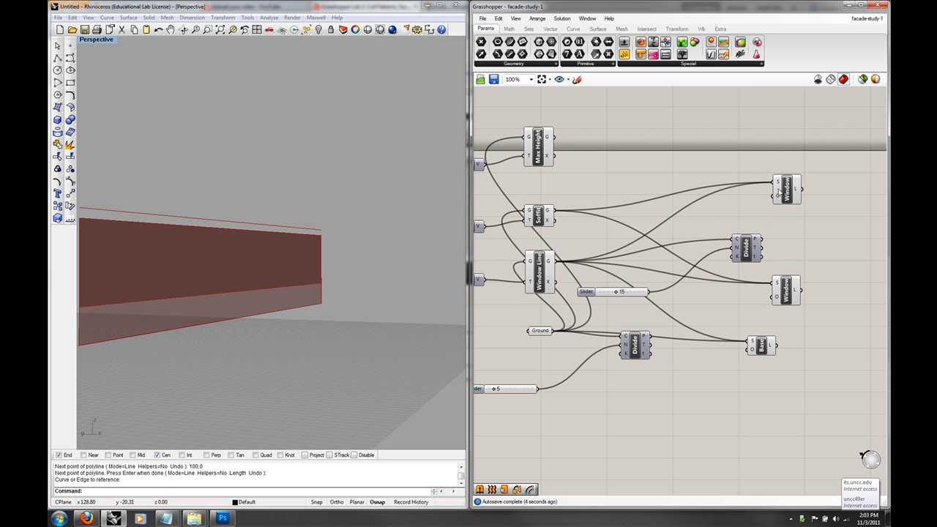
- Disconnect all curves from the section input of the upper Window loft copy
{"action": "right_click", "coordinate": [789, 193]}
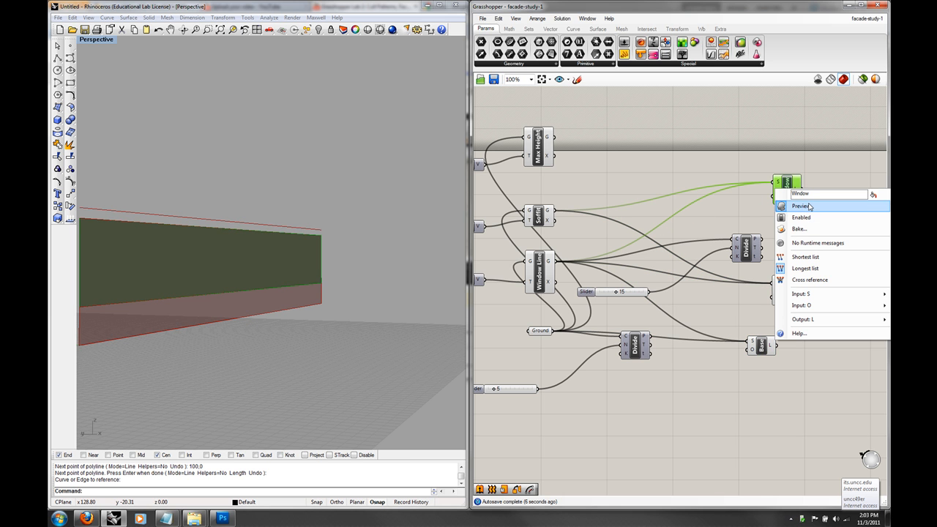
{"action": "left_click", "coordinate": [801, 205]}
{"action": "right_click", "coordinate": [785, 190]}
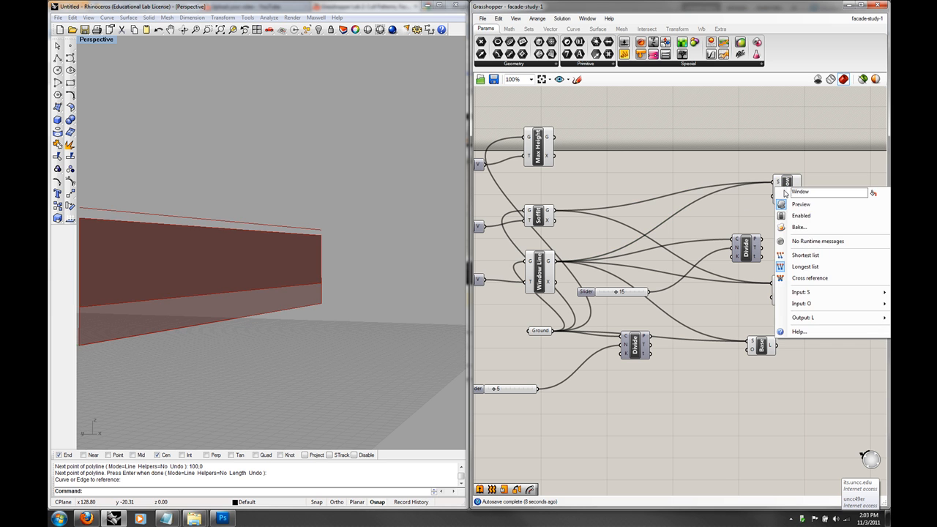
{"action": "right_click", "coordinate": [778, 182]}
{"action": "left_click", "coordinate": [805, 239]}
- Connect the Soffit and Max Height geometry to the upper Window loft copy's section input
{"action": "left_click_drag", "start_coordinate": [554, 211], "coordinate": [776, 183]}
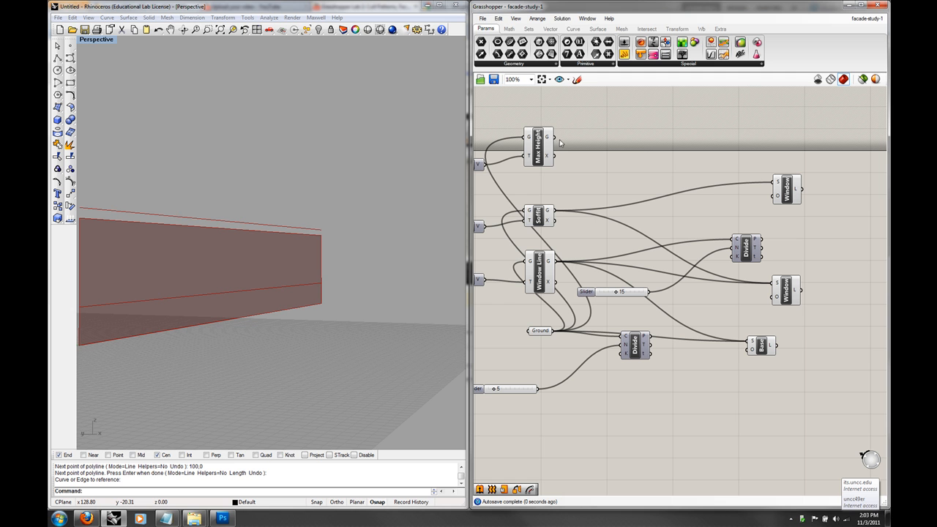
{"action": "left_click_drag", "start_coordinate": [557, 140], "coordinate": [775, 182], "text": "shift"}
{"action": "right_click_drag", "start_coordinate": [390, 234], "coordinate": [372, 251]}
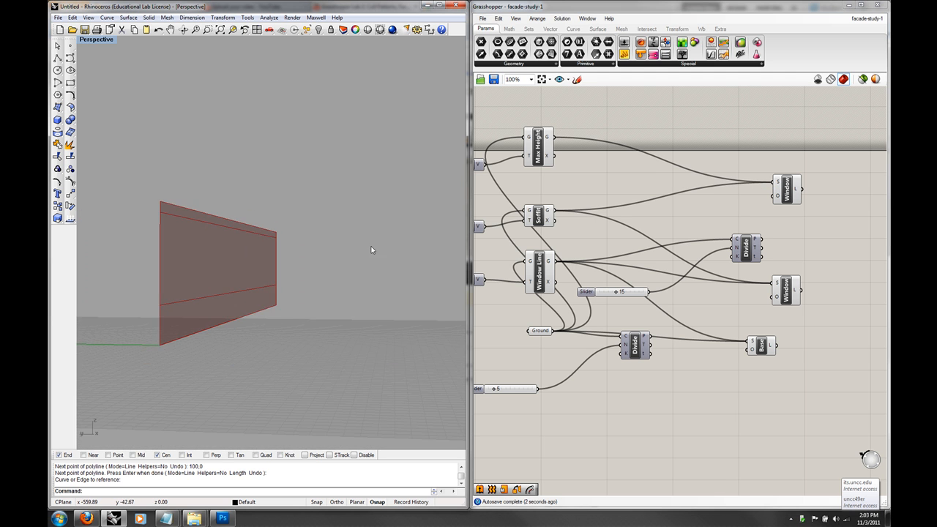
- Set the uppermost level slider, the one above the 18.000 slider, to 1.651
{"action": "right_click_drag", "start_coordinate": [588, 273], "coordinate": [807, 259]}
{"action": "left_click_drag", "start_coordinate": [597, 281], "coordinate": [600, 280]}
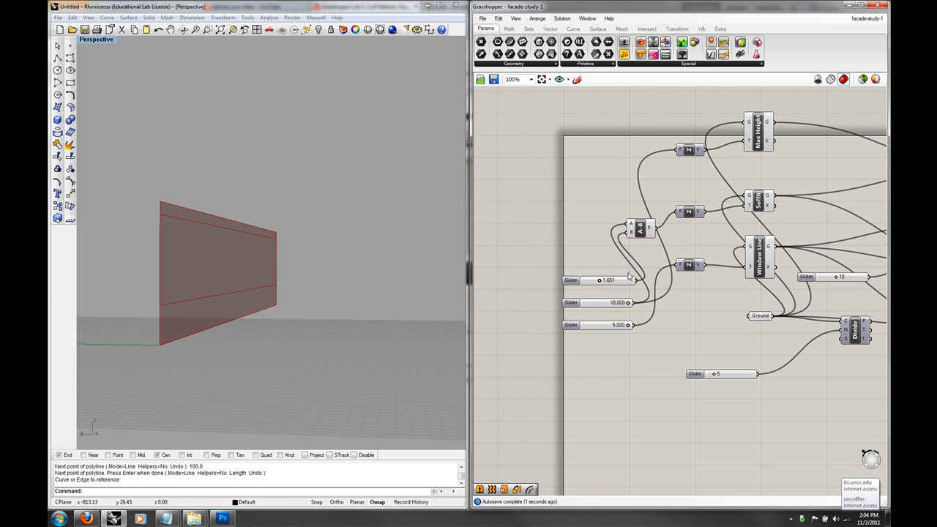
{"action": "right_click_drag", "start_coordinate": [628, 276], "coordinate": [330, 300]}
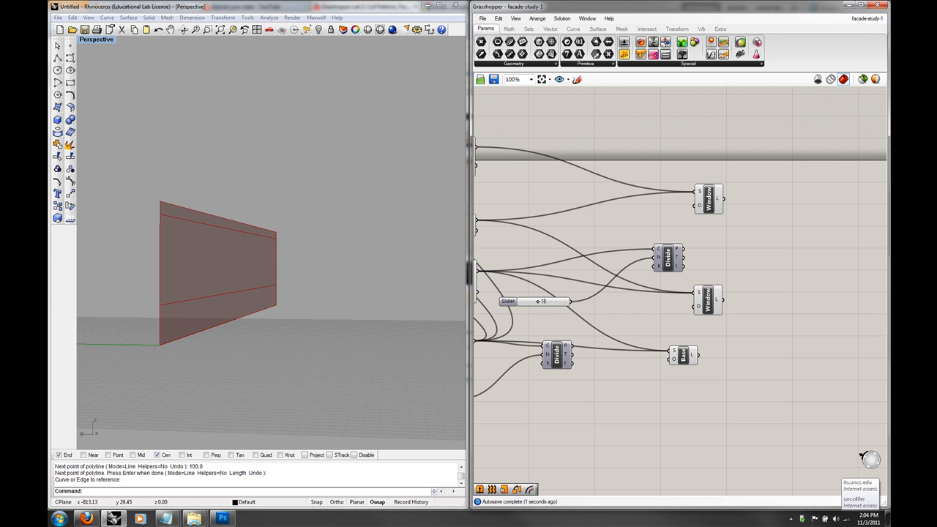
- Rename the upper Window loft copy as Soffit
{"action": "left_click", "coordinate": [712, 204]}
{"action": "right_click", "coordinate": [710, 205]}
{"action": "type", "text": "Soffit"}
{"action": "key", "text": "Return"}
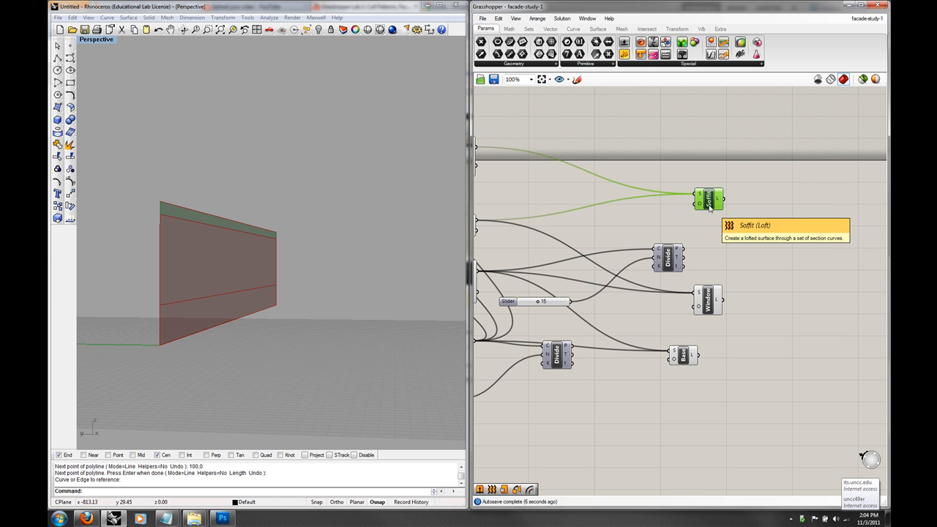
- Align the Soffit, Window and Base lofts in a column and place the Window Line's Divide beside the Window loft
{"action": "left_click_drag", "start_coordinate": [741, 388], "coordinate": [696, 154]}
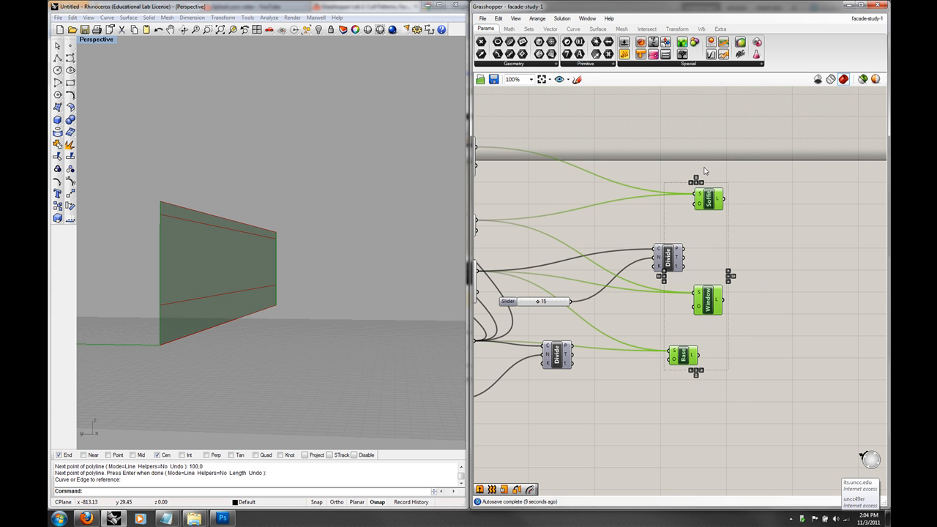
{"action": "right_click", "coordinate": [710, 200]}
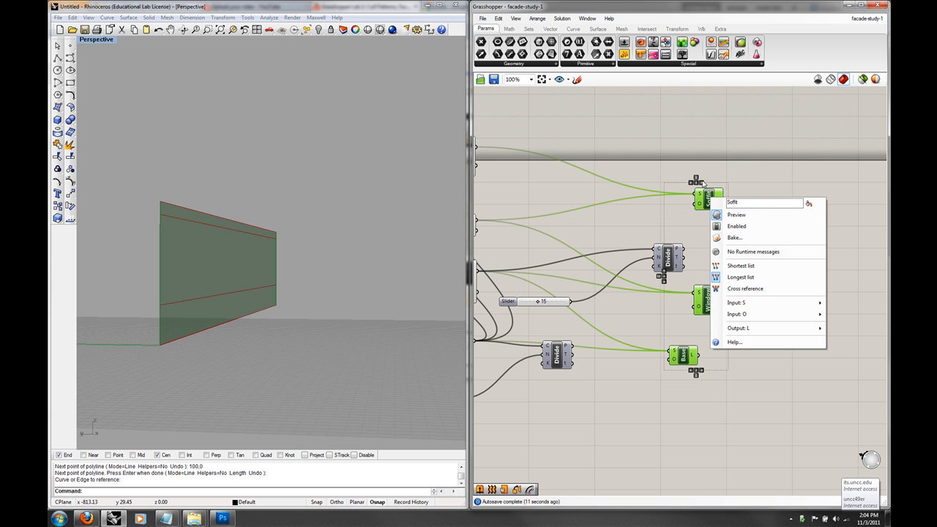
{"action": "left_click", "coordinate": [699, 181]}
{"action": "left_click", "coordinate": [719, 237]}
{"action": "left_click_drag", "start_coordinate": [703, 305], "coordinate": [630, 262]}
{"action": "left_click", "coordinate": [637, 331]}
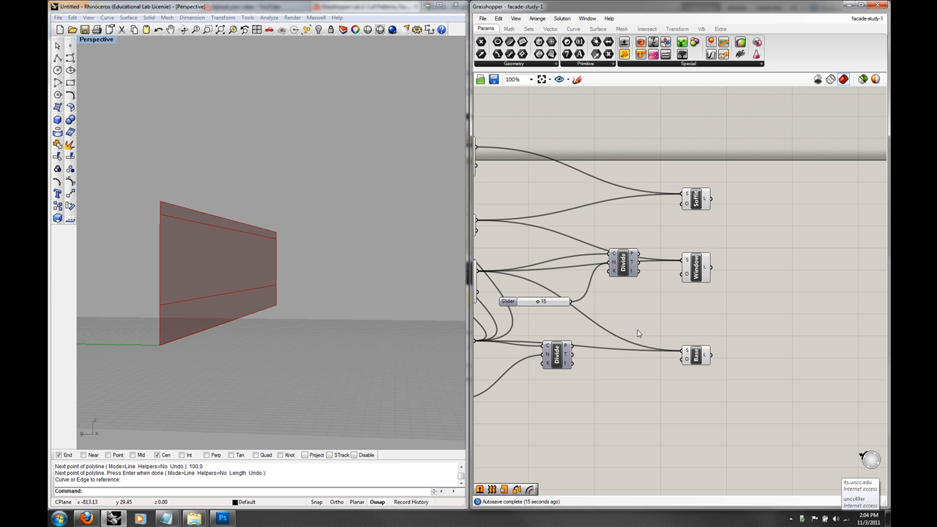
{"action": "right_click_drag", "start_coordinate": [636, 332], "coordinate": [684, 309]}
{"action": "scroll", "coordinate": [682, 311], "scroll_direction": "down", "scroll_amount": 3}
{"action": "scroll", "coordinate": [670, 275], "scroll_direction": "up", "scroll_amount": 4}
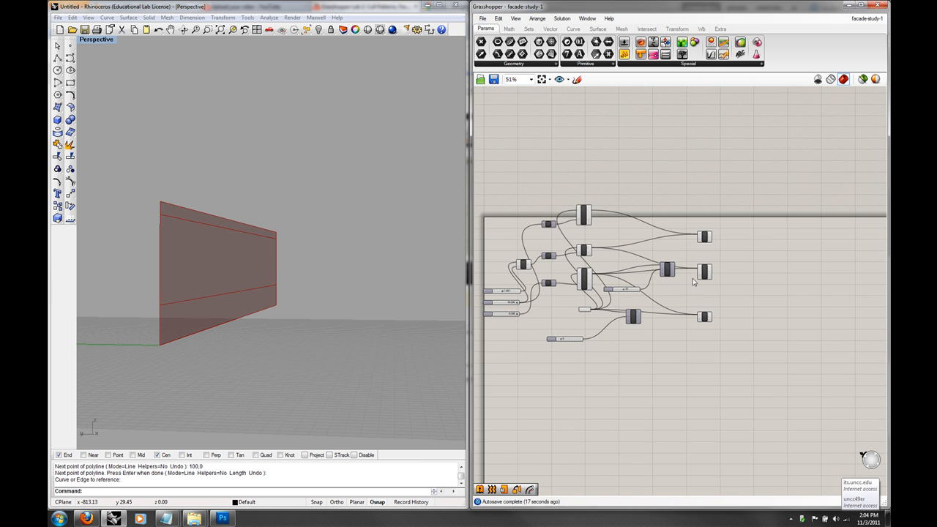
{"action": "left_click", "coordinate": [544, 185]}
{"action": "left_click", "coordinate": [780, 216]}
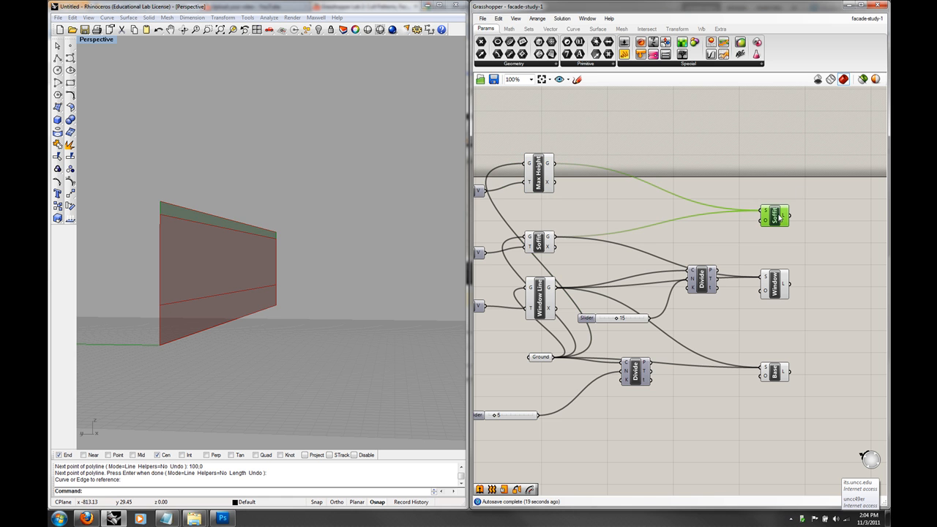
{"action": "left_click", "coordinate": [816, 259]}
- Add an Extrude component beside the Base loft and connect the Base loft's output to its base input
{"action": "right_click_drag", "start_coordinate": [816, 258], "coordinate": [690, 266]}
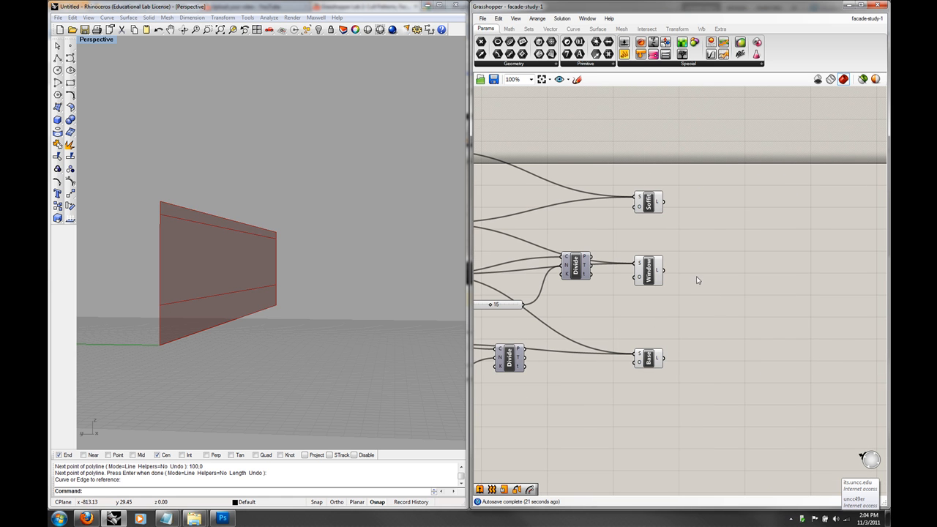
{"action": "double_click", "coordinate": [729, 340]}
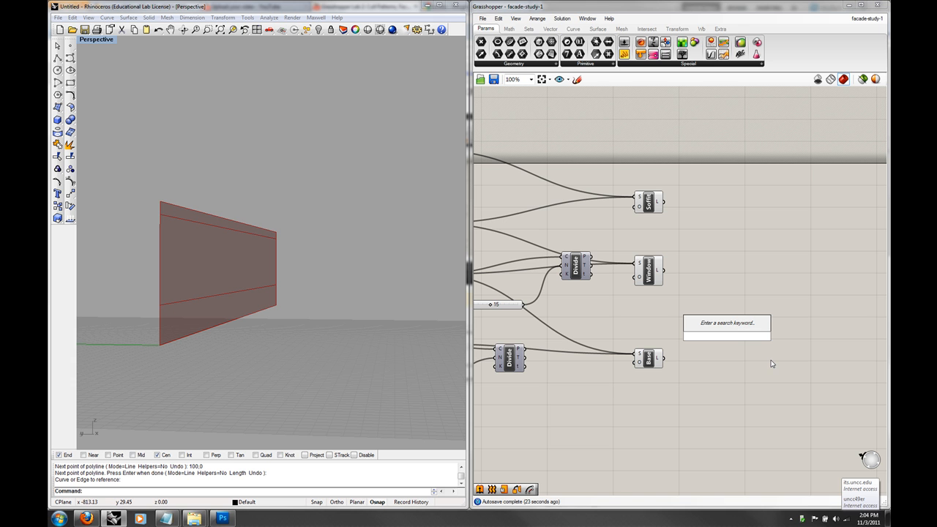
{"action": "type", "text": "ext"}
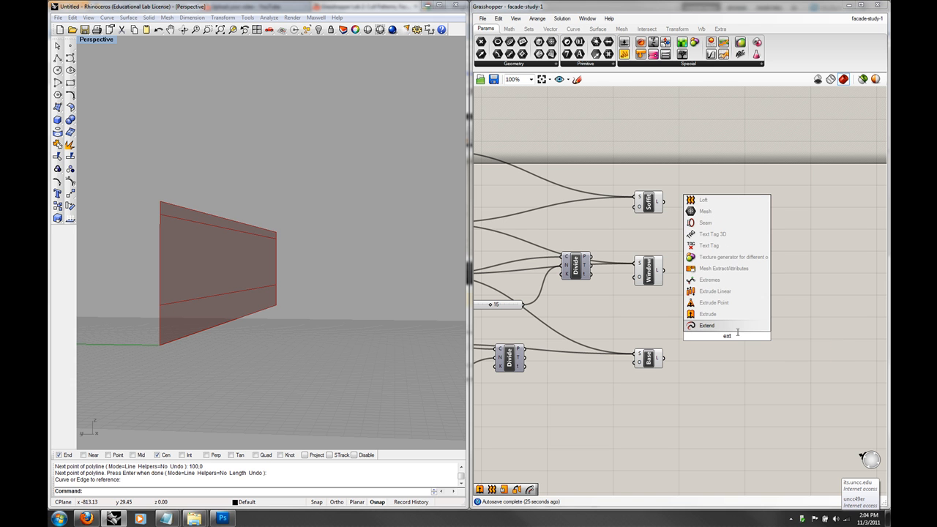
{"action": "left_click", "coordinate": [725, 317]}
{"action": "left_click_drag", "start_coordinate": [727, 334], "coordinate": [715, 376]}
{"action": "left_click_drag", "start_coordinate": [664, 358], "coordinate": [704, 374]}
{"action": "left_click", "coordinate": [656, 358]}
{"action": "left_click", "coordinate": [662, 370]}
- Add a Unit Y vector below the Base loft and connect it to the Extrude component's direction input
{"action": "right_click_drag", "start_coordinate": [285, 378], "coordinate": [177, 397]}
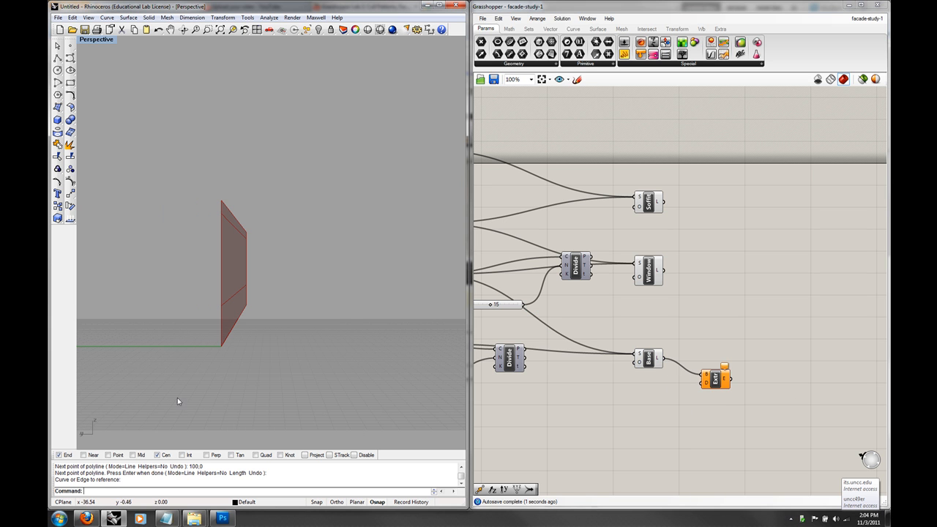
{"action": "right_click_drag", "start_coordinate": [92, 437], "coordinate": [258, 368]}
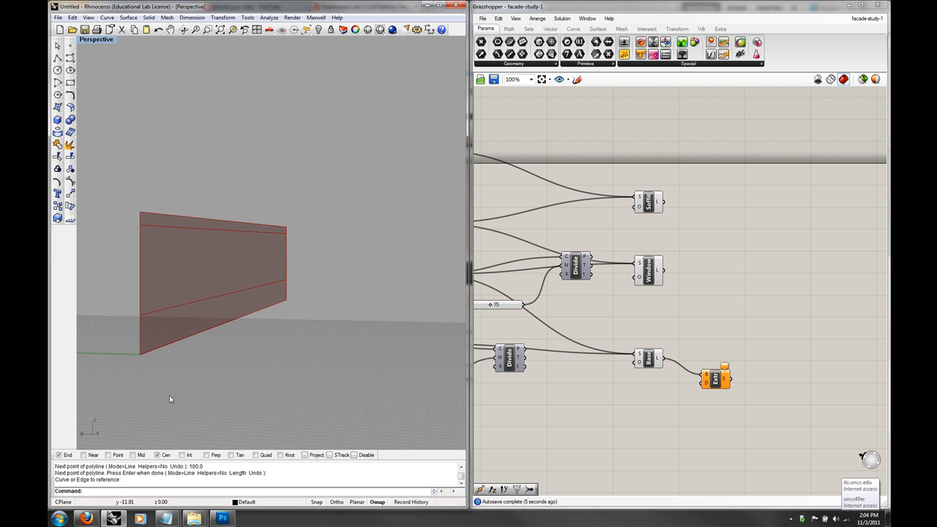
{"action": "double_click", "coordinate": [666, 421]}
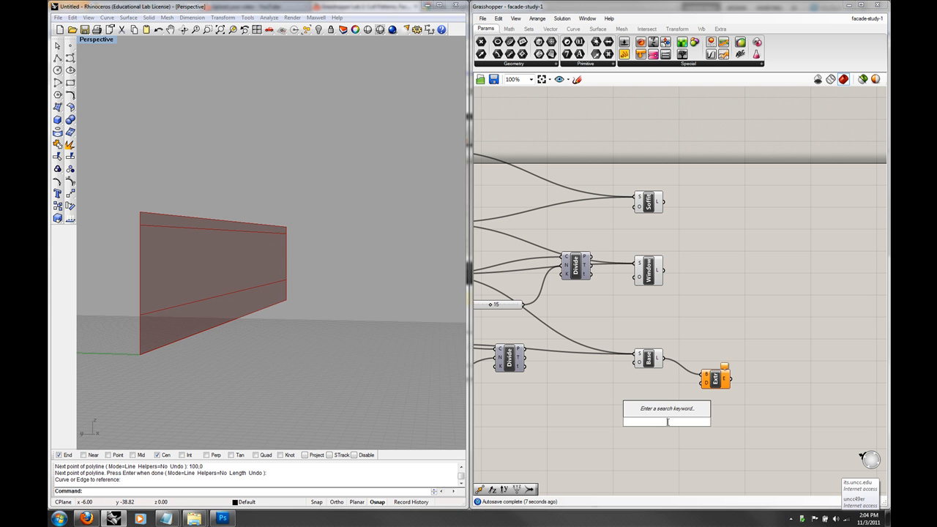
{"action": "left_click", "coordinate": [645, 410]}
{"action": "left_click_drag", "start_coordinate": [681, 402], "coordinate": [707, 382]}
- Add a number slider, connect it to the Unit Y vector's factor input and set it to 0.440
{"action": "double_click", "coordinate": [605, 434]}
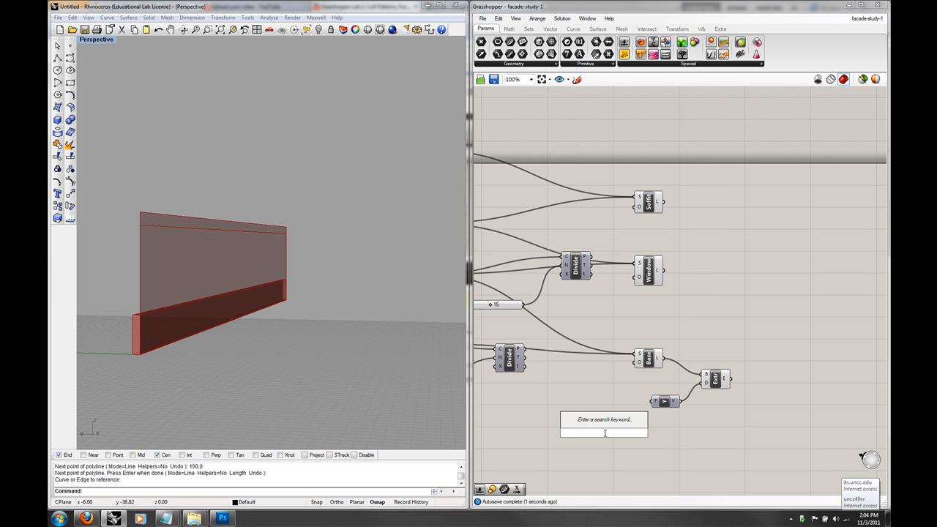
{"action": "type", "text": "num"}
{"action": "left_click", "coordinate": [594, 411]}
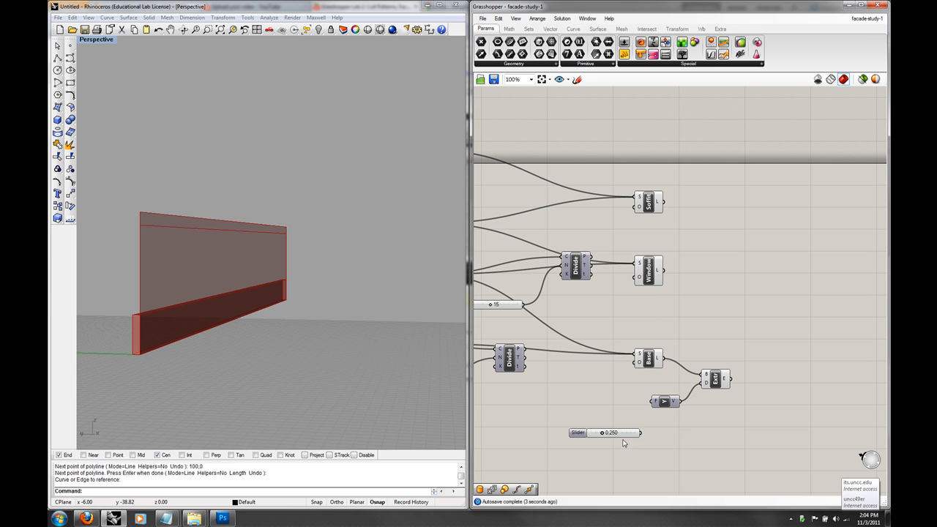
{"action": "left_click_drag", "start_coordinate": [641, 434], "coordinate": [652, 402]}
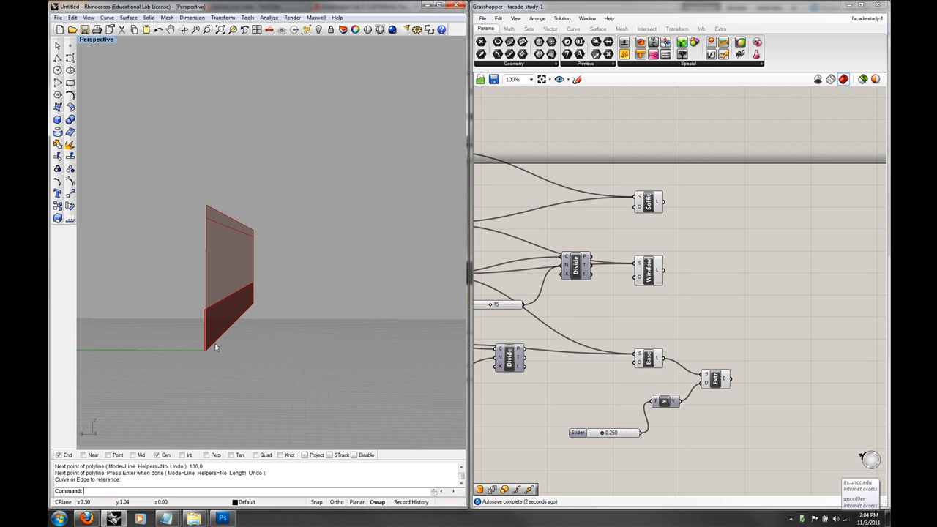
{"action": "mouse_move", "coordinate": [603, 435]}
{"action": "left_mouse_down"}
{"action": "mouse_move", "coordinate": [629, 433]}
{"action": "mouse_move", "coordinate": [612, 432]}
{"action": "left_mouse_up"}
{"action": "left_click", "coordinate": [632, 433]}
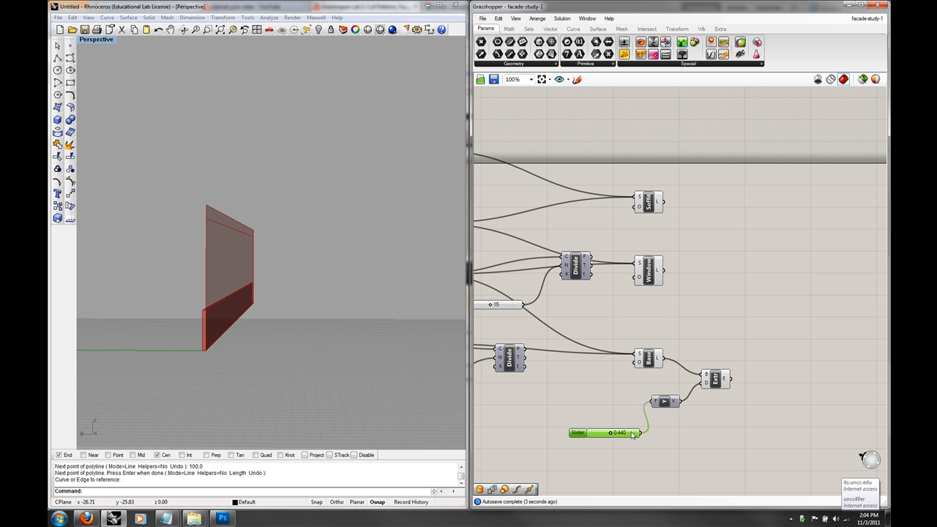
- Duplicate the Extrude, Unit Y vector and slider, place the copy below the original, and connect the Base loft to the copied Extrude's base input
{"action": "left_click", "coordinate": [673, 439]}
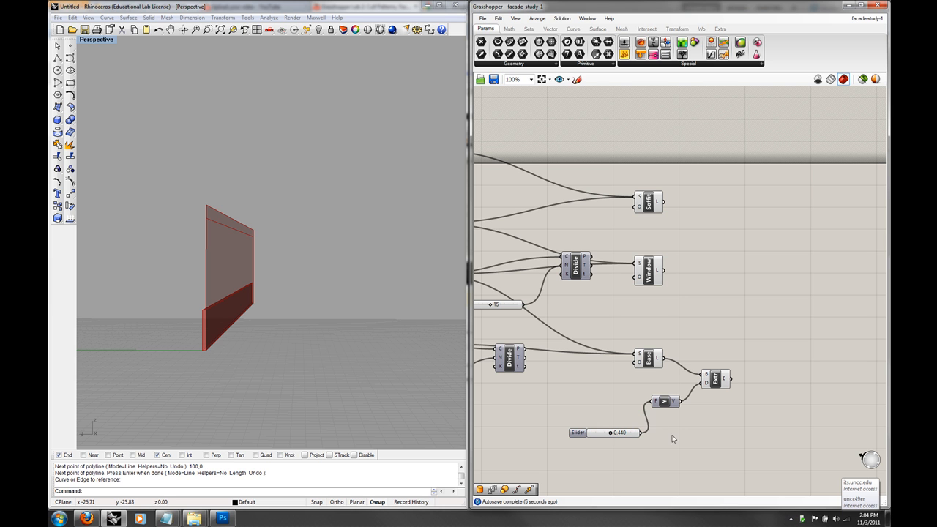
{"action": "right_click_drag", "start_coordinate": [715, 459], "coordinate": [694, 439]}
{"action": "left_click_drag", "start_coordinate": [706, 459], "coordinate": [604, 362]}
{"action": "key", "text": "ctrl+c"}
{"action": "key", "text": "ctrl+v"}
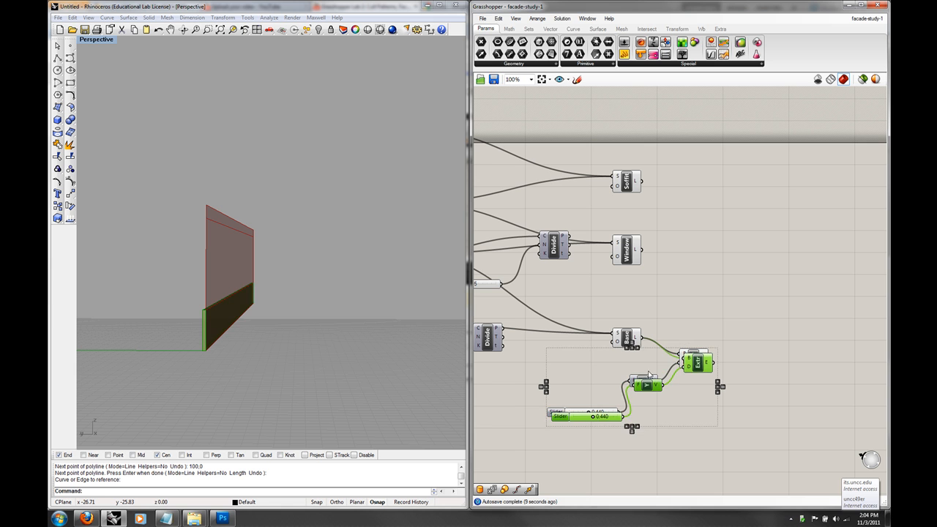
{"action": "left_click_drag", "start_coordinate": [695, 367], "coordinate": [696, 415]}
{"action": "left_click", "coordinate": [688, 374]}
{"action": "left_click_drag", "start_coordinate": [642, 337], "coordinate": [684, 407]}
- Set the minimum of the copied base thickness slider to -3
{"action": "right_click_drag", "start_coordinate": [645, 447], "coordinate": [643, 429]}
{"action": "left_click", "coordinate": [608, 447]}
{"action": "right_click", "coordinate": [607, 448]}
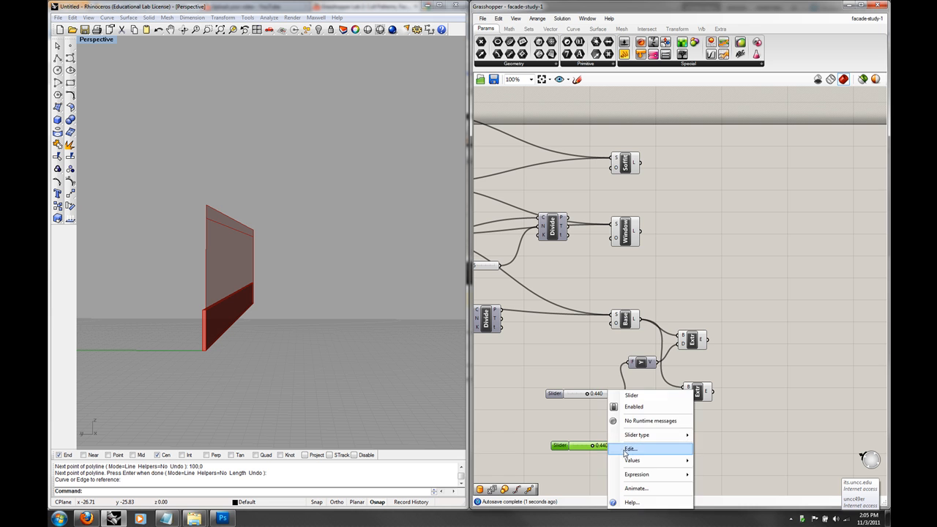
{"action": "left_click", "coordinate": [631, 444]}
{"action": "double_click", "coordinate": [656, 432]}
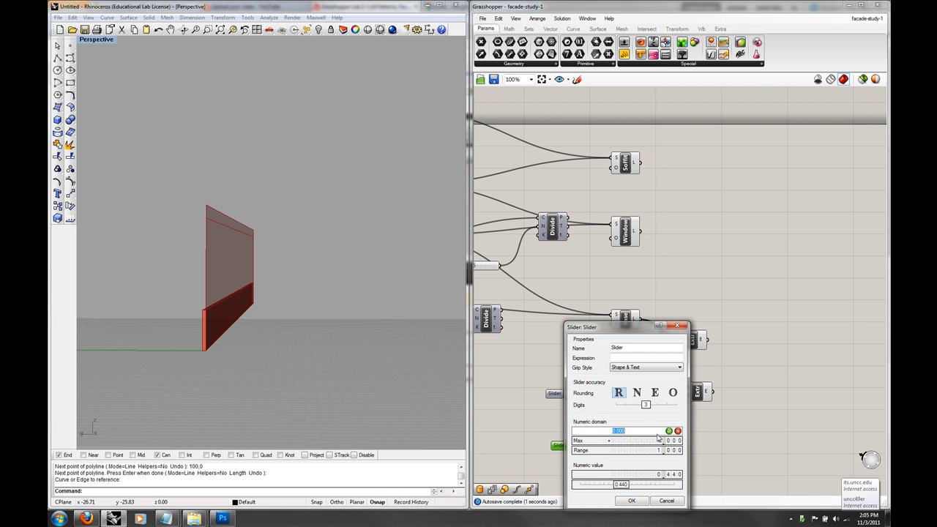
{"action": "key", "text": "BackSpace"}
{"action": "key", "text": "Return"}
{"action": "left_click", "coordinate": [638, 501]}
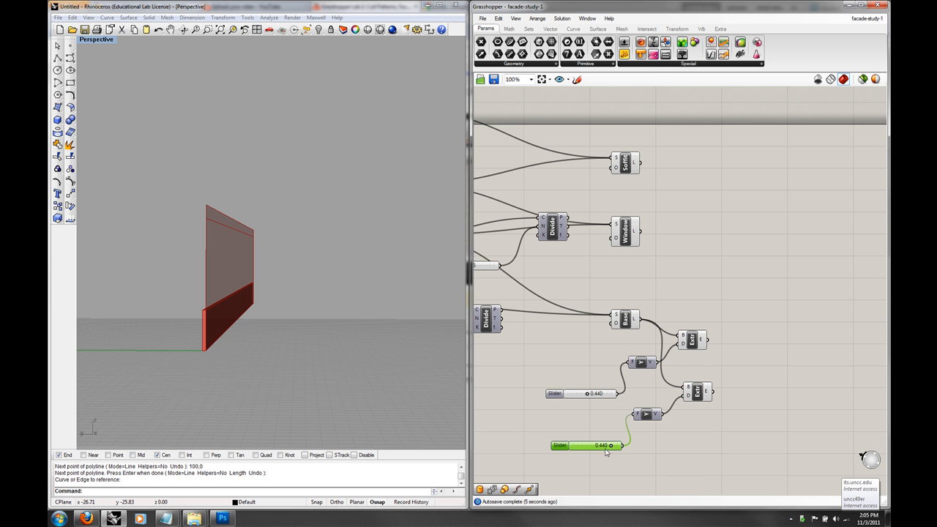
- Set the copied base slider to -1.720 and inspect the two-sided base extrusion
{"action": "left_click_drag", "start_coordinate": [611, 446], "coordinate": [591, 446]}
{"action": "right_click_drag", "start_coordinate": [262, 371], "coordinate": [254, 352]}
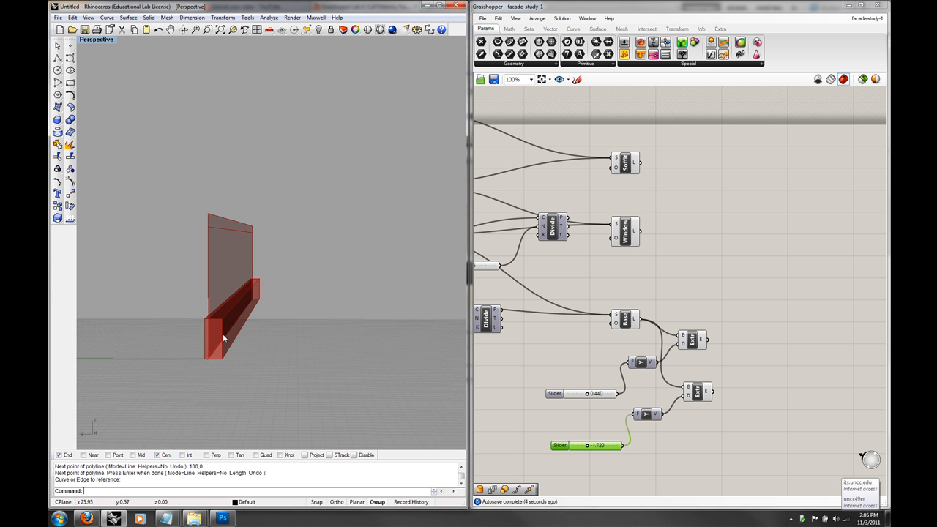
{"action": "right_click_drag", "start_coordinate": [356, 326], "coordinate": [272, 362]}
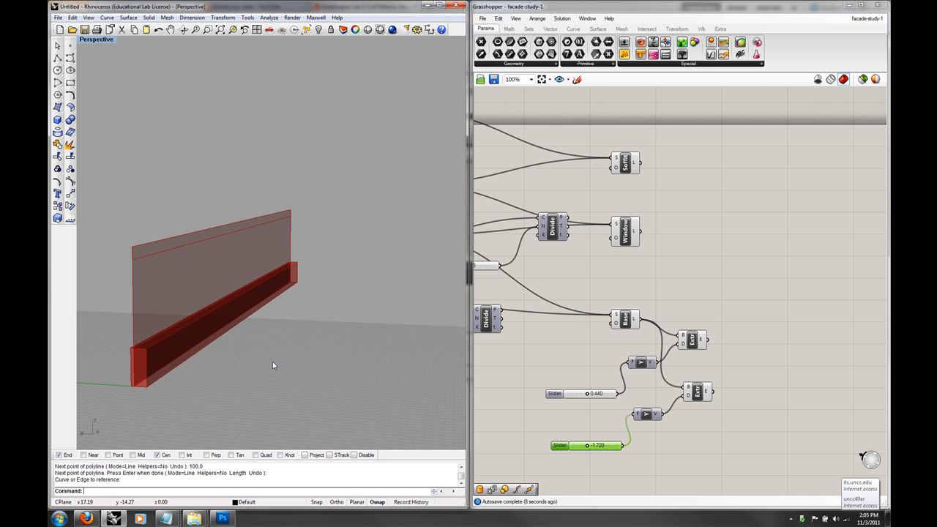
{"action": "right_click_drag", "start_coordinate": [218, 358], "coordinate": [289, 347]}
{"action": "right_click_drag", "start_coordinate": [292, 344], "coordinate": [369, 346]}
- Duplicate both base Extrude groups with their Unit Y vectors and sliders, and place the copies beside the Soffit loft
{"action": "left_click", "coordinate": [707, 282]}
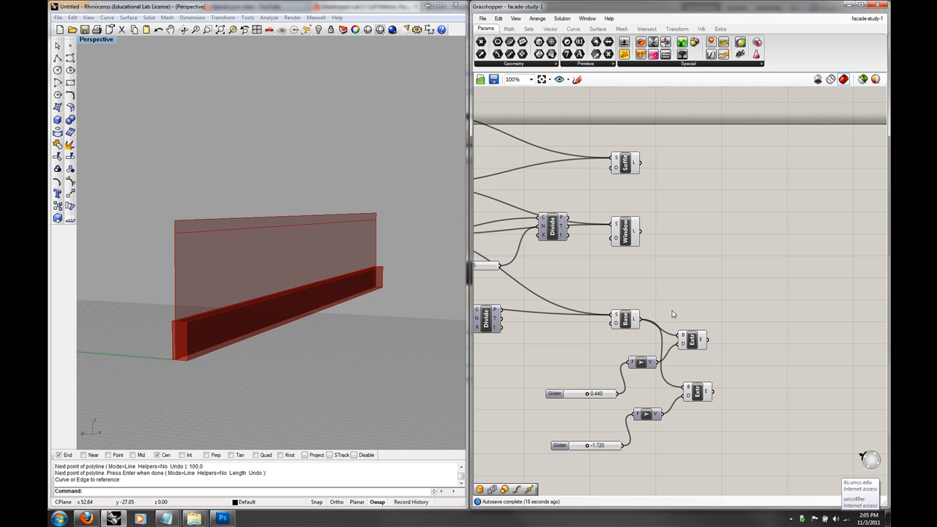
{"action": "left_click", "coordinate": [632, 167]}
{"action": "left_click", "coordinate": [722, 310]}
{"action": "left_click_drag", "start_coordinate": [733, 465], "coordinate": [636, 342]}
{"action": "left_click", "coordinate": [608, 396], "text": "shift"}
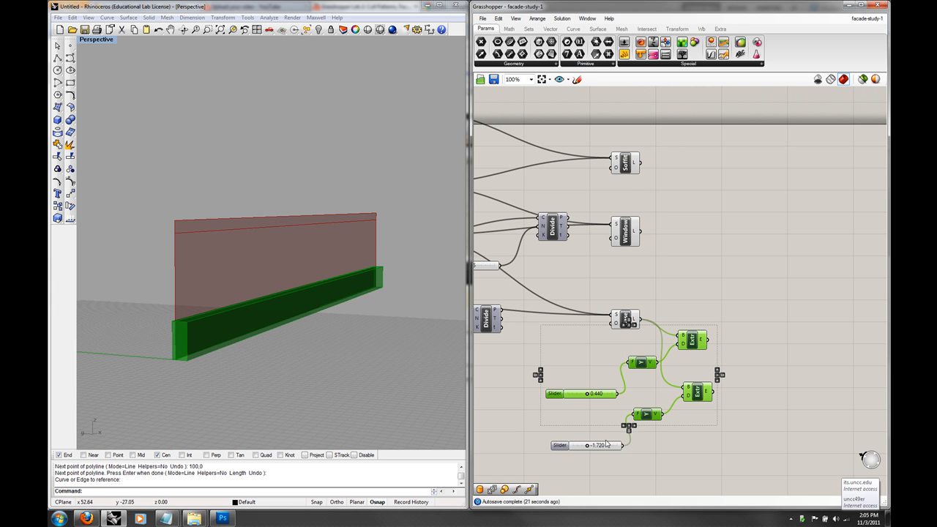
{"action": "left_click", "coordinate": [606, 444], "text": "shift"}
{"action": "key", "text": "ctrl+c"}
{"action": "key", "text": "ctrl+v"}
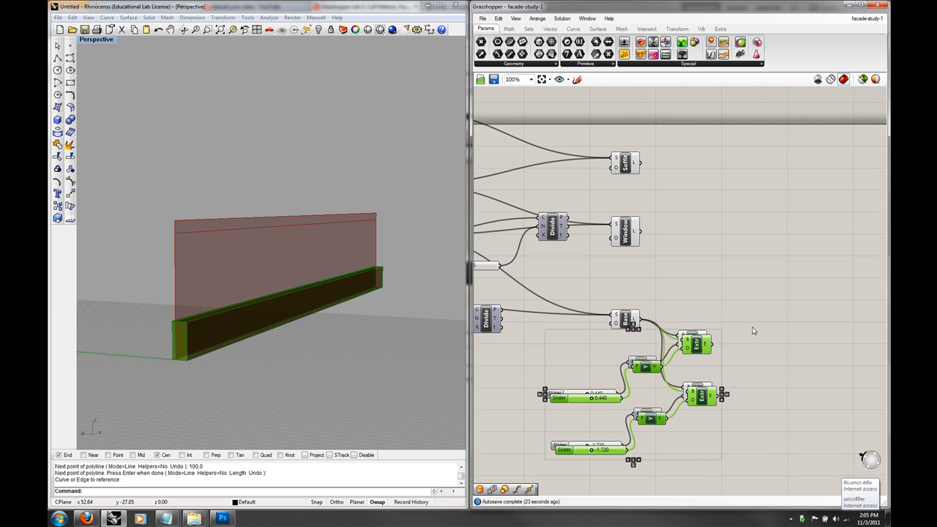
{"action": "right_click_drag", "start_coordinate": [752, 328], "coordinate": [762, 372]}
{"action": "left_click_drag", "start_coordinate": [712, 390], "coordinate": [841, 195]}
- Connect the Soffit loft's output to the base inputs of both copied Extrude components
{"action": "left_click", "coordinate": [770, 186]}
{"action": "left_click_drag", "start_coordinate": [647, 206], "coordinate": [819, 188]}
{"action": "left_click_drag", "start_coordinate": [647, 274], "coordinate": [824, 239]}
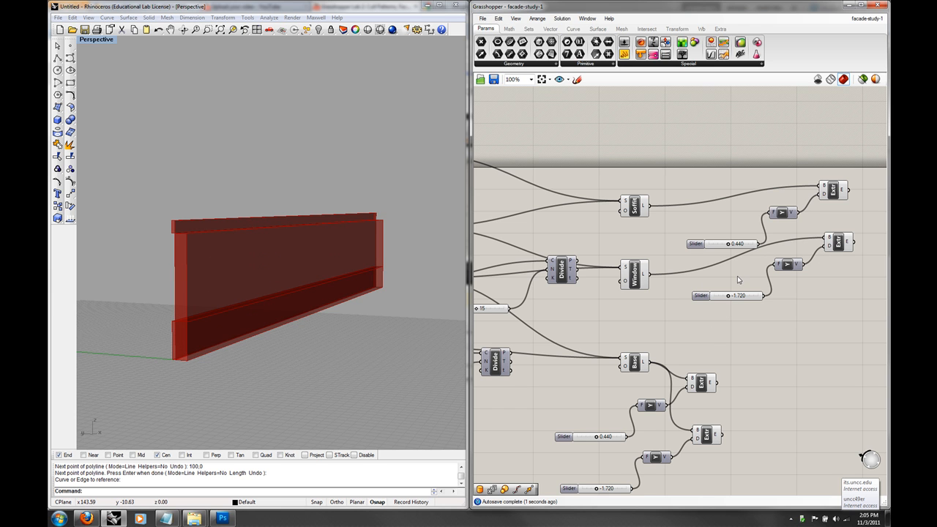
{"action": "right_click_drag", "start_coordinate": [817, 290], "coordinate": [810, 290]}
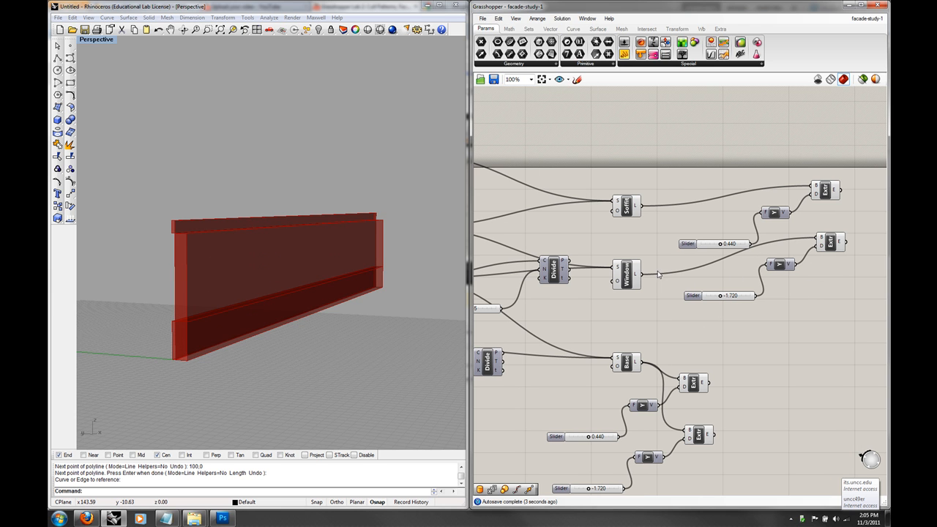
{"action": "left_click_drag", "start_coordinate": [646, 210], "coordinate": [818, 240]}
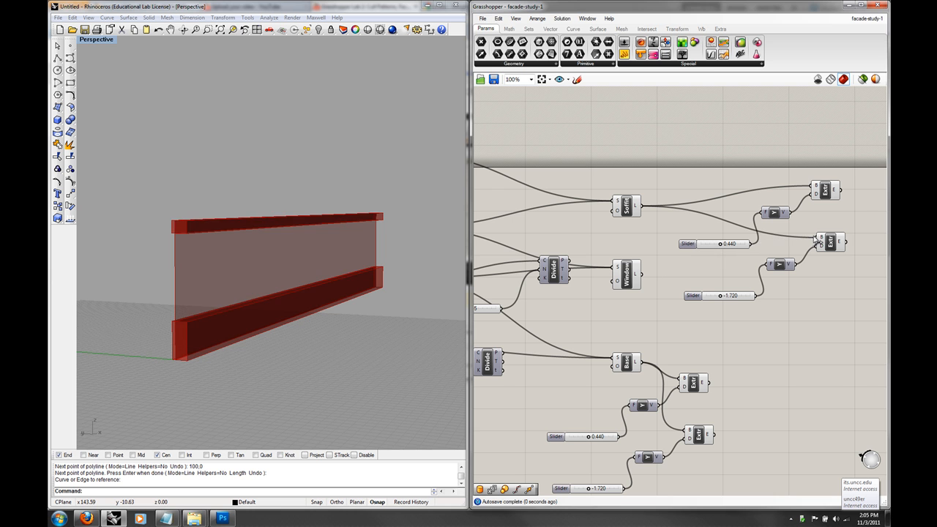
{"action": "right_click_drag", "start_coordinate": [293, 265], "coordinate": [327, 265]}
{"action": "right_click_drag", "start_coordinate": [689, 230], "coordinate": [670, 229]}
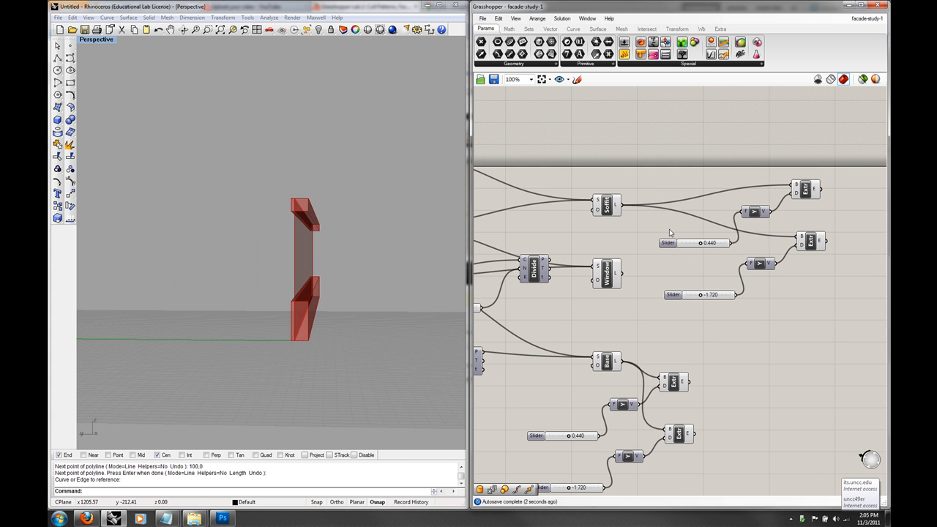
{"action": "right_click_drag", "start_coordinate": [361, 264], "coordinate": [343, 265]}
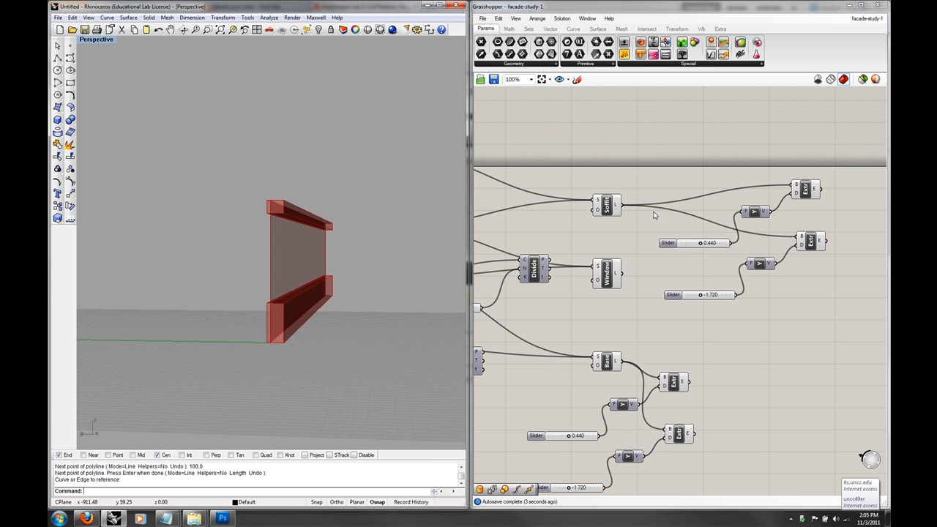
- Set the maximum of the first soffit Extrude's slider to 2
{"action": "right_click_drag", "start_coordinate": [666, 211], "coordinate": [644, 214]}
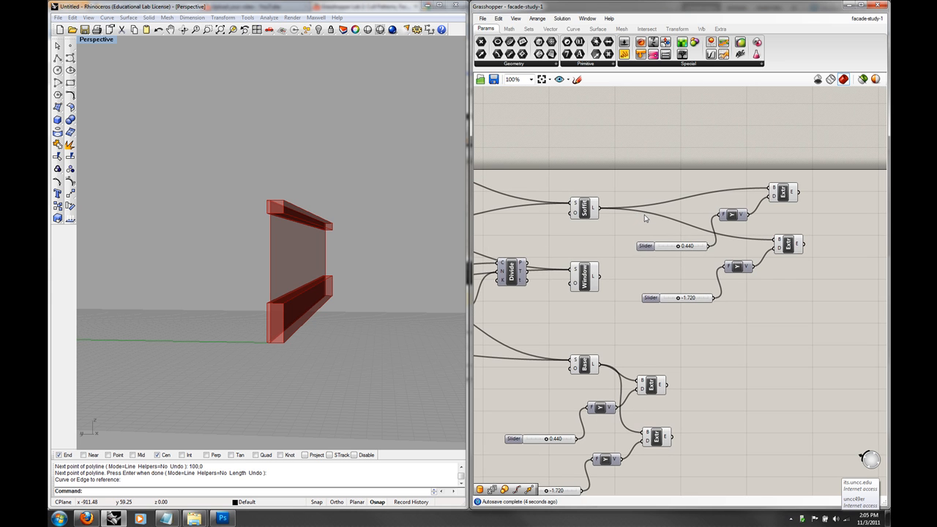
{"action": "right_click", "coordinate": [685, 246]}
{"action": "left_click", "coordinate": [724, 304]}
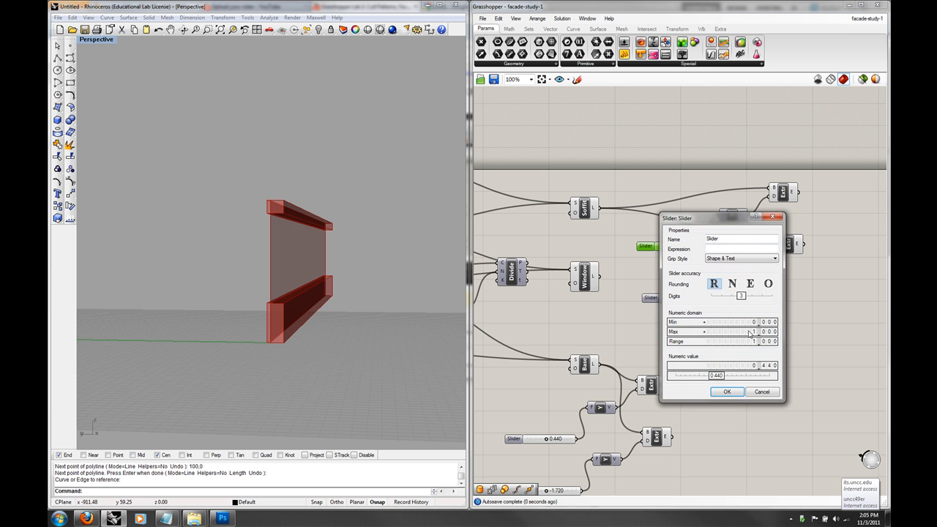
{"action": "double_click", "coordinate": [751, 332]}
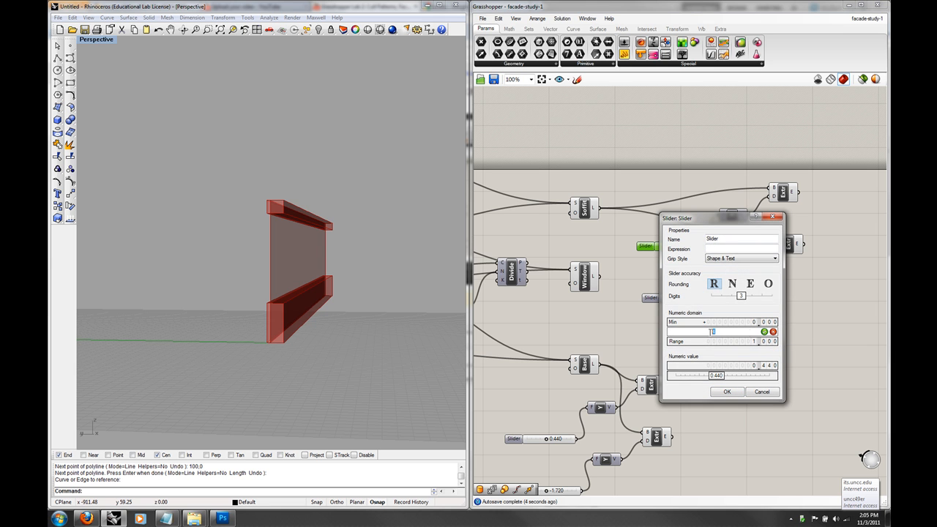
{"action": "type", "text": "2"}
{"action": "left_click", "coordinate": [763, 332]}
{"action": "left_click", "coordinate": [726, 392]}
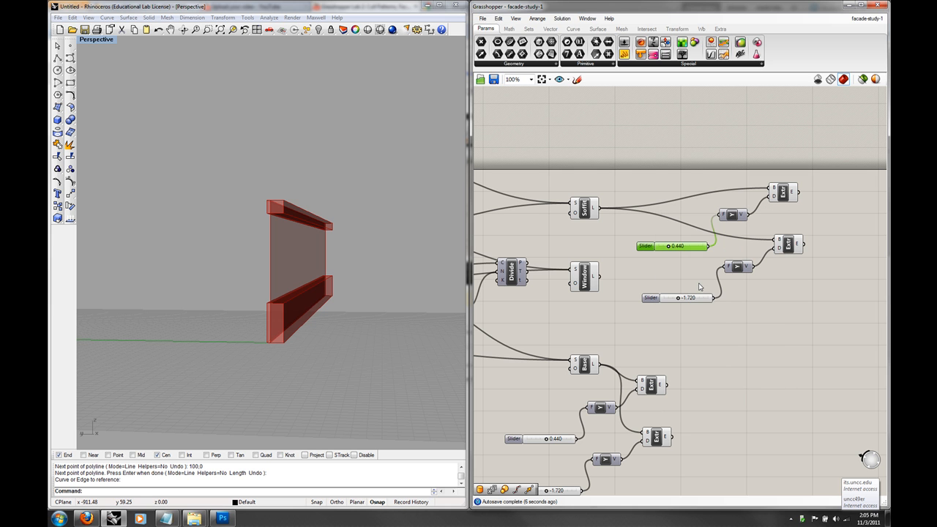
- Set the minimum of the second soffit Extrude's slider to -5
{"action": "right_click", "coordinate": [689, 300]}
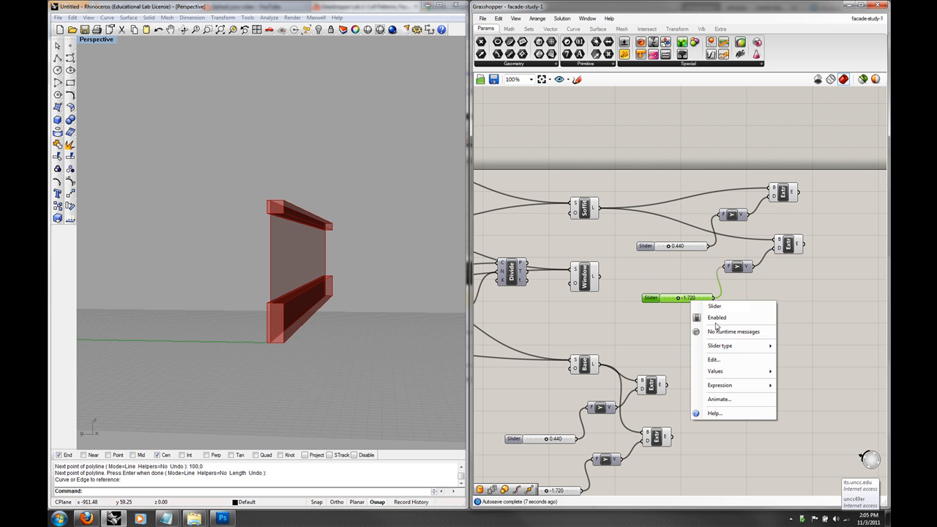
{"action": "left_click", "coordinate": [743, 360]}
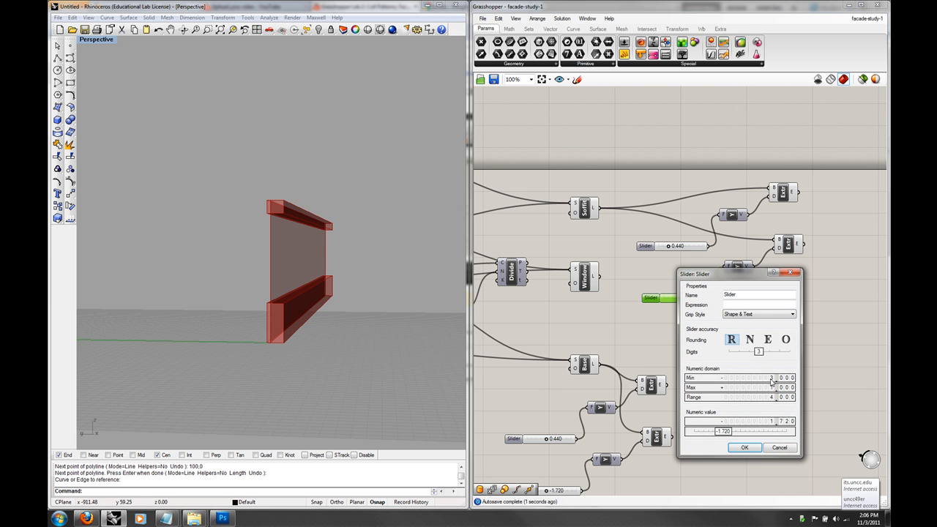
{"action": "double_click", "coordinate": [771, 379]}
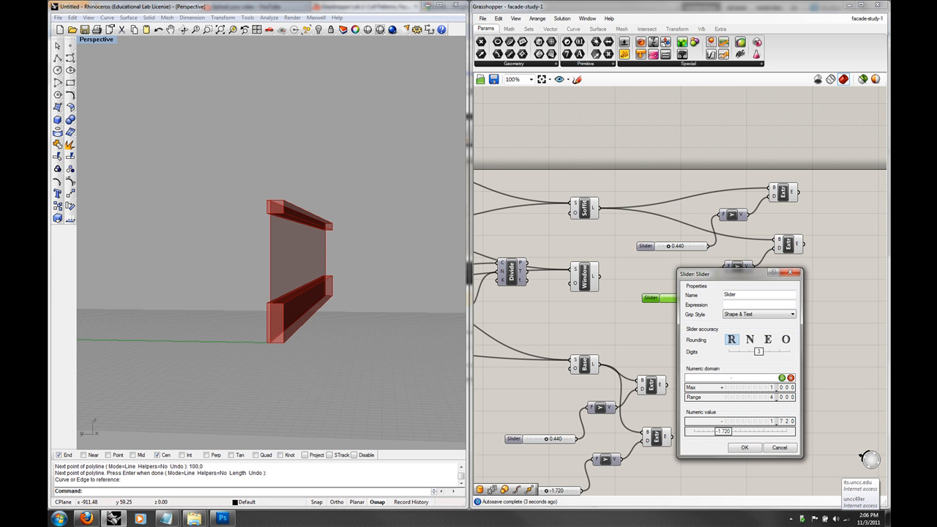
{"action": "type", "text": "-5"}
{"action": "left_click", "coordinate": [782, 378]}
{"action": "left_click", "coordinate": [745, 447]}
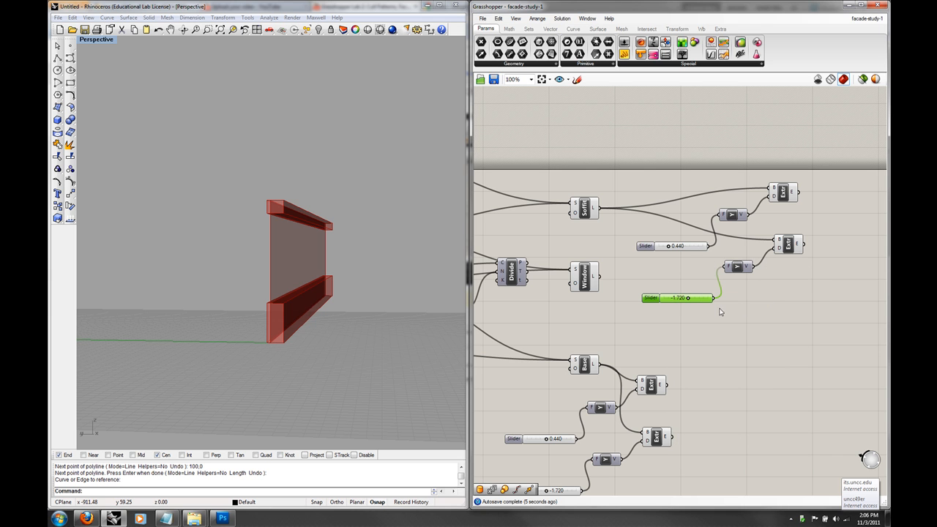
- Set the second soffit Extrude's slider to -5.000 and the first one's to 1.660, and inspect the overhanging soffit
{"action": "left_click_drag", "start_coordinate": [690, 303], "coordinate": [657, 300]}
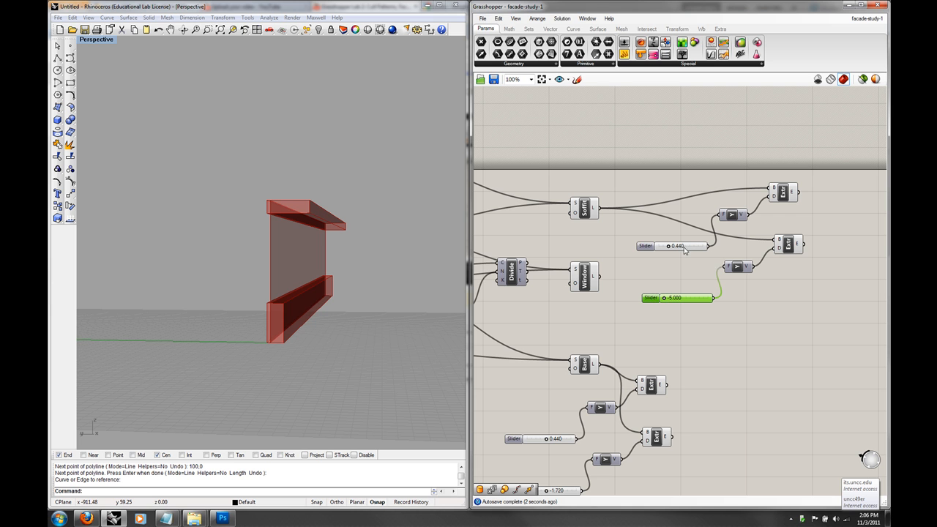
{"action": "left_click_drag", "start_coordinate": [668, 249], "coordinate": [696, 248]}
{"action": "right_click_drag", "start_coordinate": [308, 281], "coordinate": [336, 266]}
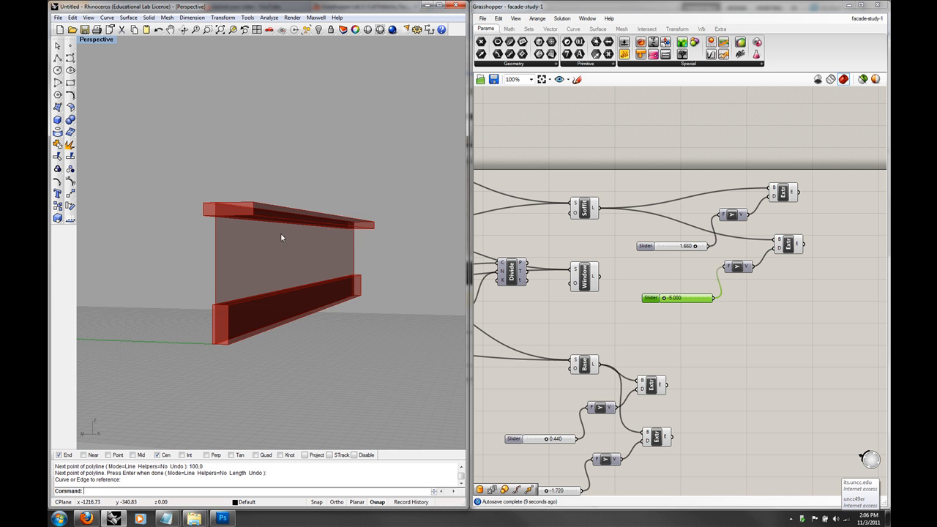
{"action": "right_click_drag", "start_coordinate": [305, 251], "coordinate": [337, 276]}
{"action": "scroll", "coordinate": [337, 278], "scroll_direction": "down", "scroll_amount": 2}
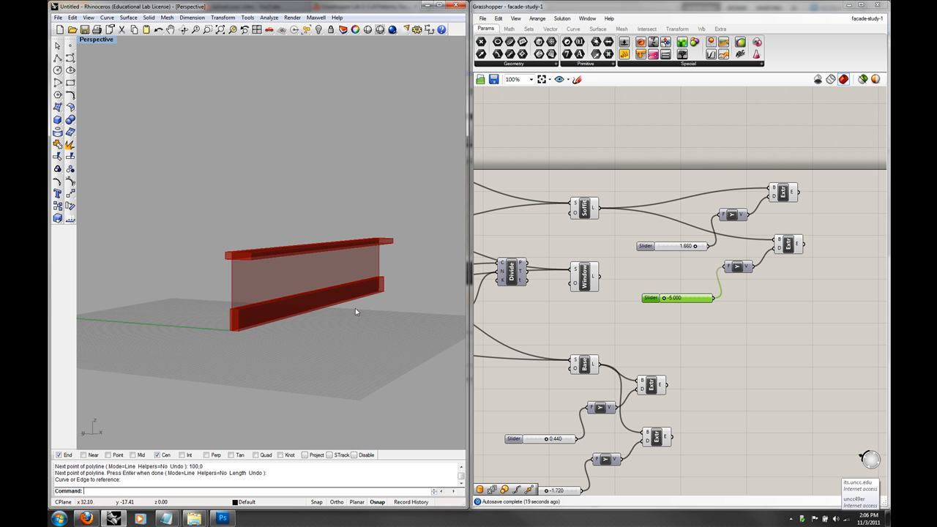
{"action": "scroll", "coordinate": [360, 267], "scroll_direction": "up", "scroll_amount": 5}
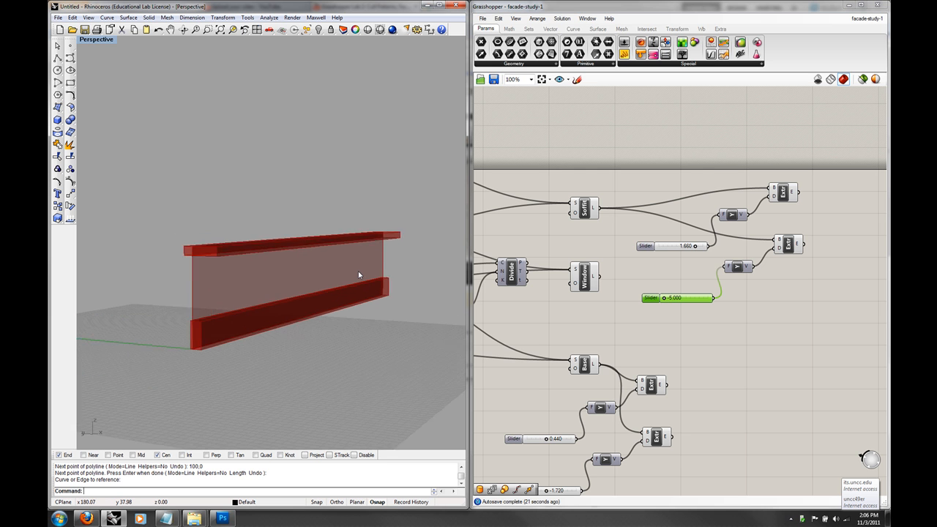
{"action": "scroll", "coordinate": [360, 267], "scroll_direction": "down", "scroll_amount": 4}
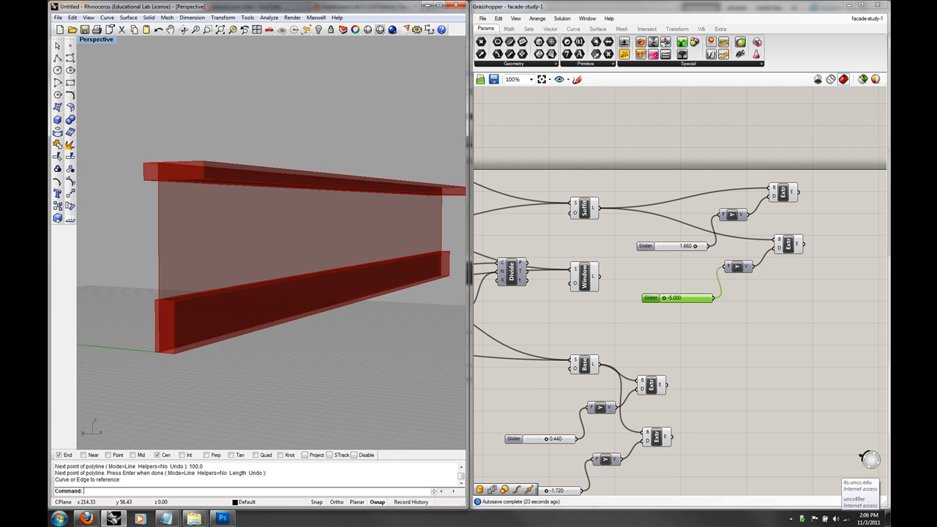
{"action": "scroll", "coordinate": [381, 247], "scroll_direction": "up", "scroll_amount": 2}
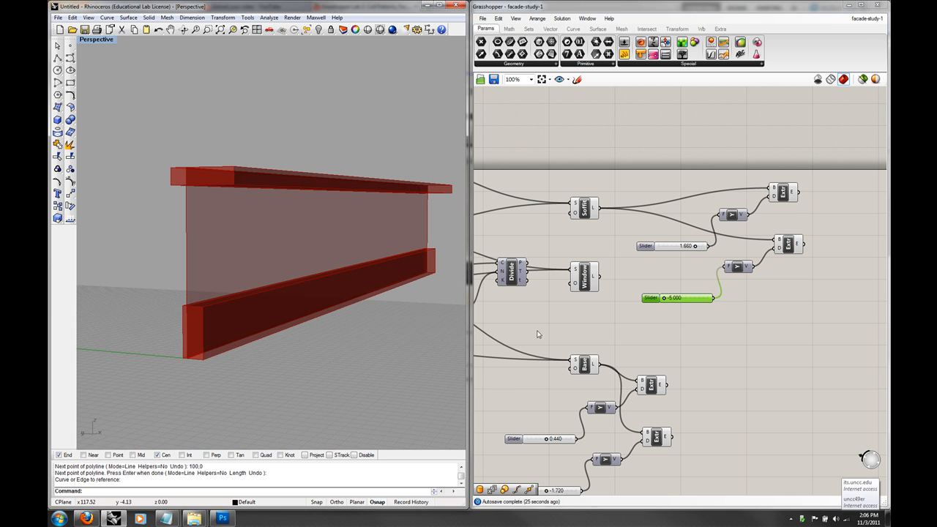
- Lower the base height slider to 0.438
{"action": "scroll", "coordinate": [585, 328], "scroll_direction": "down", "scroll_amount": 3}
{"action": "scroll", "coordinate": [619, 325], "scroll_direction": "up", "scroll_amount": 2}
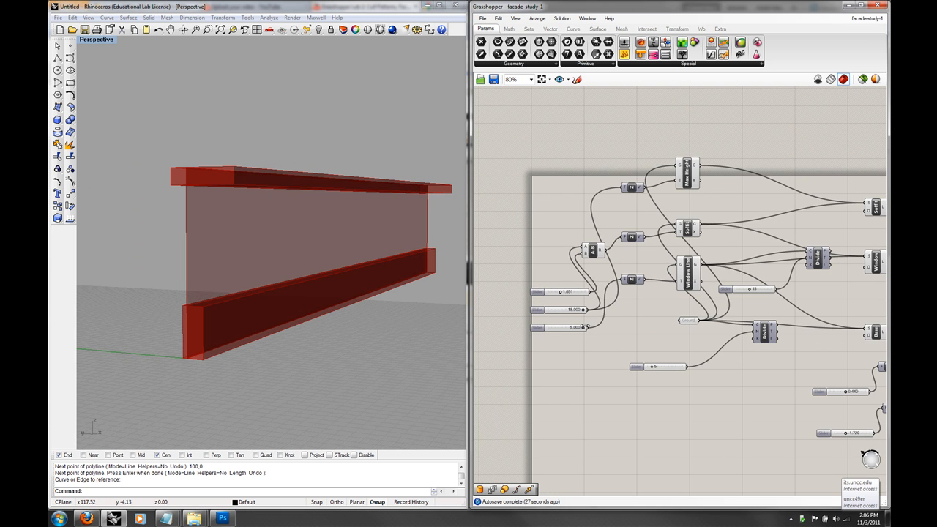
{"action": "left_click_drag", "start_coordinate": [584, 328], "coordinate": [553, 328]}
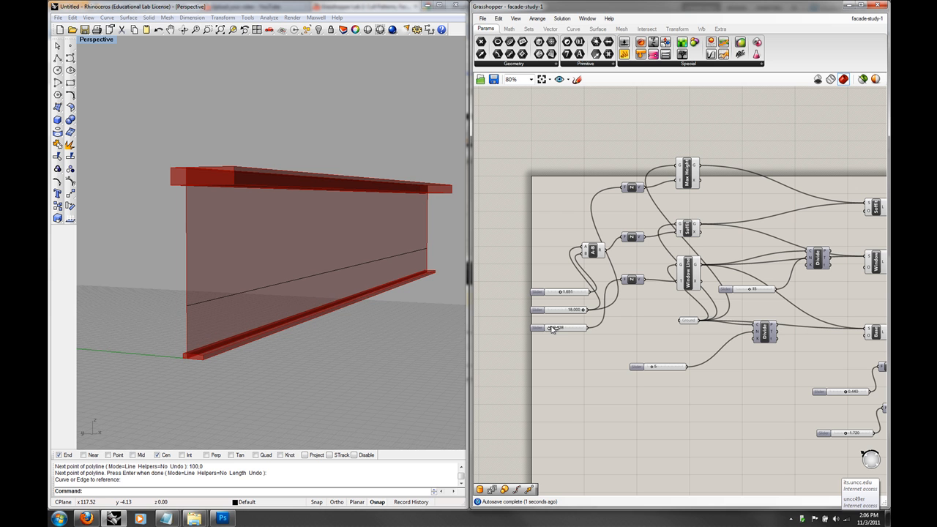
{"action": "right_click_drag", "start_coordinate": [344, 352], "coordinate": [316, 308]}
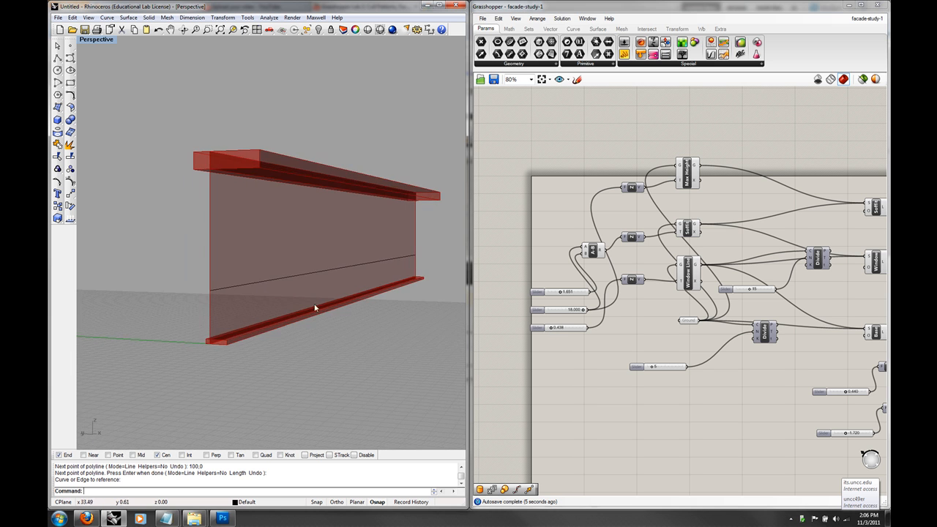
- Hide the reference curve running across the facade in the Rhino viewport
{"action": "left_click", "coordinate": [296, 275]}
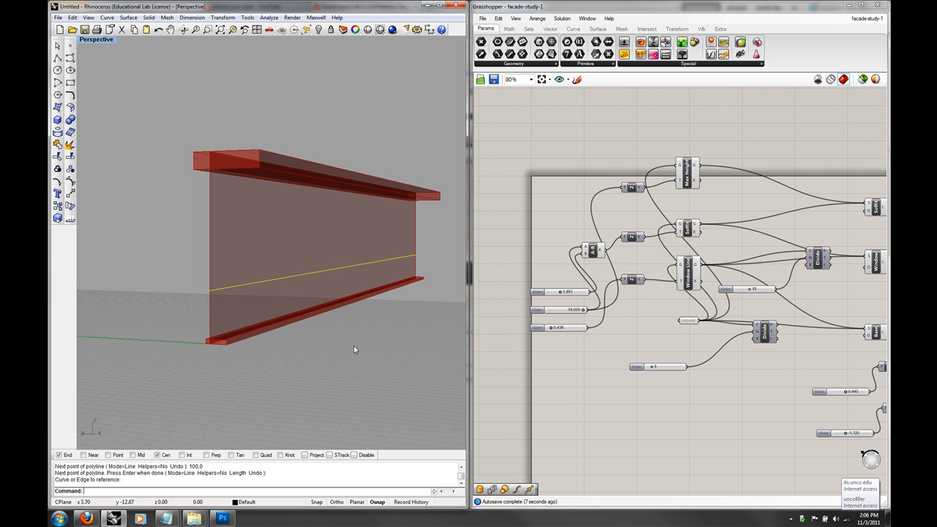
{"action": "type", "text": "hide"}
{"action": "key", "text": "Return"}
{"action": "right_click_drag", "start_coordinate": [353, 349], "coordinate": [372, 344]}
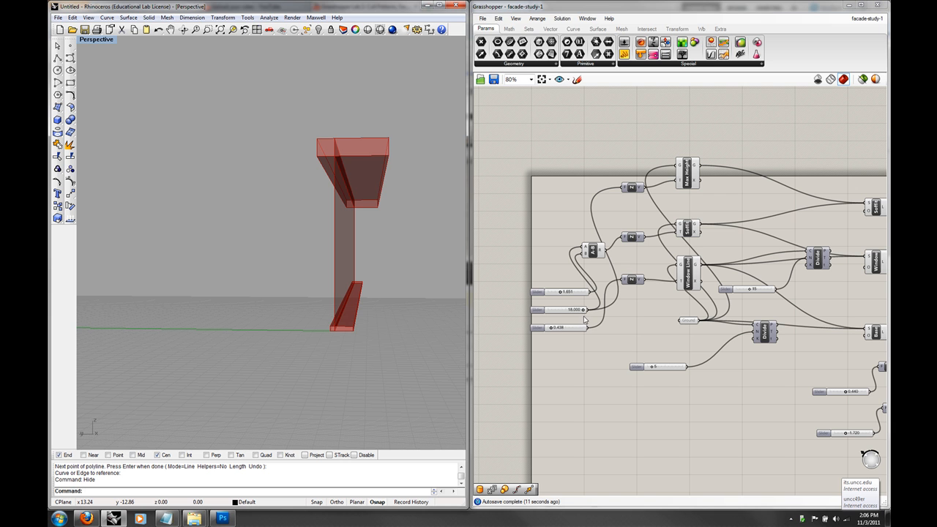
- Set the soffit height slider to 0.236 and the base height slider to 5.000
{"action": "left_click_drag", "start_coordinate": [562, 293], "coordinate": [551, 293]}
{"action": "right_click_drag", "start_coordinate": [383, 278], "coordinate": [413, 298]}
{"action": "left_click_drag", "start_coordinate": [554, 330], "coordinate": [611, 330]}
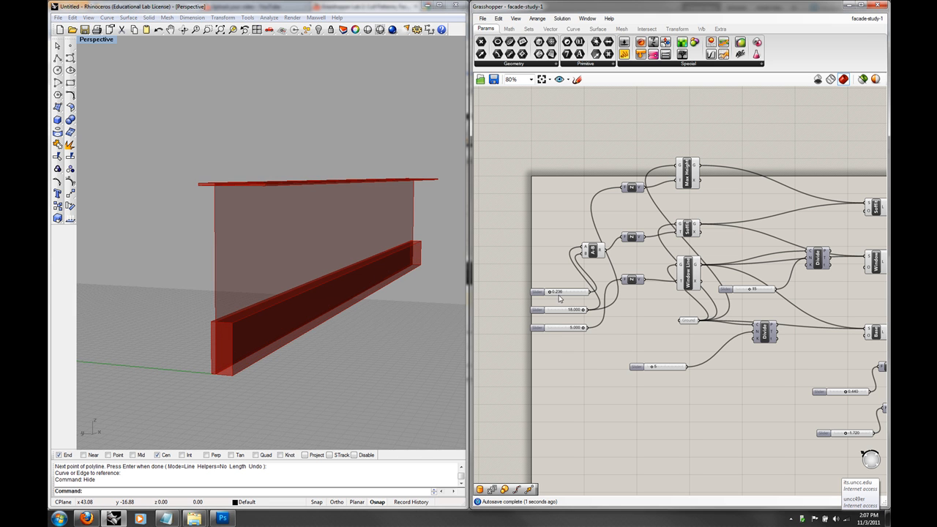
- Raise the soffit height slider slightly and inspect the facade
{"action": "mouse_move", "coordinate": [551, 292]}
{"action": "left_mouse_down"}
{"action": "mouse_move", "coordinate": [590, 293]}
{"action": "mouse_move", "coordinate": [553, 294]}
{"action": "left_mouse_up"}
{"action": "right_click_drag", "start_coordinate": [380, 300], "coordinate": [361, 309]}
{"action": "scroll", "coordinate": [656, 338], "scroll_direction": "down", "scroll_amount": 2}
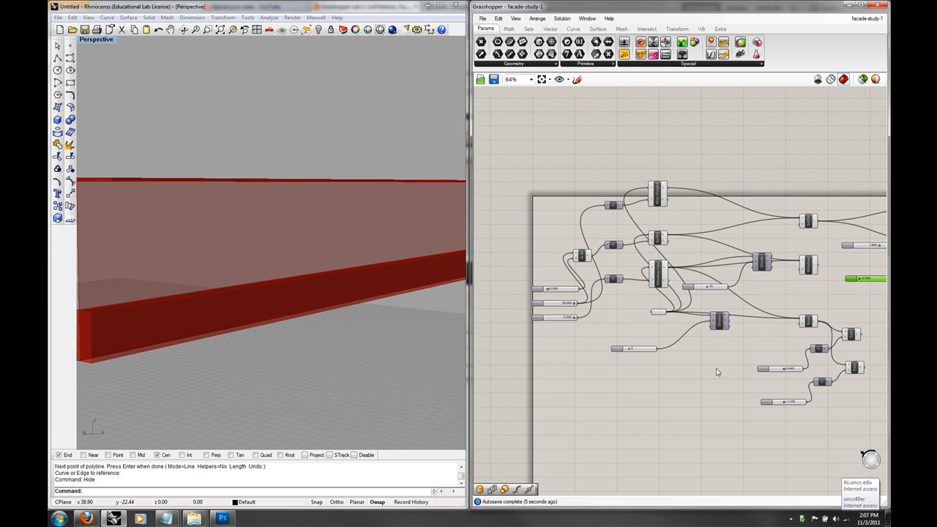
- Turn on the preview of the Divide component fed by the window line and inspect its division points along the base
{"action": "right_click_drag", "start_coordinate": [717, 372], "coordinate": [674, 350]}
{"action": "left_click", "coordinate": [719, 242]}
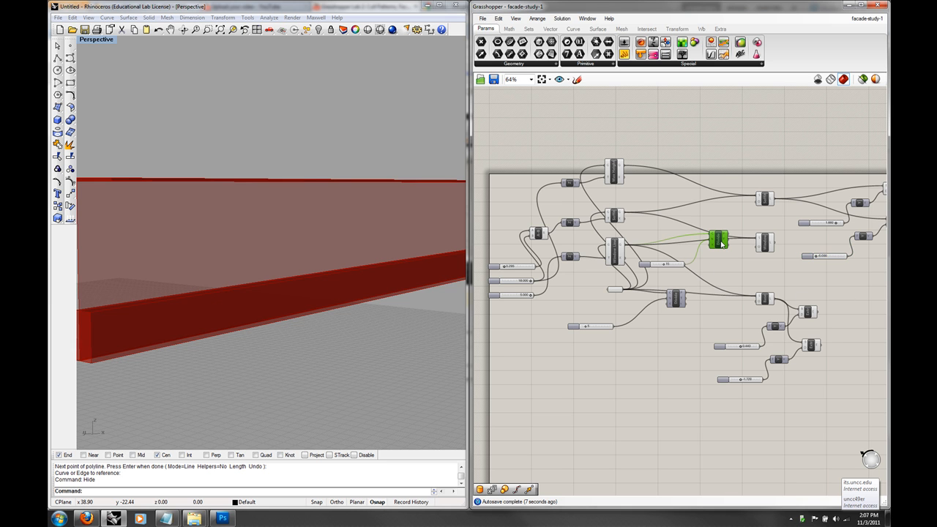
{"action": "right_click", "coordinate": [721, 243]}
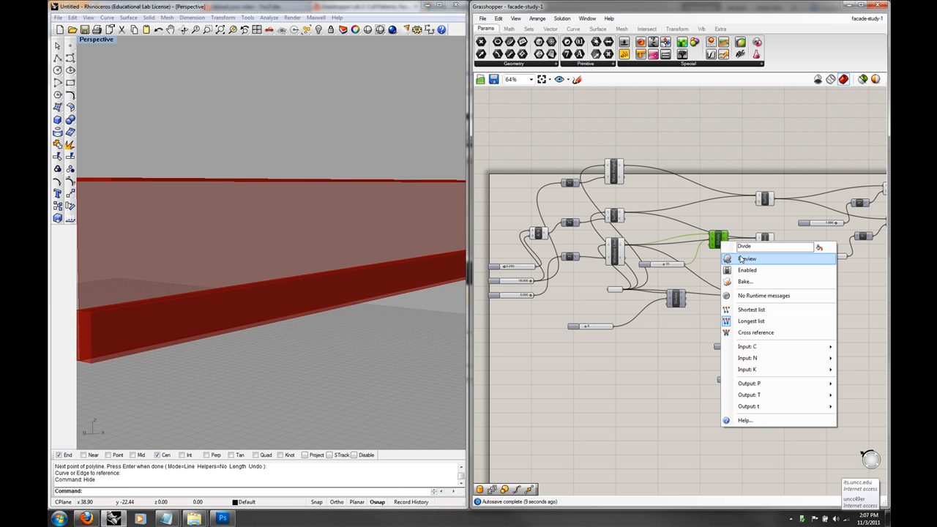
{"action": "left_click", "coordinate": [742, 259]}
{"action": "scroll", "coordinate": [443, 291], "scroll_direction": "down", "scroll_amount": 2}
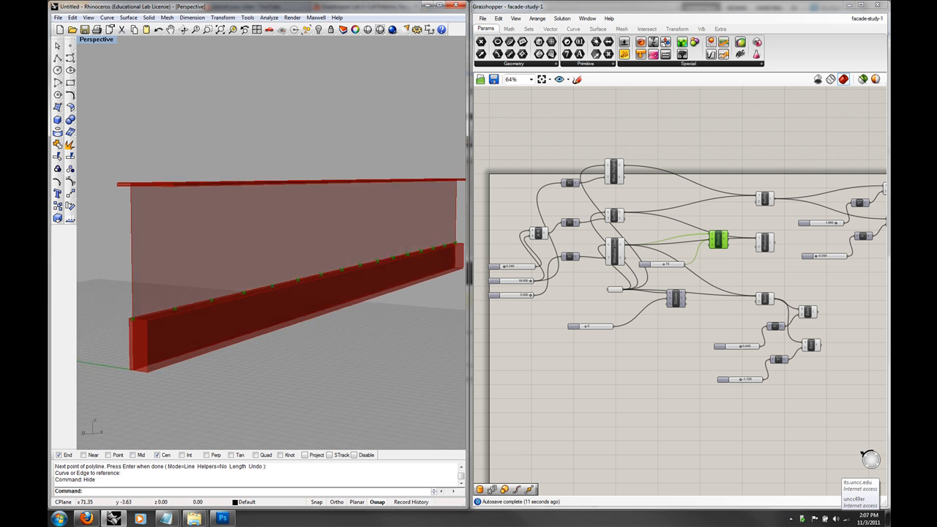
{"action": "scroll", "coordinate": [432, 292], "scroll_direction": "up", "scroll_amount": 2}
{"action": "right_click_drag", "start_coordinate": [432, 293], "coordinate": [399, 303]}
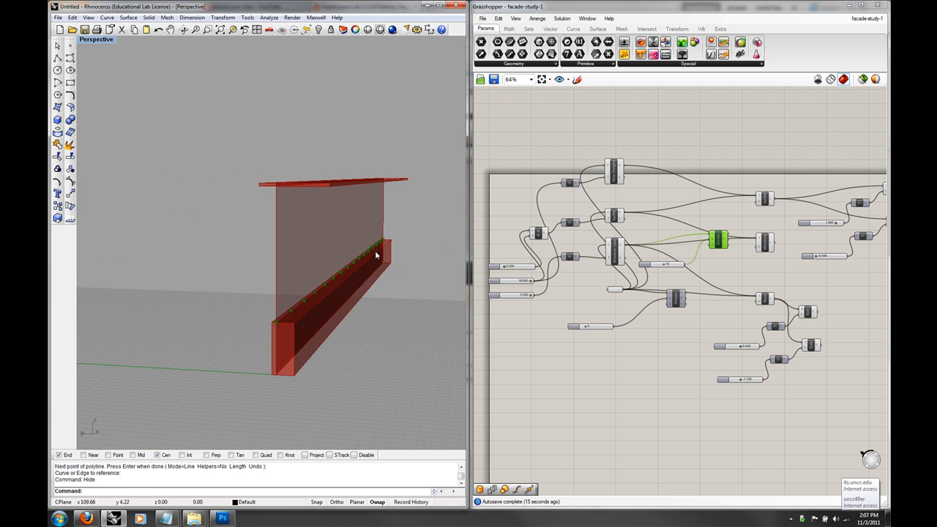
{"action": "right_click_drag", "start_coordinate": [376, 254], "coordinate": [376, 230]}
{"action": "right_click_drag", "start_coordinate": [636, 359], "coordinate": [612, 440]}
{"action": "right_click_drag", "start_coordinate": [762, 228], "coordinate": [665, 239]}
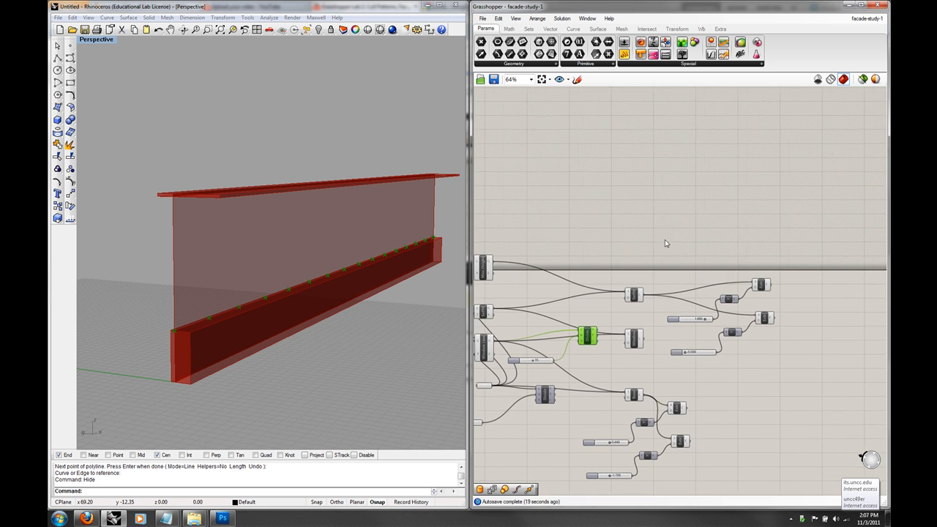
{"action": "scroll", "coordinate": [664, 240], "scroll_direction": "up", "scroll_amount": 3}
{"action": "double_click", "coordinate": [615, 228]}
{"action": "type", "text": "rec"}
{"action": "key", "text": "Return"}
{"action": "key", "text": "Delete"}
- Add a Rectangle component with P, X, Y and R inputs on the empty canvas above the Soffit loft
{"action": "double_click", "coordinate": [619, 224]}
{"action": "type", "text": "rec"}
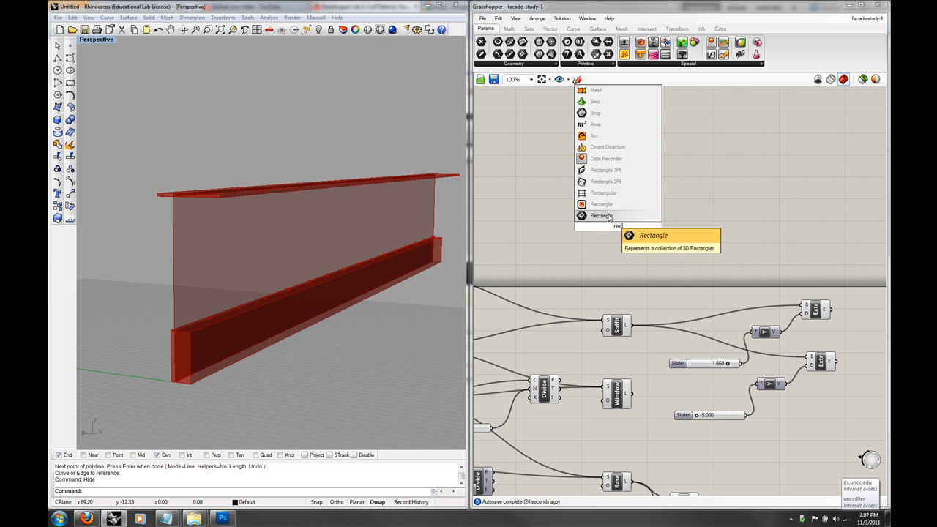
{"action": "left_click", "coordinate": [609, 216]}
{"action": "left_click_drag", "start_coordinate": [621, 230], "coordinate": [694, 233]}
- Add a Domain component beside the Rectangle and wire its output into the Rectangle's X and Y inputs
{"action": "double_click", "coordinate": [568, 234]}
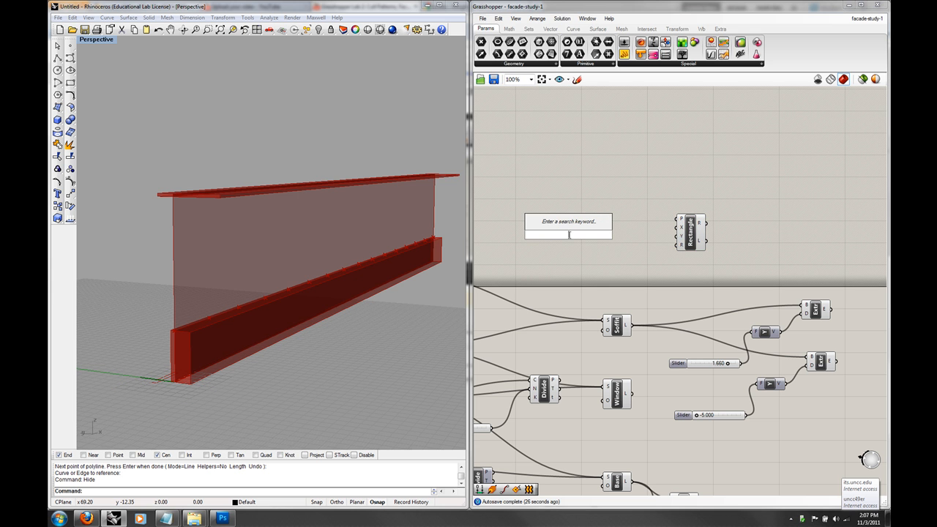
{"action": "type", "text": "domain"}
{"action": "key", "text": "Return"}
{"action": "left_click_drag", "start_coordinate": [570, 235], "coordinate": [677, 229]}
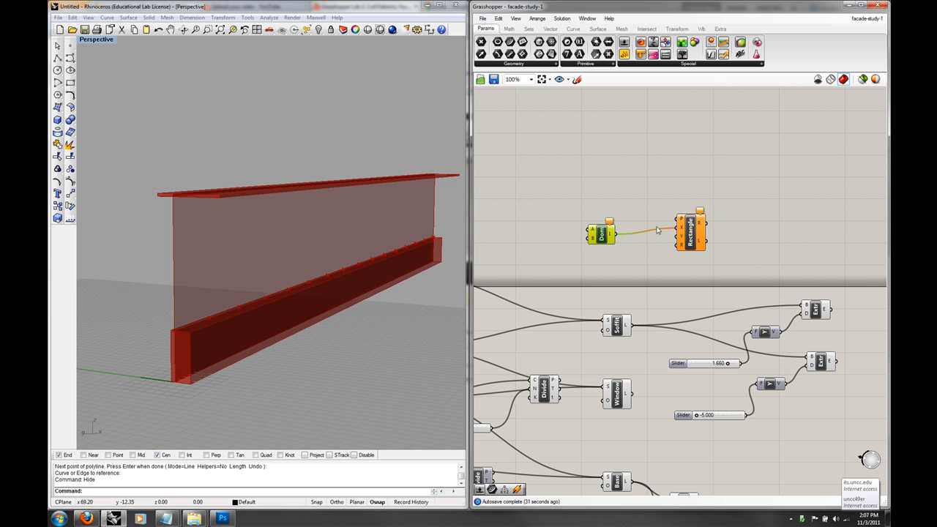
{"action": "left_click_drag", "start_coordinate": [614, 234], "coordinate": [676, 236]}
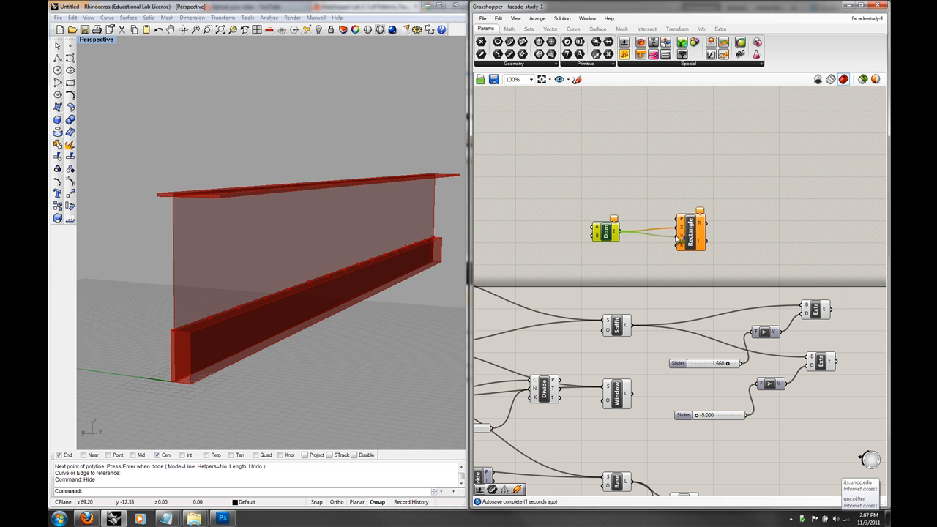
{"action": "left_click_drag", "start_coordinate": [607, 232], "coordinate": [608, 230]}
- Add a number slider at 0.250 and wire it into both the A and B inputs of the Domain component
{"action": "left_click", "coordinate": [544, 228]}
{"action": "double_click", "coordinate": [544, 231]}
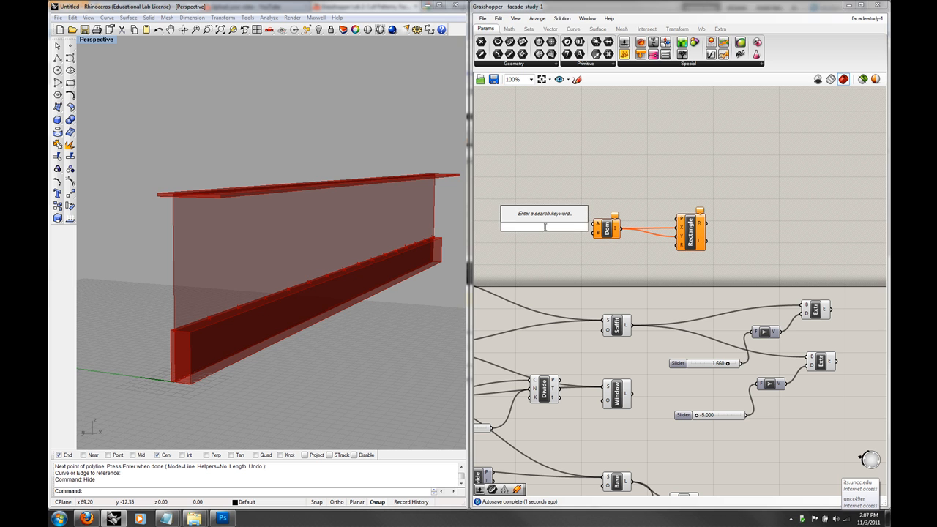
{"action": "type", "text": "num"}
{"action": "left_click", "coordinate": [543, 205]}
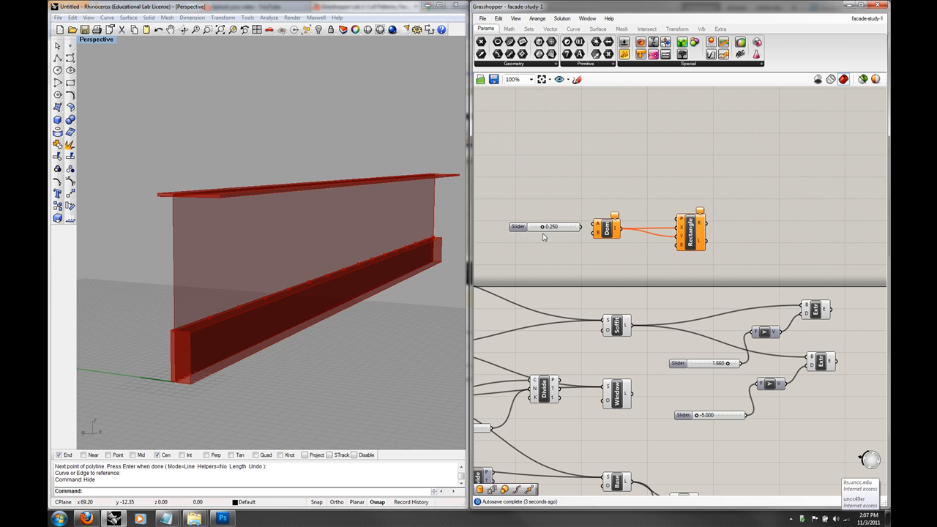
{"action": "right_click_drag", "start_coordinate": [561, 233], "coordinate": [583, 234]}
{"action": "left_click_drag", "start_coordinate": [587, 230], "coordinate": [619, 234]}
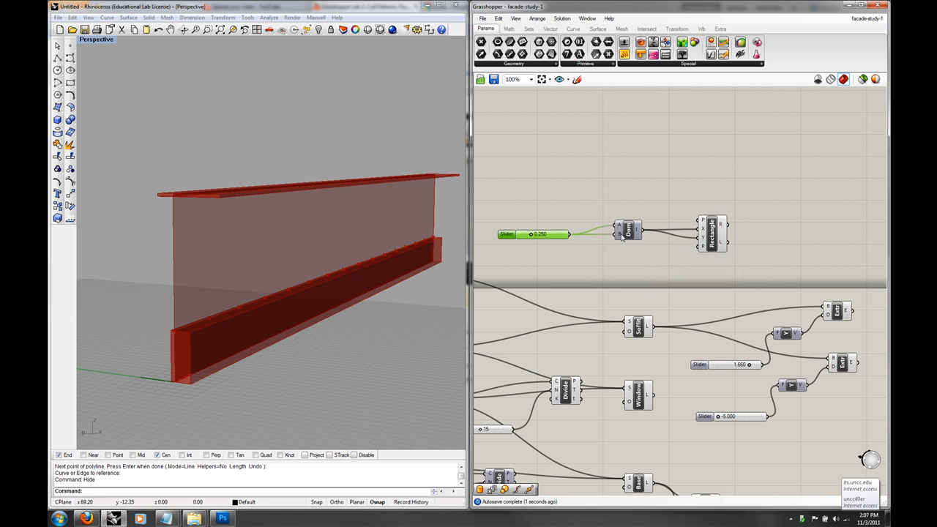
- Give the Domain component's B input the expression -B
{"action": "right_click", "coordinate": [621, 234]}
{"action": "mouse_move", "coordinate": [694, 392]}
{"action": "left_click", "coordinate": [740, 401]}
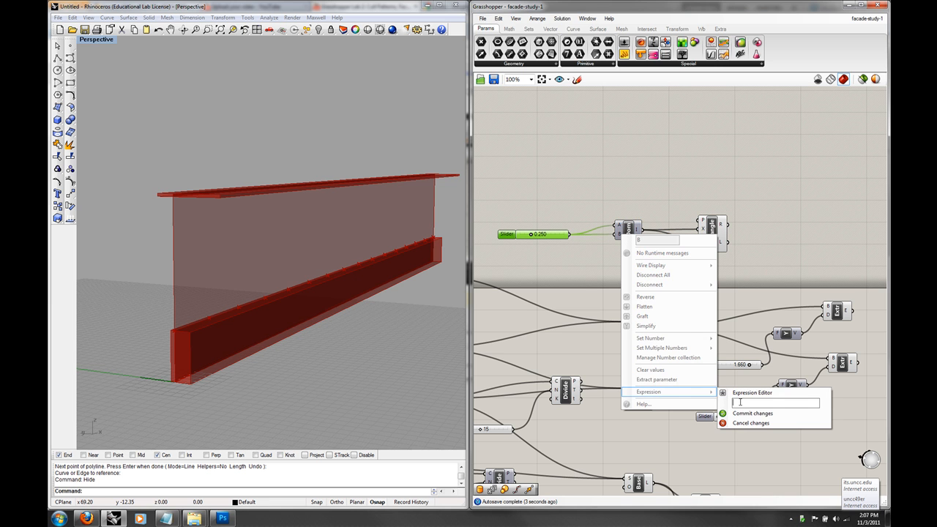
{"action": "type", "text": "-B"}
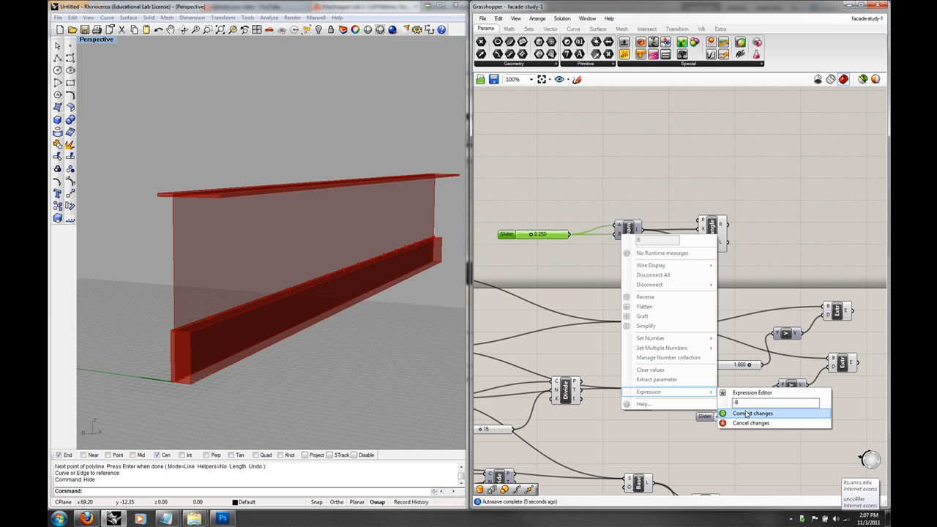
{"action": "left_click", "coordinate": [753, 413]}
- Set one base plane for the Rectangle's P input, picking its origin and axis directions on the ground in front of the facade
{"action": "left_click", "coordinate": [719, 240]}
{"action": "right_click_drag", "start_coordinate": [288, 330], "coordinate": [280, 349]}
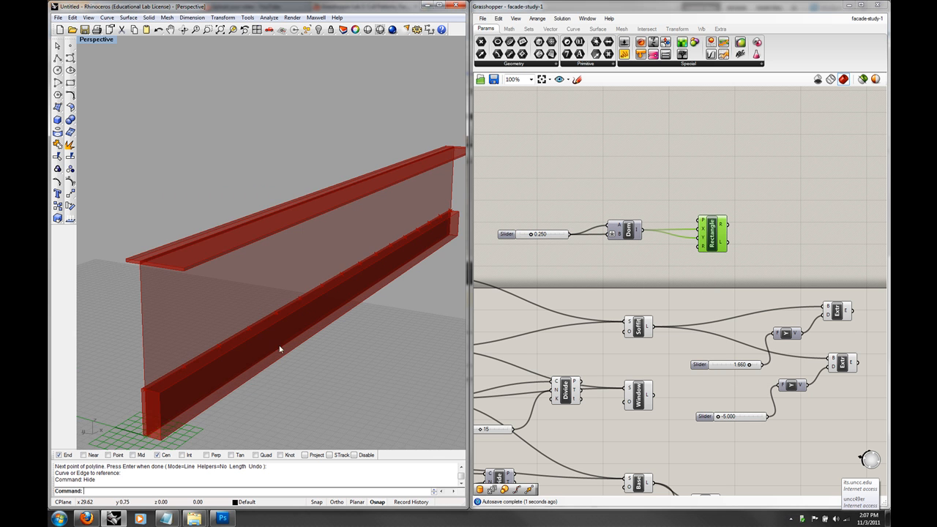
{"action": "right_click_drag", "start_coordinate": [268, 384], "coordinate": [330, 306], "text": "shift"}
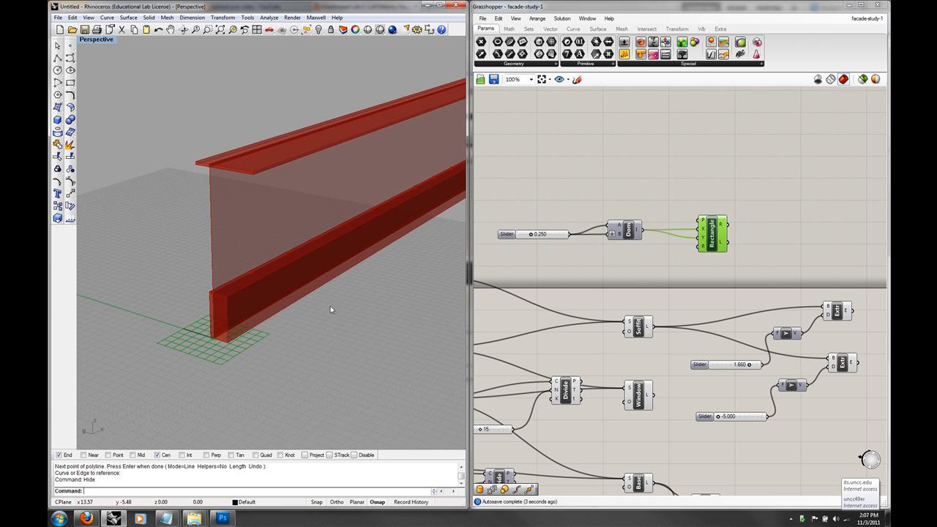
{"action": "right_click_drag", "start_coordinate": [678, 364], "coordinate": [641, 331]}
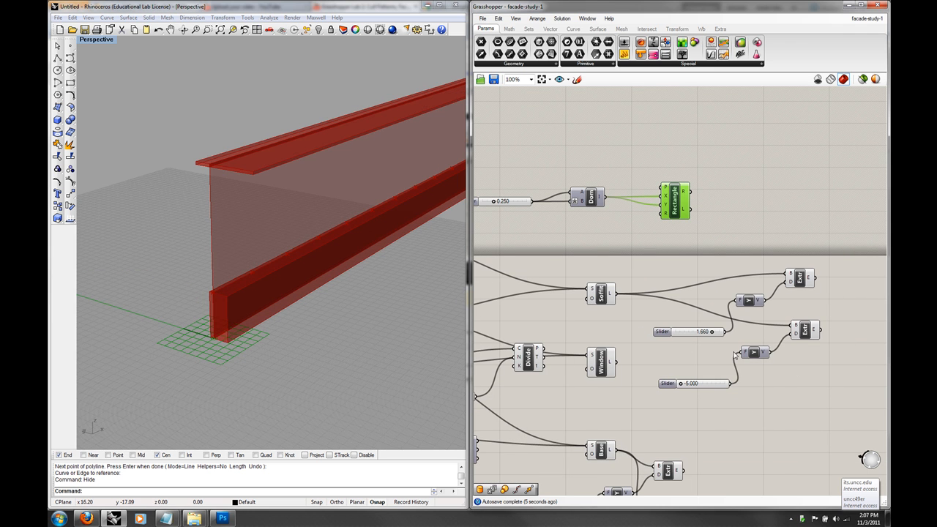
{"action": "right_click", "coordinate": [667, 188]}
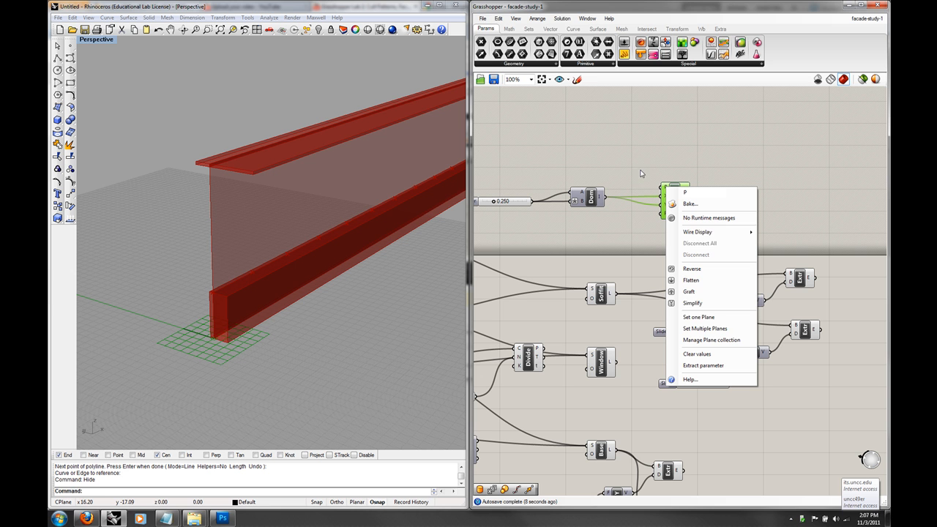
{"action": "left_click", "coordinate": [699, 318]}
{"action": "left_click", "coordinate": [396, 390]}
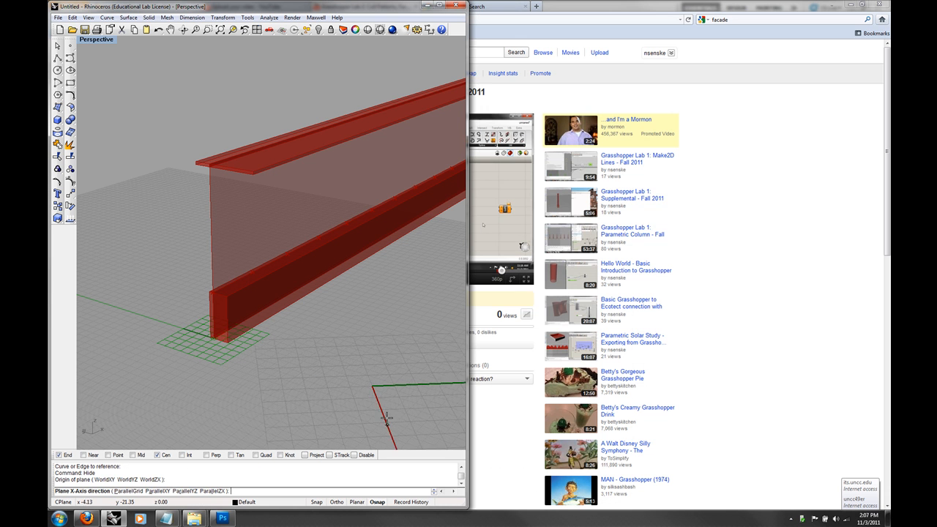
{"action": "left_click", "coordinate": [404, 373]}
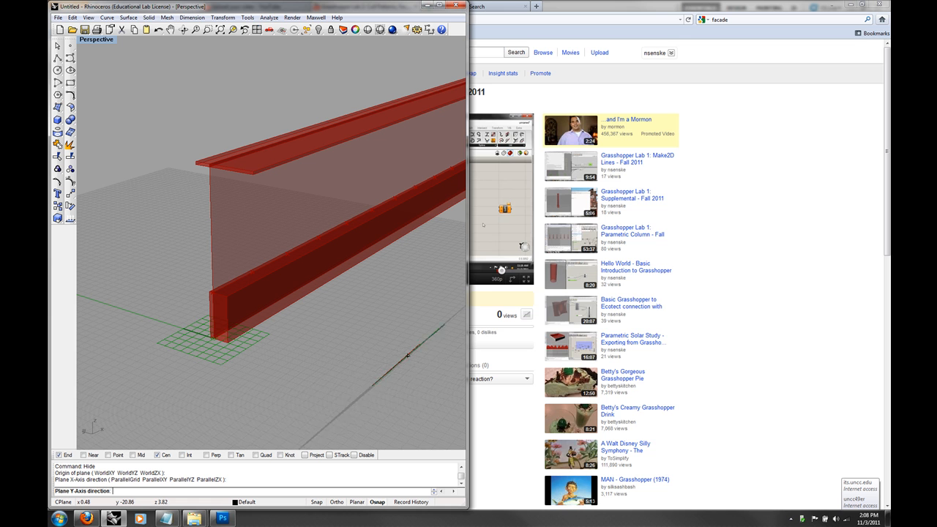
{"action": "left_click", "coordinate": [420, 389]}
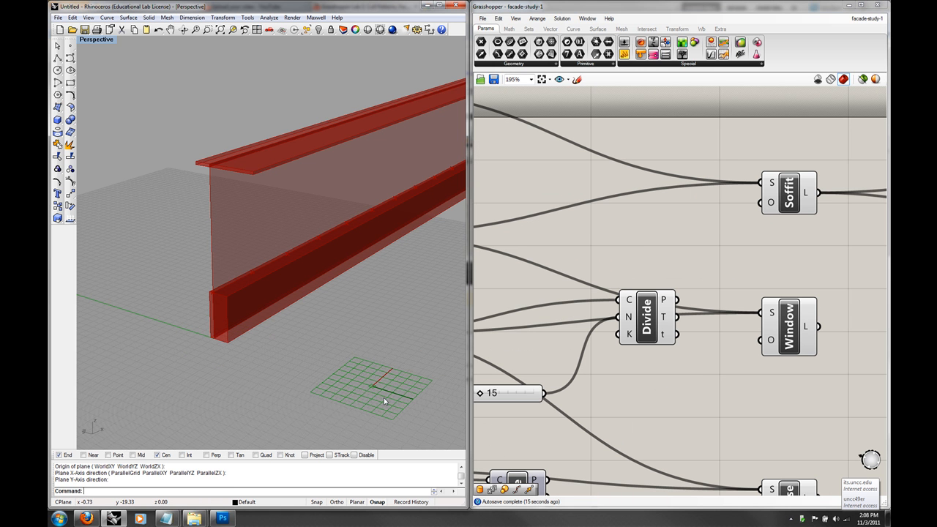
{"action": "scroll", "coordinate": [383, 398], "scroll_direction": "up", "scroll_amount": 6}
{"action": "scroll", "coordinate": [340, 347], "scroll_direction": "down", "scroll_amount": 8}
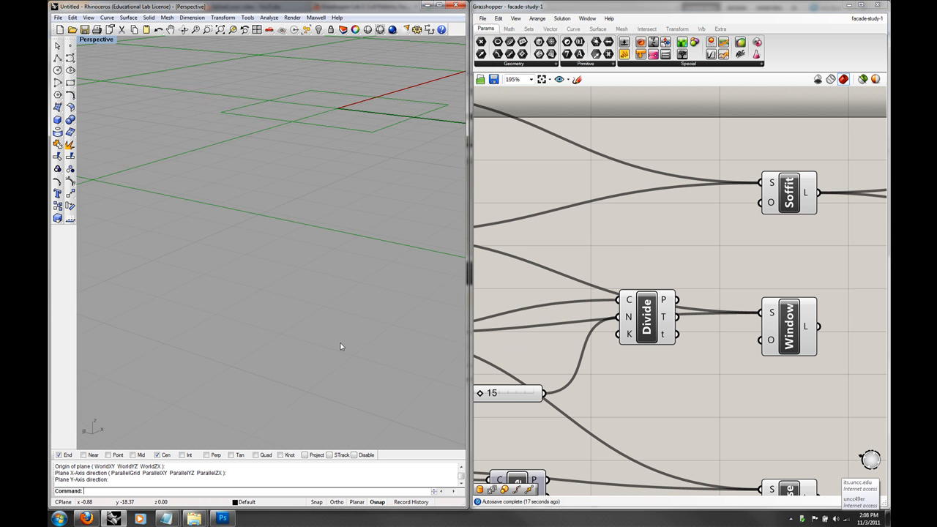
{"action": "scroll", "coordinate": [635, 263], "scroll_direction": "down", "scroll_amount": 3}
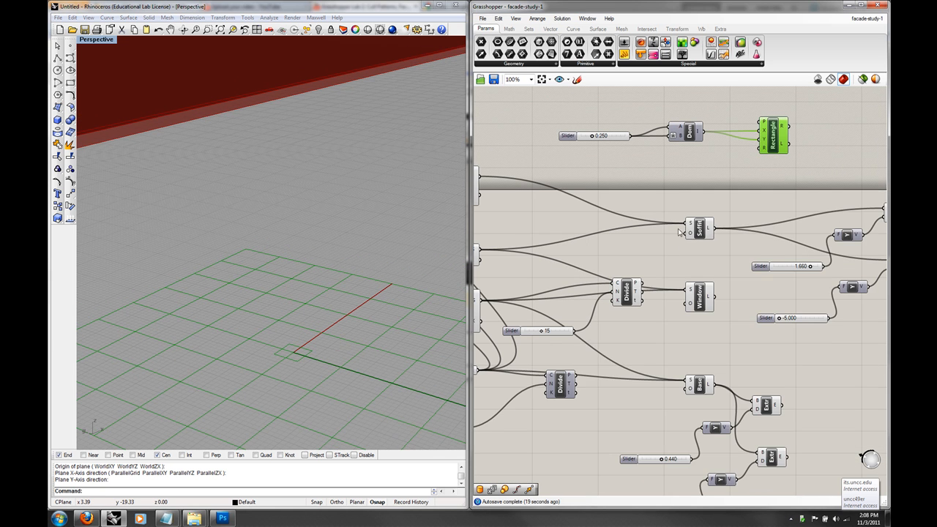
- Set the rectangle size slider to 0.420 and check the Domain's end value and the Rectangle's base plane
{"action": "mouse_move", "coordinate": [597, 168]}
{"action": "left_mouse_down"}
{"action": "mouse_move", "coordinate": [616, 171]}
{"action": "mouse_move", "coordinate": [604, 172]}
{"action": "left_mouse_up"}
{"action": "mouse_move", "coordinate": [685, 160]}
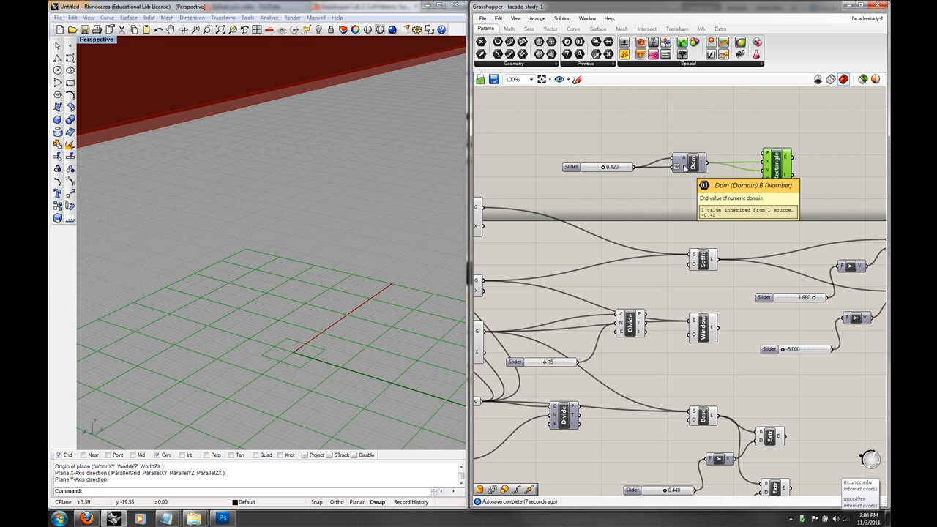
{"action": "mouse_move", "coordinate": [768, 163]}
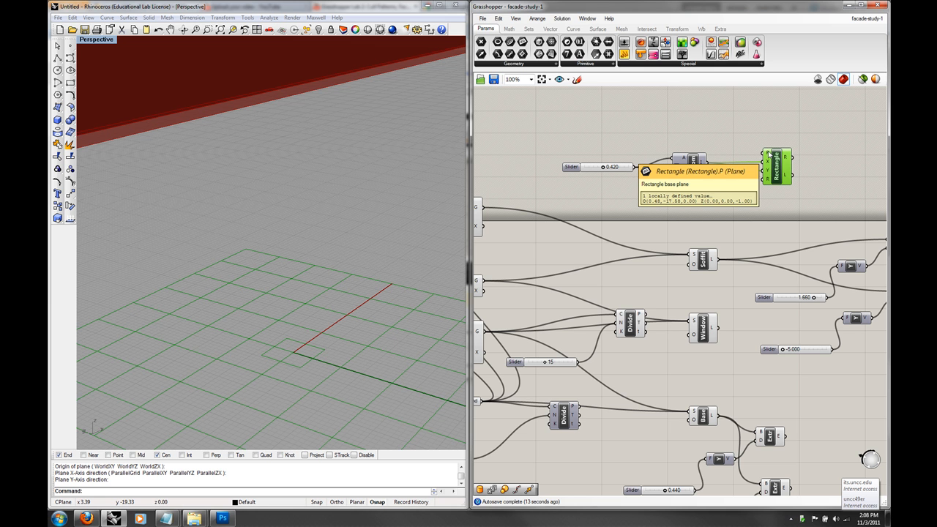
{"action": "right_click_drag", "start_coordinate": [295, 211], "coordinate": [312, 219]}
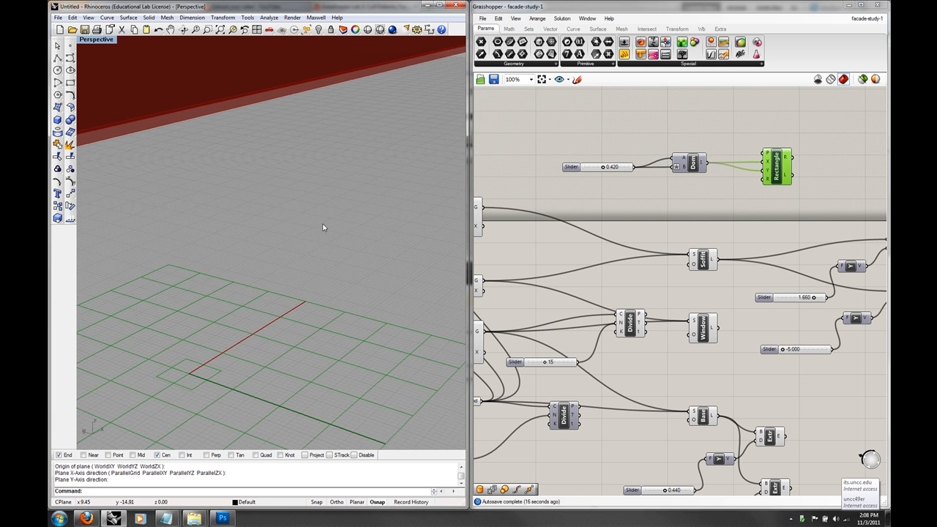
{"action": "scroll", "coordinate": [353, 228], "scroll_direction": "down", "scroll_amount": 5}
{"action": "right_click_drag", "start_coordinate": [372, 219], "coordinate": [371, 283]}
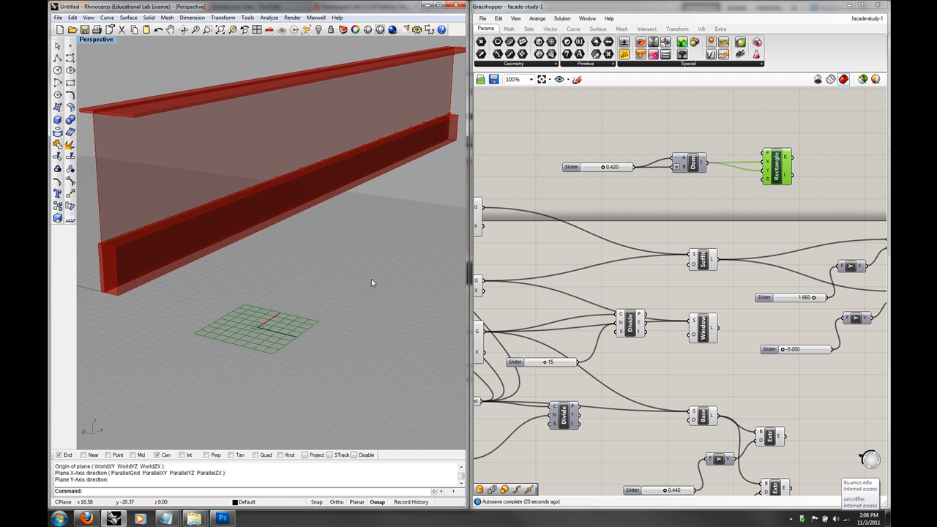
- Move the window line's Divide component up to the empty canvas area beside the Rectangle component
{"action": "right_click_drag", "start_coordinate": [778, 173], "coordinate": [791, 149]}
{"action": "left_click_drag", "start_coordinate": [532, 375], "coordinate": [547, 390]}
{"action": "left_click_drag", "start_coordinate": [598, 287], "coordinate": [829, 163]}
{"action": "right_click_drag", "start_coordinate": [820, 149], "coordinate": [774, 170]}
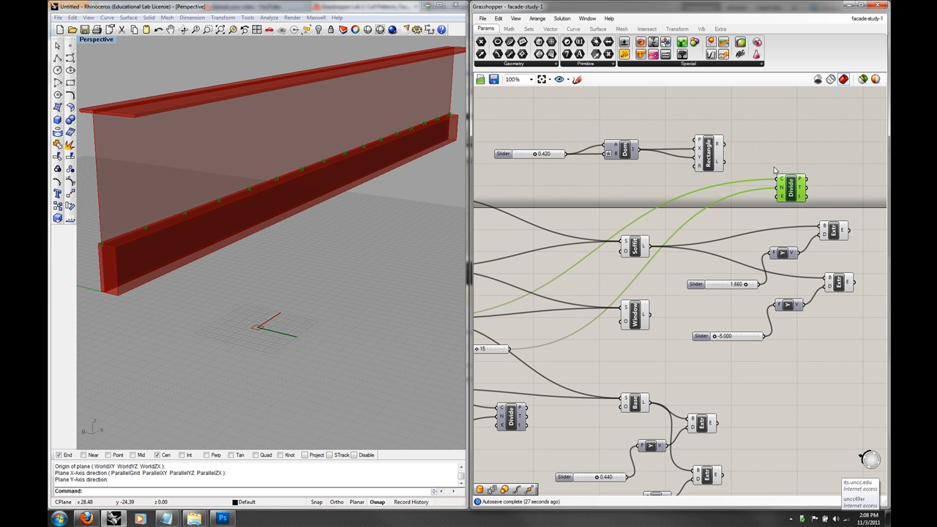
- Move the Divide component beneath the Domain component and wire its division points into the Rectangle's plane input
{"action": "left_click_drag", "start_coordinate": [794, 189], "coordinate": [636, 189]}
{"action": "left_click_drag", "start_coordinate": [643, 187], "coordinate": [697, 139]}
{"action": "scroll", "coordinate": [249, 209], "scroll_direction": "up", "scroll_amount": 5}
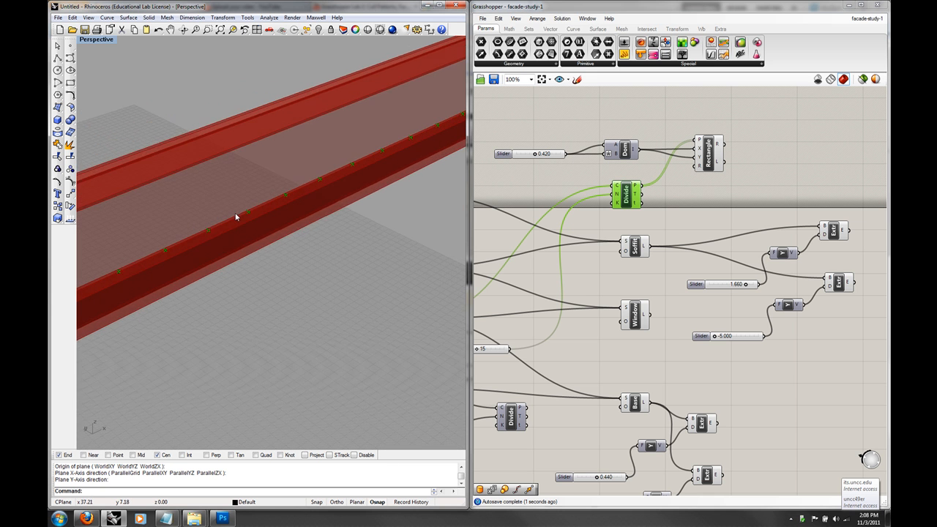
{"action": "scroll", "coordinate": [241, 214], "scroll_direction": "up", "scroll_amount": 6}
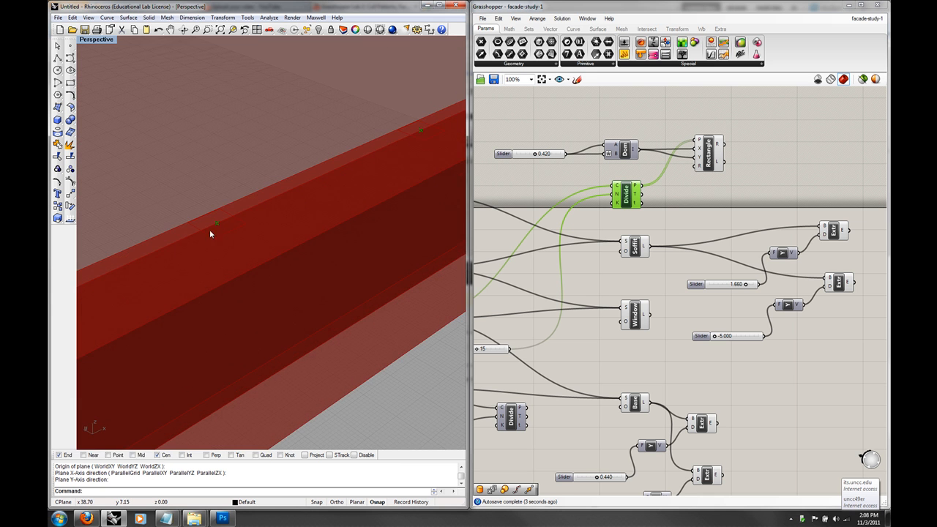
{"action": "scroll", "coordinate": [231, 236], "scroll_direction": "down", "scroll_amount": 5}
- Add an Extrude component beside the Rectangle component
{"action": "double_click", "coordinate": [769, 155]}
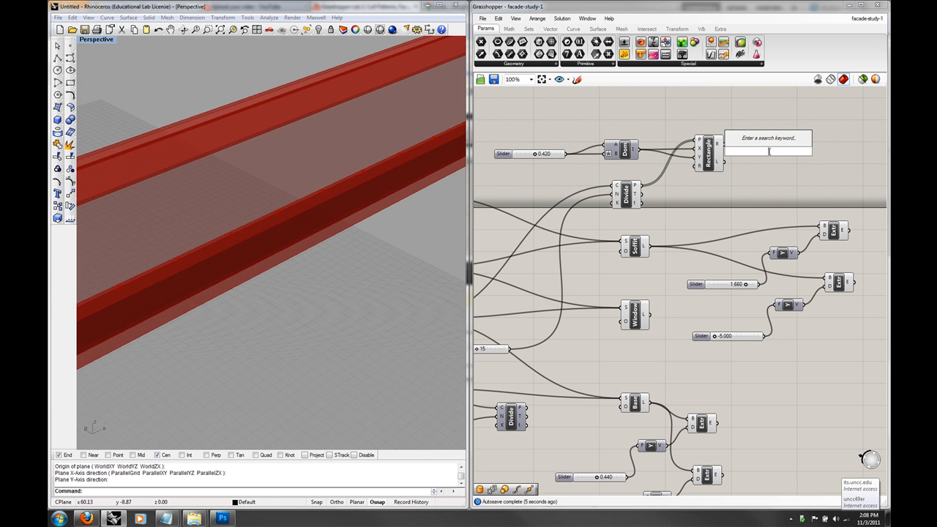
{"action": "type", "text": "z"}
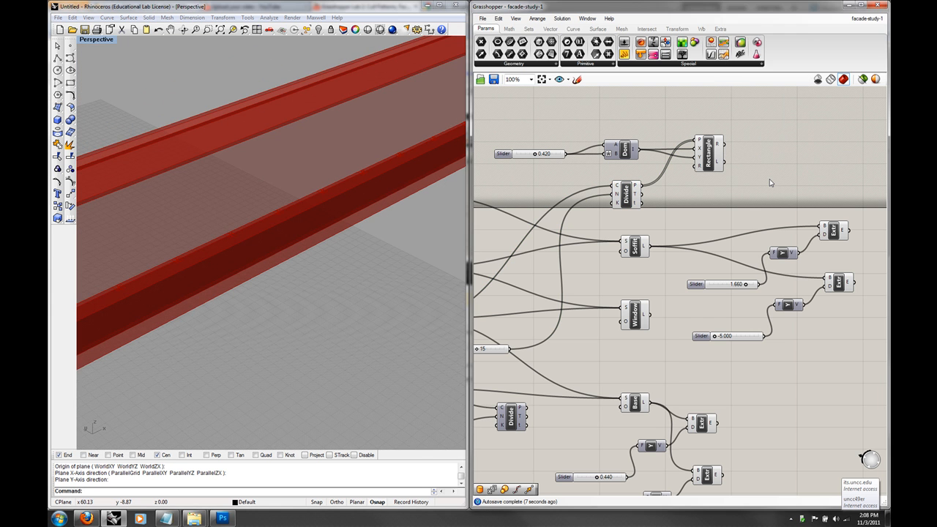
{"action": "type", "text": "e"}
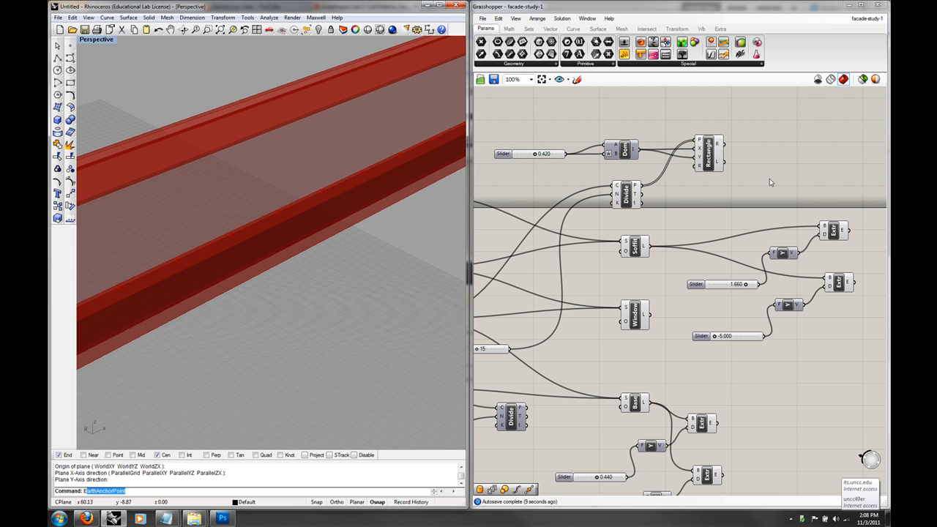
{"action": "double_click", "coordinate": [769, 181]}
{"action": "type", "text": "ex"}
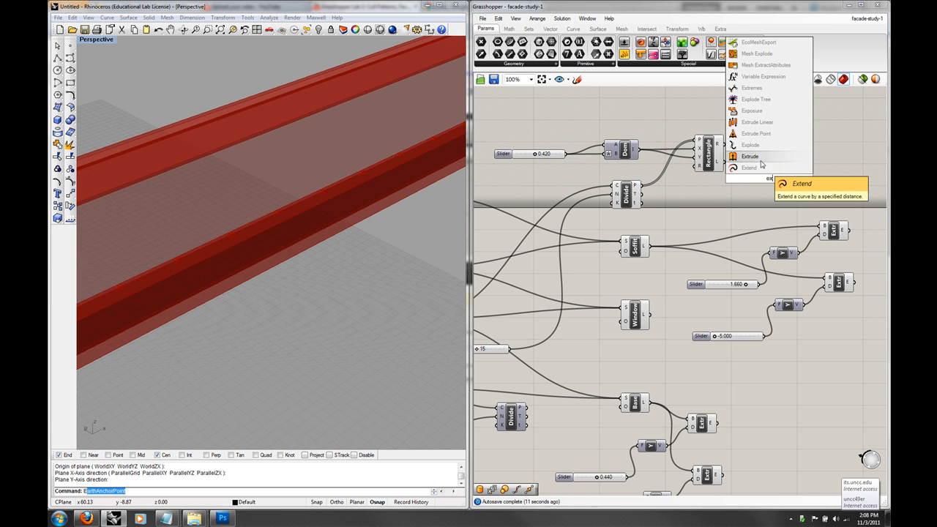
{"action": "left_click", "coordinate": [761, 165]}
- Add a Unit Z vector and wire the rectangles and that vector into the Extrude's base and direction inputs
{"action": "double_click", "coordinate": [747, 192]}
{"action": "type", "text": "z"}
{"action": "left_click", "coordinate": [758, 194]}
{"action": "left_click_drag", "start_coordinate": [720, 144], "coordinate": [794, 157]}
{"action": "left_click_drag", "start_coordinate": [761, 192], "coordinate": [784, 161]}
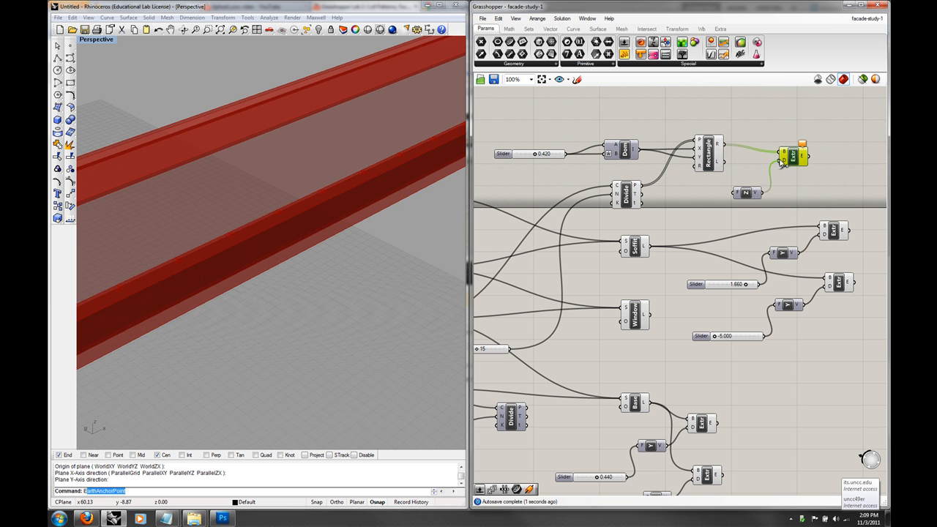
- Set the slider feeding the Domain component, which sizes the mullion profiles, to 0.170
{"action": "right_click_drag", "start_coordinate": [420, 205], "coordinate": [355, 182]}
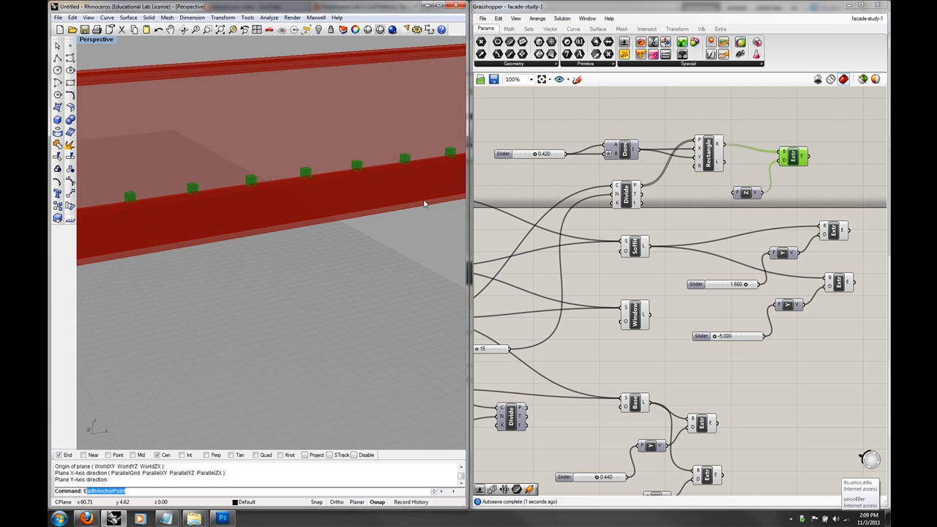
{"action": "right_click_drag", "start_coordinate": [565, 157], "coordinate": [578, 159]}
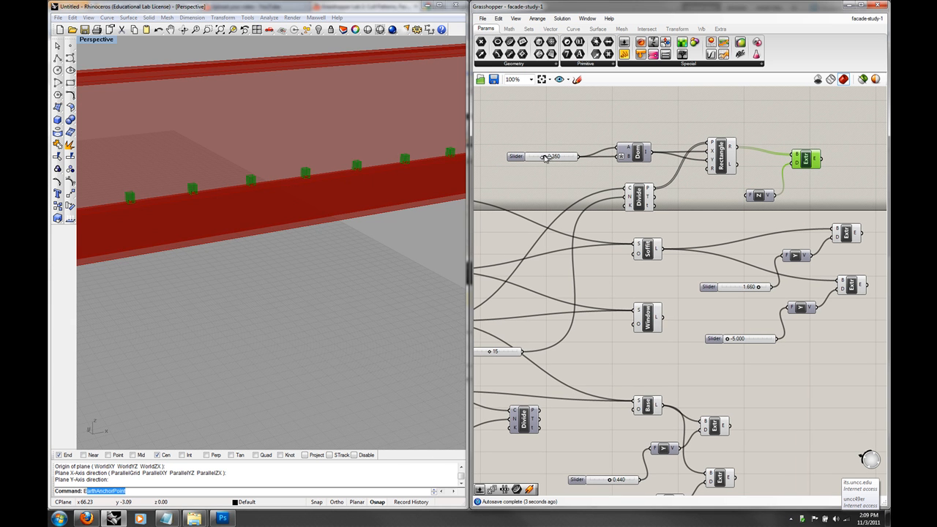
{"action": "right_click_drag", "start_coordinate": [356, 193], "coordinate": [439, 176]}
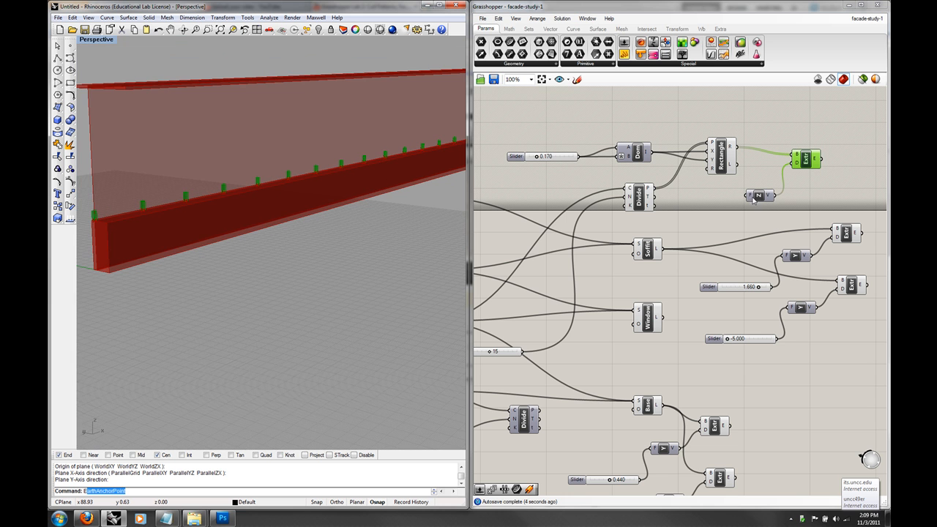
{"action": "right_click_drag", "start_coordinate": [399, 229], "coordinate": [144, 229]}
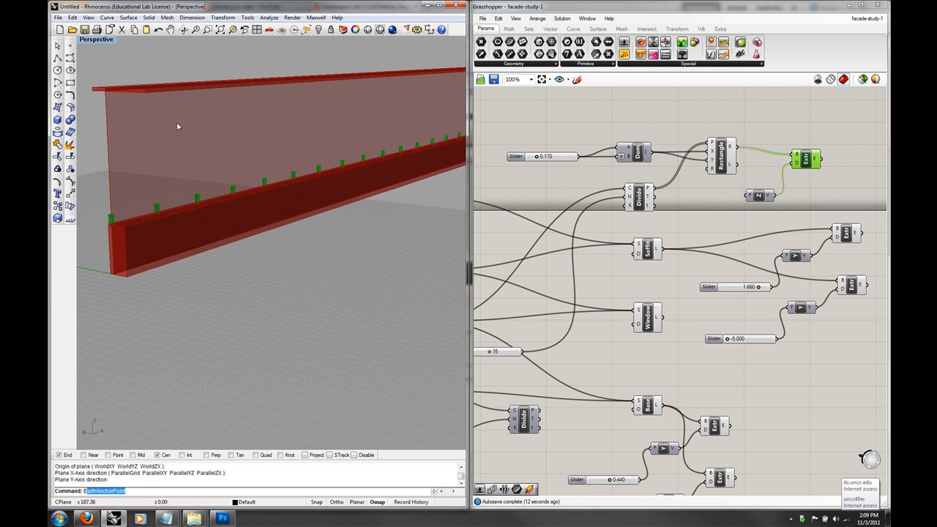
- Add a Subtraction component below the Unit Z vector of the mullion extrusion
{"action": "right_click_drag", "start_coordinate": [774, 279], "coordinate": [638, 298]}
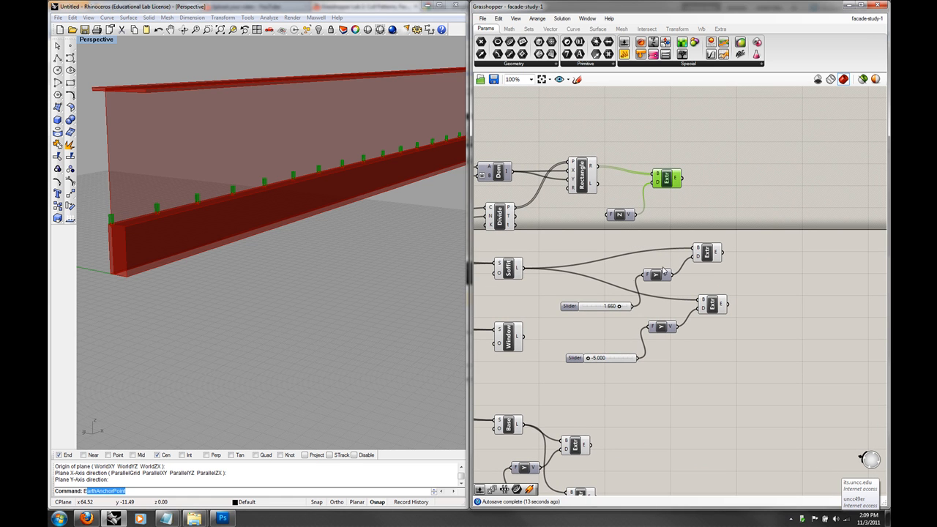
{"action": "double_click", "coordinate": [580, 245]}
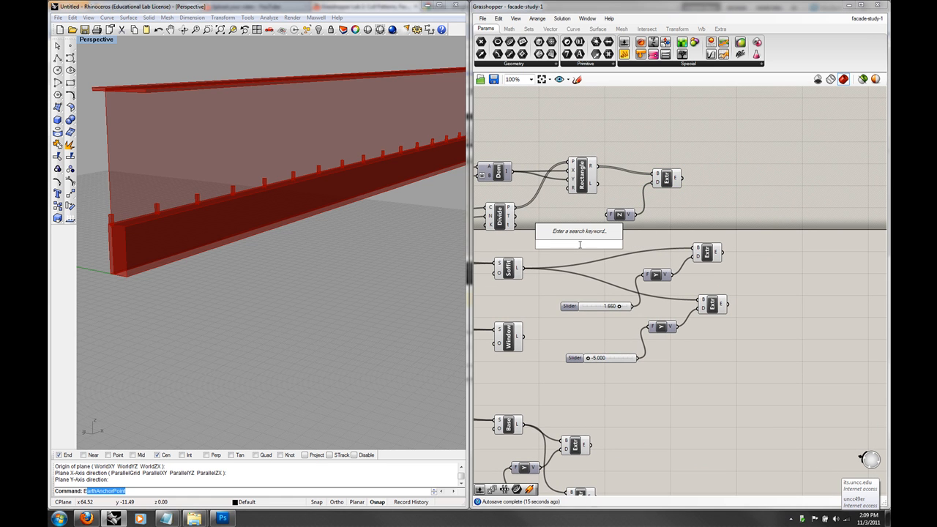
{"action": "type", "text": "sub"}
{"action": "key", "text": "Up"}
{"action": "key", "text": "Up"}
{"action": "key", "text": "Up"}
{"action": "key", "text": "Up"}
{"action": "key", "text": "Up"}
{"action": "key", "text": "Return"}
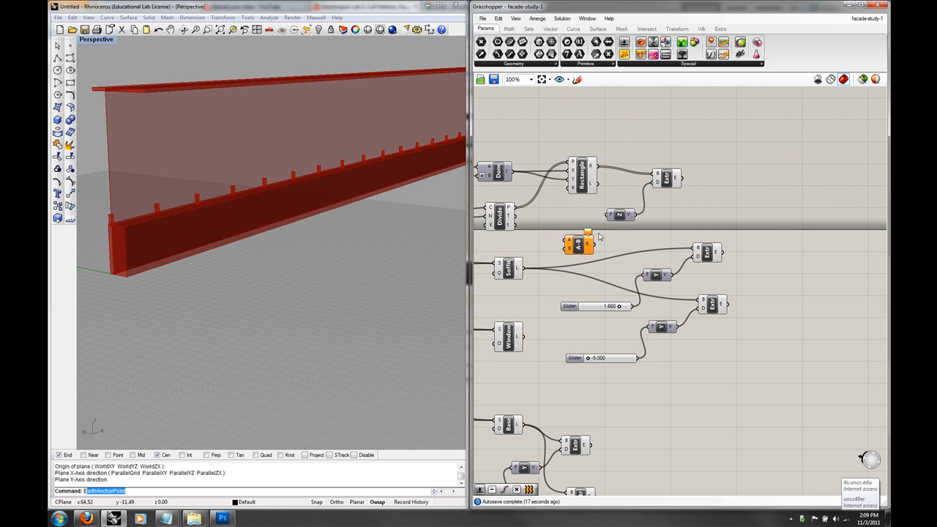
- Try wiring the soffit height subtraction's result into input B of the new Subtraction component
{"action": "right_click_drag", "start_coordinate": [587, 251], "coordinate": [785, 230]}
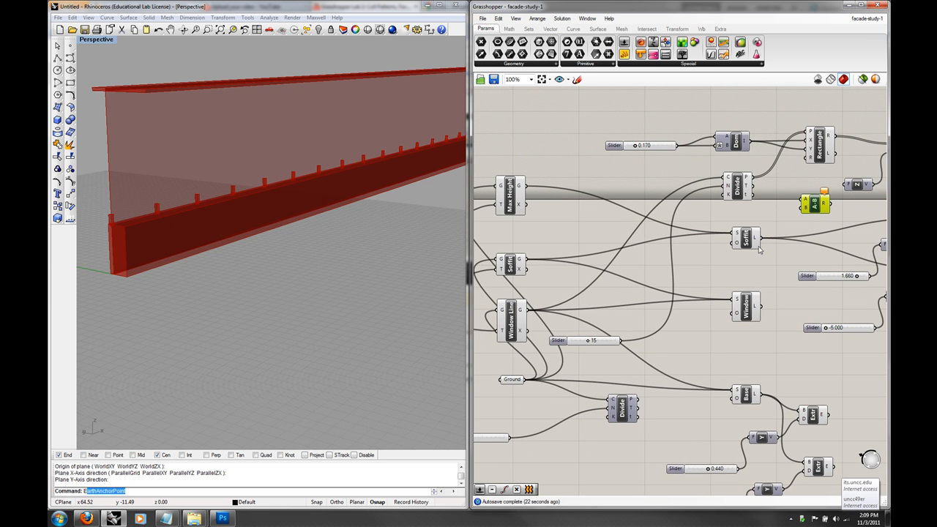
{"action": "scroll", "coordinate": [759, 250], "scroll_direction": "down", "scroll_amount": 1}
{"action": "right_click_drag", "start_coordinate": [600, 263], "coordinate": [689, 250]}
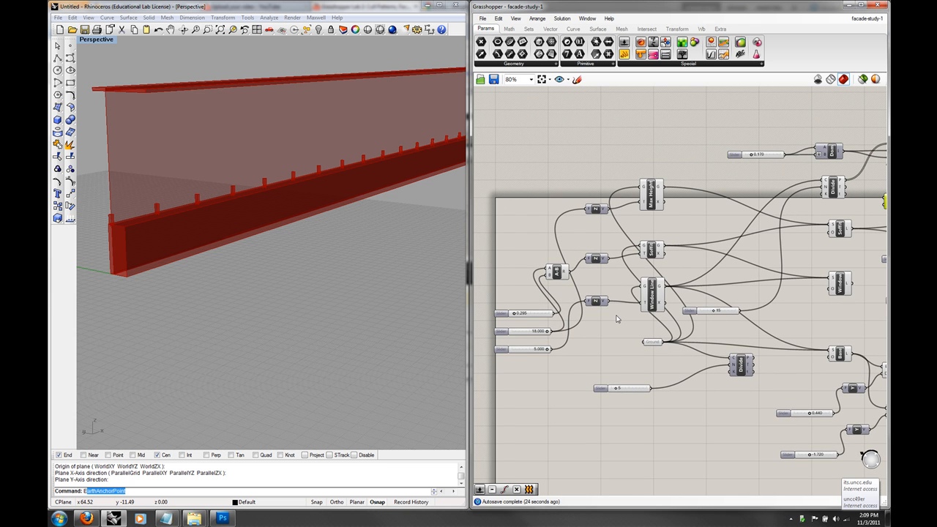
{"action": "right_click_drag", "start_coordinate": [616, 319], "coordinate": [611, 320]}
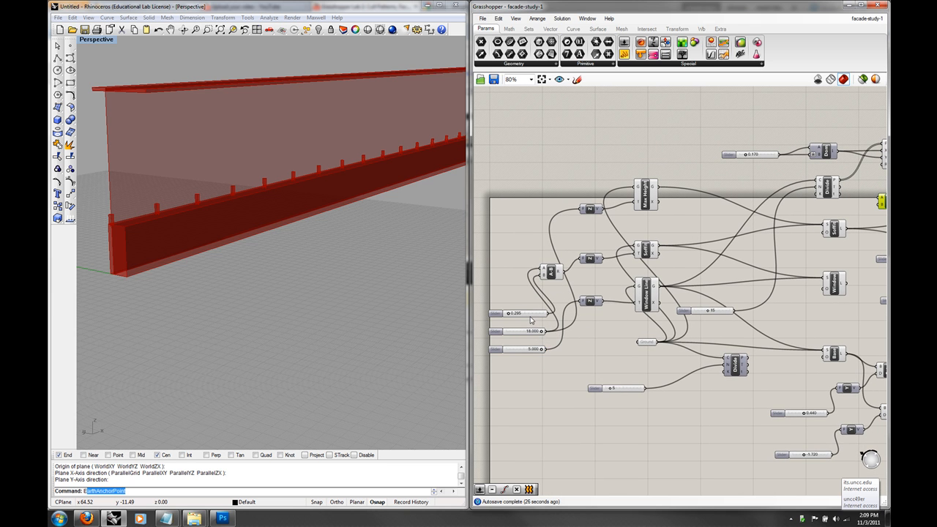
{"action": "mouse_move", "coordinate": [576, 357]}
{"action": "right_mouse_down"}
{"action": "mouse_move", "coordinate": [557, 355]}
{"action": "mouse_move", "coordinate": [583, 353]}
{"action": "mouse_move", "coordinate": [575, 347]}
{"action": "right_mouse_up"}
{"action": "mouse_move", "coordinate": [549, 265]}
{"action": "left_mouse_down"}
{"action": "mouse_move", "coordinate": [562, 271]}
{"action": "mouse_move", "coordinate": [549, 272]}
{"action": "left_mouse_up"}
{"action": "right_click_drag", "start_coordinate": [590, 273], "coordinate": [551, 278]}
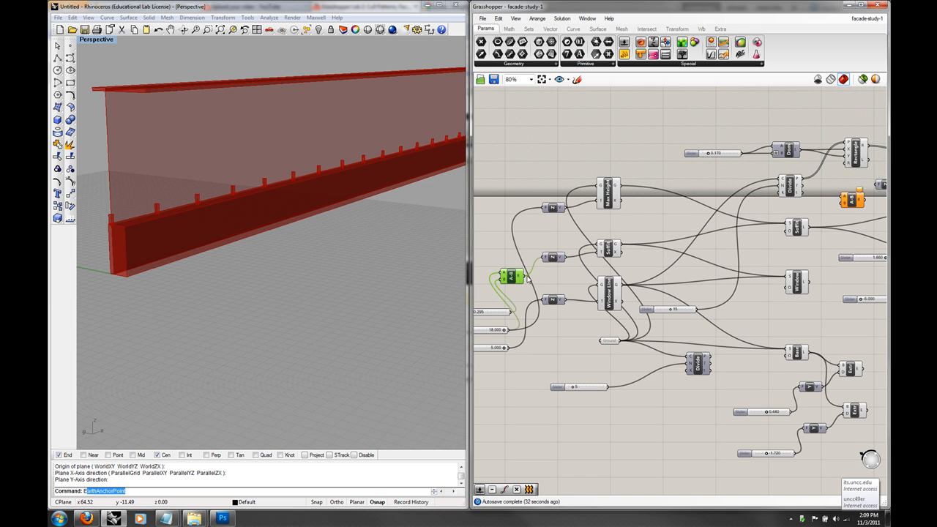
{"action": "left_click_drag", "start_coordinate": [561, 274], "coordinate": [838, 204]}
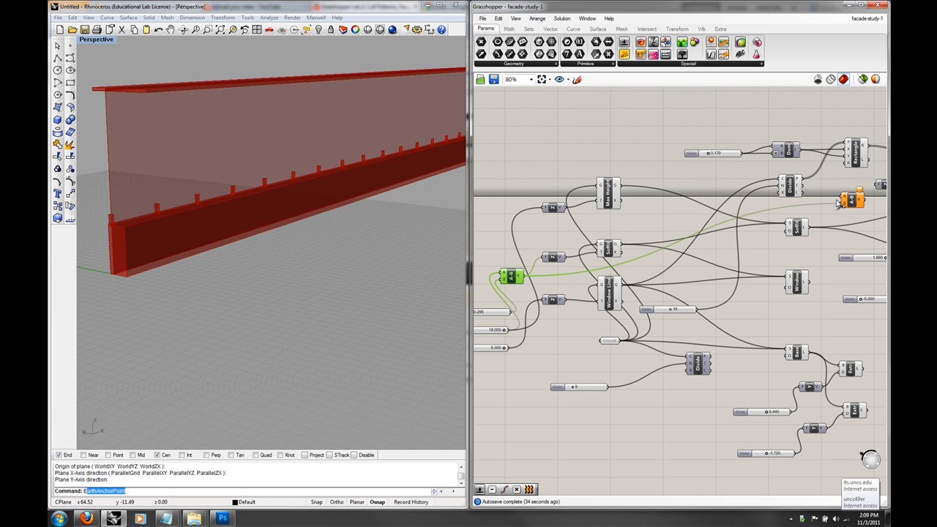
- Try wiring the 5.000 window line slider into input A of the new Subtraction component and check the result
{"action": "right_click_drag", "start_coordinate": [601, 340], "coordinate": [587, 319]}
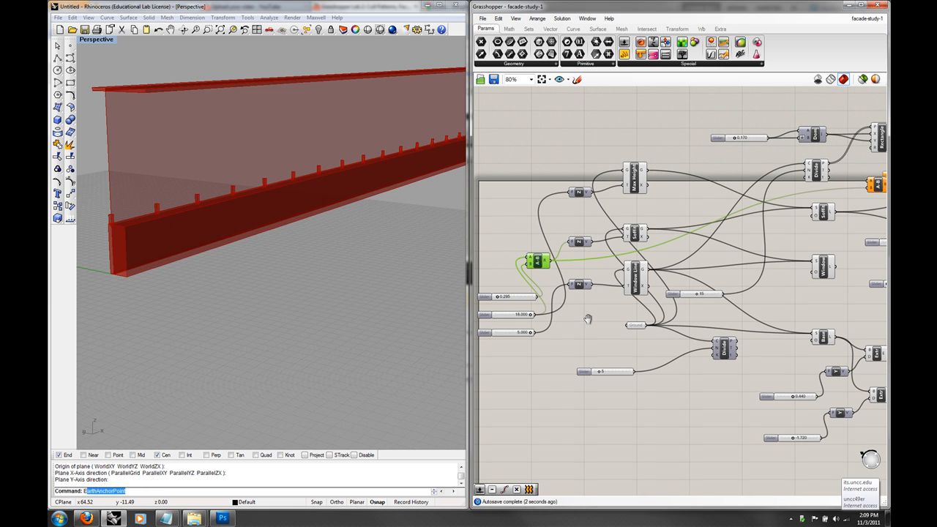
{"action": "left_click", "coordinate": [520, 336]}
{"action": "left_click", "coordinate": [544, 341]}
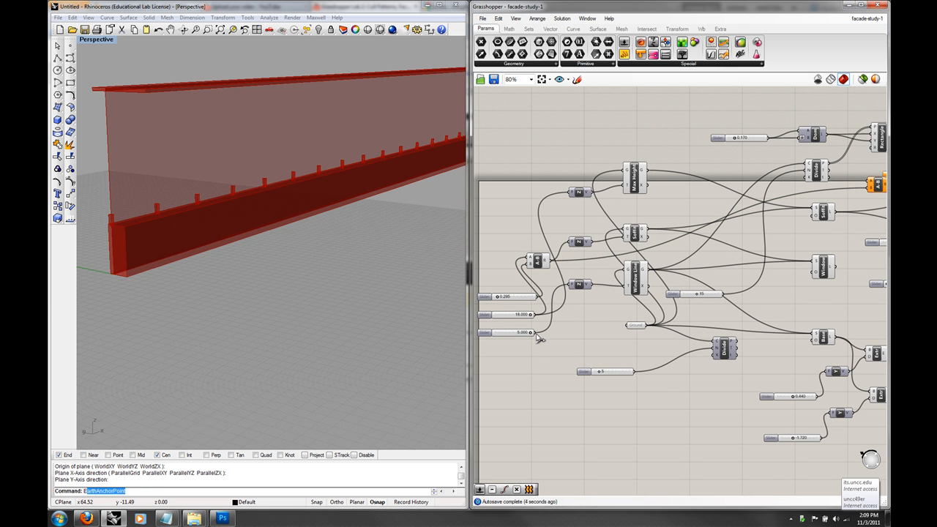
{"action": "left_click_drag", "start_coordinate": [533, 334], "coordinate": [808, 210]}
{"action": "right_click_drag", "start_coordinate": [878, 199], "coordinate": [699, 232]}
{"action": "scroll", "coordinate": [698, 232], "scroll_direction": "up", "scroll_amount": 1}
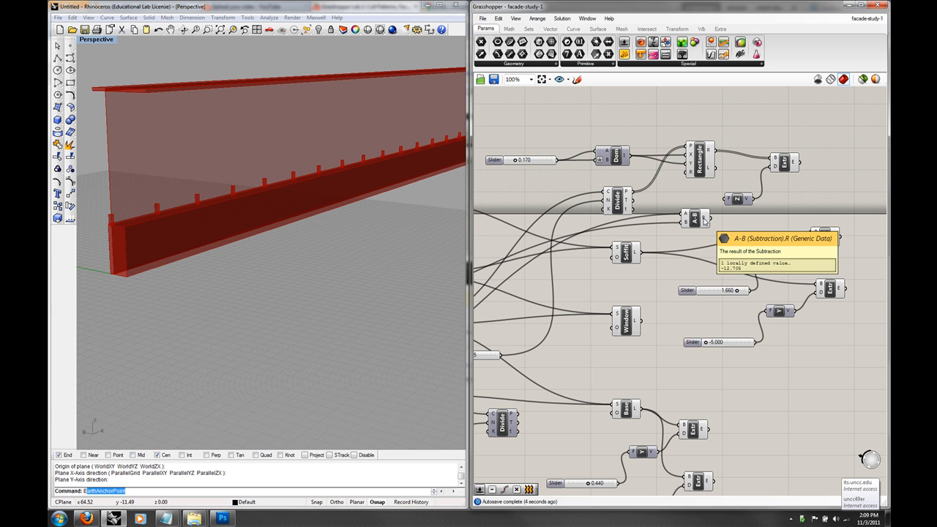
- Rewire the 5.000 window line slider into input B of the new Subtraction component
{"action": "mouse_move", "coordinate": [685, 217]}
{"action": "right_click_drag", "start_coordinate": [657, 232], "coordinate": [734, 219]}
{"action": "right_click_drag", "start_coordinate": [617, 251], "coordinate": [712, 234]}
{"action": "scroll", "coordinate": [539, 300], "scroll_direction": "down", "scroll_amount": 1}
{"action": "right_click_drag", "start_coordinate": [539, 300], "coordinate": [629, 278]}
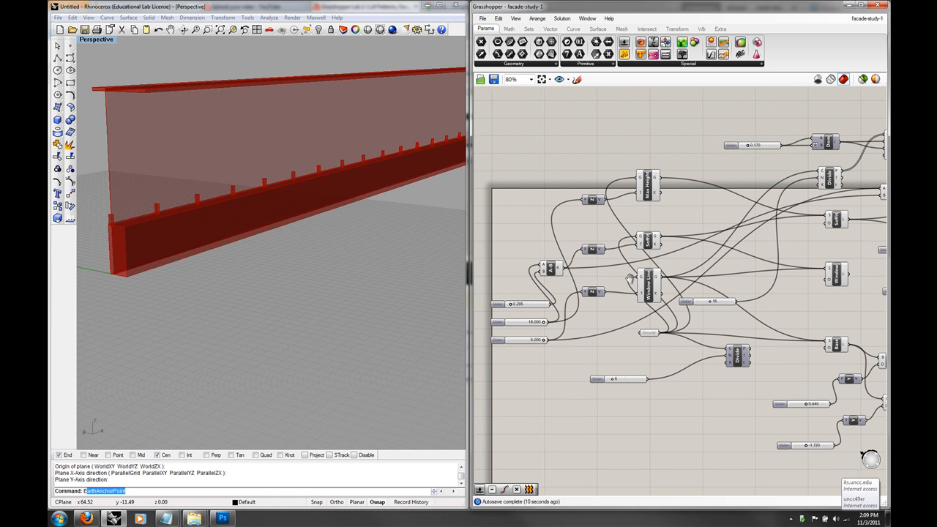
{"action": "right_click_drag", "start_coordinate": [593, 325], "coordinate": [552, 333]}
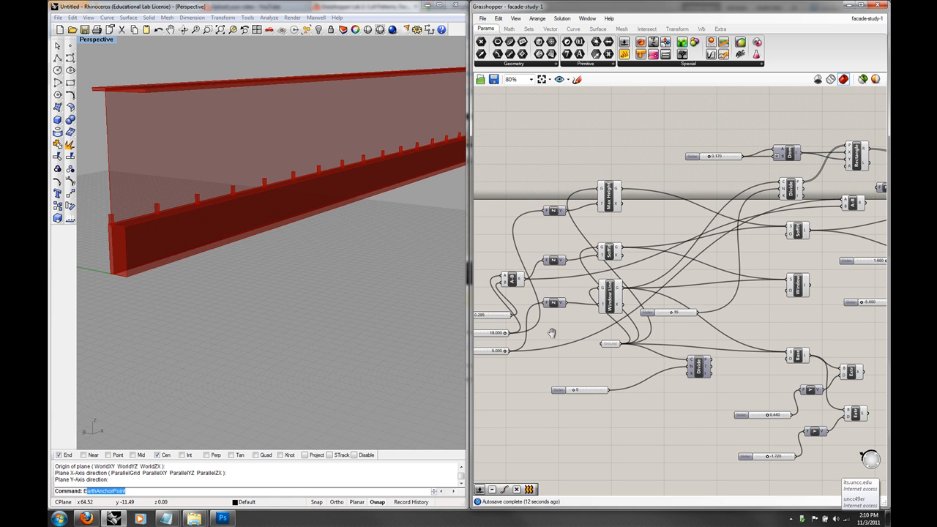
{"action": "left_click_drag", "start_coordinate": [512, 354], "coordinate": [848, 208]}
{"action": "mouse_move", "coordinate": [547, 348]}
{"action": "right_mouse_down"}
{"action": "mouse_move", "coordinate": [562, 339]}
{"action": "mouse_move", "coordinate": [556, 347]}
{"action": "right_mouse_up"}
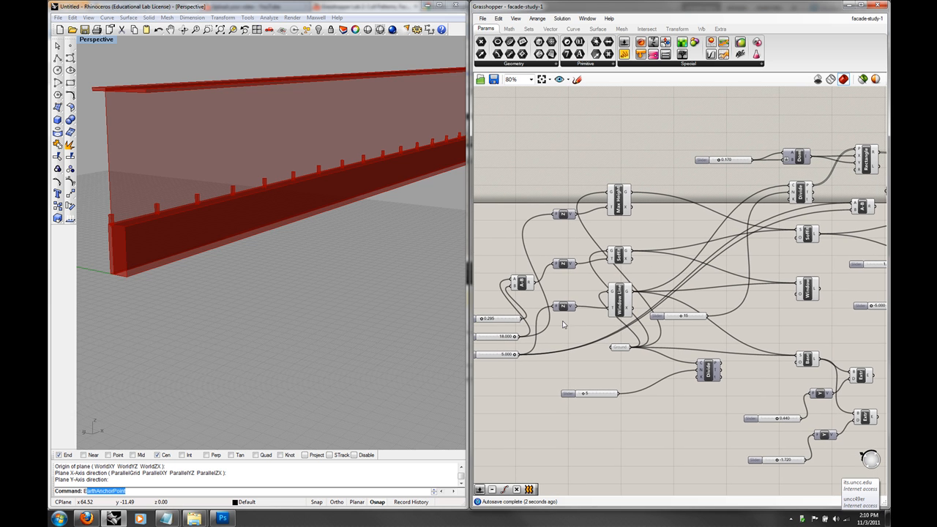
- Wire the soffit height into input A of the new Subtraction and its result into the mullions' Unit Z factor
{"action": "left_click", "coordinate": [566, 265]}
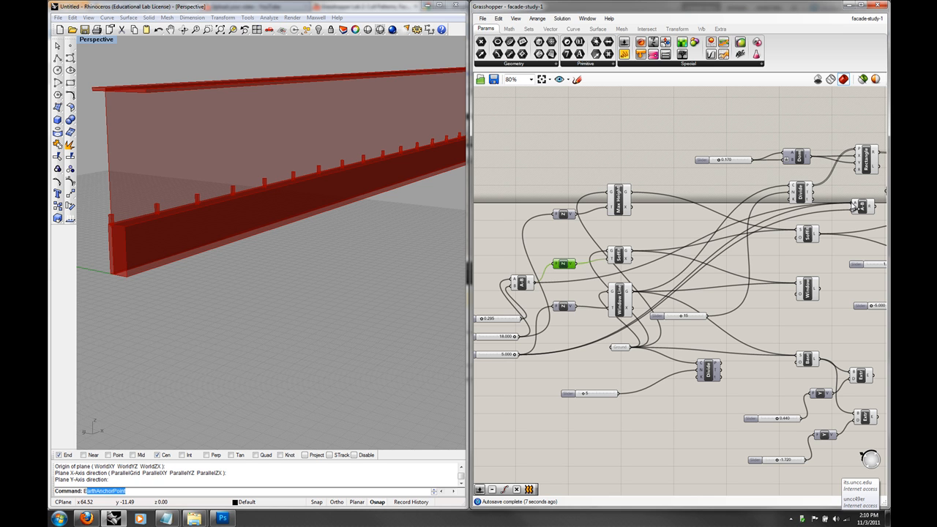
{"action": "mouse_move", "coordinate": [869, 208]}
{"action": "right_click_drag", "start_coordinate": [869, 208], "coordinate": [591, 251]}
{"action": "left_click_drag", "start_coordinate": [599, 246], "coordinate": [607, 231]}
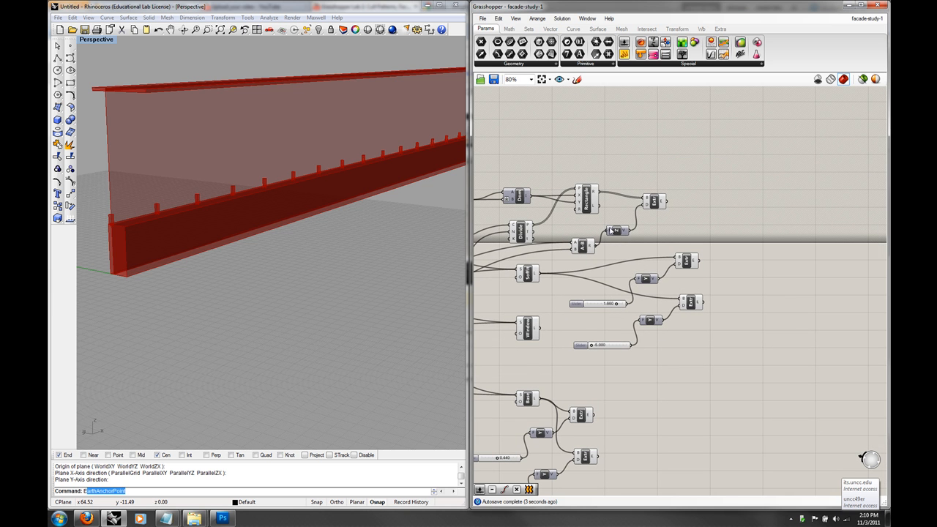
- Move the mullion components up on the canvas, clear of the existing group
{"action": "mouse_move", "coordinate": [258, 233]}
{"action": "right_mouse_down"}
{"action": "mouse_move", "coordinate": [292, 224]}
{"action": "mouse_move", "coordinate": [252, 220]}
{"action": "mouse_move", "coordinate": [287, 232]}
{"action": "mouse_move", "coordinate": [272, 230]}
{"action": "right_mouse_up"}
{"action": "right_click_drag", "start_coordinate": [579, 240], "coordinate": [651, 228]}
{"action": "left_click_drag", "start_coordinate": [723, 236], "coordinate": [718, 125]}
{"action": "left_click", "coordinate": [580, 185]}
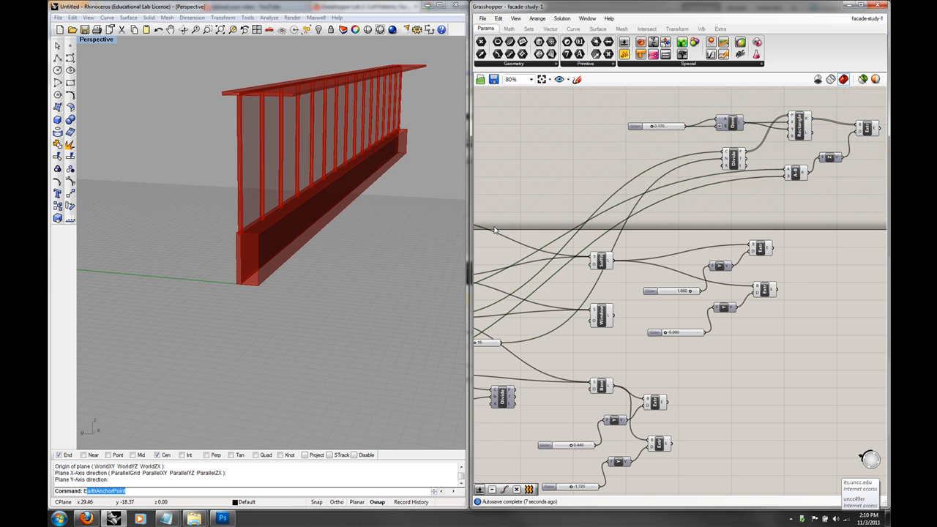
- Reposition the soffit height's Subtraction component closer to the Unit Z vectors, away from its sliders
{"action": "scroll", "coordinate": [582, 220], "scroll_direction": "up", "scroll_amount": 3}
{"action": "left_click", "coordinate": [572, 284]}
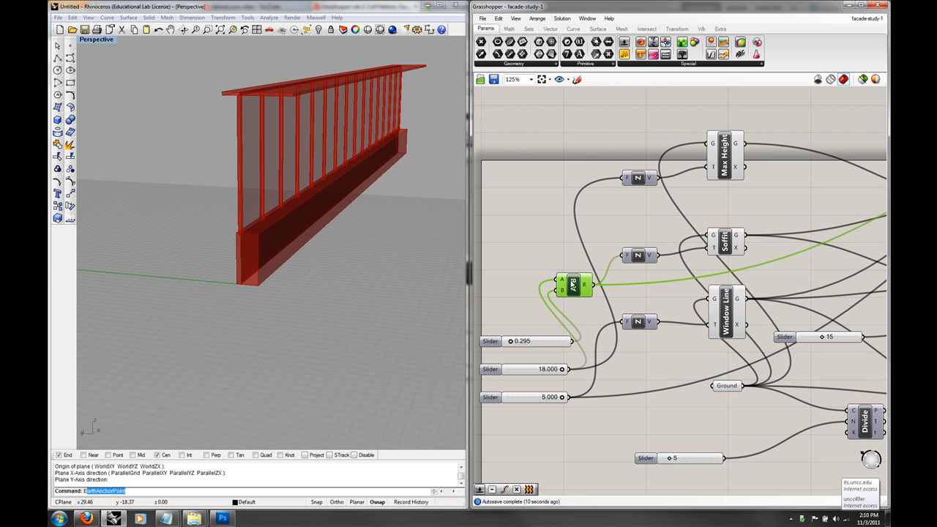
{"action": "left_click_drag", "start_coordinate": [574, 285], "coordinate": [602, 292]}
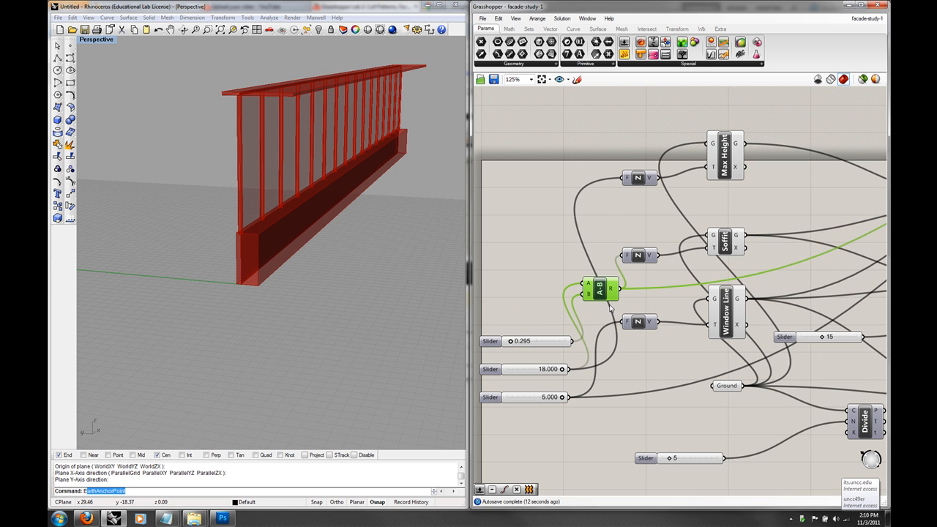
- Set the soffit depth slider, subtracted from the 18.000 maximum height, to 0.974 and check the mullions in the model
{"action": "left_click", "coordinate": [550, 374]}
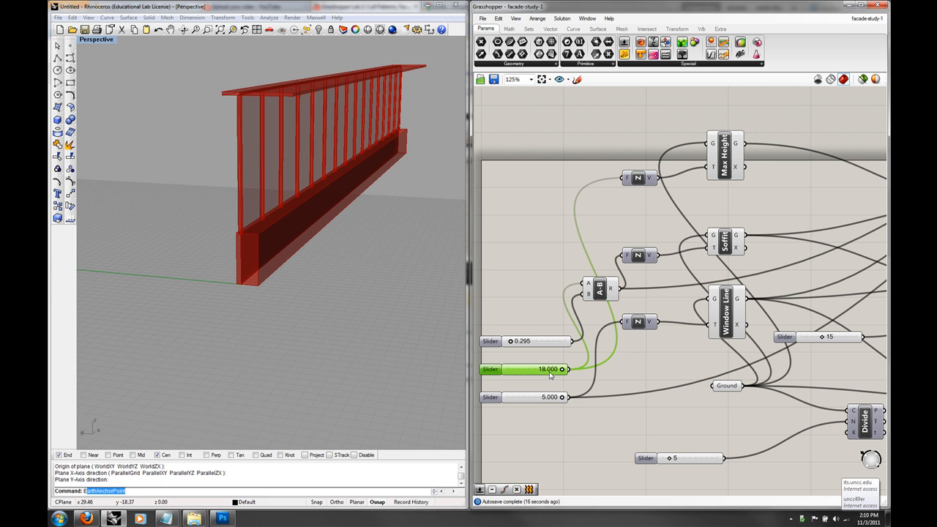
{"action": "left_click", "coordinate": [543, 344]}
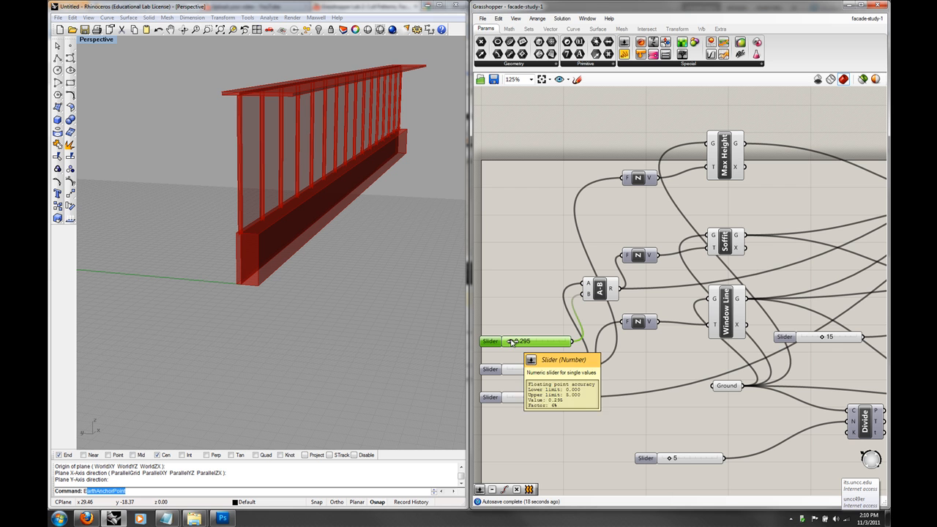
{"action": "left_click_drag", "start_coordinate": [512, 342], "coordinate": [519, 341]}
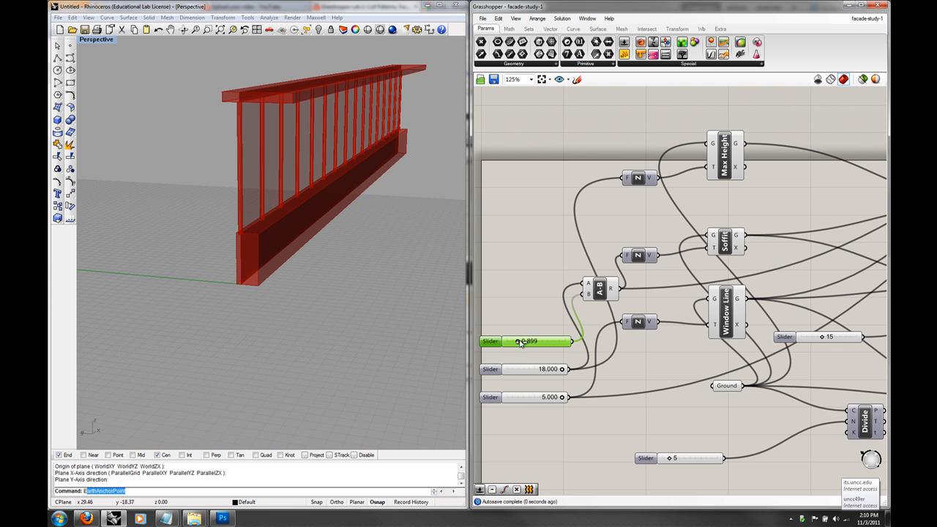
{"action": "left_click", "coordinate": [541, 397]}
{"action": "mouse_move", "coordinate": [352, 325]}
{"action": "right_mouse_down"}
{"action": "mouse_move", "coordinate": [366, 318]}
{"action": "mouse_move", "coordinate": [338, 318]}
{"action": "right_mouse_up"}
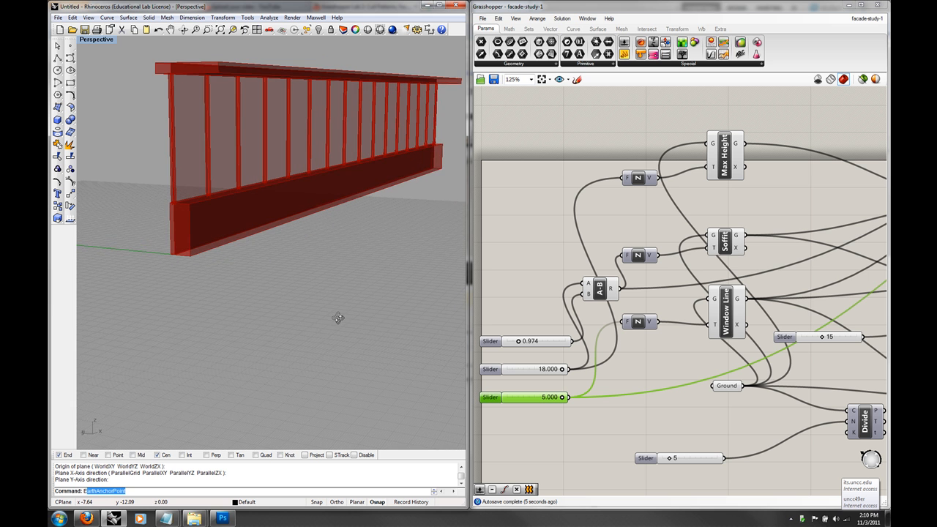
{"action": "right_click_drag", "start_coordinate": [333, 274], "coordinate": [324, 277]}
{"action": "right_click_drag", "start_coordinate": [848, 160], "coordinate": [700, 202]}
{"action": "scroll", "coordinate": [709, 202], "scroll_direction": "down", "scroll_amount": 1}
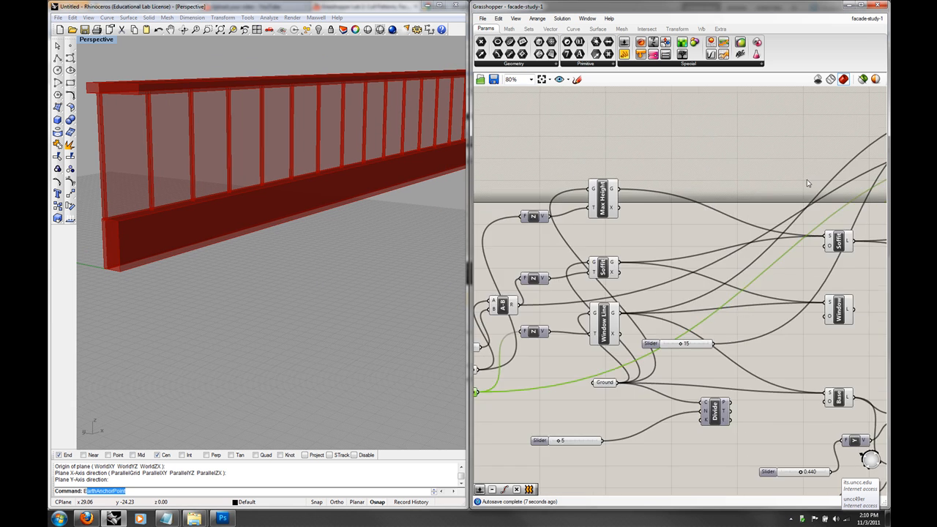
- Raise the slider feeding the mullion rectangles' Domain to 1.000 to test very wide mullions
{"action": "scroll", "coordinate": [806, 181], "scroll_direction": "down", "scroll_amount": 1}
{"action": "right_click_drag", "start_coordinate": [805, 180], "coordinate": [566, 267]}
{"action": "right_click_drag", "start_coordinate": [705, 211], "coordinate": [690, 240]}
{"action": "scroll", "coordinate": [616, 234], "scroll_direction": "up", "scroll_amount": 3}
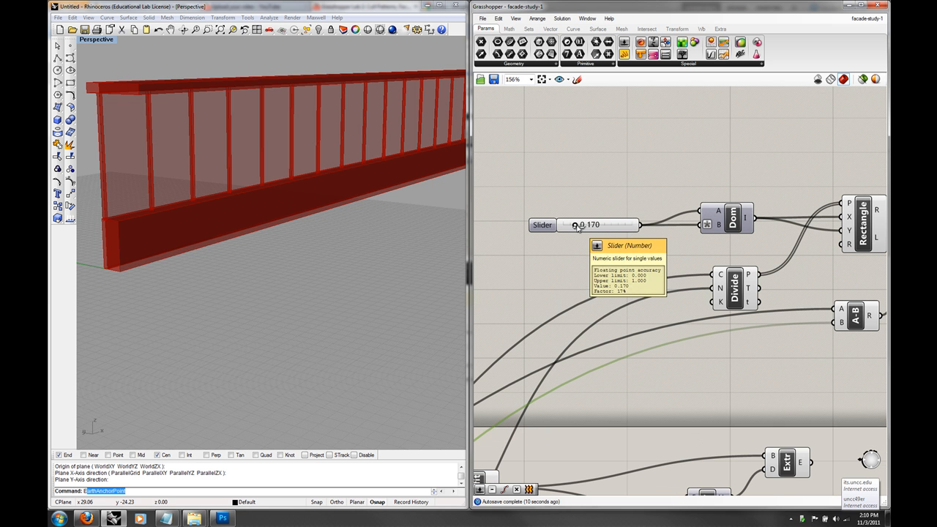
{"action": "right_click_drag", "start_coordinate": [321, 230], "coordinate": [351, 220]}
{"action": "scroll", "coordinate": [261, 230], "scroll_direction": "down", "scroll_amount": 4}
{"action": "left_click_drag", "start_coordinate": [575, 226], "coordinate": [644, 221]}
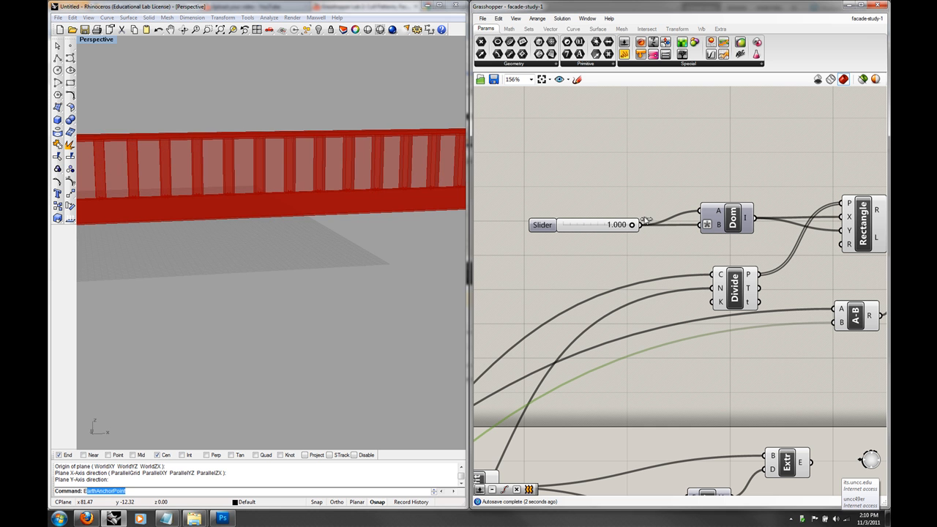
- Reduce the mullion size slider to 0.027 and check the thin mullions in the model
{"action": "right_click_drag", "start_coordinate": [315, 227], "coordinate": [402, 231]}
{"action": "scroll", "coordinate": [288, 229], "scroll_direction": "up", "scroll_amount": 7}
{"action": "right_click_drag", "start_coordinate": [284, 230], "coordinate": [288, 234]}
{"action": "left_click_drag", "start_coordinate": [631, 225], "coordinate": [578, 227]}
{"action": "right_click_drag", "start_coordinate": [437, 238], "coordinate": [305, 241]}
{"action": "scroll", "coordinate": [305, 241], "scroll_direction": "down", "scroll_amount": 7}
{"action": "left_click_drag", "start_coordinate": [580, 225], "coordinate": [568, 227]}
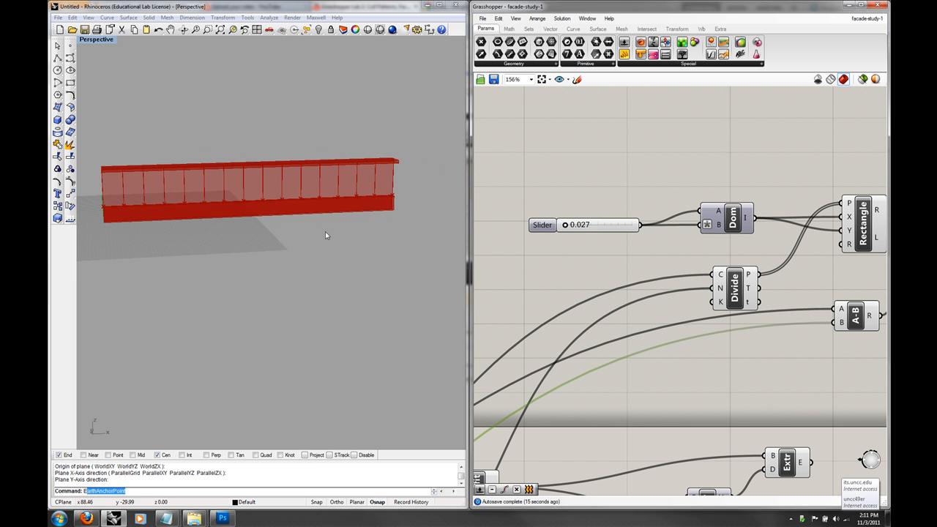
- Set the mullion size slider to 0.085 with the facade viewed up close
{"action": "scroll", "coordinate": [292, 200], "scroll_direction": "up", "scroll_amount": 5}
{"action": "scroll", "coordinate": [295, 200], "scroll_direction": "down", "scroll_amount": 2}
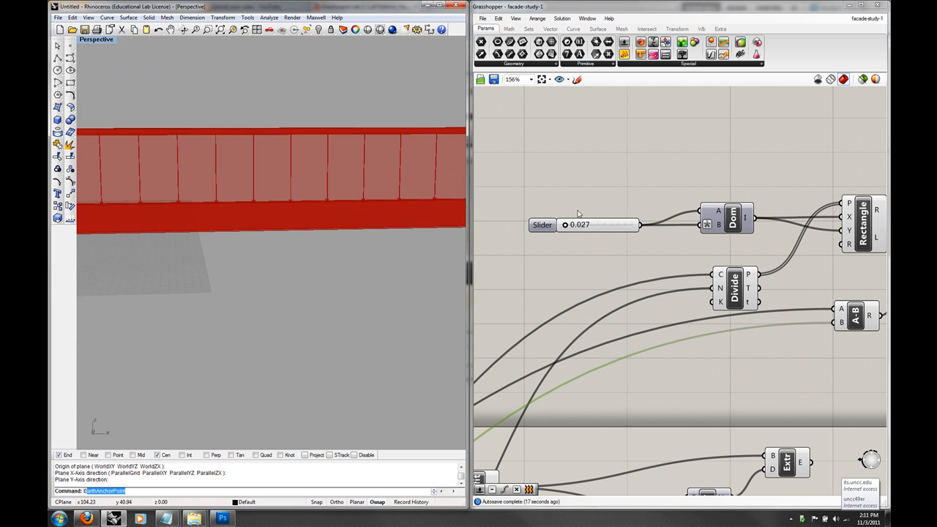
{"action": "left_click_drag", "start_coordinate": [570, 226], "coordinate": [573, 226]}
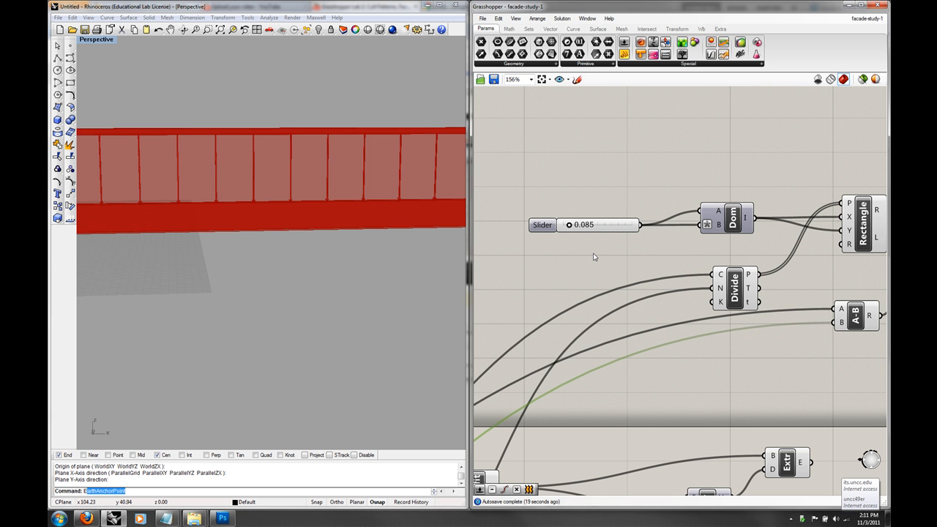
- Move the mullion count slider up beside the mullion components, set it to 27 and check the spacing in the model
{"action": "right_click_drag", "start_coordinate": [596, 254], "coordinate": [644, 223]}
{"action": "scroll", "coordinate": [645, 223], "scroll_direction": "down", "scroll_amount": 2}
{"action": "right_click_drag", "start_coordinate": [658, 289], "coordinate": [744, 196]}
{"action": "right_click_drag", "start_coordinate": [639, 240], "coordinate": [760, 197]}
{"action": "right_click_drag", "start_coordinate": [667, 311], "coordinate": [631, 330]}
{"action": "left_click_drag", "start_coordinate": [608, 352], "coordinate": [613, 134]}
{"action": "right_click_drag", "start_coordinate": [564, 149], "coordinate": [656, 193]}
{"action": "left_click_drag", "start_coordinate": [589, 180], "coordinate": [599, 182]}
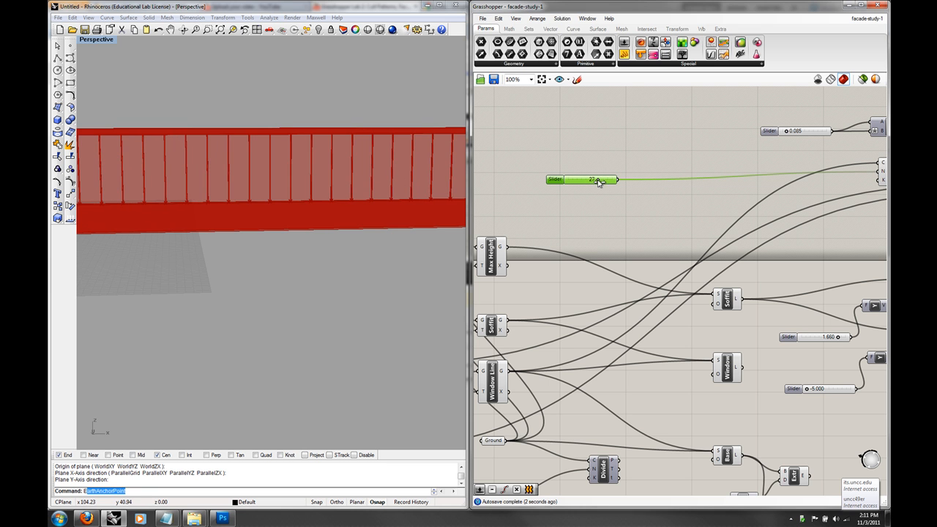
{"action": "right_click_drag", "start_coordinate": [355, 232], "coordinate": [411, 210], "text": "shift"}
{"action": "scroll", "coordinate": [330, 231], "scroll_direction": "down", "scroll_amount": 4}
{"action": "left_click", "coordinate": [673, 211]}
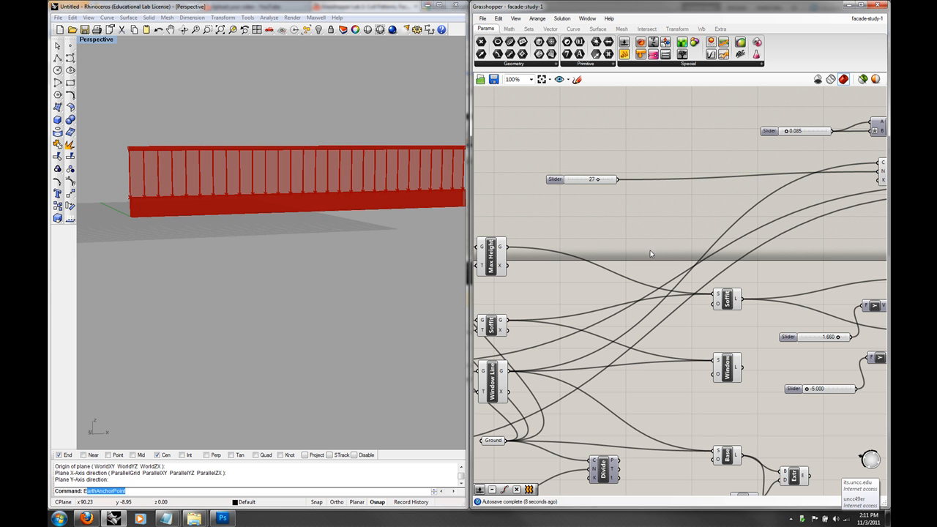
{"action": "right_click_drag", "start_coordinate": [439, 246], "coordinate": [395, 246]}
- Turn on the preview of the Divide component fed by the Ground line and move it down, clear of the neighbouring wires
{"action": "right_click_drag", "start_coordinate": [631, 221], "coordinate": [594, 211]}
{"action": "right_click_drag", "start_coordinate": [548, 402], "coordinate": [637, 257]}
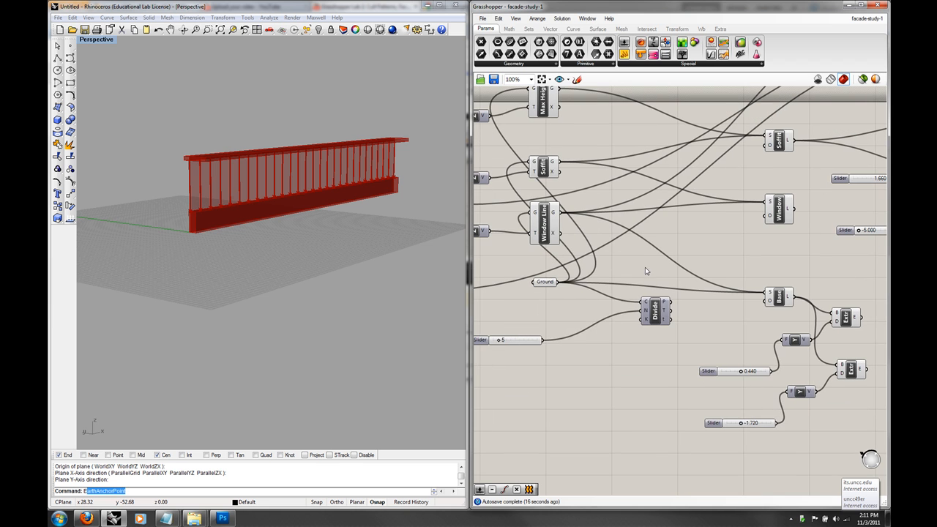
{"action": "left_click", "coordinate": [656, 313]}
{"action": "mouse_move", "coordinate": [664, 302]}
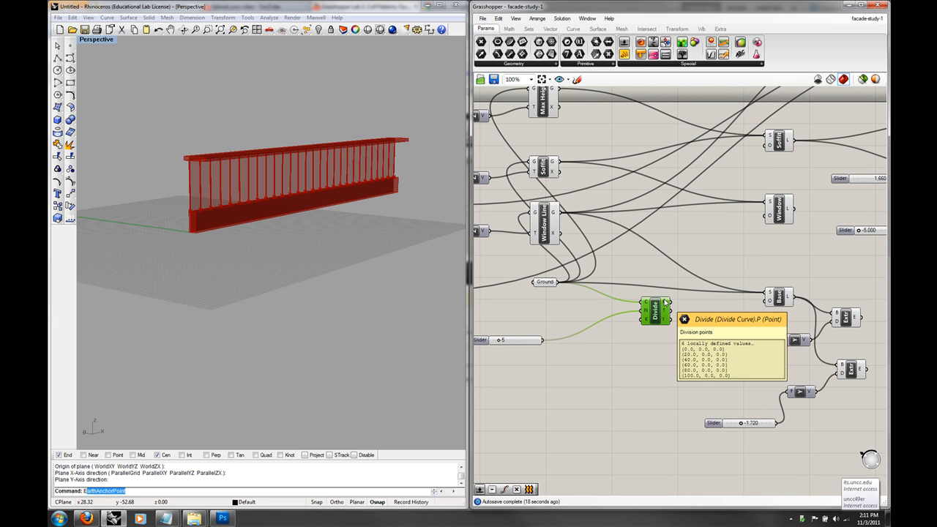
{"action": "right_click", "coordinate": [661, 306]}
{"action": "left_click", "coordinate": [684, 319]}
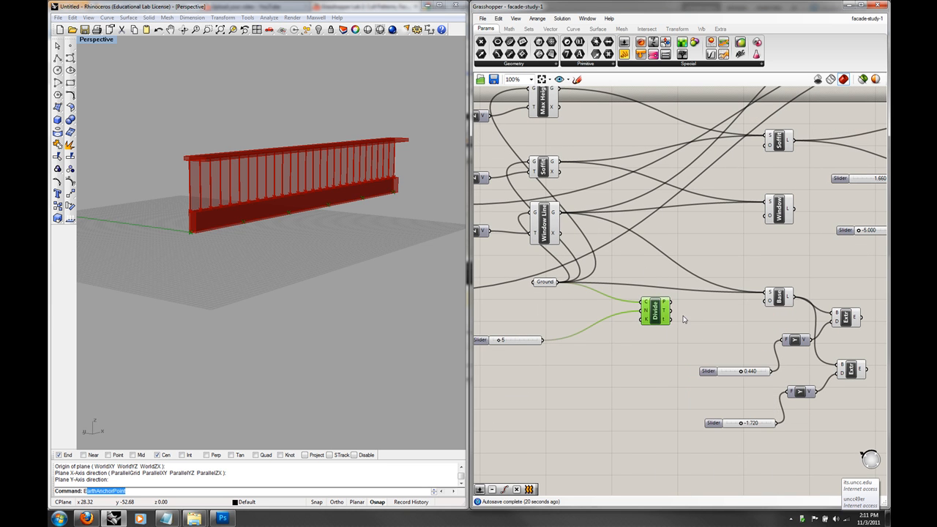
{"action": "right_click_drag", "start_coordinate": [666, 255], "coordinate": [654, 293]}
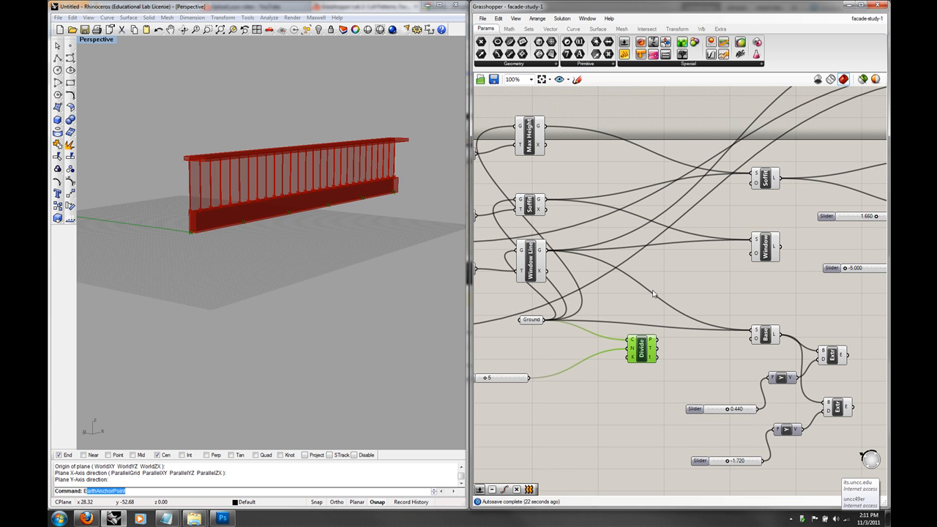
{"action": "right_click_drag", "start_coordinate": [659, 331], "coordinate": [647, 283]}
{"action": "left_click_drag", "start_coordinate": [633, 305], "coordinate": [596, 372]}
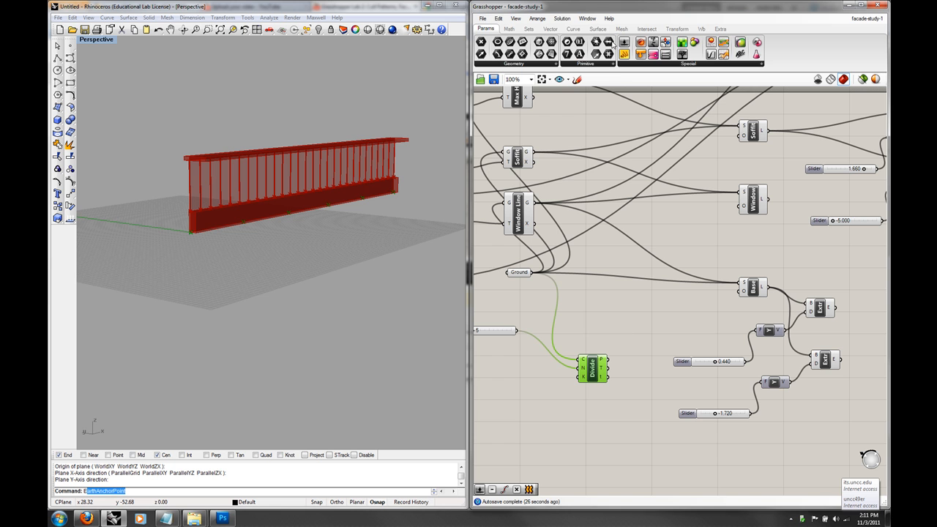
- Add a Cylinder component and arrange it beside the Divide component in the empty canvas area below the base extrusions
{"action": "left_click", "coordinate": [599, 30]}
{"action": "left_click", "coordinate": [685, 63]}
{"action": "left_click", "coordinate": [680, 163]}
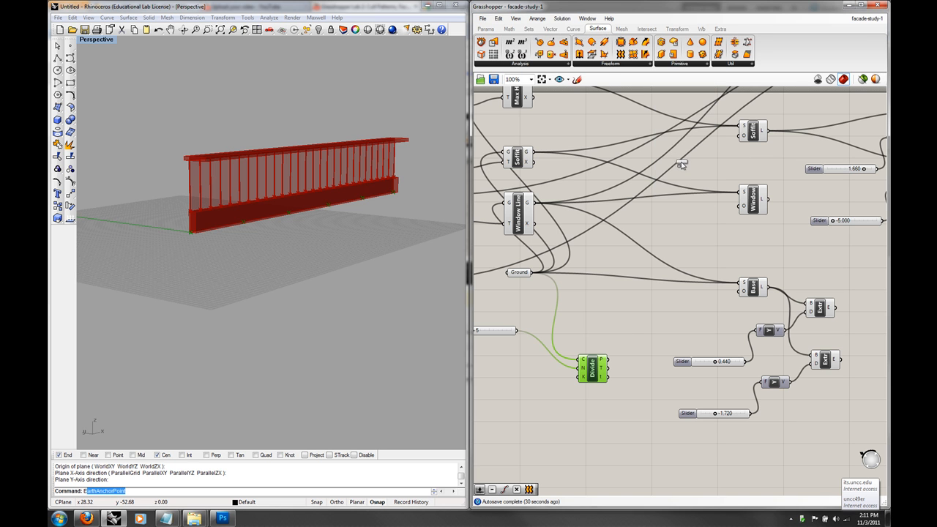
{"action": "left_click", "coordinate": [638, 363]}
{"action": "left_click_drag", "start_coordinate": [596, 371], "coordinate": [581, 452]}
{"action": "right_click_drag", "start_coordinate": [598, 454], "coordinate": [584, 328]}
{"action": "left_click_drag", "start_coordinate": [572, 329], "coordinate": [636, 389]}
{"action": "left_click_drag", "start_coordinate": [631, 227], "coordinate": [715, 364]}
- Wire the Divide component's P output into the Cylinder's B input and inspect the cylinders along the ground line
{"action": "left_click", "coordinate": [652, 382]}
{"action": "left_click_drag", "start_coordinate": [651, 382], "coordinate": [699, 365]}
{"action": "right_click_drag", "start_coordinate": [328, 274], "coordinate": [257, 228]}
{"action": "scroll", "coordinate": [256, 227], "scroll_direction": "up", "scroll_amount": 3}
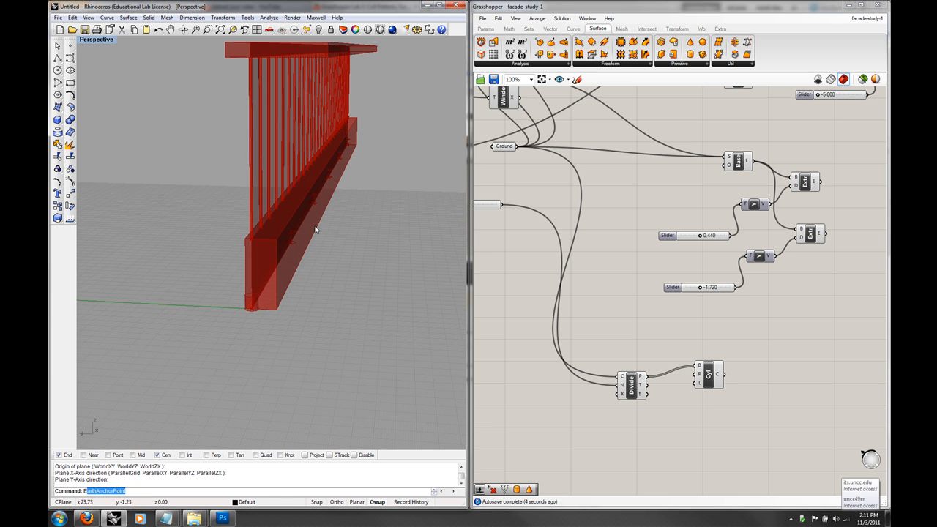
{"action": "mouse_move", "coordinate": [259, 289]}
{"action": "right_mouse_down"}
{"action": "mouse_move", "coordinate": [262, 280]}
{"action": "mouse_move", "coordinate": [254, 288]}
{"action": "right_mouse_up"}
{"action": "scroll", "coordinate": [294, 202], "scroll_direction": "up", "scroll_amount": 6}
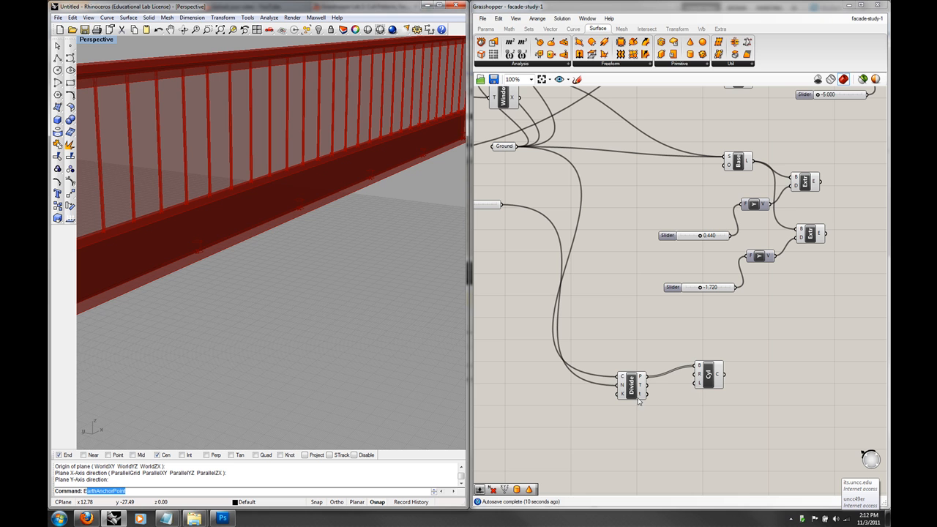
- Add a number slider and place it below the Divide component
{"action": "right_click_drag", "start_coordinate": [673, 318], "coordinate": [701, 294]}
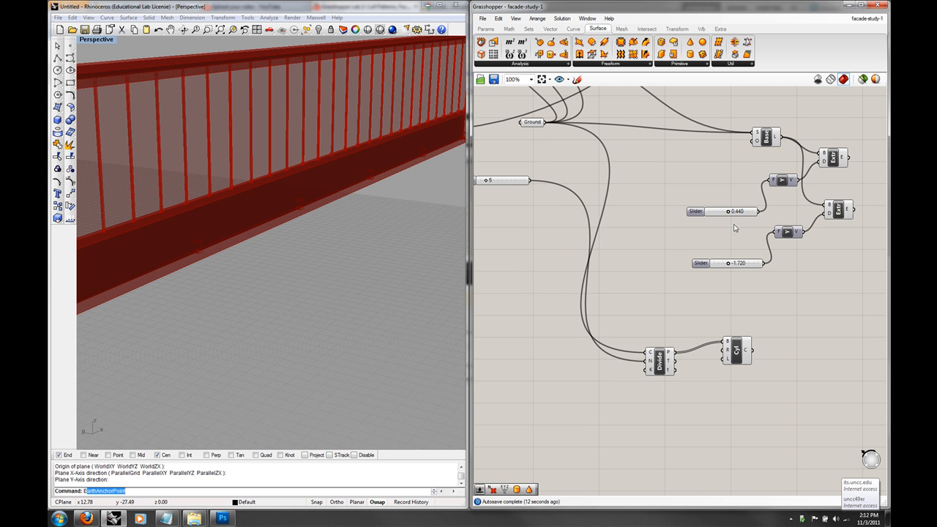
{"action": "double_click", "coordinate": [608, 387]}
{"action": "type", "text": "num"}
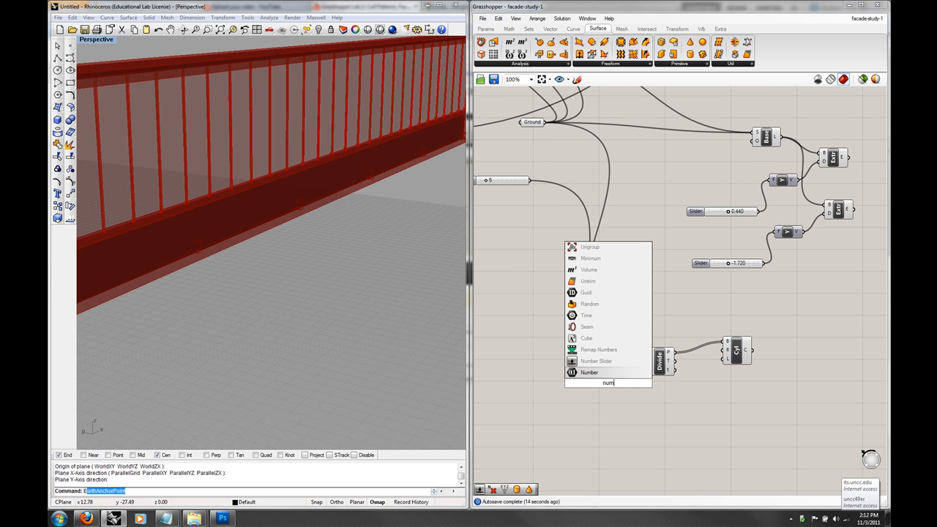
{"action": "left_click", "coordinate": [596, 360]}
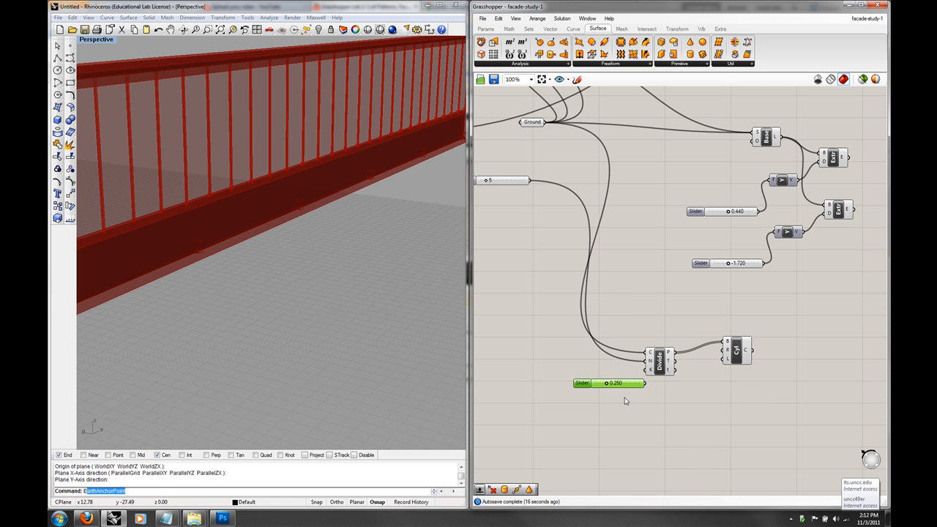
{"action": "left_click_drag", "start_coordinate": [629, 383], "coordinate": [631, 423]}
- Set the new slider's maximum to 5
{"action": "right_click", "coordinate": [630, 423]}
{"action": "left_click", "coordinate": [652, 446]}
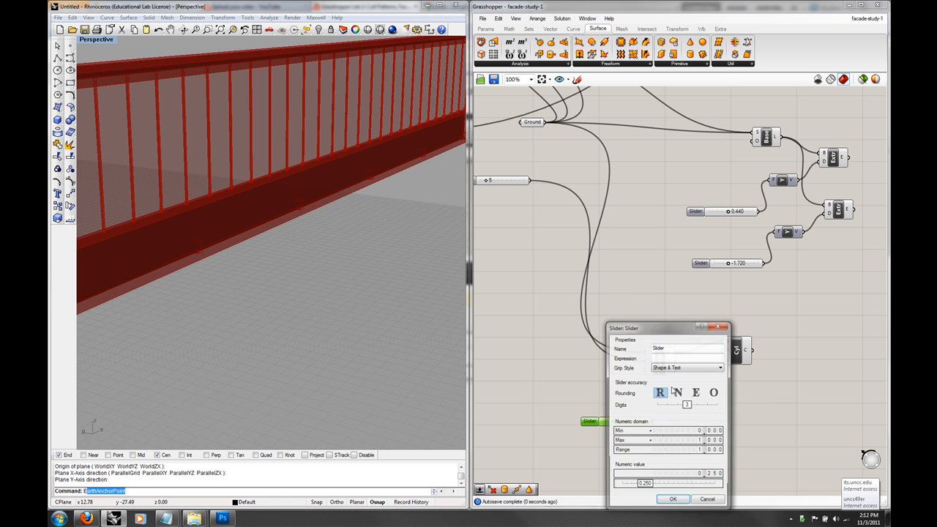
{"action": "double_click", "coordinate": [704, 442]}
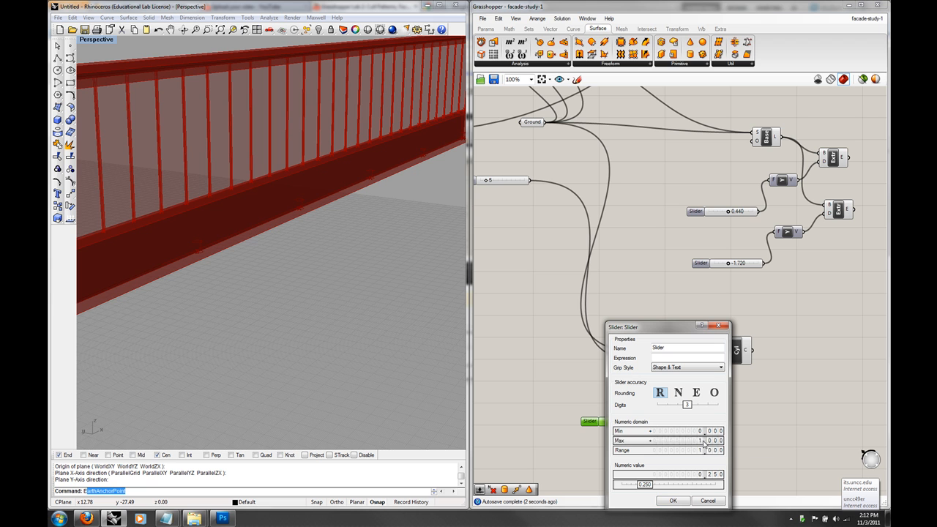
{"action": "type", "text": "5"}
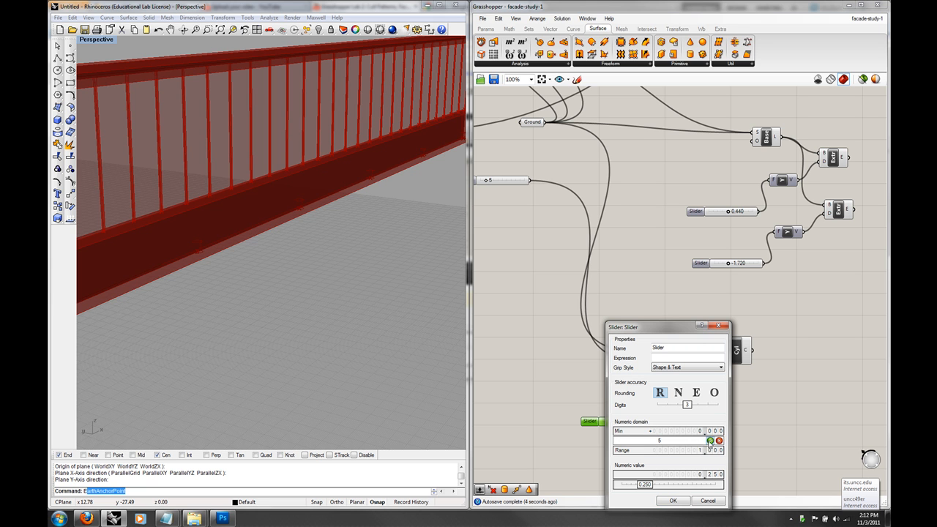
{"action": "left_click", "coordinate": [710, 440]}
{"action": "left_click", "coordinate": [685, 502]}
{"action": "left_click", "coordinate": [679, 432]}
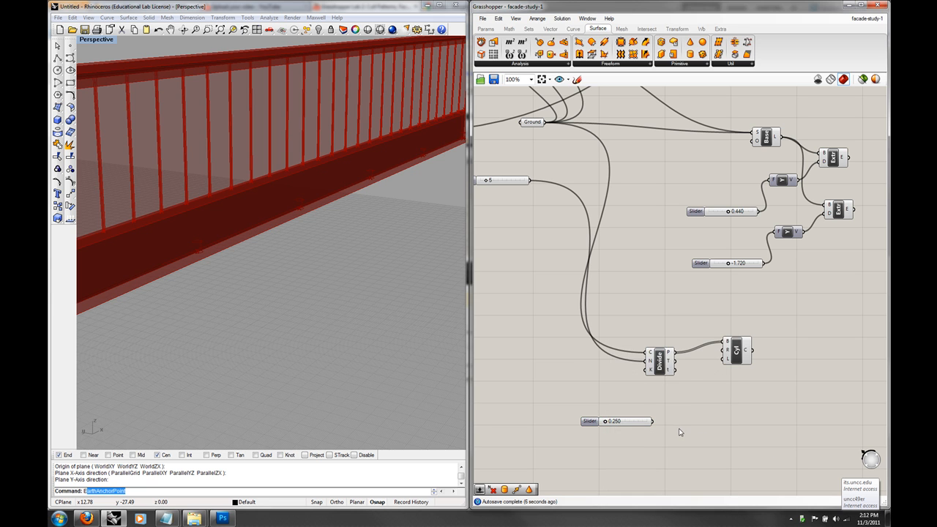
- Wire the new slider into the Cylinder's R input and set the radius to 3.450
{"action": "left_click_drag", "start_coordinate": [652, 421], "coordinate": [724, 350]}
{"action": "left_click_drag", "start_coordinate": [611, 423], "coordinate": [637, 420]}
{"action": "scroll", "coordinate": [281, 314], "scroll_direction": "down", "scroll_amount": 5}
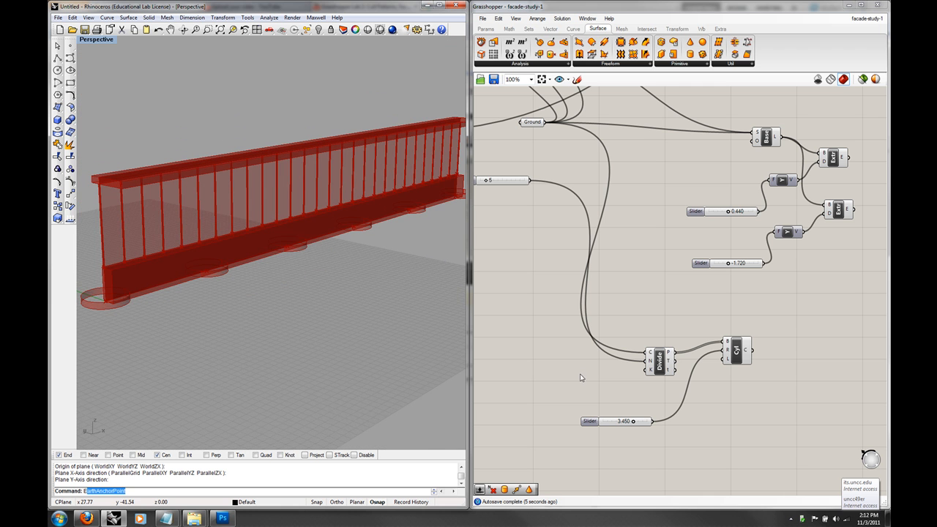
- Wire the 18.000 maximum height slider into the Cylinder's L input and reduce the radius slider to 2.356
{"action": "right_click_drag", "start_coordinate": [581, 375], "coordinate": [599, 326]}
{"action": "scroll", "coordinate": [649, 374], "scroll_direction": "down", "scroll_amount": 3}
{"action": "left_click_drag", "start_coordinate": [560, 208], "coordinate": [713, 359]}
{"action": "mouse_move", "coordinate": [332, 294]}
{"action": "right_mouse_down"}
{"action": "mouse_move", "coordinate": [264, 280]}
{"action": "mouse_move", "coordinate": [309, 276]}
{"action": "mouse_move", "coordinate": [343, 288]}
{"action": "right_mouse_up"}
{"action": "scroll", "coordinate": [264, 281], "scroll_direction": "down", "scroll_amount": 3}
{"action": "scroll", "coordinate": [294, 259], "scroll_direction": "up", "scroll_amount": 5}
{"action": "right_click_drag", "start_coordinate": [293, 259], "coordinate": [273, 256]}
{"action": "left_click_drag", "start_coordinate": [703, 402], "coordinate": [697, 405]}
{"action": "right_click_drag", "start_coordinate": [388, 353], "coordinate": [362, 267]}
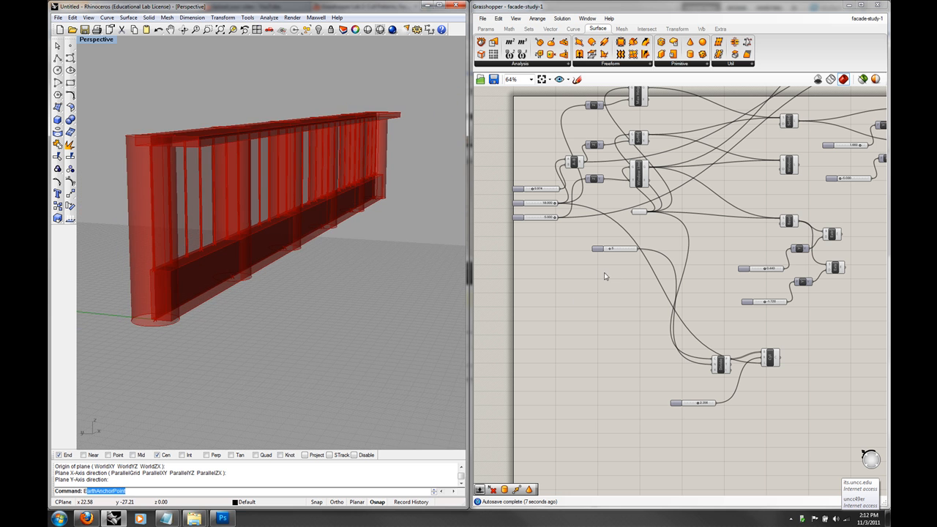
- Move the Ground parameter out of the component cluster to the empty canvas ahead of the height sliders
{"action": "scroll", "coordinate": [568, 224], "scroll_direction": "up", "scroll_amount": 2}
{"action": "left_click", "coordinate": [590, 230]}
{"action": "left_click_drag", "start_coordinate": [591, 233], "coordinate": [506, 312]}
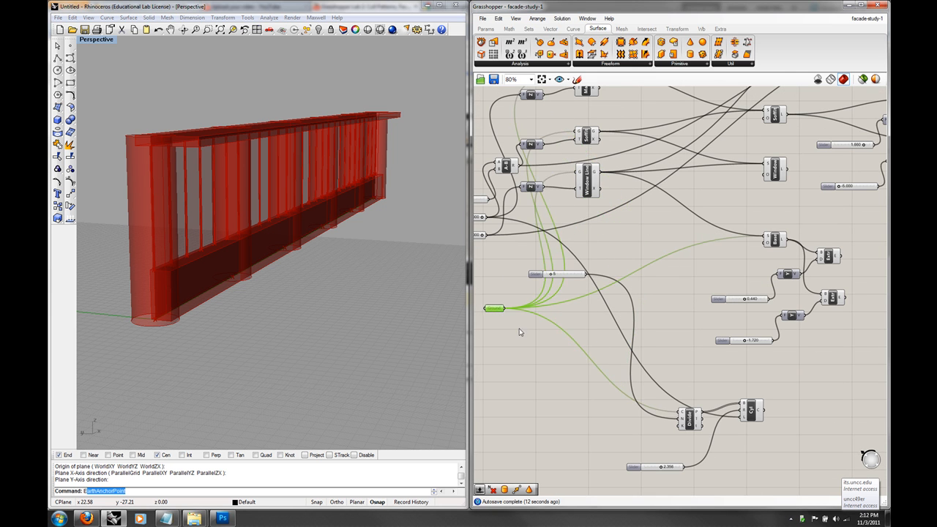
{"action": "right_click_drag", "start_coordinate": [506, 312], "coordinate": [616, 275]}
{"action": "left_click_drag", "start_coordinate": [616, 275], "coordinate": [480, 299]}
{"action": "left_click", "coordinate": [634, 298]}
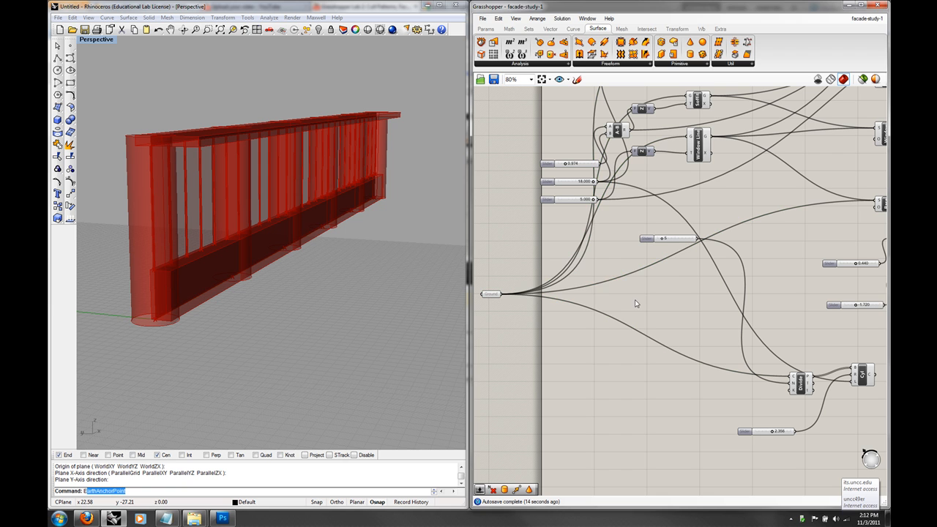
- Add a curve Offset component and place it just below the Ground parameter's wires
{"action": "double_click", "coordinate": [635, 301]}
{"action": "type", "text": "off"}
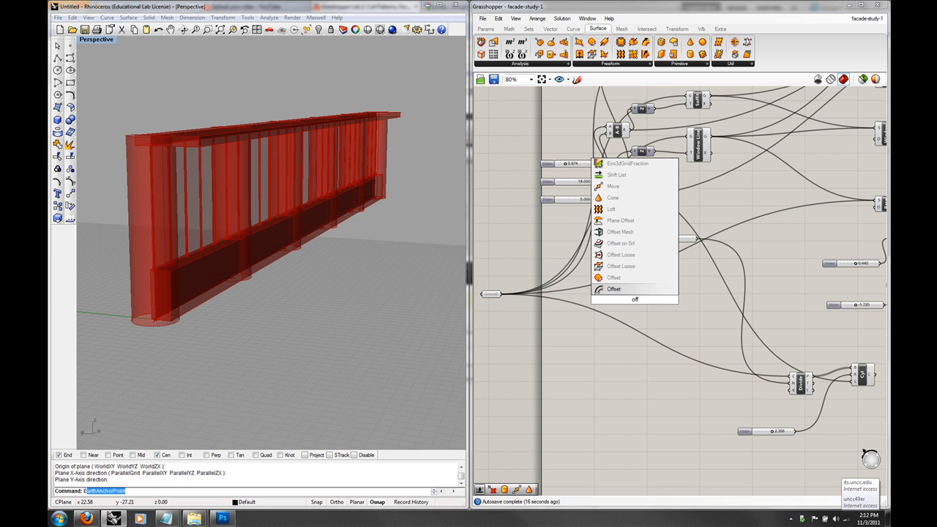
{"action": "left_click", "coordinate": [617, 290]}
{"action": "left_click_drag", "start_coordinate": [623, 299], "coordinate": [584, 355]}
{"action": "left_click", "coordinate": [680, 301]}
- Turn off the preview of all mullion, soffit, window and base components so the cylinders can be inspected alone
{"action": "scroll", "coordinate": [680, 301], "scroll_direction": "down", "scroll_amount": 4}
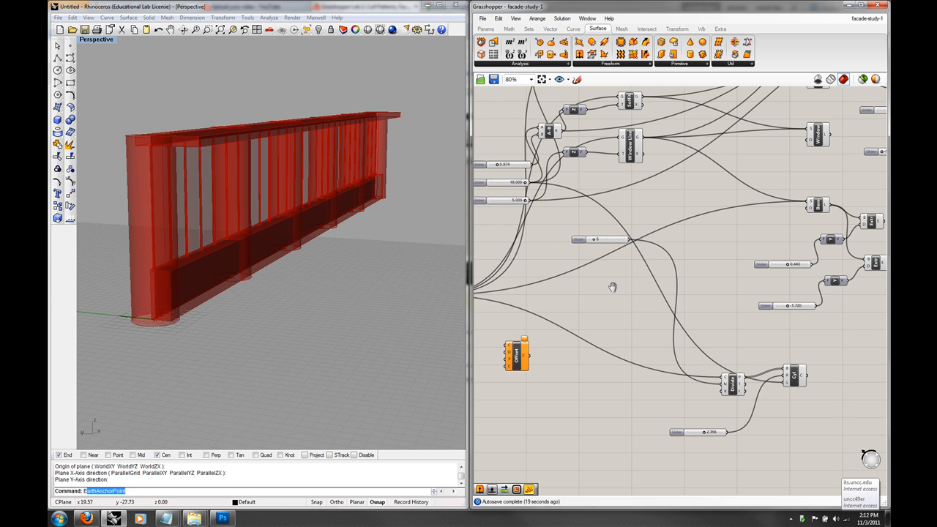
{"action": "scroll", "coordinate": [809, 320], "scroll_direction": "down", "scroll_amount": 2}
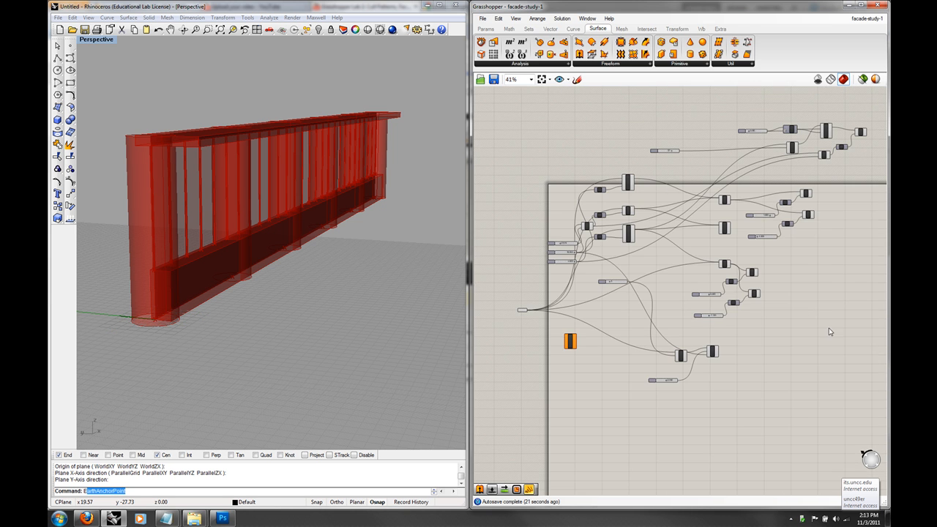
{"action": "left_click_drag", "start_coordinate": [808, 341], "coordinate": [599, 133]}
{"action": "right_click", "coordinate": [623, 117]}
{"action": "left_click", "coordinate": [654, 135]}
{"action": "right_click_drag", "start_coordinate": [386, 226], "coordinate": [327, 251]}
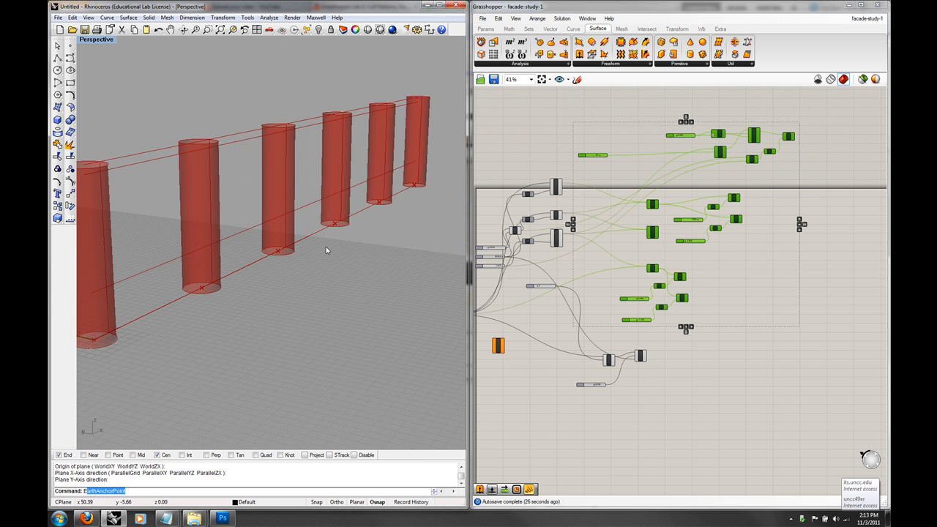
{"action": "right_click_drag", "start_coordinate": [278, 278], "coordinate": [423, 287]}
{"action": "scroll", "coordinate": [647, 357], "scroll_direction": "up", "scroll_amount": 5}
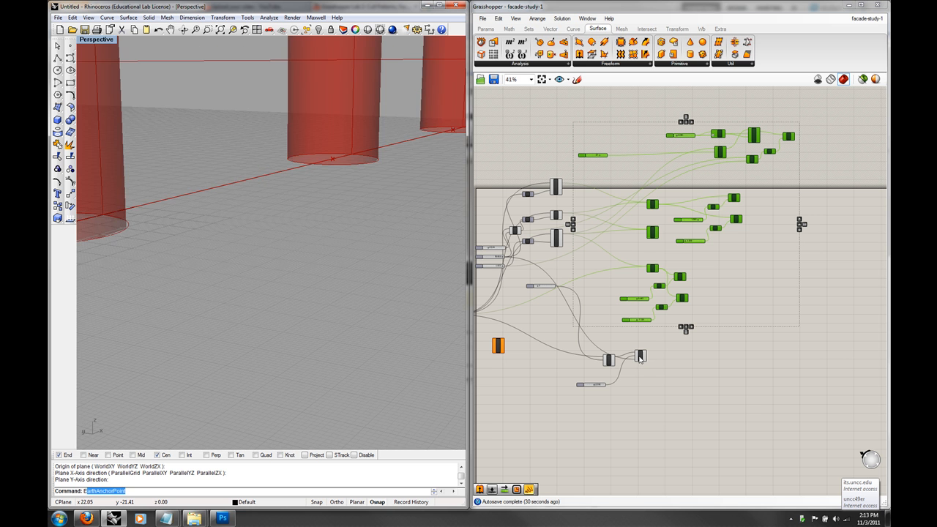
{"action": "scroll", "coordinate": [408, 260], "scroll_direction": "down", "scroll_amount": 5}
{"action": "right_click_drag", "start_coordinate": [348, 262], "coordinate": [349, 333], "text": "shift"}
{"action": "left_click", "coordinate": [632, 375]}
- Turn off the preview of the Cylinder component
{"action": "scroll", "coordinate": [643, 369], "scroll_direction": "up", "scroll_amount": 3}
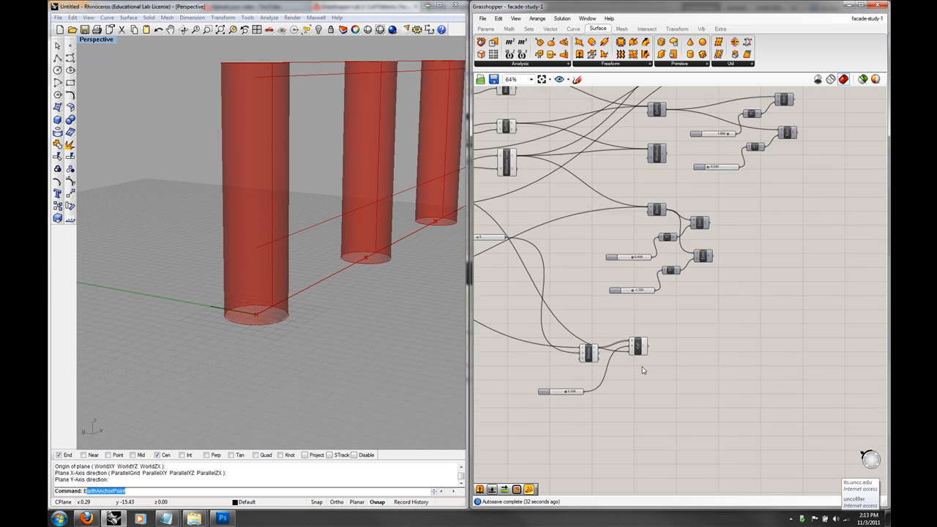
{"action": "left_click", "coordinate": [637, 347]}
{"action": "right_click", "coordinate": [637, 346]}
{"action": "left_click", "coordinate": [643, 356]}
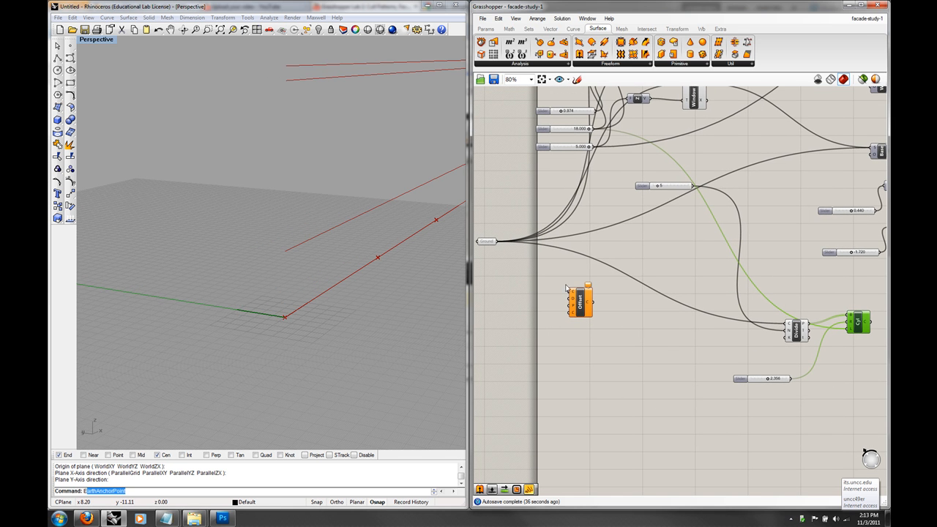
- Wire the Ground parameter into the Offset component's C input and inspect the offset line in the model
{"action": "left_click", "coordinate": [489, 242]}
{"action": "left_click", "coordinate": [494, 253]}
{"action": "left_click_drag", "start_coordinate": [499, 242], "coordinate": [570, 292]}
{"action": "right_click_drag", "start_coordinate": [365, 318], "coordinate": [371, 319]}
{"action": "left_click", "coordinate": [588, 307]}
{"action": "right_click_drag", "start_coordinate": [445, 289], "coordinate": [363, 292]}
- Add a number slider below the Offset component and set its maximum to 3
{"action": "left_click", "coordinate": [564, 350]}
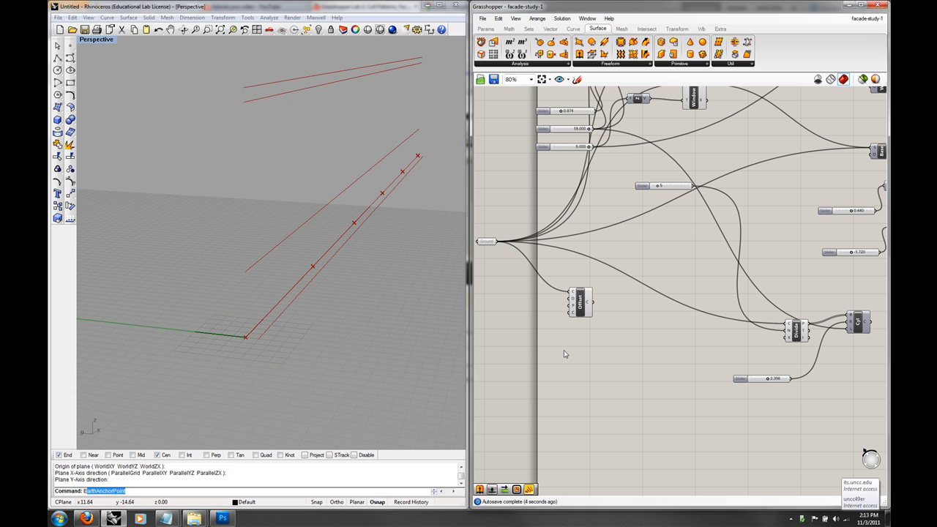
{"action": "double_click", "coordinate": [564, 350]}
{"action": "type", "text": "num"}
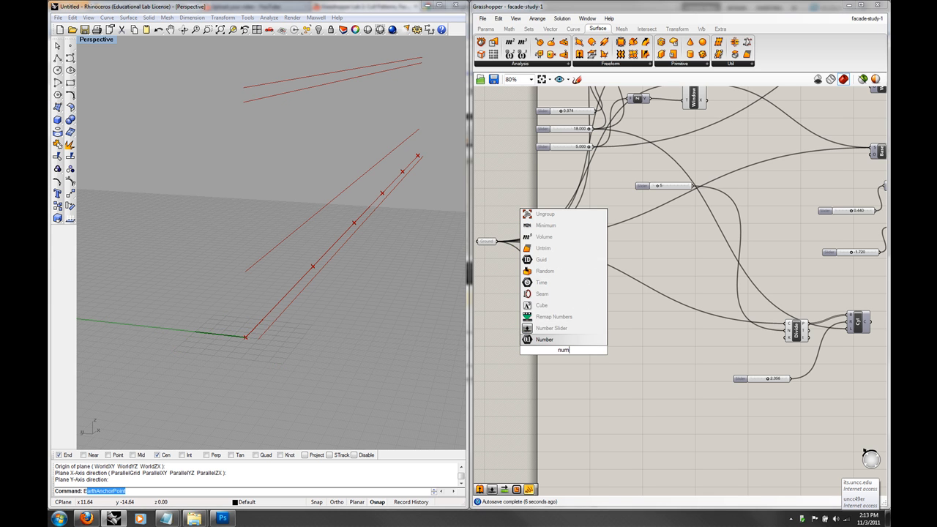
{"action": "left_click", "coordinate": [545, 328]}
{"action": "right_click", "coordinate": [520, 337]}
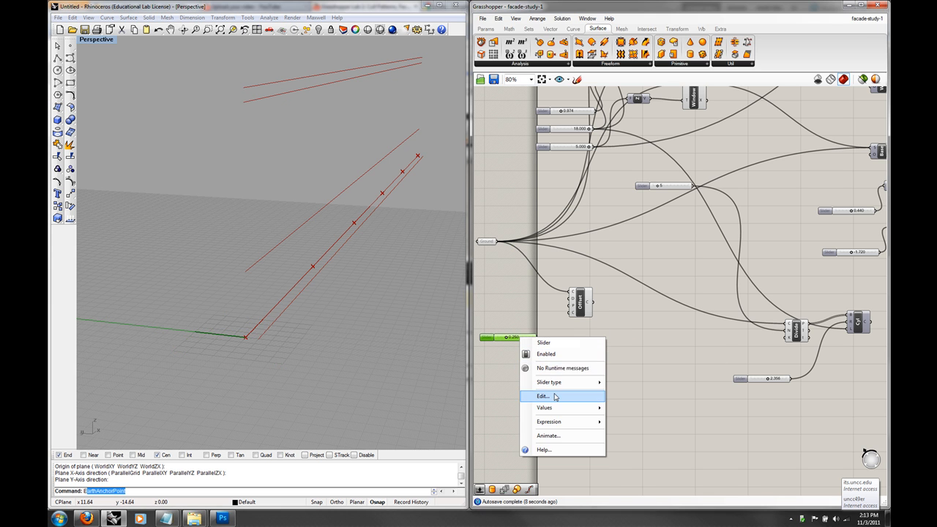
{"action": "left_click", "coordinate": [543, 395]}
{"action": "double_click", "coordinate": [583, 417]}
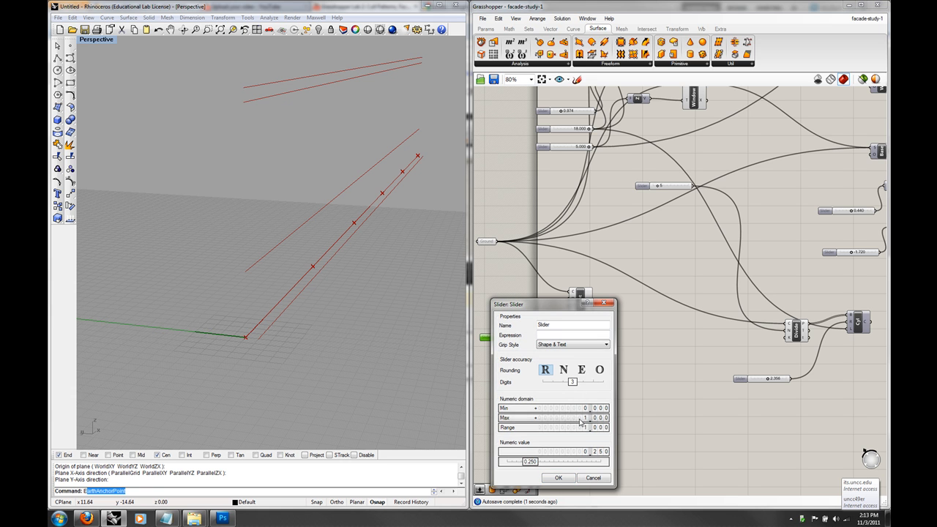
{"action": "left_click", "coordinate": [595, 417]}
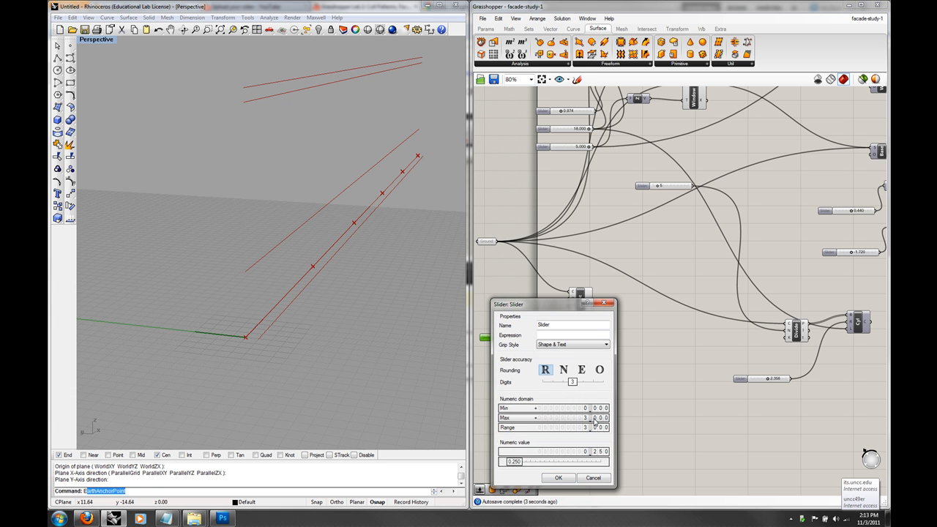
{"action": "left_click", "coordinate": [558, 477]}
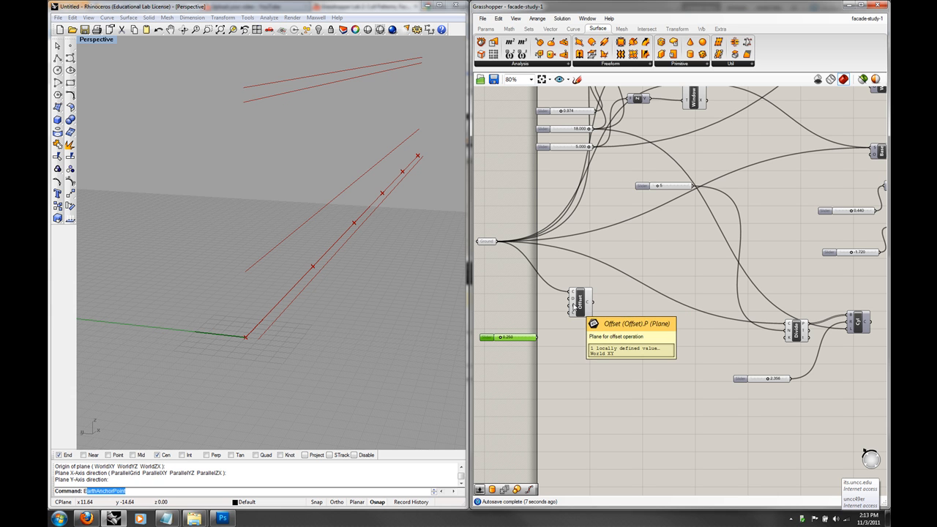
- Wire the new slider into the Offset's D input and disconnect everything from its P input
{"action": "left_click_drag", "start_coordinate": [559, 312], "coordinate": [569, 308]}
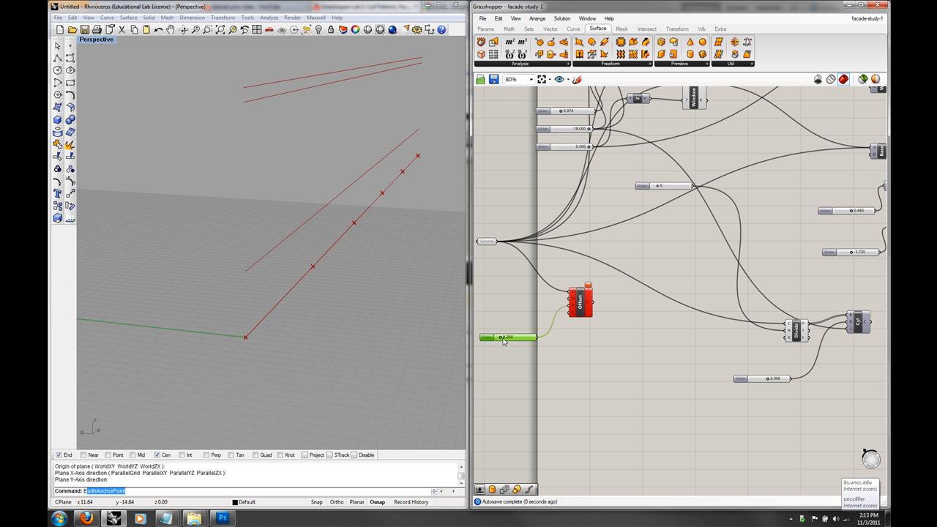
{"action": "left_click_drag", "start_coordinate": [500, 339], "coordinate": [508, 340]}
{"action": "left_click_drag", "start_coordinate": [564, 312], "coordinate": [572, 303]}
{"action": "right_click", "coordinate": [573, 307]}
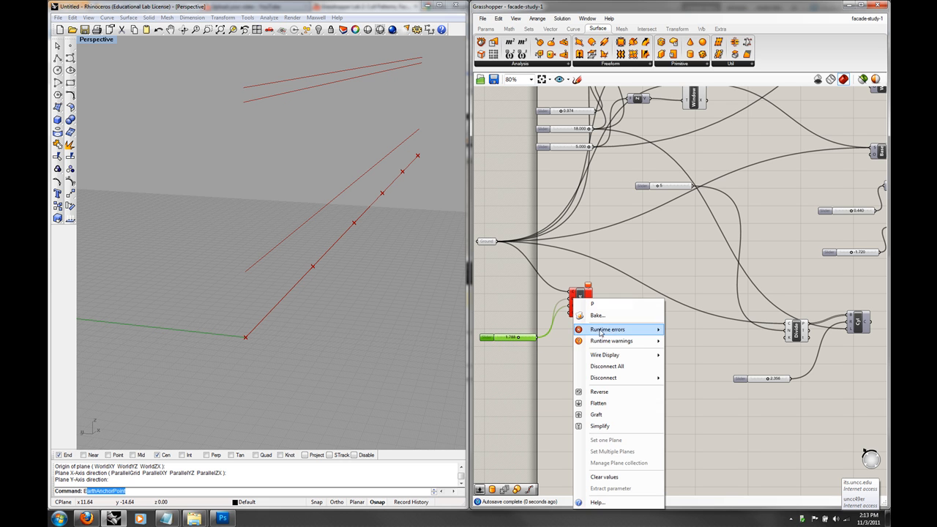
{"action": "left_click", "coordinate": [608, 367]}
- Raise the offset distance slider to 3.000 and wire the Offset output into the column Divide component's C input
{"action": "left_click_drag", "start_coordinate": [519, 337], "coordinate": [538, 337]}
{"action": "left_click_drag", "start_coordinate": [589, 308], "coordinate": [788, 323]}
{"action": "left_click", "coordinate": [667, 326]}
{"action": "right_click_drag", "start_coordinate": [393, 301], "coordinate": [398, 297]}
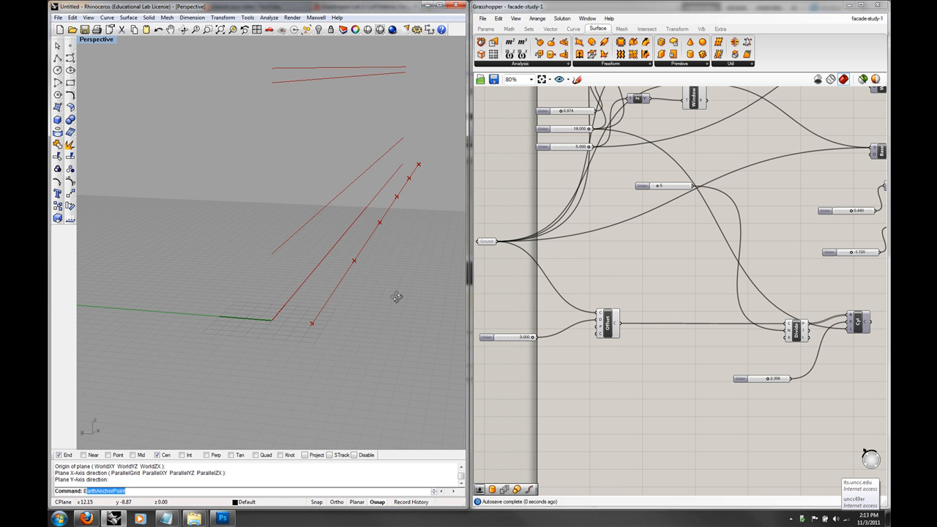
- Turn the Cylinder component's preview back on and set its radius slider to 0.419
{"action": "right_click_drag", "start_coordinate": [721, 289], "coordinate": [625, 289]}
{"action": "left_click", "coordinate": [766, 327]}
{"action": "right_click", "coordinate": [766, 327]}
{"action": "left_click", "coordinate": [783, 338]}
{"action": "left_click_drag", "start_coordinate": [671, 379], "coordinate": [657, 380]}
{"action": "right_click_drag", "start_coordinate": [541, 340], "coordinate": [680, 341]}
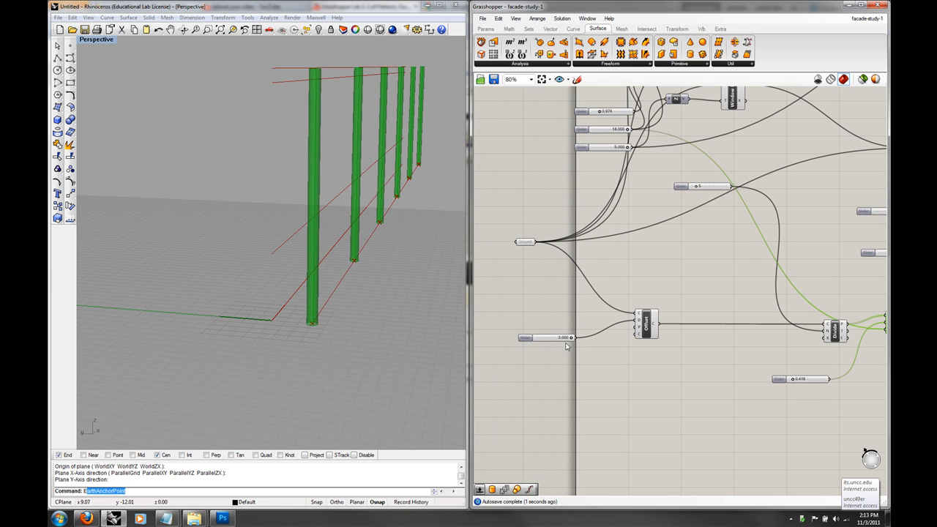
{"action": "left_click_drag", "start_coordinate": [570, 339], "coordinate": [583, 341]}
{"action": "right_click_drag", "start_coordinate": [351, 331], "coordinate": [333, 331]}
- Select all components on the canvas and turn their preview on to show the whole facade with the columns
{"action": "scroll", "coordinate": [683, 270], "scroll_direction": "down", "scroll_amount": 8}
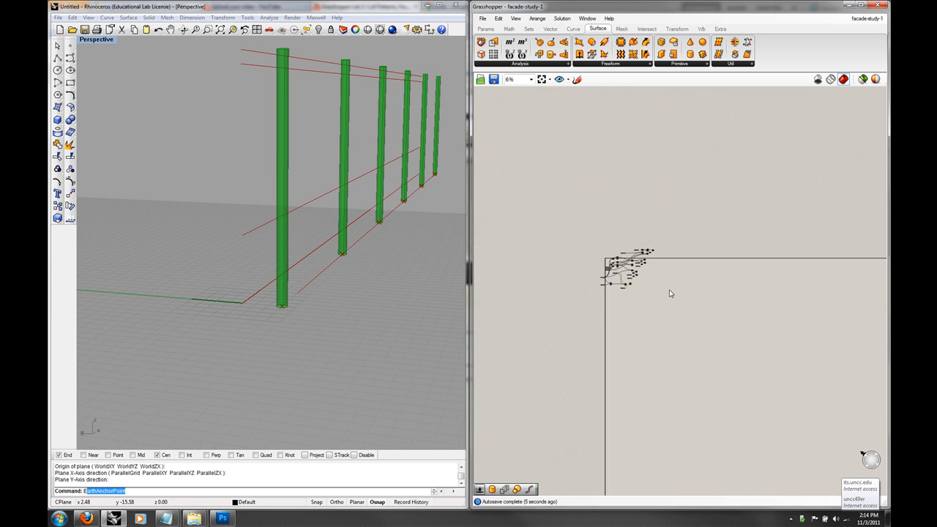
{"action": "scroll", "coordinate": [647, 273], "scroll_direction": "up", "scroll_amount": 4}
{"action": "left_click_drag", "start_coordinate": [697, 313], "coordinate": [524, 164]}
{"action": "right_click", "coordinate": [576, 168]}
{"action": "left_click", "coordinate": [592, 213]}
{"action": "right_click_drag", "start_coordinate": [398, 233], "coordinate": [421, 232]}
{"action": "left_click", "coordinate": [613, 299]}
- Try a radius of 0.163 for the columns, and settle on a slightly larger radius after comparing with the facade
{"action": "scroll", "coordinate": [604, 305], "scroll_direction": "up", "scroll_amount": 2}
{"action": "right_click_drag", "start_coordinate": [583, 307], "coordinate": [620, 303]}
{"action": "scroll", "coordinate": [553, 333], "scroll_direction": "up", "scroll_amount": 5}
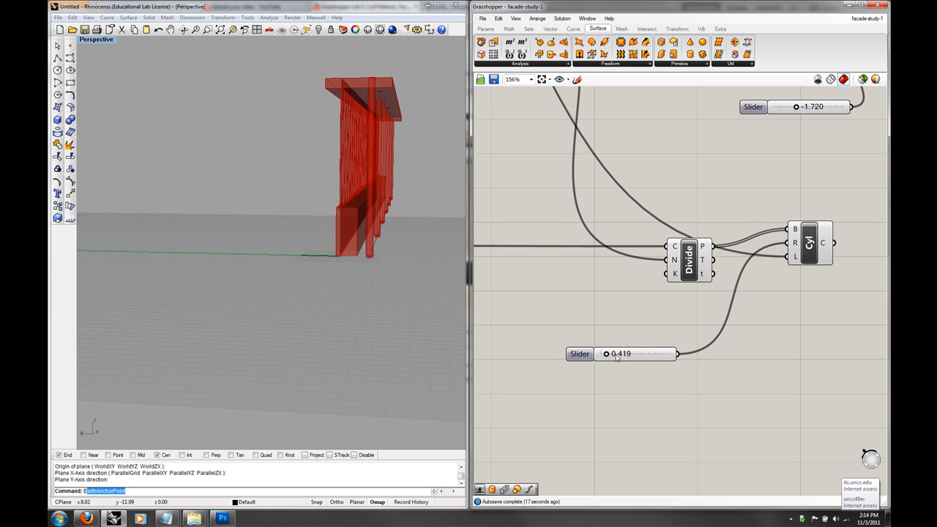
{"action": "left_click_drag", "start_coordinate": [609, 355], "coordinate": [607, 356]}
{"action": "mouse_move", "coordinate": [374, 259]}
{"action": "right_mouse_down"}
{"action": "mouse_move", "coordinate": [363, 256]}
{"action": "mouse_move", "coordinate": [371, 259]}
{"action": "right_mouse_up"}
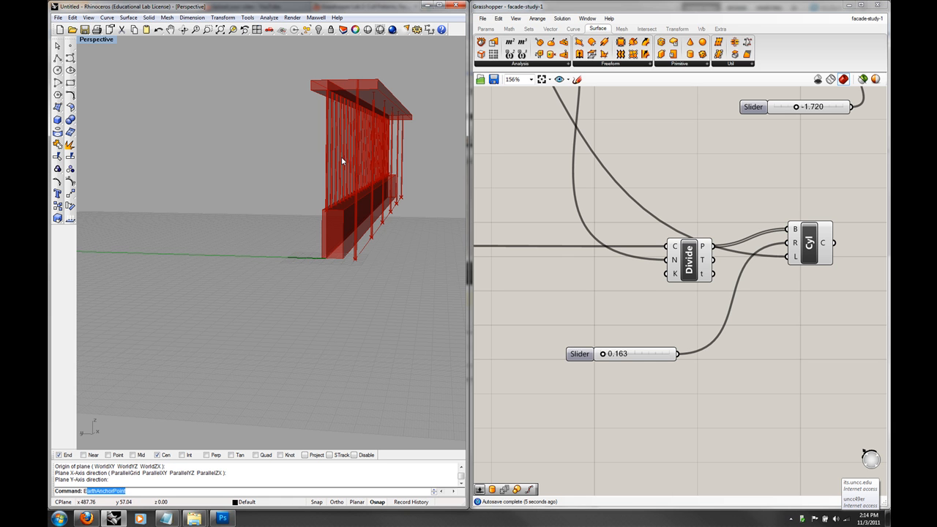
{"action": "right_click_drag", "start_coordinate": [393, 176], "coordinate": [382, 181]}
{"action": "left_click_drag", "start_coordinate": [606, 358], "coordinate": [609, 357]}
{"action": "right_click_drag", "start_coordinate": [343, 274], "coordinate": [331, 253]}
- Set the slider subtracted from the 18.000 maximum height to 2.332 to deepen the soffit band
{"action": "scroll", "coordinate": [306, 272], "scroll_direction": "down", "scroll_amount": 5}
{"action": "right_click_drag", "start_coordinate": [558, 293], "coordinate": [823, 277]}
{"action": "scroll", "coordinate": [611, 253], "scroll_direction": "down", "scroll_amount": 1}
{"action": "right_click_drag", "start_coordinate": [611, 253], "coordinate": [739, 399]}
{"action": "right_click_drag", "start_coordinate": [679, 232], "coordinate": [638, 387]}
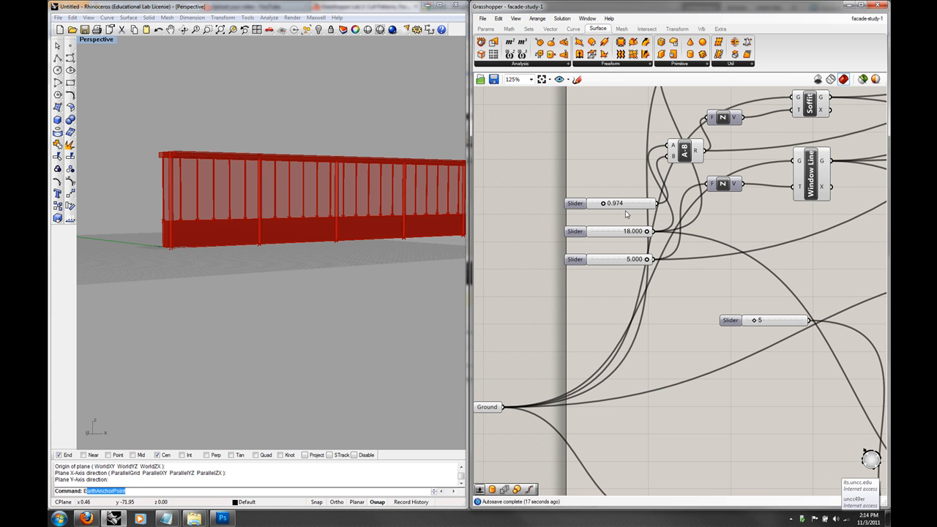
{"action": "left_click_drag", "start_coordinate": [611, 207], "coordinate": [621, 205]}
{"action": "right_click_drag", "start_coordinate": [242, 243], "coordinate": [250, 329]}
{"action": "right_click_drag", "start_coordinate": [296, 349], "coordinate": [245, 291]}
- Switch the Rhino viewport to the Front view and fit the full length of the facade in it
{"action": "type", "text": "front"}
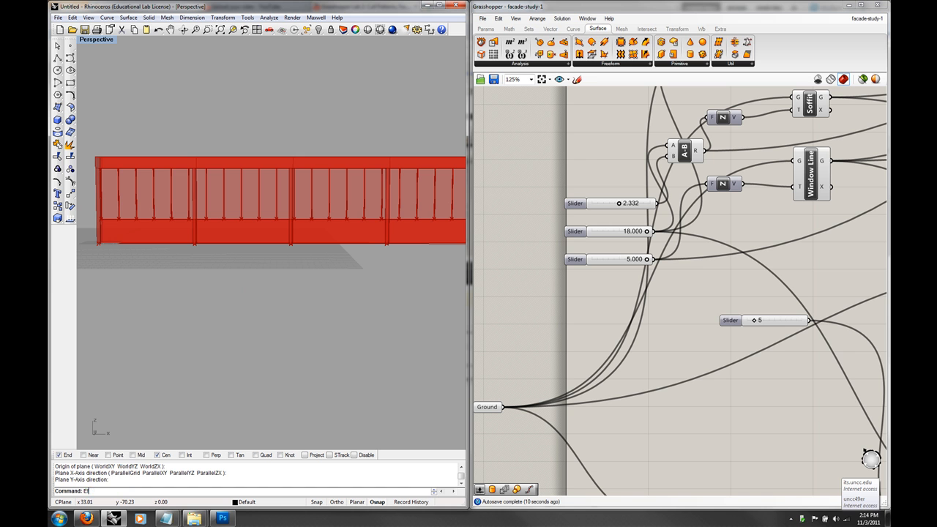
{"action": "key", "text": "Return"}
{"action": "type", "text": "front"}
{"action": "key", "text": "Return"}
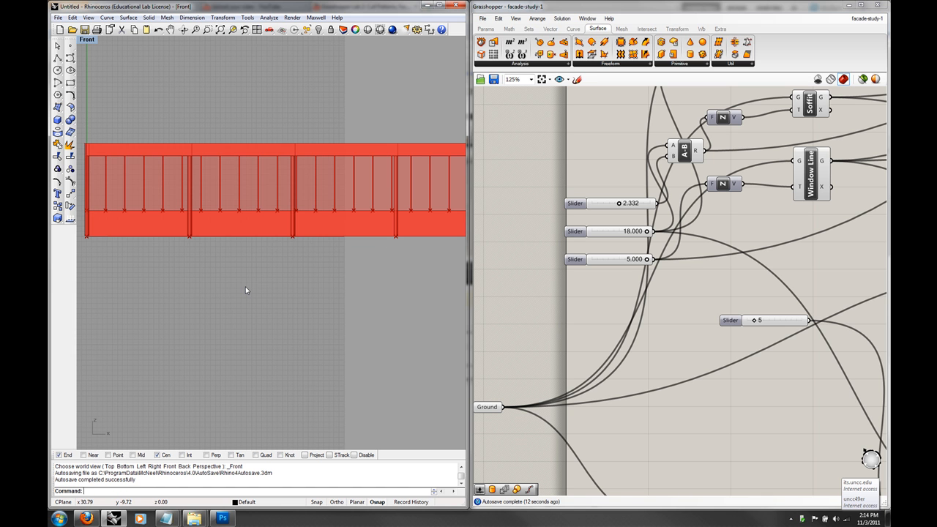
{"action": "scroll", "coordinate": [245, 287], "scroll_direction": "down", "scroll_amount": 2}
{"action": "right_click_drag", "start_coordinate": [322, 273], "coordinate": [279, 271]}
{"action": "scroll", "coordinate": [274, 265], "scroll_direction": "down", "scroll_amount": 1}
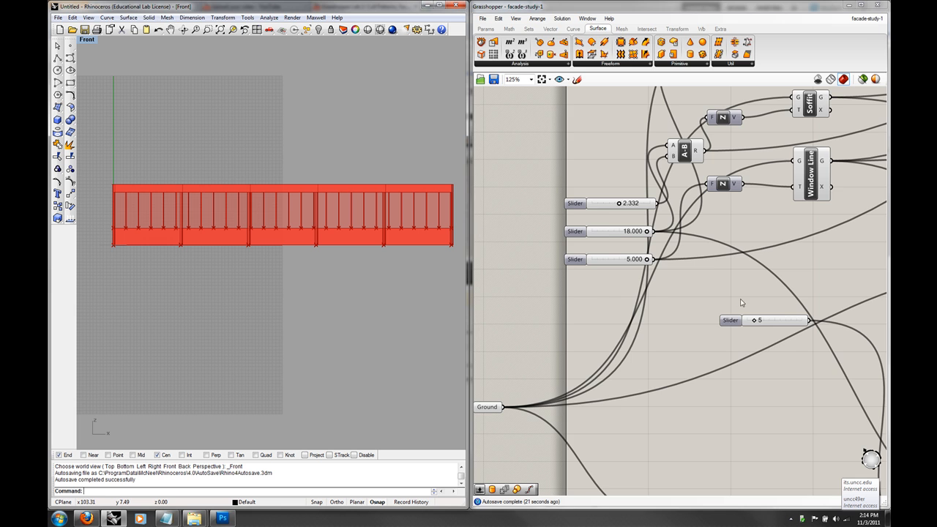
- Move the mullion division slider down the canvas to sit directly above the column count slider
{"action": "scroll", "coordinate": [740, 302], "scroll_direction": "down", "scroll_amount": 5}
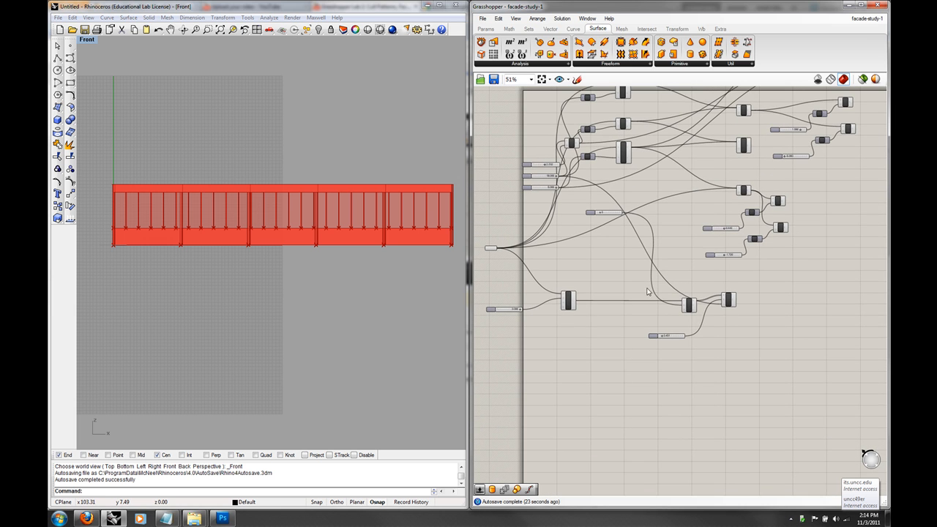
{"action": "scroll", "coordinate": [615, 295], "scroll_direction": "up", "scroll_amount": 1}
{"action": "mouse_move", "coordinate": [617, 294]}
{"action": "right_mouse_down"}
{"action": "mouse_move", "coordinate": [667, 276]}
{"action": "mouse_move", "coordinate": [620, 285]}
{"action": "right_mouse_up"}
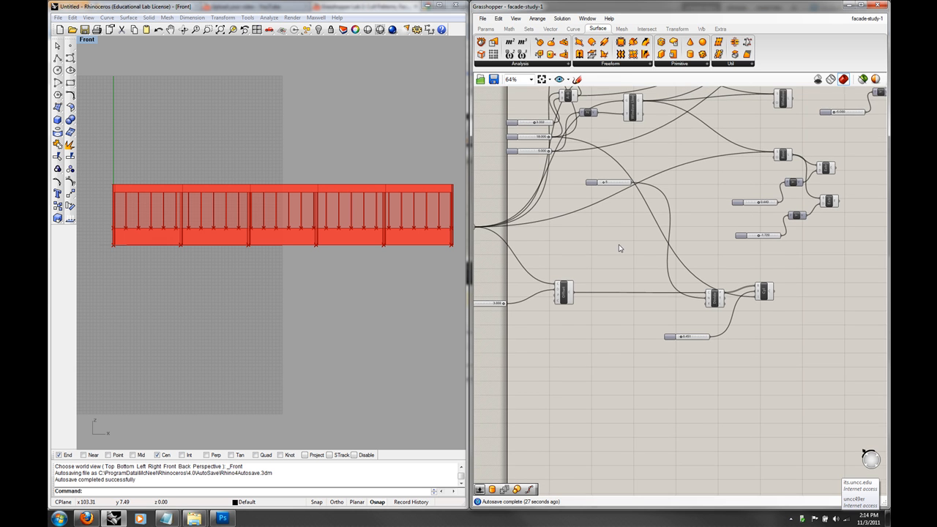
{"action": "right_click_drag", "start_coordinate": [619, 249], "coordinate": [616, 345]}
{"action": "right_click_drag", "start_coordinate": [648, 241], "coordinate": [762, 201]}
{"action": "right_click_drag", "start_coordinate": [738, 252], "coordinate": [639, 280]}
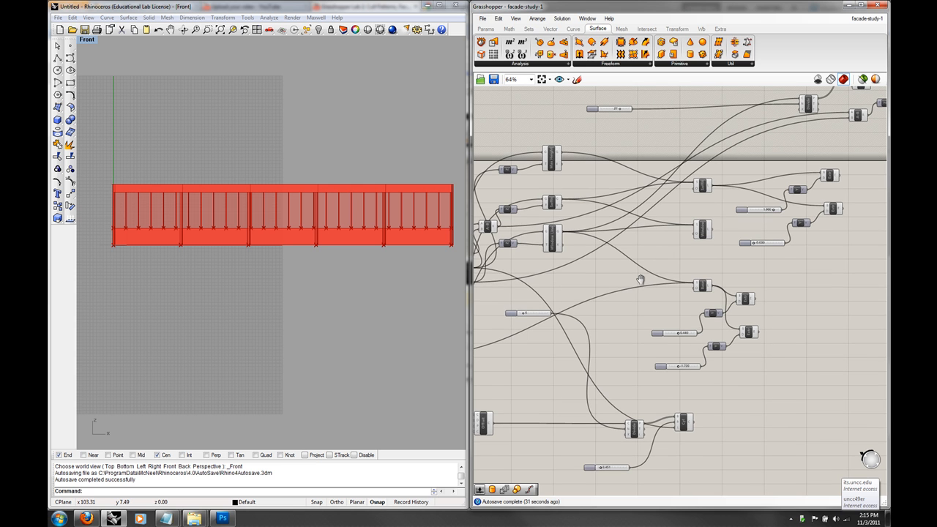
{"action": "mouse_move", "coordinate": [626, 111]}
{"action": "left_click_drag", "start_coordinate": [625, 111], "coordinate": [545, 304]}
{"action": "scroll", "coordinate": [535, 327], "scroll_direction": "up", "scroll_amount": 1}
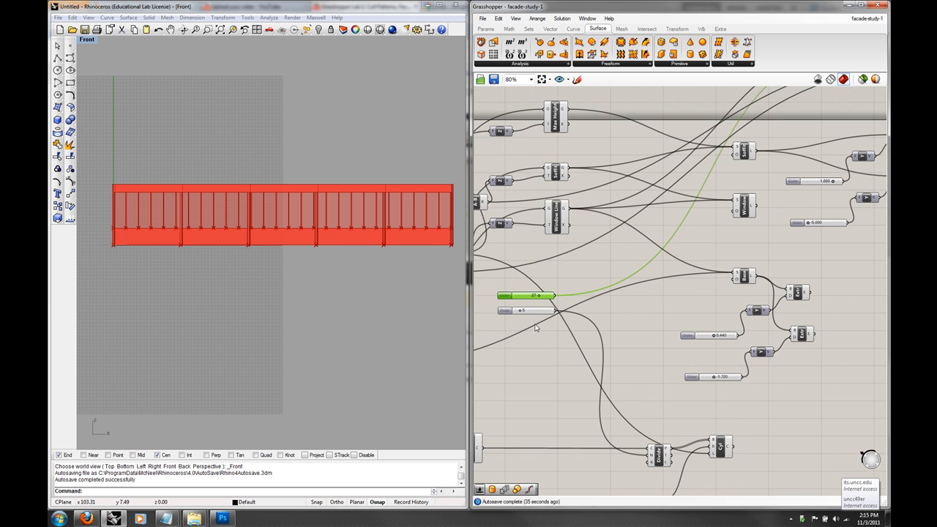
- Set the mullion division slider to 30 and check how the mullions line up with the columns
{"action": "scroll", "coordinate": [535, 328], "scroll_direction": "up", "scroll_amount": 1}
{"action": "left_click_drag", "start_coordinate": [562, 284], "coordinate": [565, 284]}
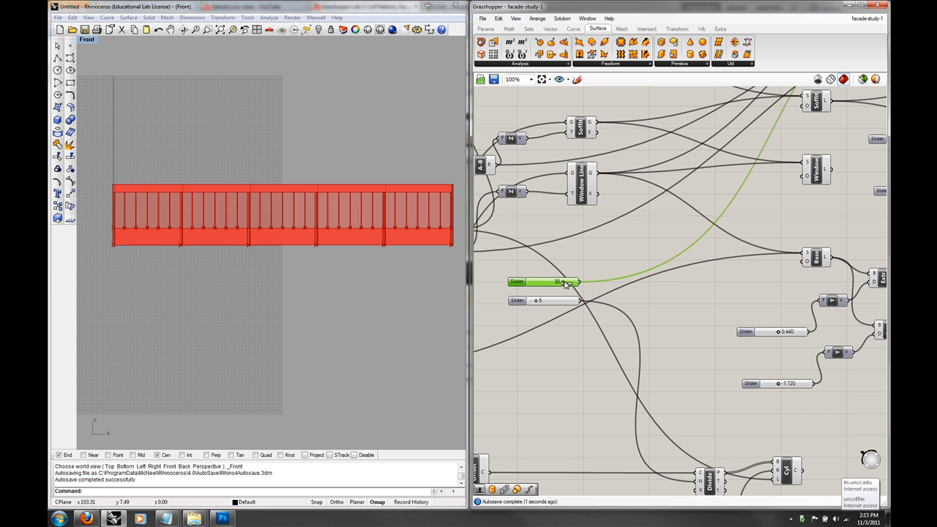
{"action": "left_click", "coordinate": [289, 295]}
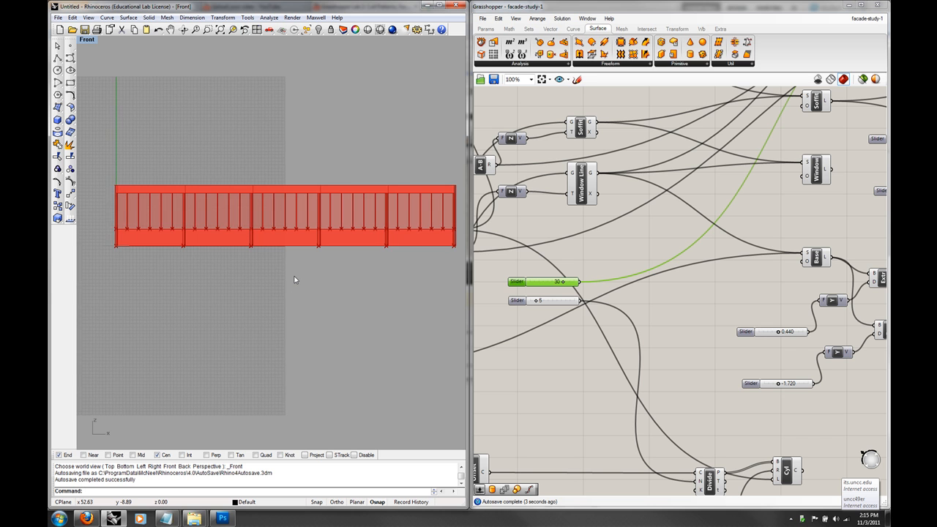
{"action": "scroll", "coordinate": [294, 276], "scroll_direction": "up", "scroll_amount": 3}
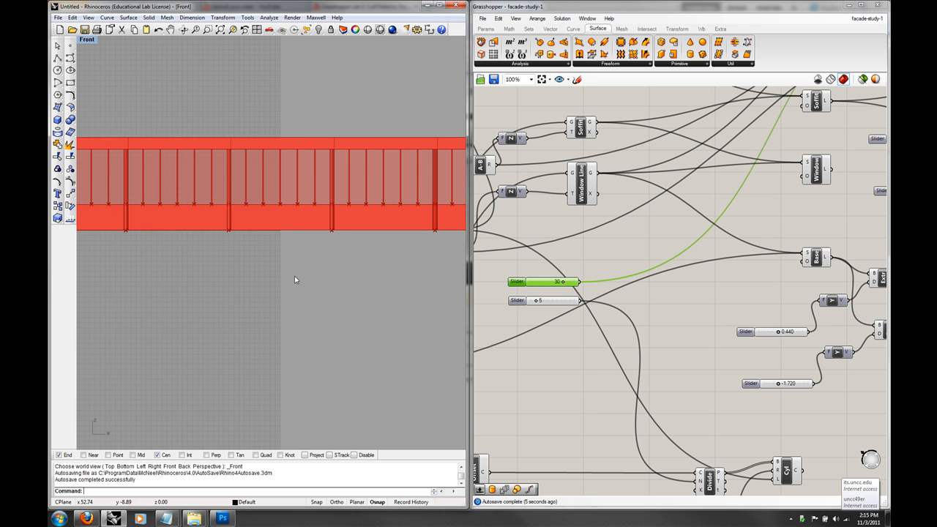
{"action": "scroll", "coordinate": [374, 283], "scroll_direction": "down", "scroll_amount": 3}
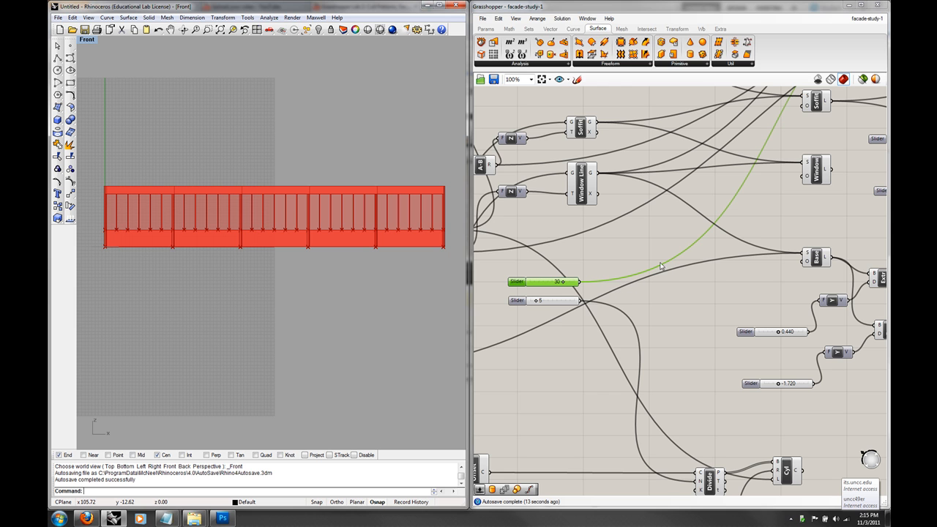
- Add a Cull Nth component beyond the mullion Extrude and wire the Extrude's E output into its L input
{"action": "right_click_drag", "start_coordinate": [697, 278], "coordinate": [679, 285]}
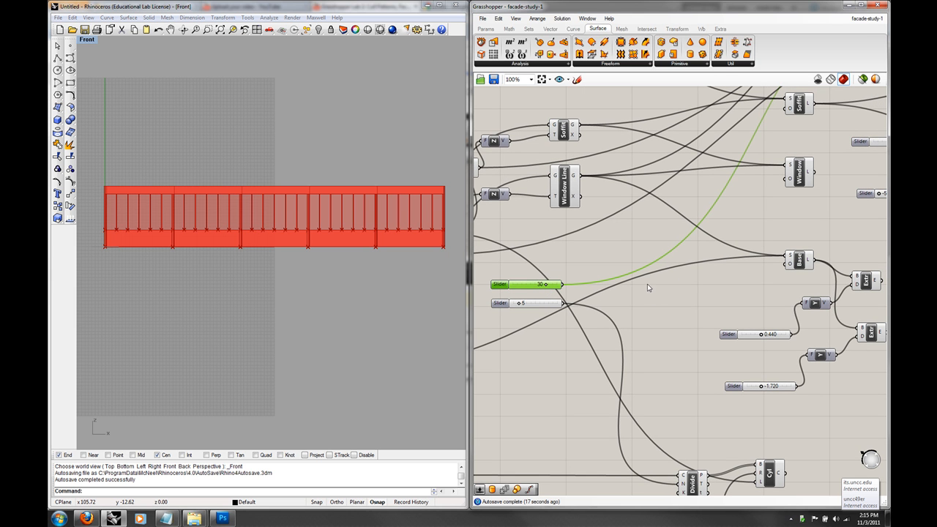
{"action": "right_click_drag", "start_coordinate": [724, 275], "coordinate": [640, 320]}
{"action": "right_click_drag", "start_coordinate": [731, 232], "coordinate": [642, 386]}
{"action": "right_click_drag", "start_coordinate": [790, 208], "coordinate": [625, 271]}
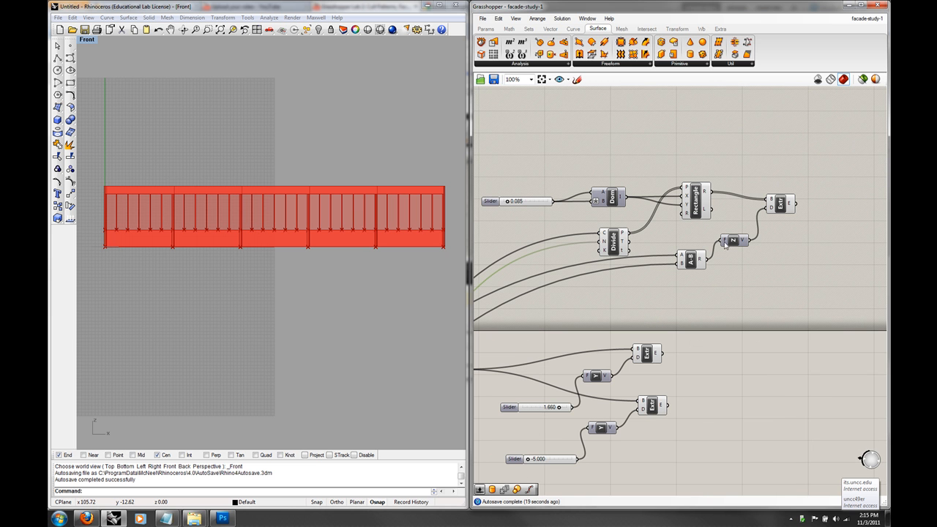
{"action": "left_click", "coordinate": [780, 207]}
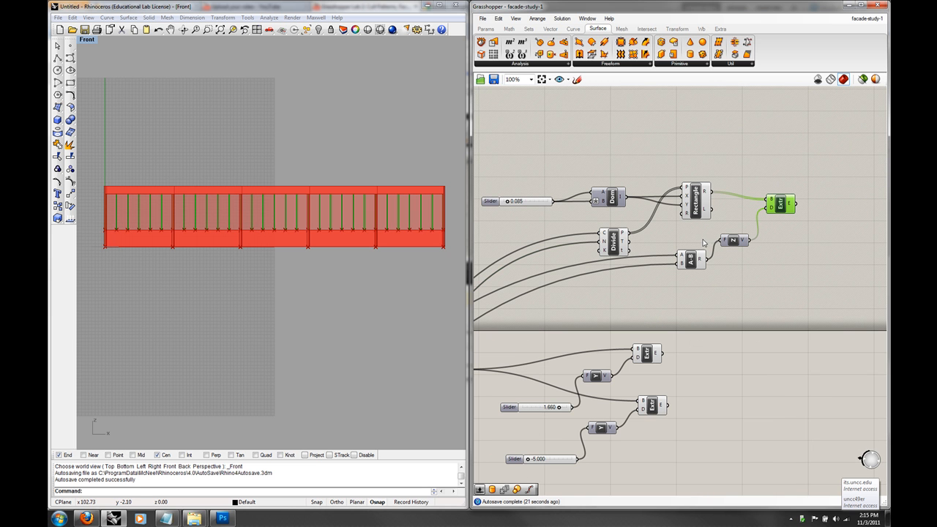
{"action": "right_click_drag", "start_coordinate": [795, 255], "coordinate": [701, 263]}
{"action": "double_click", "coordinate": [728, 258]}
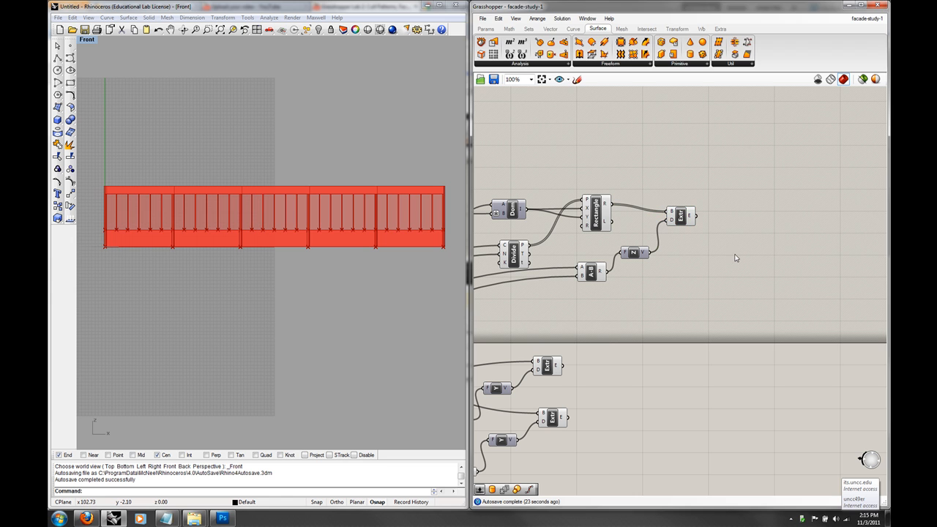
{"action": "type", "text": "cul"}
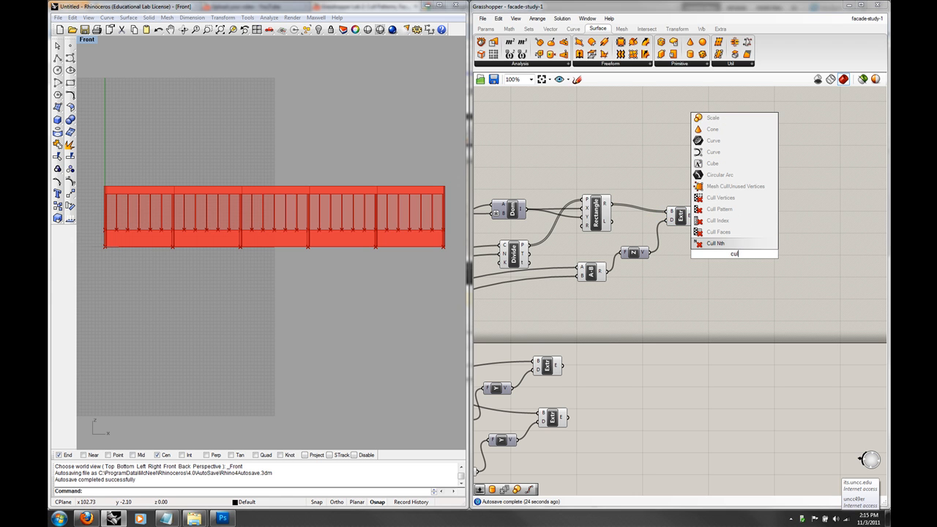
{"action": "left_click", "coordinate": [722, 246]}
{"action": "left_click_drag", "start_coordinate": [732, 251], "coordinate": [767, 231]}
{"action": "left_click", "coordinate": [700, 226]}
{"action": "left_click_drag", "start_coordinate": [697, 216], "coordinate": [752, 229]}
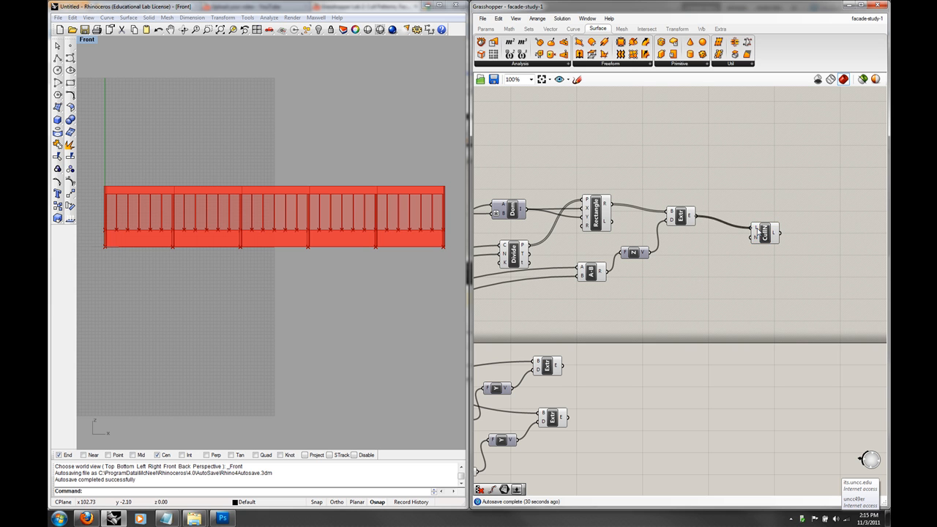
- Turn off the preview of the mullion Extrude component so only the culled mullions show
{"action": "left_click", "coordinate": [681, 216]}
{"action": "right_click", "coordinate": [681, 217]}
{"action": "left_click", "coordinate": [718, 234]}
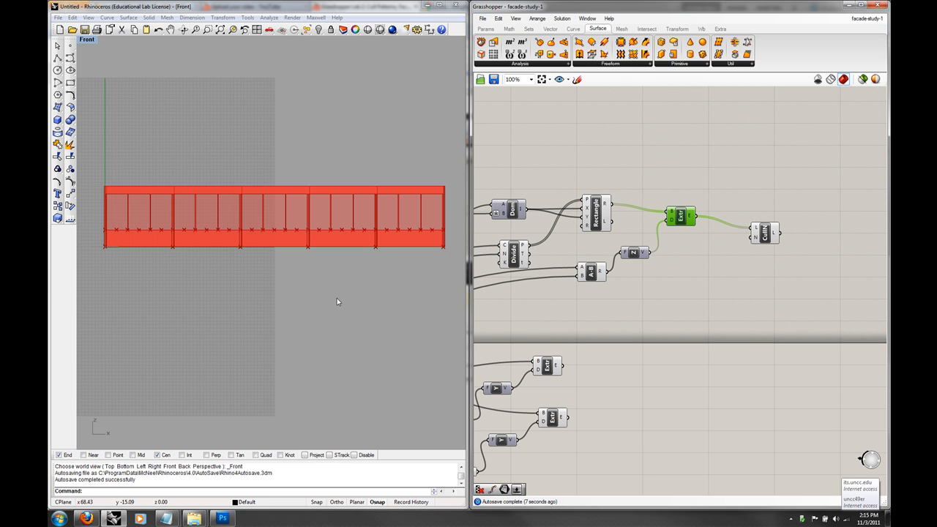
- Add a number slider below the Cull Nth component, wire it into the N input, and reconnect the mullion Extrude's E output to the L input
{"action": "double_click", "coordinate": [721, 293]}
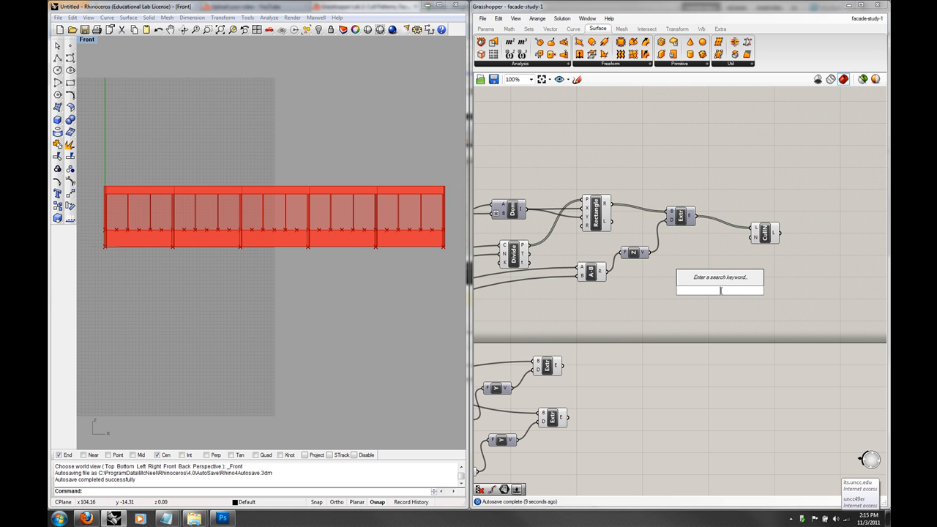
{"action": "type", "text": "num"}
{"action": "left_click", "coordinate": [707, 268]}
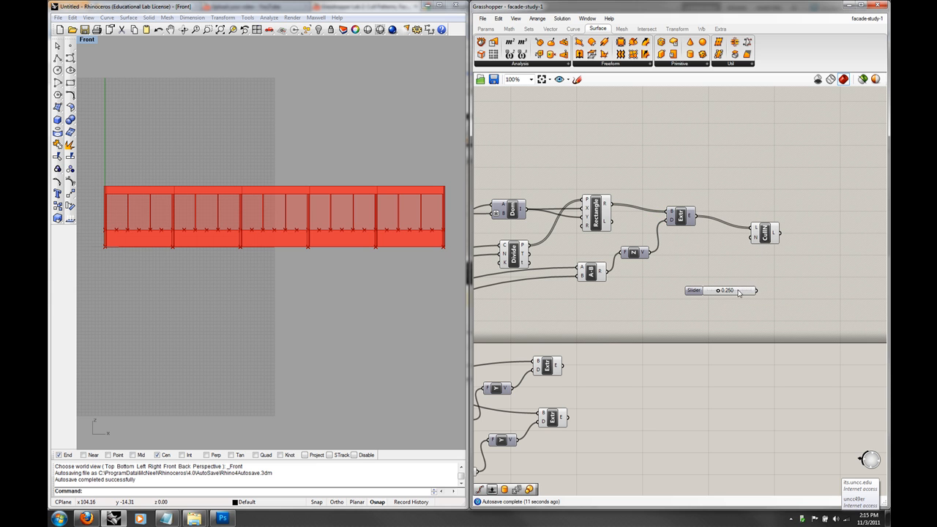
{"action": "left_click_drag", "start_coordinate": [756, 290], "coordinate": [758, 230]}
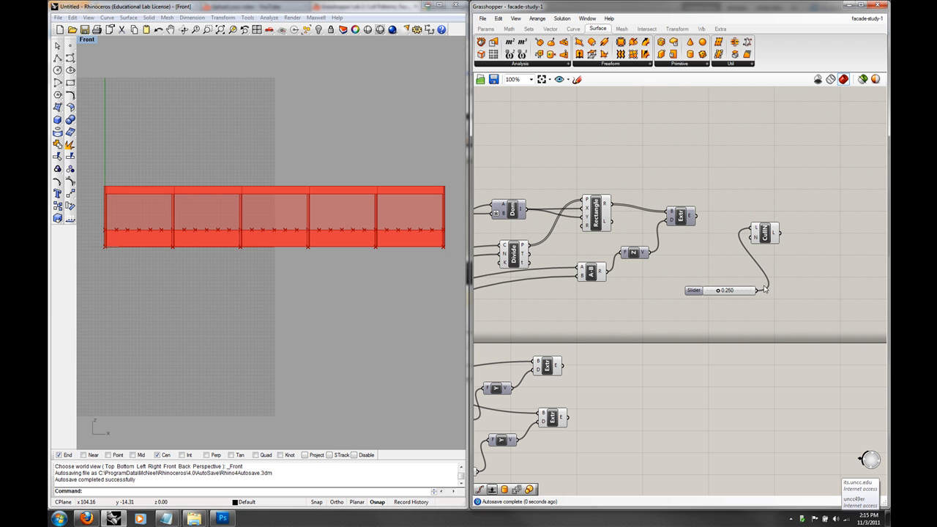
{"action": "left_click_drag", "start_coordinate": [757, 291], "coordinate": [756, 240]}
{"action": "left_click_drag", "start_coordinate": [697, 216], "coordinate": [754, 229]}
- Configure the cull frequency slider for integers with a maximum of 10, try a value of 4, and set it to 2
{"action": "left_click", "coordinate": [740, 290]}
{"action": "right_click", "coordinate": [739, 290]}
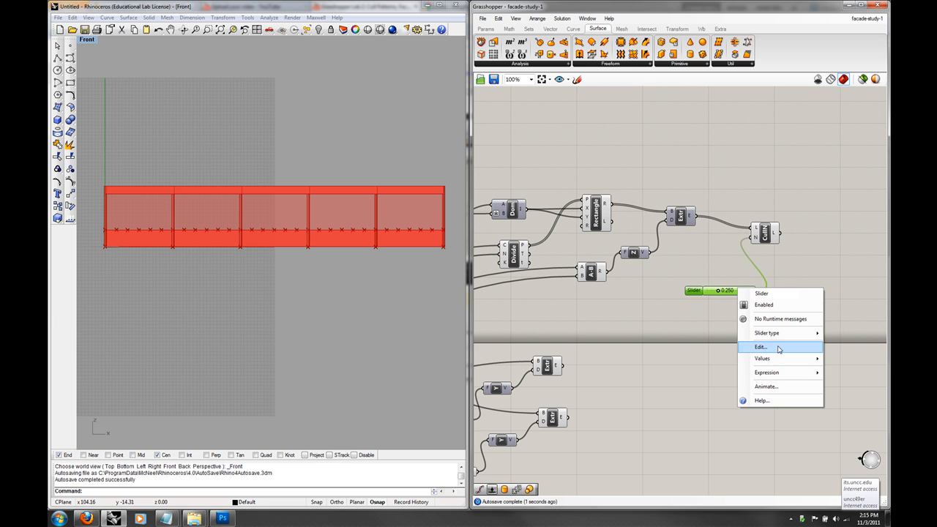
{"action": "left_click", "coordinate": [761, 347]}
{"action": "left_click", "coordinate": [787, 322]}
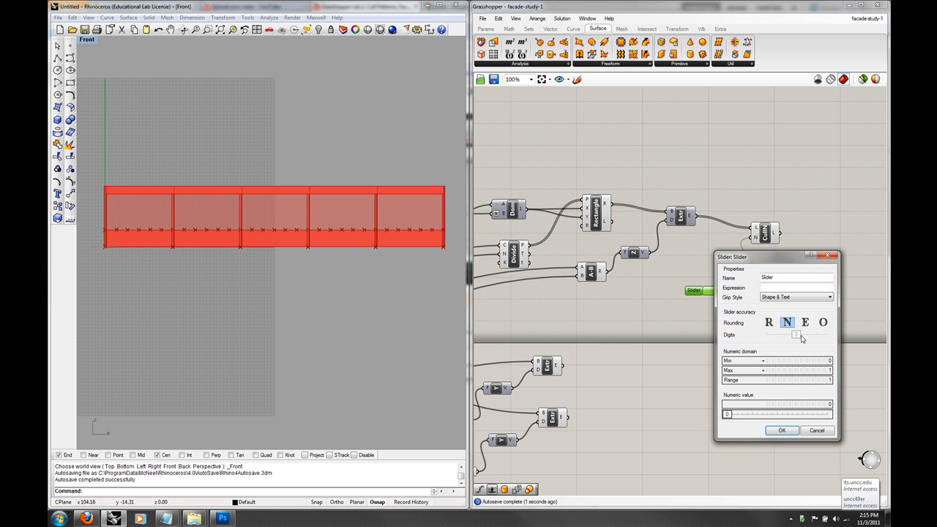
{"action": "double_click", "coordinate": [821, 374]}
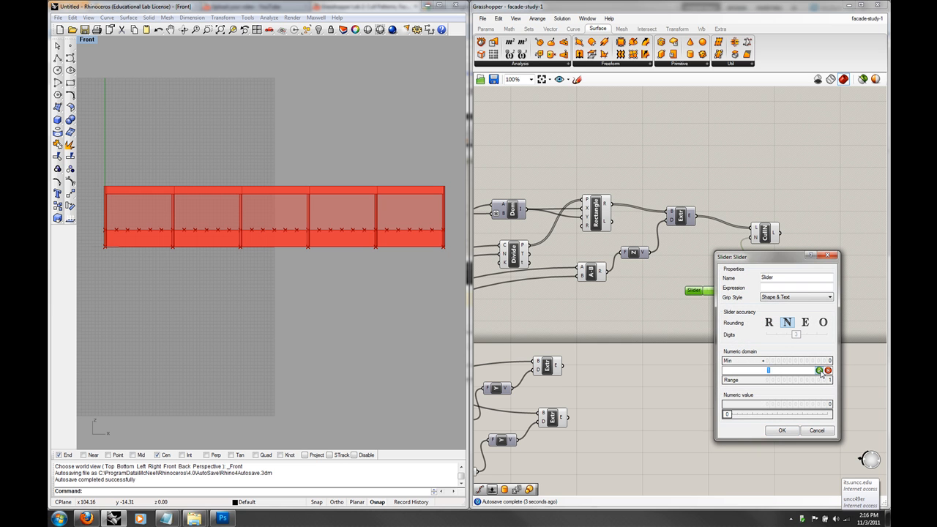
{"action": "type", "text": "10"}
{"action": "left_click", "coordinate": [819, 370]}
{"action": "left_click", "coordinate": [782, 430]}
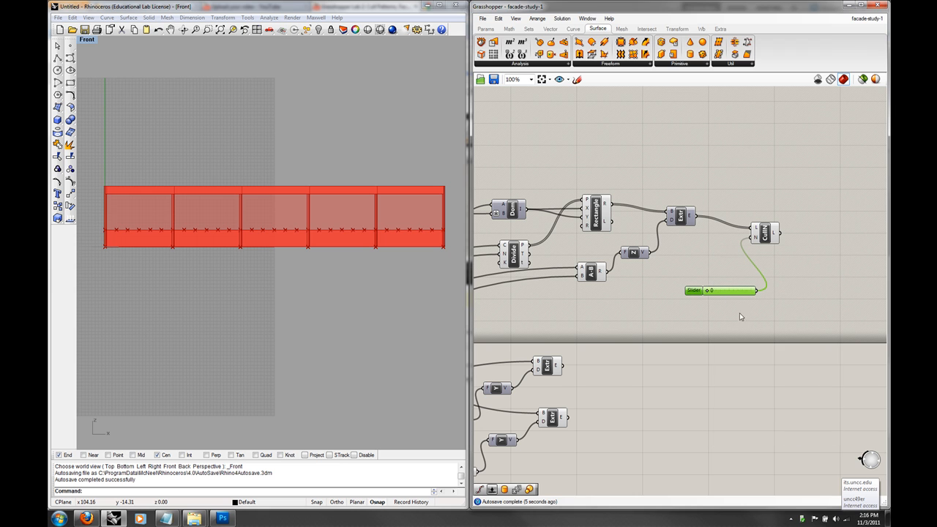
{"action": "left_click_drag", "start_coordinate": [707, 292], "coordinate": [722, 292]}
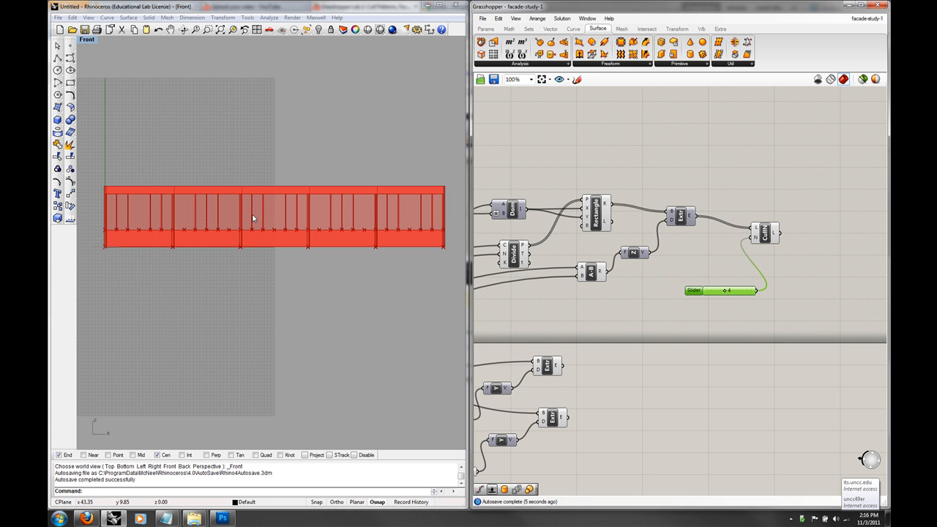
{"action": "mouse_move", "coordinate": [725, 292]}
{"action": "left_mouse_down"}
{"action": "mouse_move", "coordinate": [732, 293]}
{"action": "mouse_move", "coordinate": [715, 295]}
{"action": "left_mouse_up"}
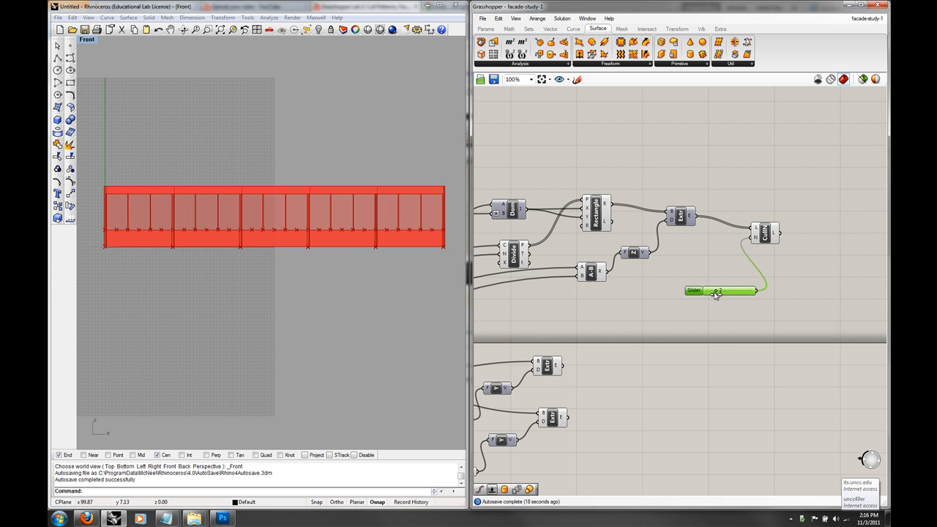
- Raise the mullion division slider's maximum to 60 and set its value to 60
{"action": "right_click_drag", "start_coordinate": [617, 306], "coordinate": [689, 230]}
{"action": "scroll", "coordinate": [661, 250], "scroll_direction": "down", "scroll_amount": 6}
{"action": "right_click_drag", "start_coordinate": [556, 325], "coordinate": [607, 287]}
{"action": "scroll", "coordinate": [605, 286], "scroll_direction": "up", "scroll_amount": 3}
{"action": "scroll", "coordinate": [562, 268], "scroll_direction": "up", "scroll_amount": 4}
{"action": "left_click", "coordinate": [564, 251]}
{"action": "right_click", "coordinate": [562, 251]}
{"action": "left_click", "coordinate": [603, 327]}
{"action": "double_click", "coordinate": [633, 338]}
{"action": "type", "text": "60"}
{"action": "left_click", "coordinate": [635, 338]}
{"action": "left_click", "coordinate": [598, 397]}
{"action": "left_click_drag", "start_coordinate": [564, 251], "coordinate": [598, 250]}
- Examine in the front view how a cull frequency of 2 spaces the remaining mullions against the columns, highlighting the Cull Nth output
{"action": "right_click_drag", "start_coordinate": [737, 202], "coordinate": [560, 270]}
{"action": "right_click_drag", "start_coordinate": [682, 227], "coordinate": [494, 358]}
{"action": "right_click_drag", "start_coordinate": [711, 247], "coordinate": [560, 354]}
{"action": "mouse_move", "coordinate": [688, 218]}
{"action": "right_mouse_down"}
{"action": "mouse_move", "coordinate": [620, 244]}
{"action": "mouse_move", "coordinate": [503, 243]}
{"action": "right_mouse_up"}
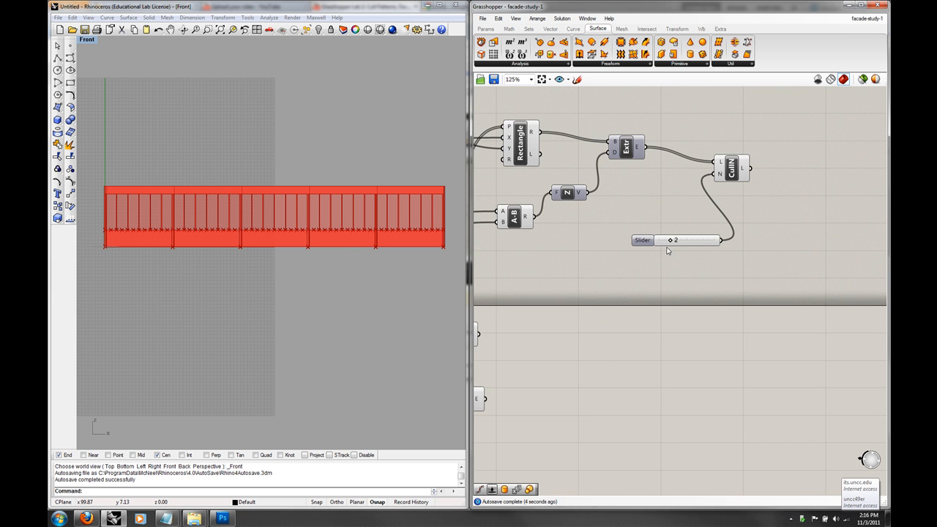
{"action": "mouse_move", "coordinate": [669, 240]}
{"action": "left_mouse_down"}
{"action": "mouse_move", "coordinate": [700, 246]}
{"action": "mouse_move", "coordinate": [673, 245]}
{"action": "left_mouse_up"}
{"action": "mouse_move", "coordinate": [672, 242]}
{"action": "left_mouse_down"}
{"action": "mouse_move", "coordinate": [710, 244]}
{"action": "mouse_move", "coordinate": [658, 242]}
{"action": "mouse_move", "coordinate": [671, 243]}
{"action": "left_mouse_up"}
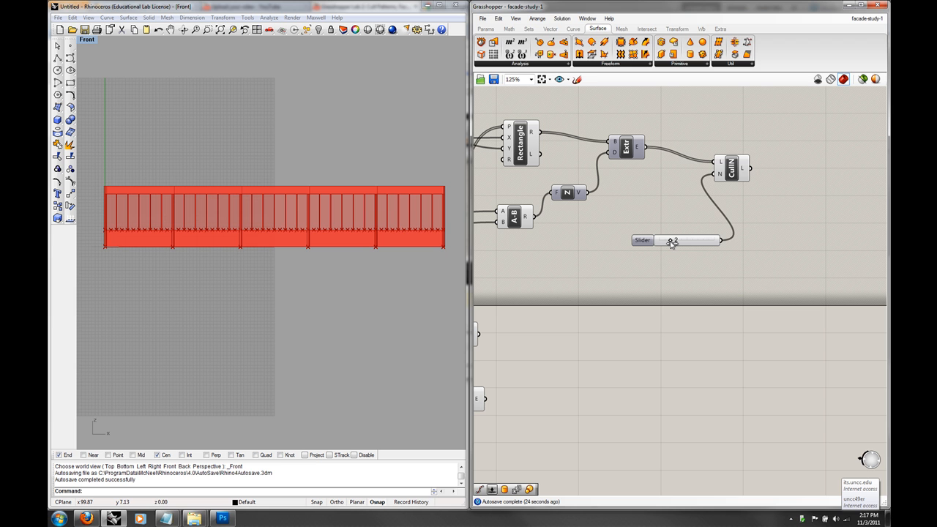
{"action": "left_click", "coordinate": [727, 178]}
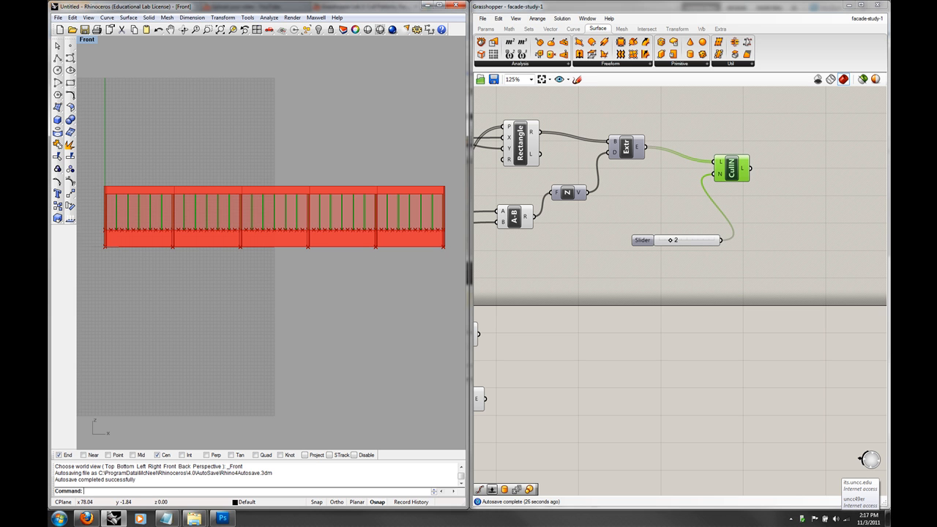
{"action": "scroll", "coordinate": [374, 253], "scroll_direction": "up", "scroll_amount": 2}
{"action": "scroll", "coordinate": [374, 251], "scroll_direction": "up", "scroll_amount": 2}
{"action": "right_click_drag", "start_coordinate": [334, 247], "coordinate": [232, 239]}
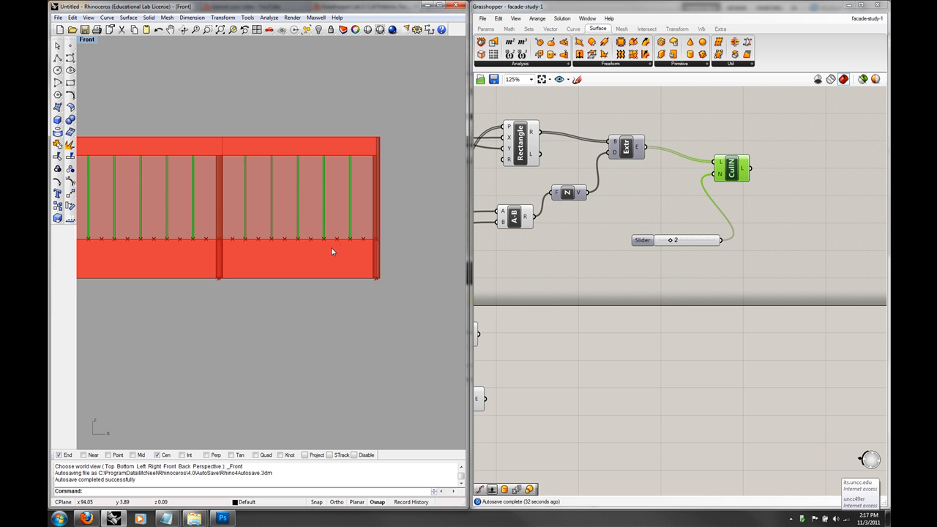
{"action": "right_click_drag", "start_coordinate": [683, 268], "coordinate": [618, 312]}
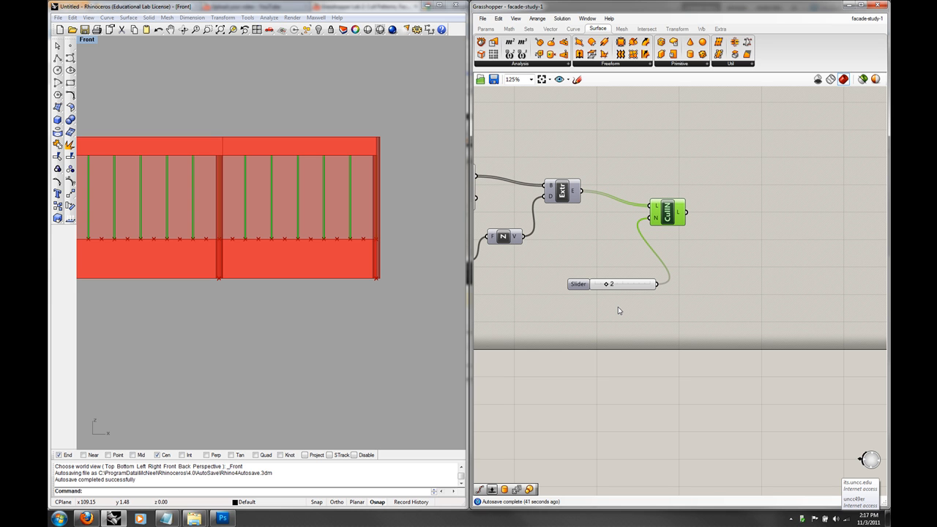
{"action": "left_click", "coordinate": [621, 285]}
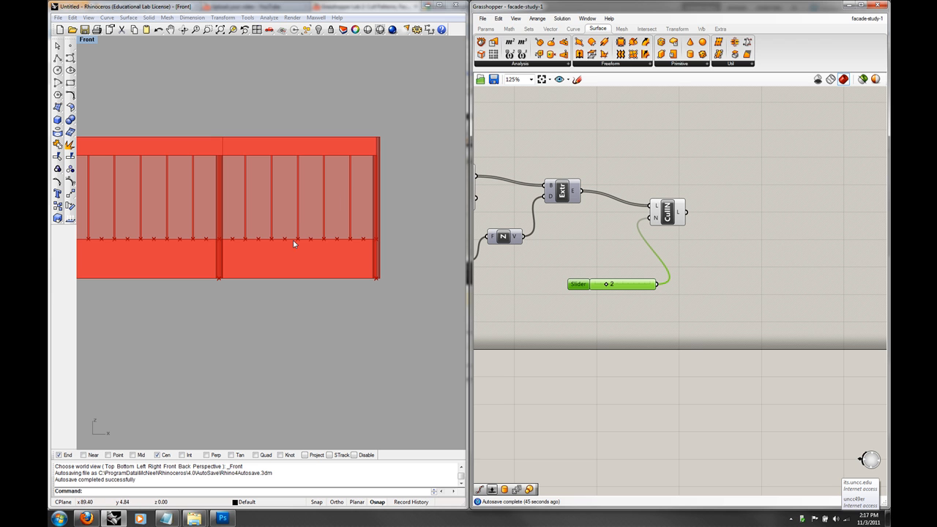
- Switch the front viewport to the Perspective view and inspect the mullions and columns from several angles
{"action": "scroll", "coordinate": [393, 275], "scroll_direction": "down", "scroll_amount": 5}
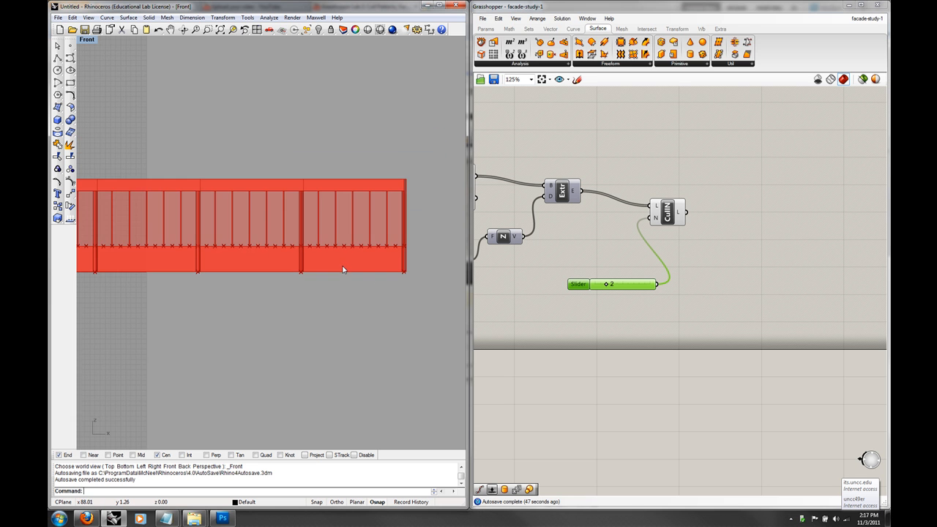
{"action": "right_click_drag", "start_coordinate": [313, 275], "coordinate": [363, 279]}
{"action": "right_click", "coordinate": [89, 41]}
{"action": "mouse_move", "coordinate": [135, 148]}
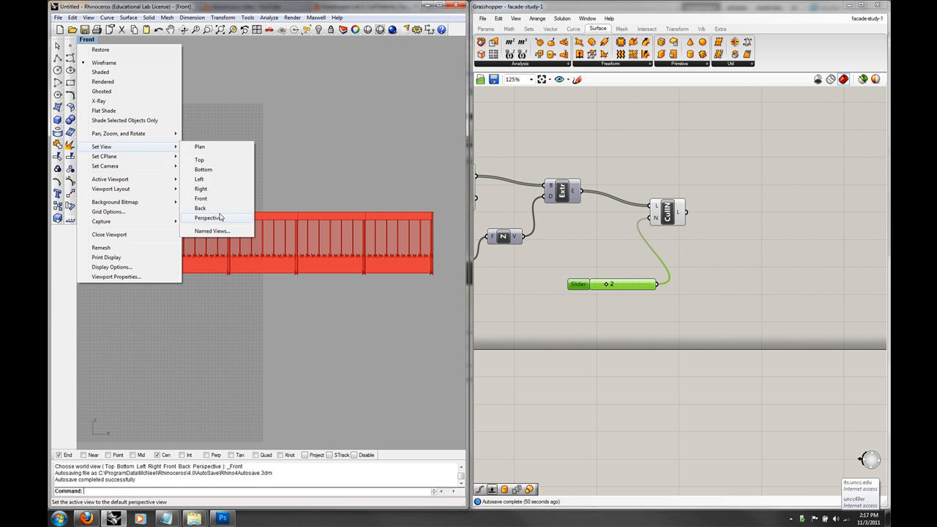
{"action": "left_click", "coordinate": [221, 218]}
{"action": "right_click_drag", "start_coordinate": [231, 267], "coordinate": [312, 289]}
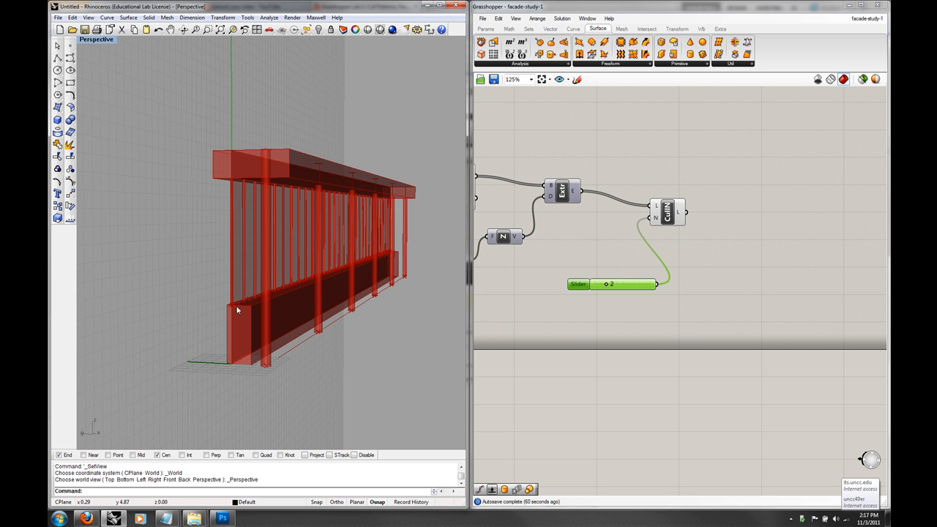
{"action": "right_click_drag", "start_coordinate": [367, 262], "coordinate": [164, 214]}
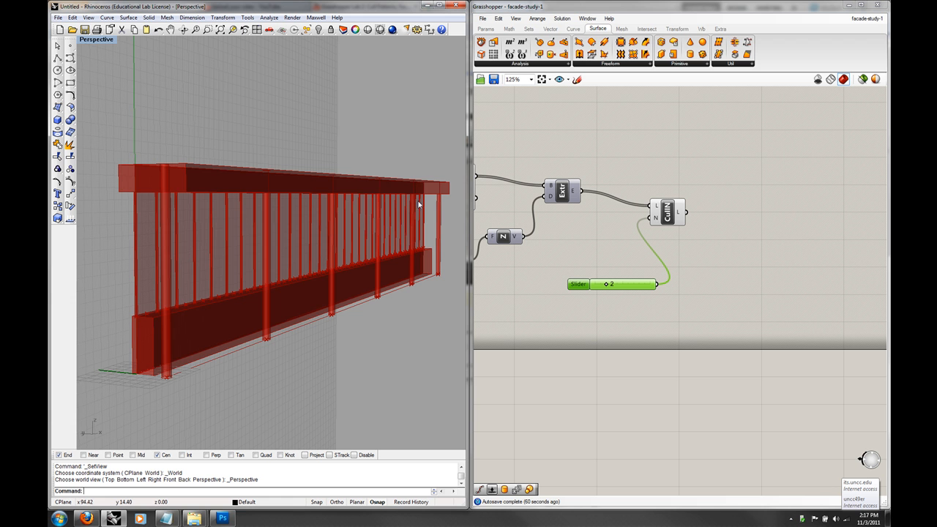
{"action": "right_click_drag", "start_coordinate": [206, 243], "coordinate": [227, 241]}
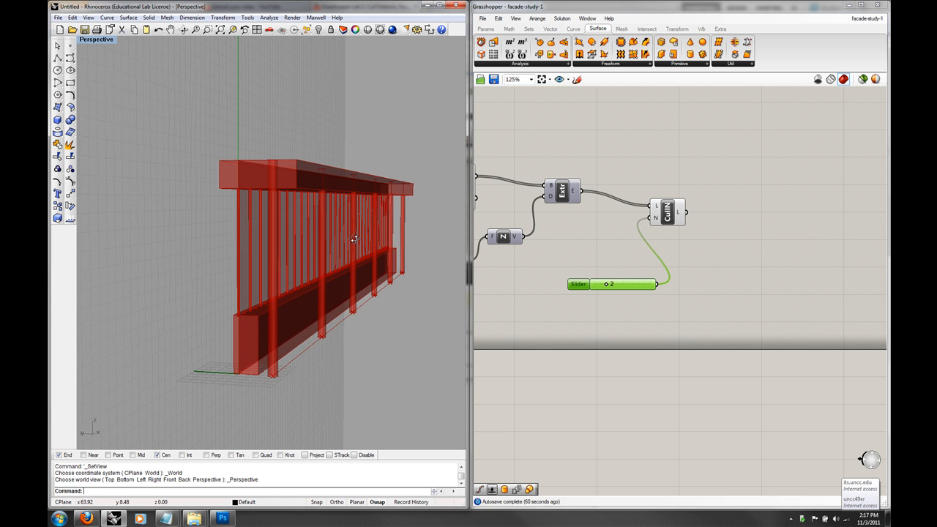
{"action": "right_click_drag", "start_coordinate": [354, 239], "coordinate": [160, 250]}
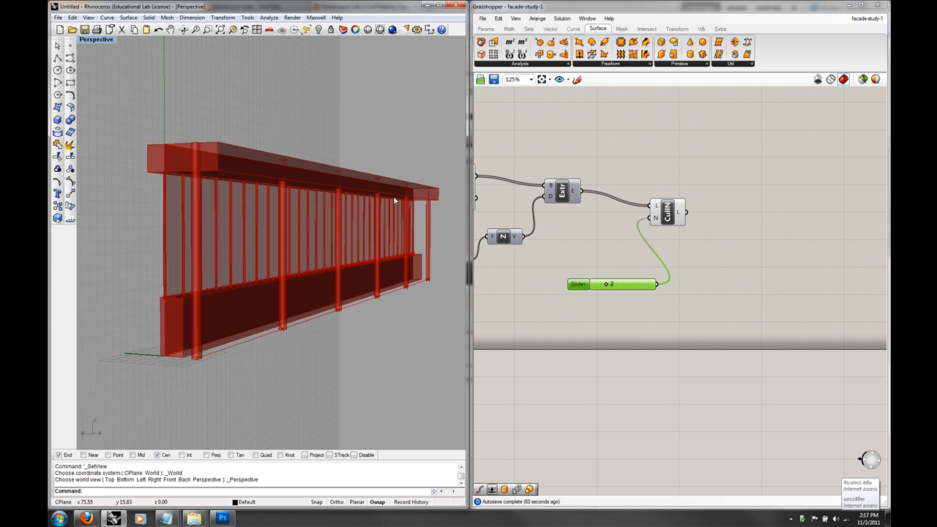
{"action": "right_click_drag", "start_coordinate": [416, 204], "coordinate": [414, 249]}
{"action": "mouse_move", "coordinate": [292, 332]}
{"action": "right_mouse_down"}
{"action": "mouse_move", "coordinate": [345, 336]}
{"action": "mouse_move", "coordinate": [310, 338]}
{"action": "right_mouse_up"}
{"action": "right_click_drag", "start_coordinate": [399, 322], "coordinate": [356, 315]}
- Set the slider feeding the subtraction's B input to 0.709 and the window line height slider to 1.840, and inspect the thinner facade bands
{"action": "right_click_drag", "start_coordinate": [556, 334], "coordinate": [807, 296]}
{"action": "scroll", "coordinate": [622, 324], "scroll_direction": "down", "scroll_amount": 7}
{"action": "scroll", "coordinate": [615, 398], "scroll_direction": "up", "scroll_amount": 7}
{"action": "right_click_drag", "start_coordinate": [718, 278], "coordinate": [761, 308]}
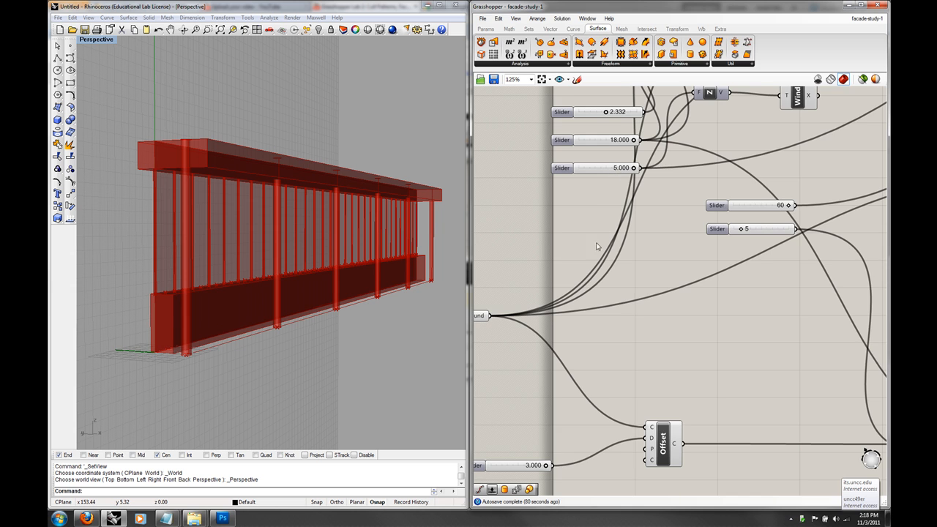
{"action": "right_click_drag", "start_coordinate": [597, 244], "coordinate": [615, 299]}
{"action": "left_click_drag", "start_coordinate": [625, 166], "coordinate": [597, 169]}
{"action": "left_click_drag", "start_coordinate": [652, 223], "coordinate": [616, 224]}
{"action": "right_click_drag", "start_coordinate": [315, 293], "coordinate": [266, 227]}
{"action": "scroll", "coordinate": [234, 242], "scroll_direction": "down", "scroll_amount": 4}
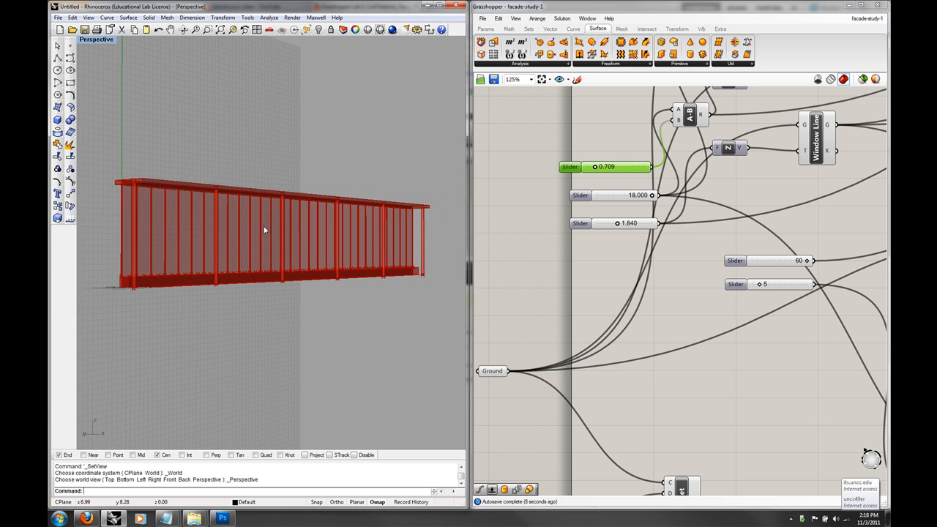
{"action": "right_click_drag", "start_coordinate": [376, 251], "coordinate": [360, 253]}
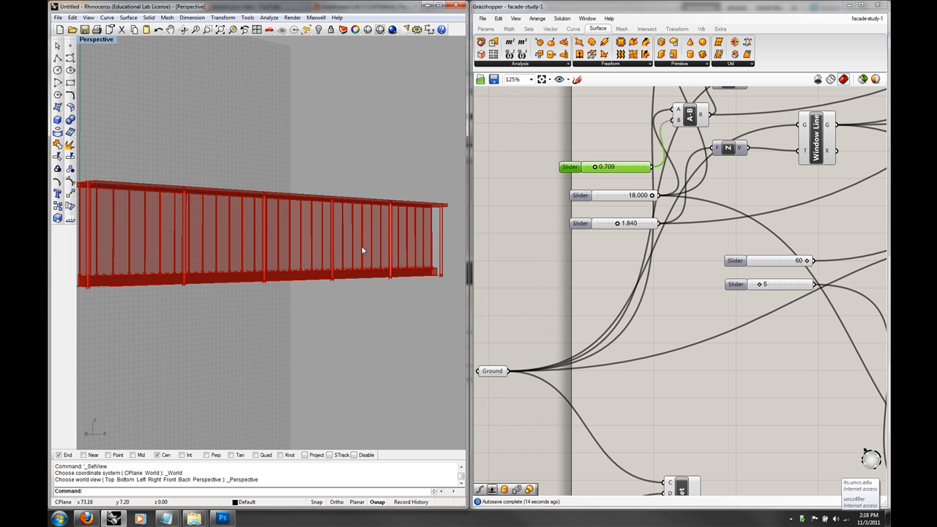
{"action": "right_click_drag", "start_coordinate": [363, 249], "coordinate": [375, 280]}
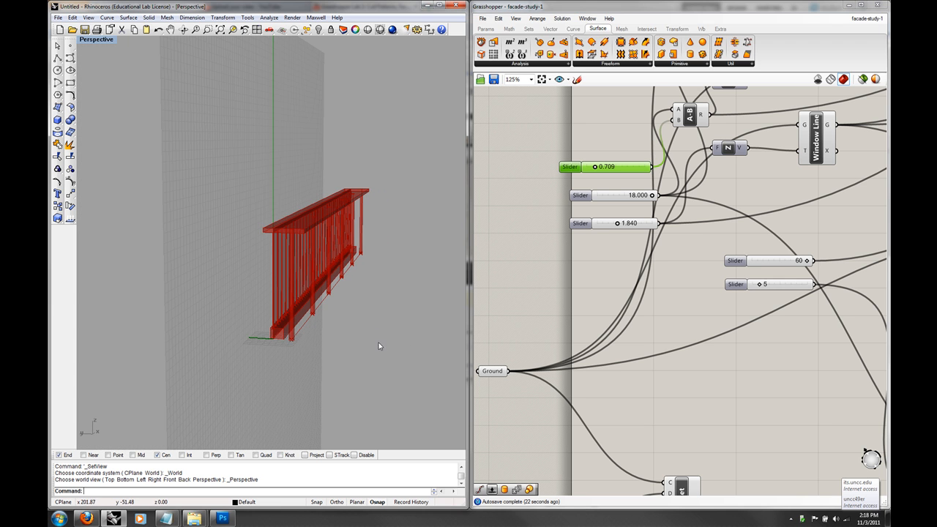
{"action": "right_click_drag", "start_coordinate": [376, 344], "coordinate": [343, 331]}
- Look through the definition for the Window Line component that feeds the base surface and select it to trace its connections
{"action": "right_click_drag", "start_coordinate": [722, 285], "coordinate": [632, 289]}
{"action": "scroll", "coordinate": [628, 288], "scroll_direction": "down", "scroll_amount": 3}
{"action": "right_click_drag", "start_coordinate": [748, 261], "coordinate": [565, 273]}
{"action": "right_click_drag", "start_coordinate": [729, 253], "coordinate": [623, 263]}
{"action": "scroll", "coordinate": [684, 234], "scroll_direction": "up", "scroll_amount": 2}
{"action": "right_click_drag", "start_coordinate": [751, 208], "coordinate": [731, 316]}
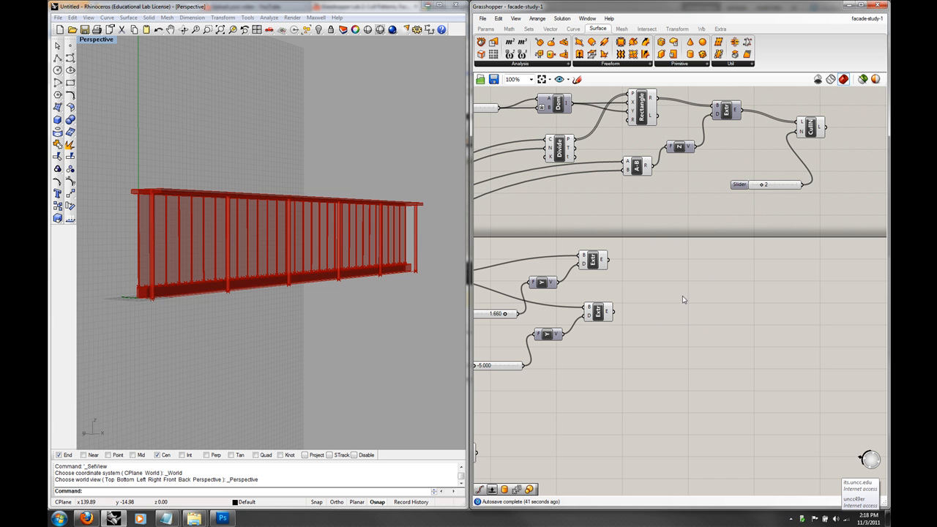
{"action": "right_click_drag", "start_coordinate": [644, 307], "coordinate": [777, 300]}
{"action": "right_click_drag", "start_coordinate": [649, 333], "coordinate": [722, 277]}
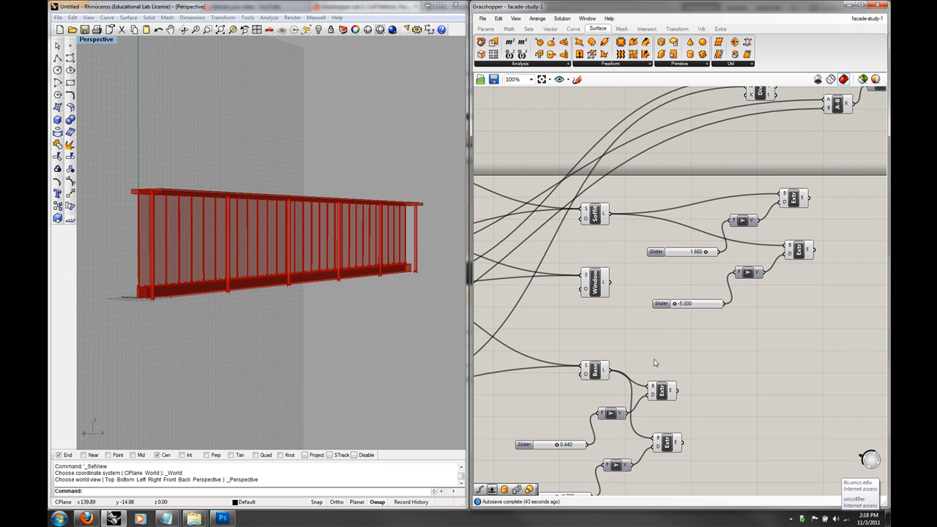
{"action": "right_click_drag", "start_coordinate": [668, 362], "coordinate": [677, 303]}
{"action": "left_click", "coordinate": [606, 313]}
{"action": "left_click", "coordinate": [637, 292]}
{"action": "scroll", "coordinate": [642, 290], "scroll_direction": "down", "scroll_amount": 2}
{"action": "right_click_drag", "start_coordinate": [643, 290], "coordinate": [789, 272]}
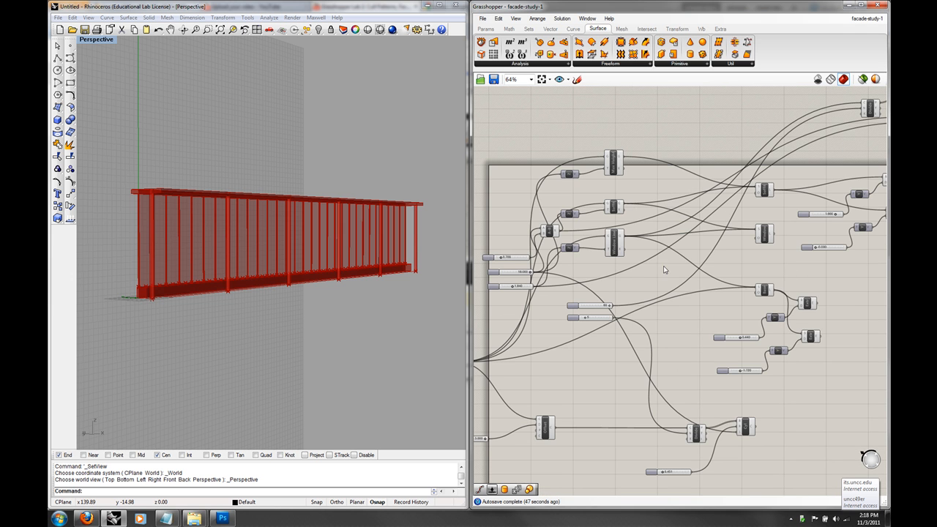
{"action": "right_click_drag", "start_coordinate": [687, 297], "coordinate": [640, 296]}
{"action": "left_click", "coordinate": [569, 237]}
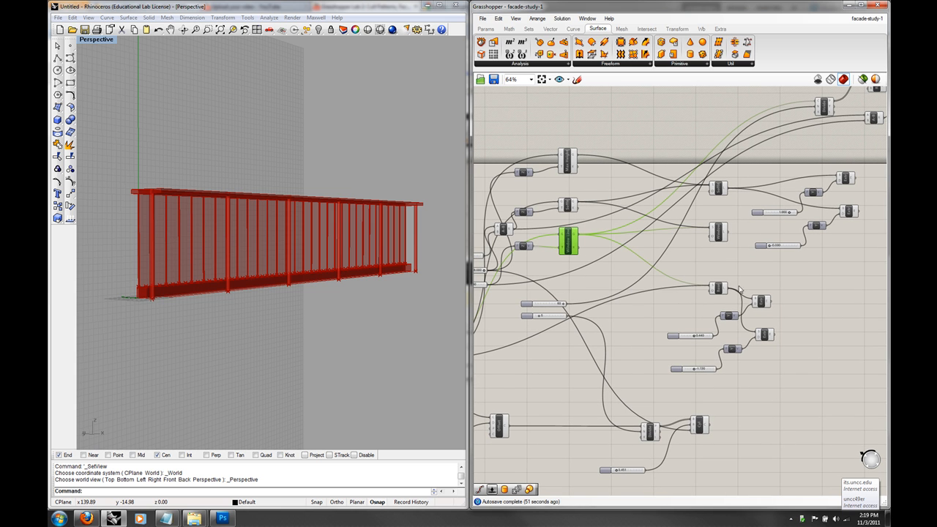
- Add a Move component beyond the base Extrudes and wire the Window Line's geometry output into its G input
{"action": "right_click_drag", "start_coordinate": [804, 295], "coordinate": [692, 285]}
{"action": "double_click", "coordinate": [765, 325]}
{"action": "type", "text": "move"}
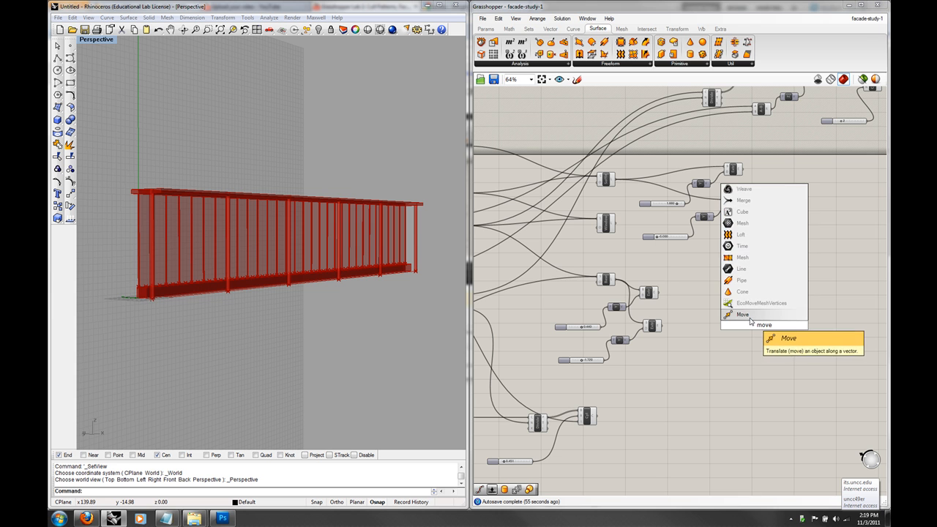
{"action": "left_click", "coordinate": [749, 317]}
{"action": "right_click_drag", "start_coordinate": [740, 330], "coordinate": [800, 330]}
{"action": "left_click_drag", "start_coordinate": [532, 230], "coordinate": [817, 325]}
- Add a Z unit vector below the new Move component and wire its V output into the Move's T input
{"action": "right_click_drag", "start_coordinate": [813, 357], "coordinate": [773, 339]}
{"action": "double_click", "coordinate": [773, 339]}
{"action": "type", "text": "z"}
{"action": "left_click", "coordinate": [764, 329]}
{"action": "scroll", "coordinate": [790, 357], "scroll_direction": "up", "scroll_amount": 2}
{"action": "left_click_drag", "start_coordinate": [747, 333], "coordinate": [760, 295]}
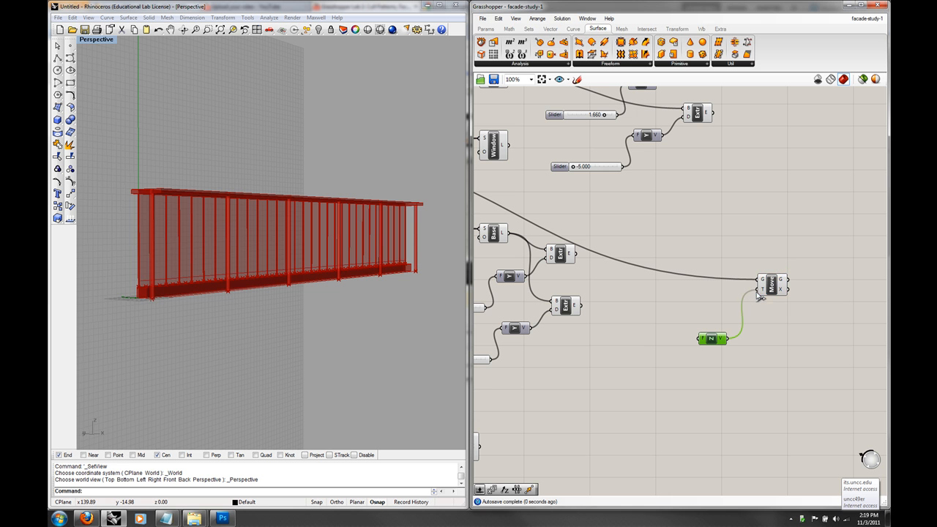
- Add a Series component, wire its S output into the Z vector's F input, and check the resulting copies of the window line
{"action": "right_click_drag", "start_coordinate": [249, 322], "coordinate": [242, 293]}
{"action": "right_click_drag", "start_coordinate": [698, 343], "coordinate": [656, 346]}
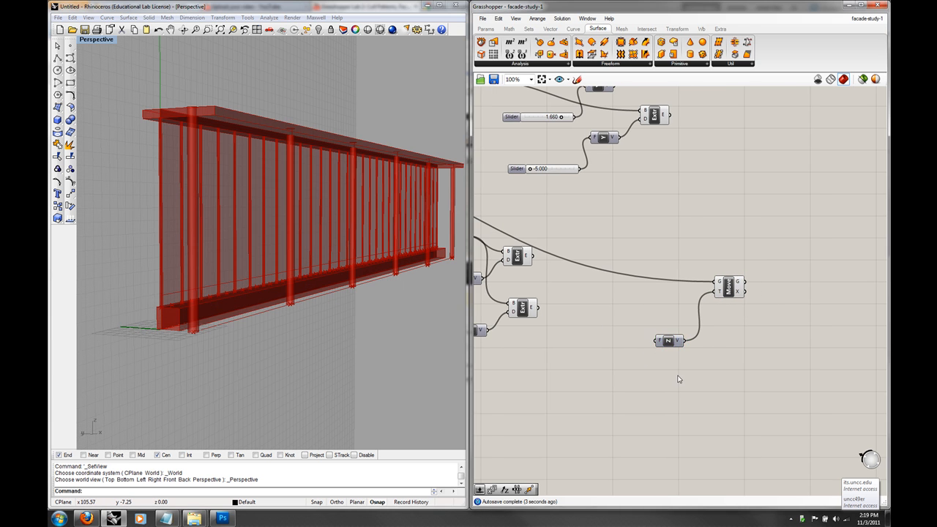
{"action": "double_click", "coordinate": [672, 367]}
{"action": "type", "text": "ser"}
{"action": "left_click", "coordinate": [670, 365]}
{"action": "left_click_drag", "start_coordinate": [678, 373], "coordinate": [657, 342]}
{"action": "right_click_drag", "start_coordinate": [417, 327], "coordinate": [392, 325]}
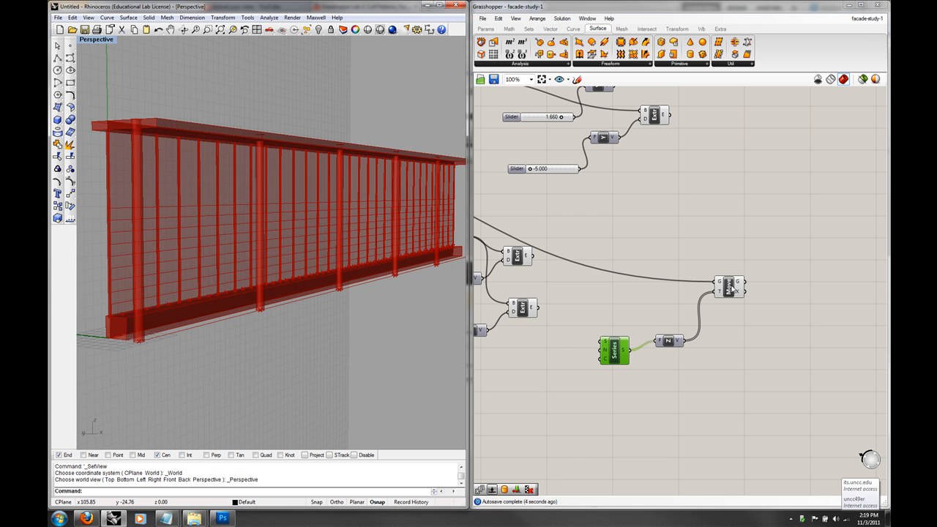
{"action": "left_click_drag", "start_coordinate": [729, 287], "coordinate": [720, 287]}
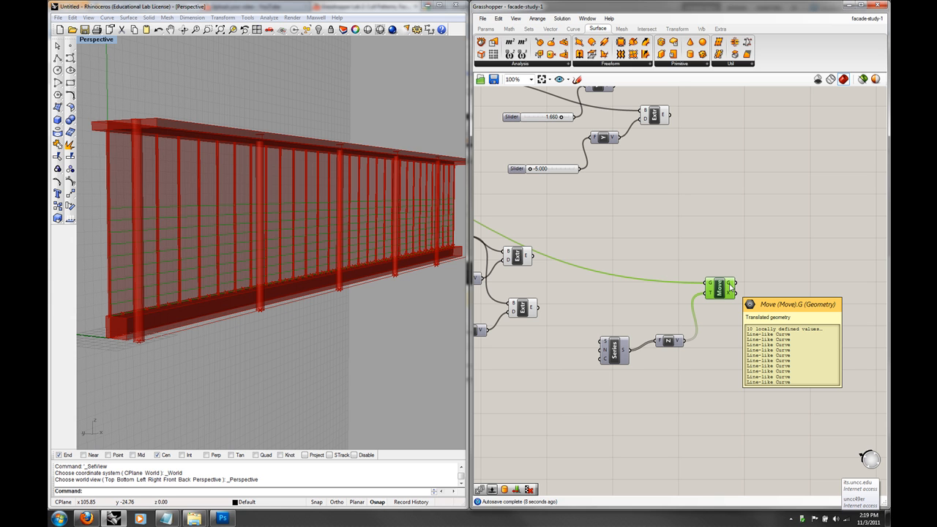
- Add a number slider below the Series component and wire it into the Series S input
{"action": "double_click", "coordinate": [635, 390]}
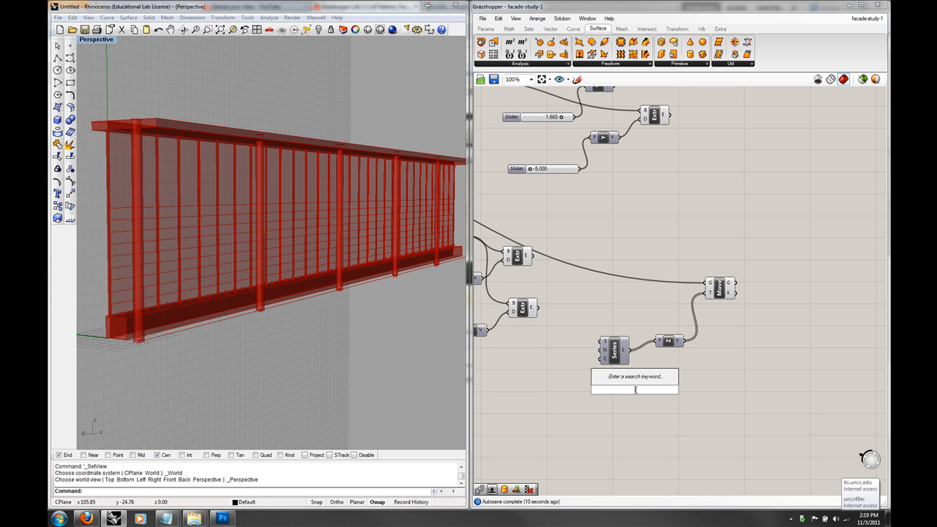
{"action": "type", "text": "num"}
{"action": "left_click", "coordinate": [634, 369]}
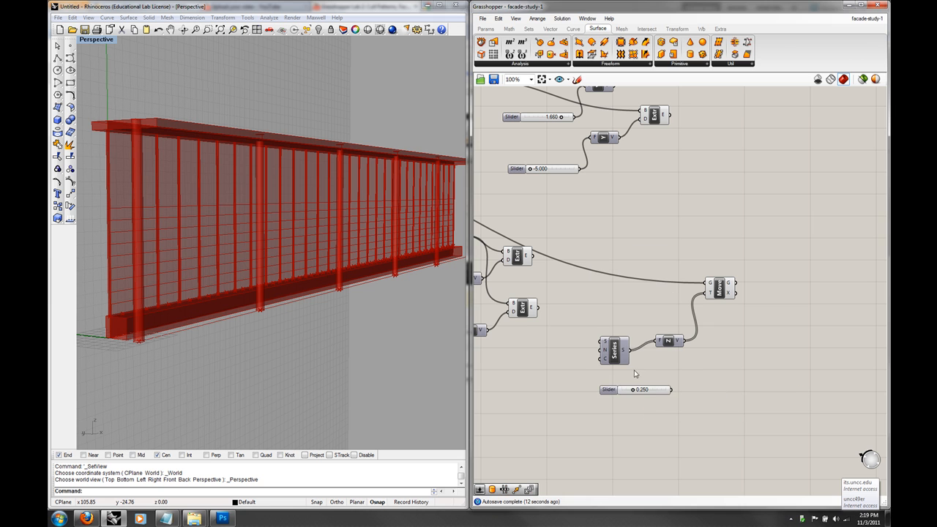
{"action": "left_click_drag", "start_coordinate": [653, 390], "coordinate": [614, 352]}
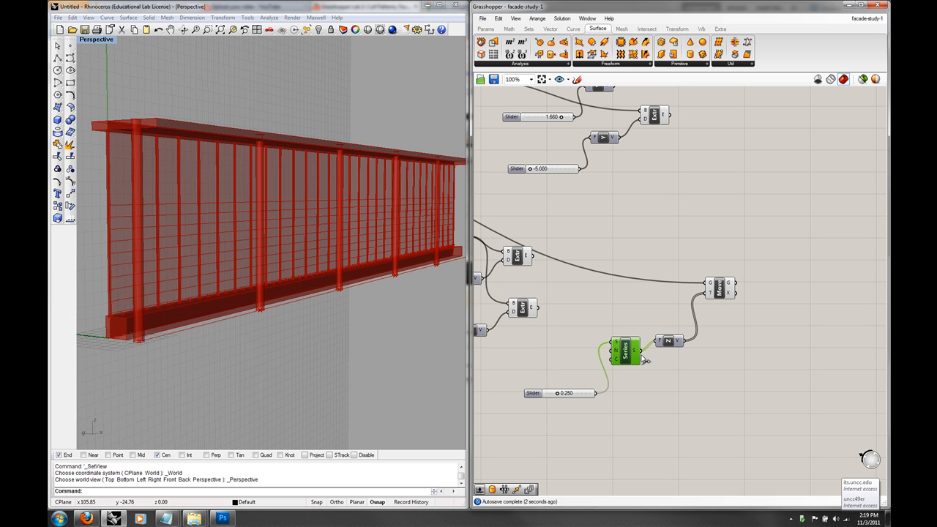
- Set the Series start slider's maximum to 20 and its value to 5.250
{"action": "right_click", "coordinate": [567, 395]}
{"action": "left_click", "coordinate": [589, 449]}
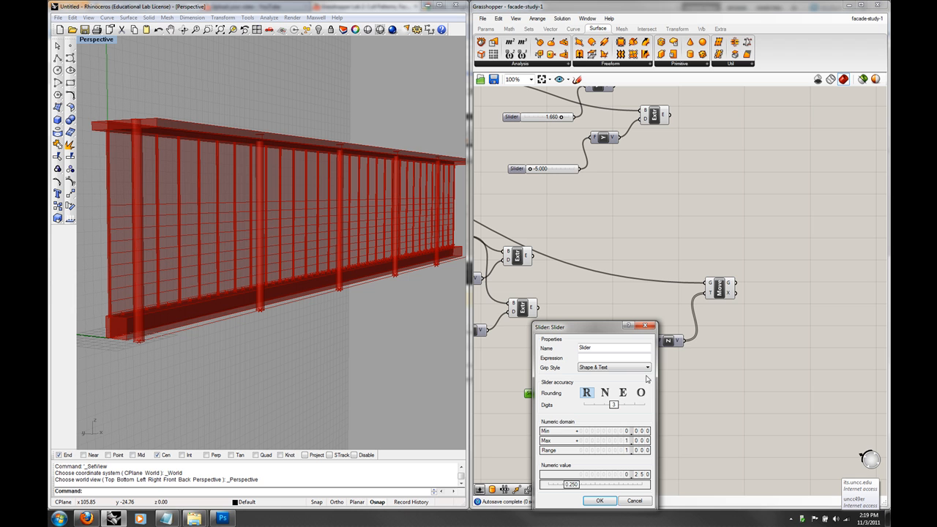
{"action": "double_click", "coordinate": [631, 440]}
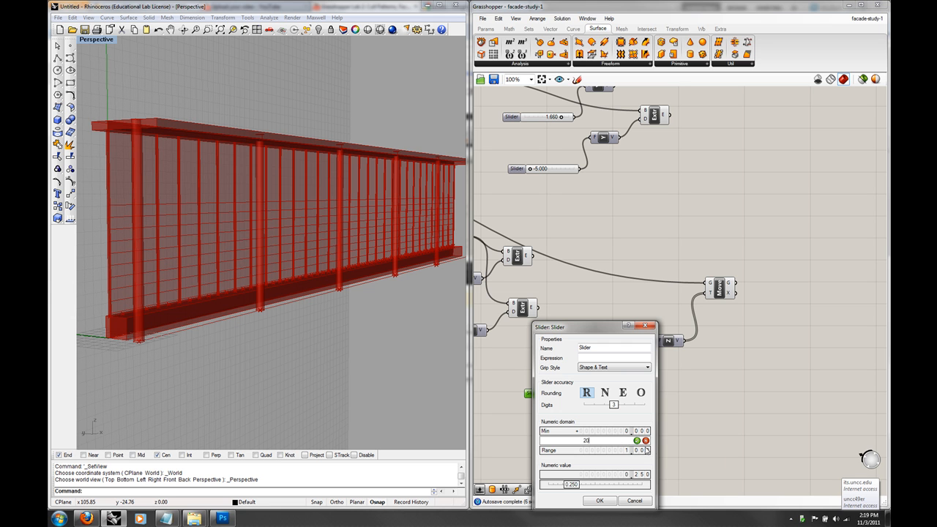
{"action": "left_click", "coordinate": [637, 441]}
{"action": "left_click", "coordinate": [599, 500]}
{"action": "mouse_move", "coordinate": [548, 393]}
{"action": "left_mouse_down"}
{"action": "mouse_move", "coordinate": [540, 381]}
{"action": "mouse_move", "coordinate": [560, 383]}
{"action": "mouse_move", "coordinate": [551, 385]}
{"action": "left_mouse_up"}
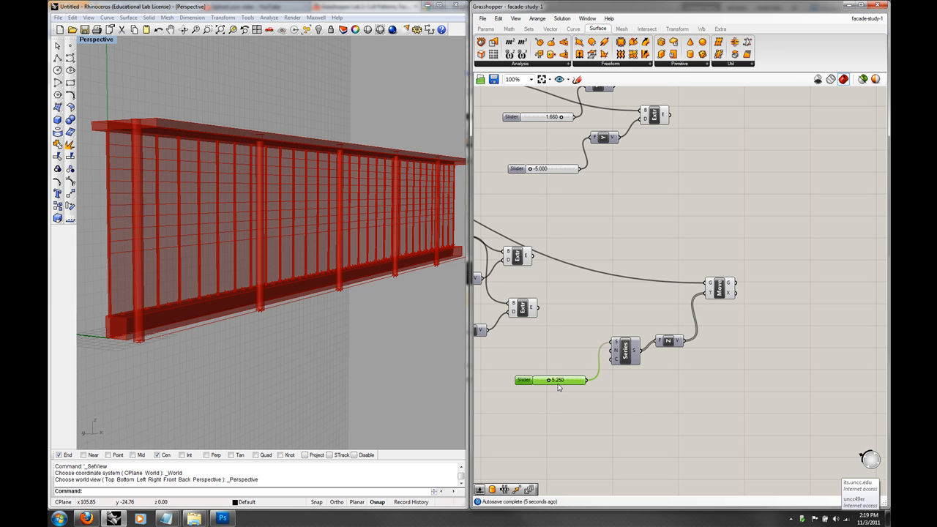
- Duplicate the Series start slider, place the copy beneath it, and set the copy's maximum to 3
{"action": "key", "text": "ctrl+c"}
{"action": "key", "text": "ctrl+v"}
{"action": "left_click_drag", "start_coordinate": [564, 388], "coordinate": [565, 400]}
{"action": "left_click", "coordinate": [581, 418]}
{"action": "right_click", "coordinate": [590, 398]}
{"action": "left_click", "coordinate": [631, 437]}
{"action": "double_click", "coordinate": [631, 439]}
{"action": "type", "text": "3"}
{"action": "left_click", "coordinate": [653, 441]}
{"action": "left_click", "coordinate": [616, 500]}
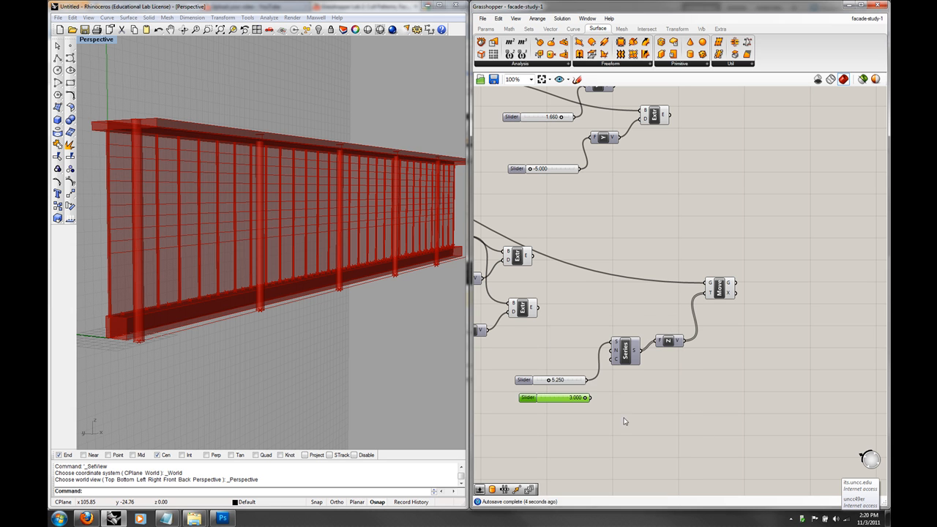
- Wire the copied slider into the Series N input, set it to 0.570, and check the line spacing on the facade
{"action": "left_click_drag", "start_coordinate": [589, 398], "coordinate": [615, 358]}
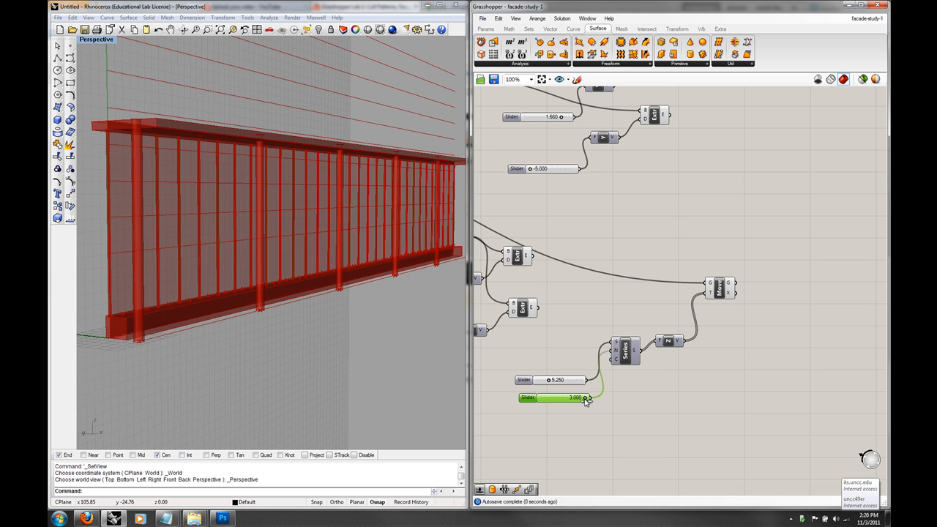
{"action": "left_click_drag", "start_coordinate": [585, 399], "coordinate": [550, 397]}
{"action": "scroll", "coordinate": [350, 339], "scroll_direction": "down", "scroll_amount": 10}
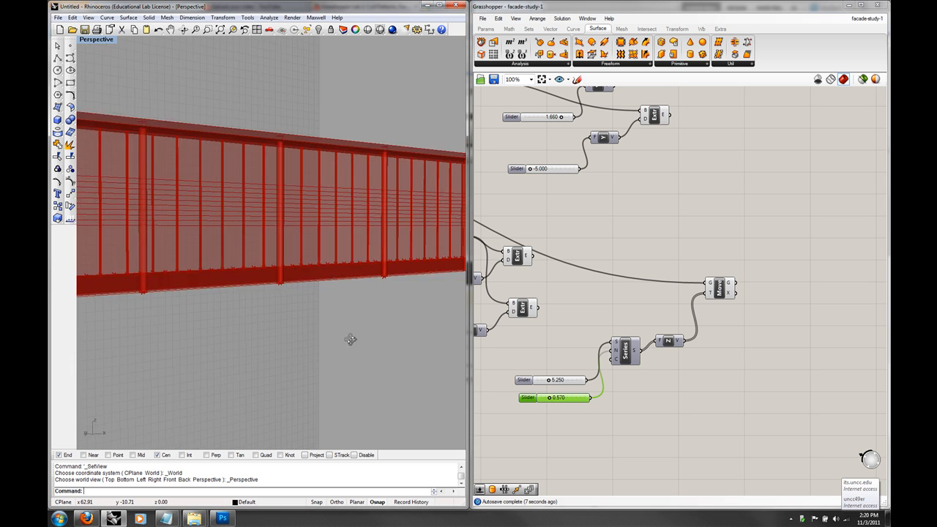
{"action": "scroll", "coordinate": [341, 331], "scroll_direction": "up", "scroll_amount": 3}
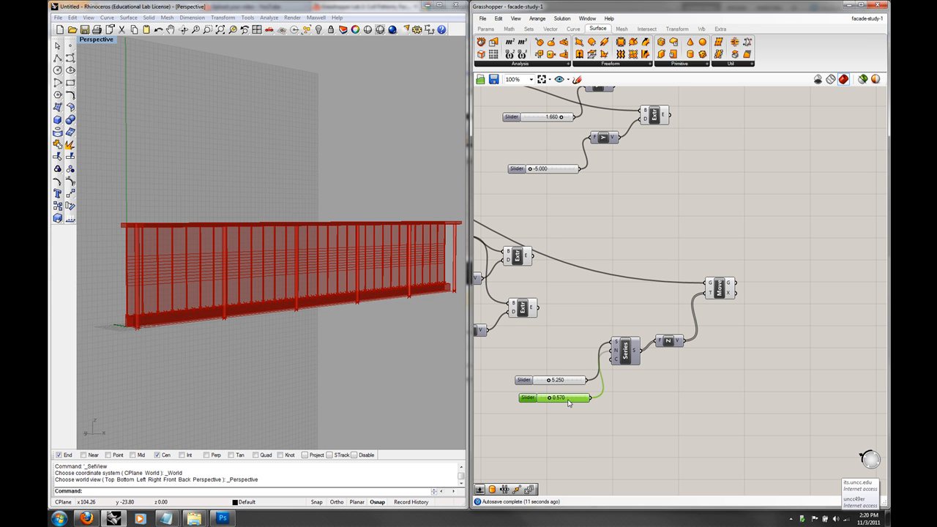
- Duplicate the spacing slider for the Series C input, with integer rounding and a maximum of 30
{"action": "left_click_drag", "start_coordinate": [568, 401], "coordinate": [613, 359], "text": "alt"}
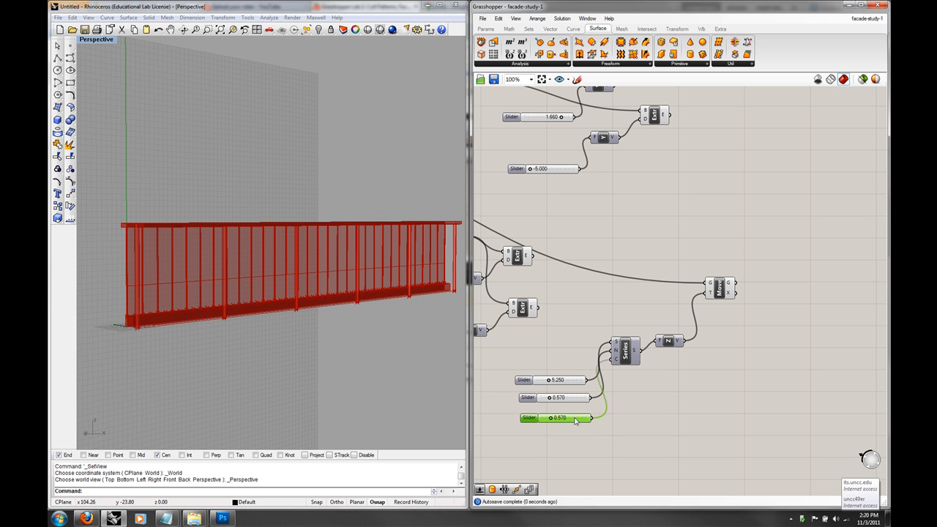
{"action": "right_click", "coordinate": [576, 420]}
{"action": "left_click", "coordinate": [595, 447]}
{"action": "left_click", "coordinate": [606, 394]}
{"action": "double_click", "coordinate": [630, 442]}
{"action": "type", "text": "30"}
{"action": "left_click", "coordinate": [639, 442]}
{"action": "left_click", "coordinate": [599, 500]}
- Test the Series count slider at 18 and 7 while viewing the window lines, and leave it at 18
{"action": "left_click_drag", "start_coordinate": [545, 420], "coordinate": [567, 420]}
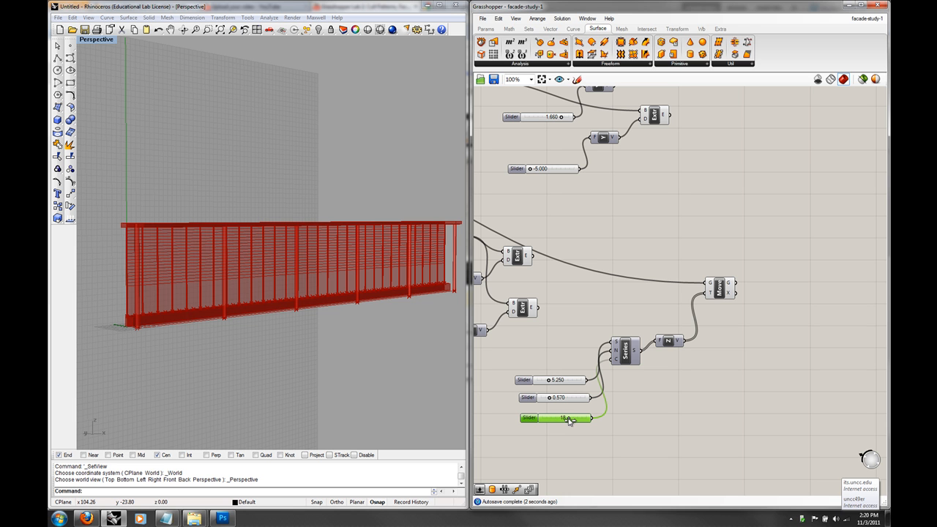
{"action": "right_click_drag", "start_coordinate": [335, 382], "coordinate": [350, 380]}
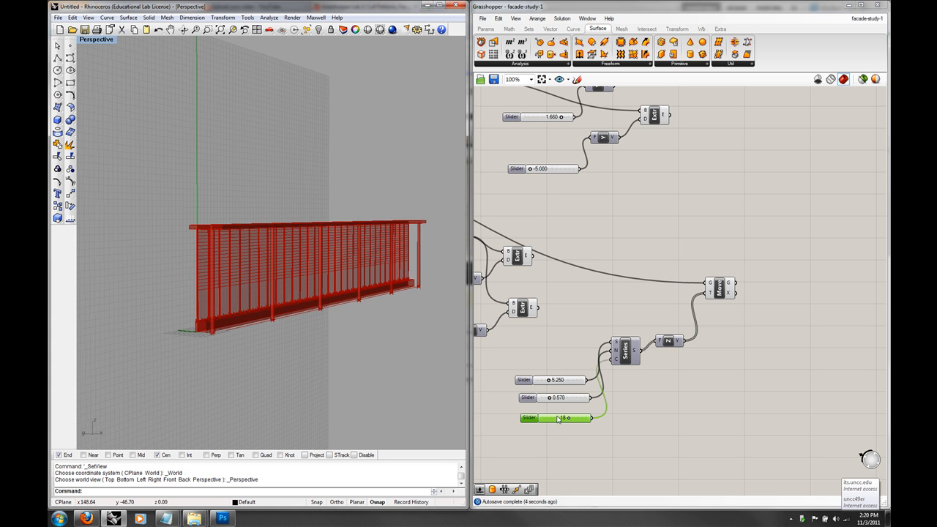
{"action": "left_click_drag", "start_coordinate": [567, 418], "coordinate": [552, 419]}
{"action": "right_click_drag", "start_coordinate": [291, 366], "coordinate": [271, 373]}
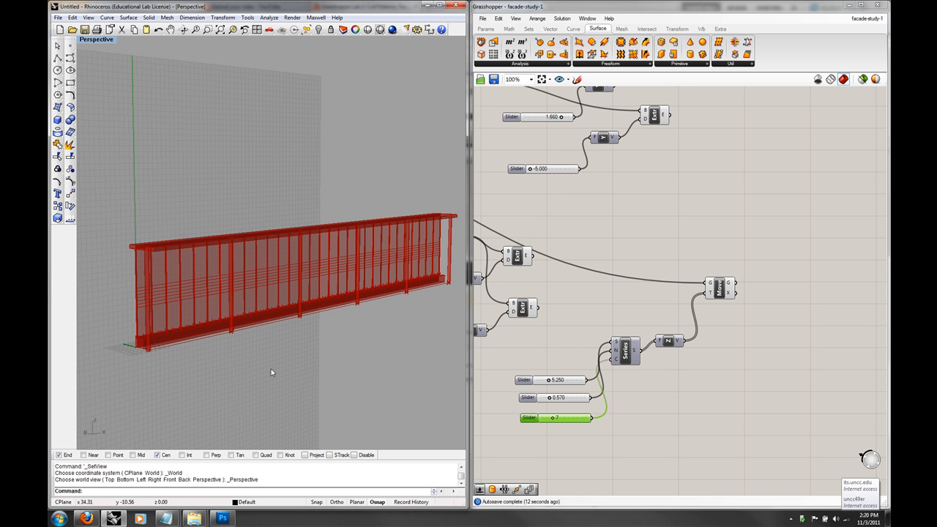
{"action": "left_click", "coordinate": [746, 371]}
{"action": "right_click_drag", "start_coordinate": [746, 367], "coordinate": [729, 347]}
{"action": "left_click_drag", "start_coordinate": [538, 399], "coordinate": [554, 401]}
- Add a Cull Nth component beyond the Move and wire the Move's G output into its L input
{"action": "right_click_drag", "start_coordinate": [777, 366], "coordinate": [741, 339]}
{"action": "double_click", "coordinate": [740, 339]}
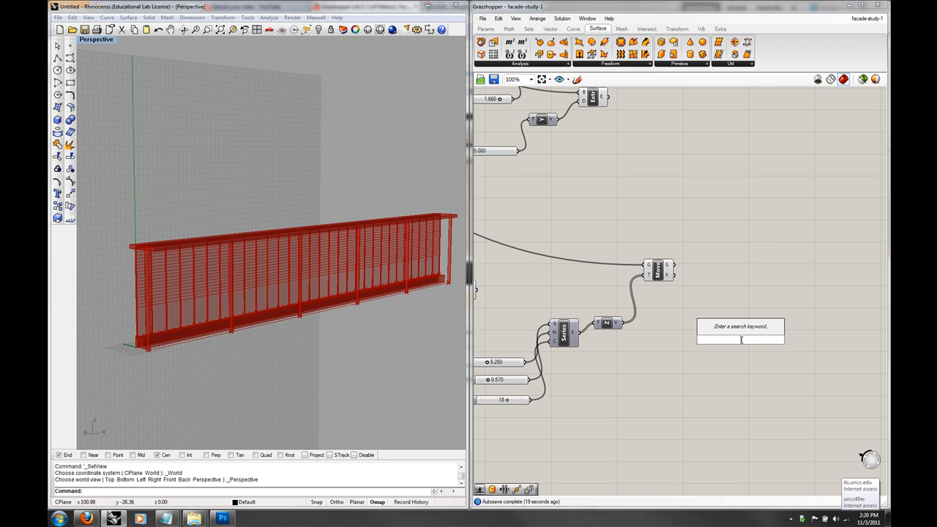
{"action": "type", "text": "cu"}
{"action": "left_click", "coordinate": [730, 330]}
{"action": "left_click_drag", "start_coordinate": [735, 335], "coordinate": [754, 300]}
{"action": "left_click_drag", "start_coordinate": [679, 269], "coordinate": [745, 295]}
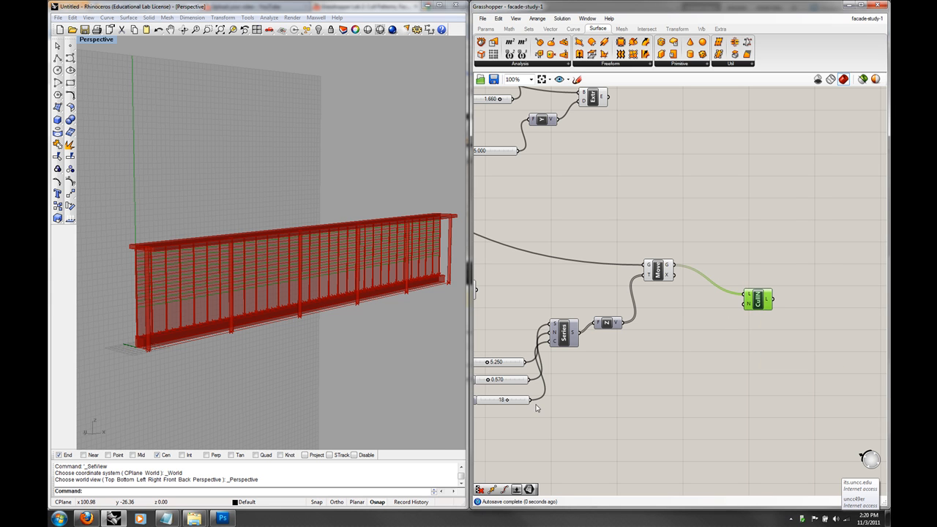
- Duplicate the Series count slider, place the copy below Cull Nth, and wire it into the Cull Nth N input
{"action": "left_click", "coordinate": [524, 401]}
{"action": "key", "text": "ctrl+c"}
{"action": "key", "text": "ctrl+v"}
{"action": "left_click_drag", "start_coordinate": [523, 403], "coordinate": [705, 365]}
{"action": "left_click", "coordinate": [718, 357]}
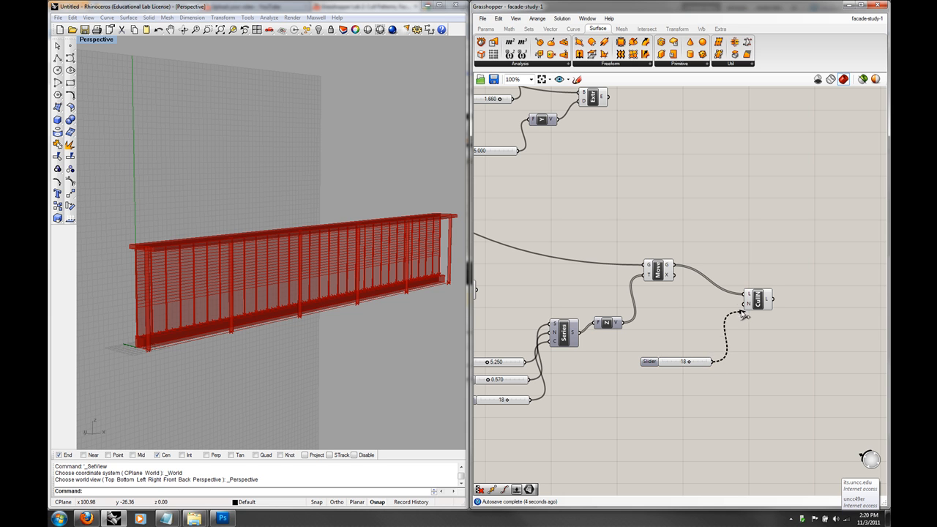
- Turn off the preview of the window line Move and set the Cull Nth frequency slider to 3
{"action": "left_click", "coordinate": [658, 270]}
{"action": "right_click", "coordinate": [664, 275]}
{"action": "left_click", "coordinate": [675, 289]}
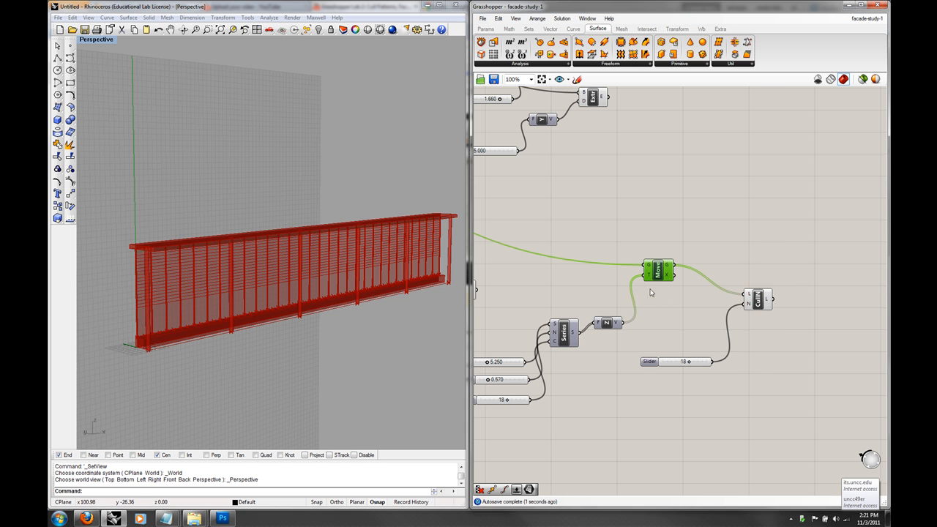
{"action": "left_click_drag", "start_coordinate": [690, 363], "coordinate": [670, 362]}
{"action": "scroll", "coordinate": [437, 335], "scroll_direction": "down", "scroll_amount": 2}
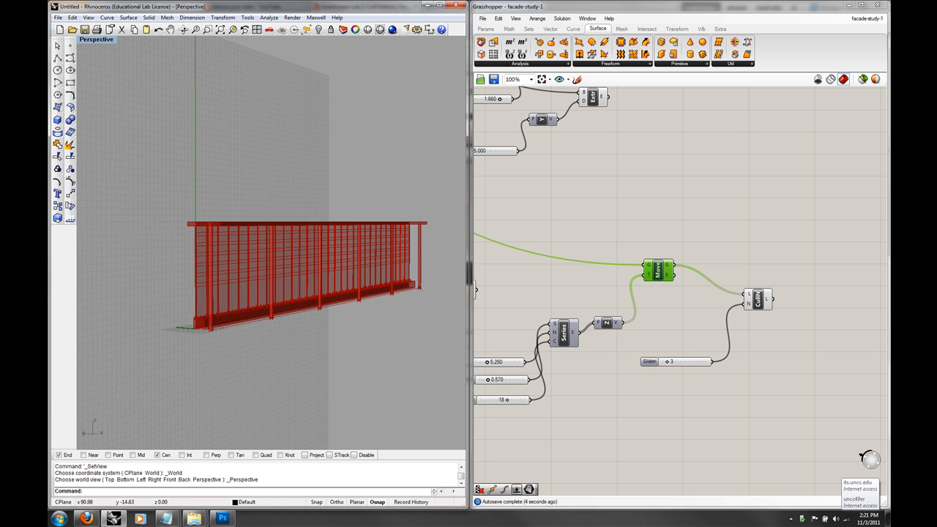
{"action": "scroll", "coordinate": [407, 333], "scroll_direction": "up", "scroll_amount": 2}
- Set the window line height slider to 5.000 and the soffit offset slider feeding the A-B subtraction to 3.162
{"action": "right_click_drag", "start_coordinate": [479, 332], "coordinate": [820, 290]}
{"action": "right_click_drag", "start_coordinate": [632, 345], "coordinate": [841, 316]}
{"action": "right_click_drag", "start_coordinate": [666, 322], "coordinate": [726, 320]}
{"action": "right_click_drag", "start_coordinate": [696, 278], "coordinate": [666, 393]}
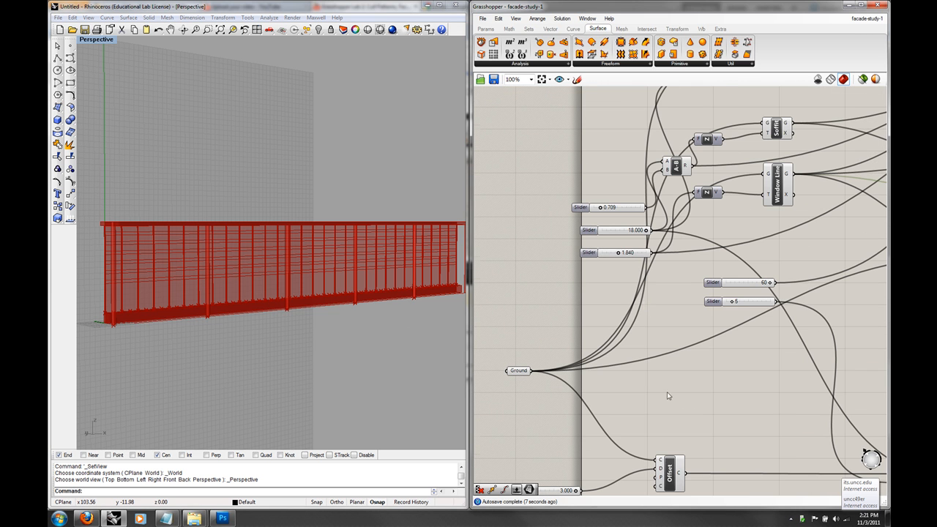
{"action": "left_click_drag", "start_coordinate": [620, 254], "coordinate": [647, 255]}
{"action": "left_click_drag", "start_coordinate": [603, 211], "coordinate": [625, 212]}
- Set the Series start slider to 0.000 so the horizontal lines begin at the window line, and check the facade
{"action": "right_click_drag", "start_coordinate": [729, 275], "coordinate": [501, 249]}
{"action": "right_click_drag", "start_coordinate": [866, 323], "coordinate": [647, 286]}
{"action": "left_click_drag", "start_coordinate": [669, 336], "coordinate": [654, 337]}
{"action": "right_click_drag", "start_coordinate": [400, 324], "coordinate": [432, 325]}
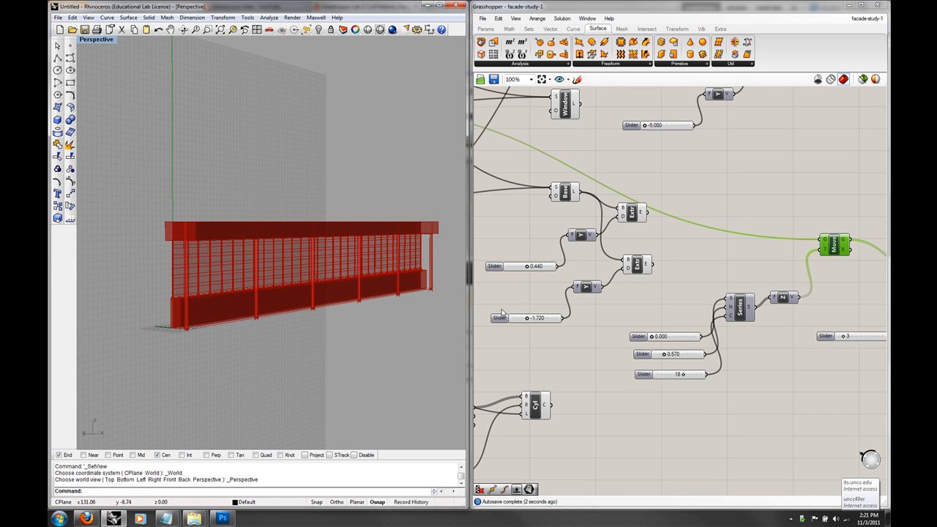
- Try 13 and 15 on the column division slider, inspect the column spacing, and set it to 10
{"action": "right_click_drag", "start_coordinate": [510, 307], "coordinate": [598, 300]}
{"action": "right_click_drag", "start_coordinate": [613, 250], "coordinate": [632, 301]}
{"action": "right_click_drag", "start_coordinate": [602, 283], "coordinate": [744, 297]}
{"action": "left_click_drag", "start_coordinate": [618, 285], "coordinate": [627, 285]}
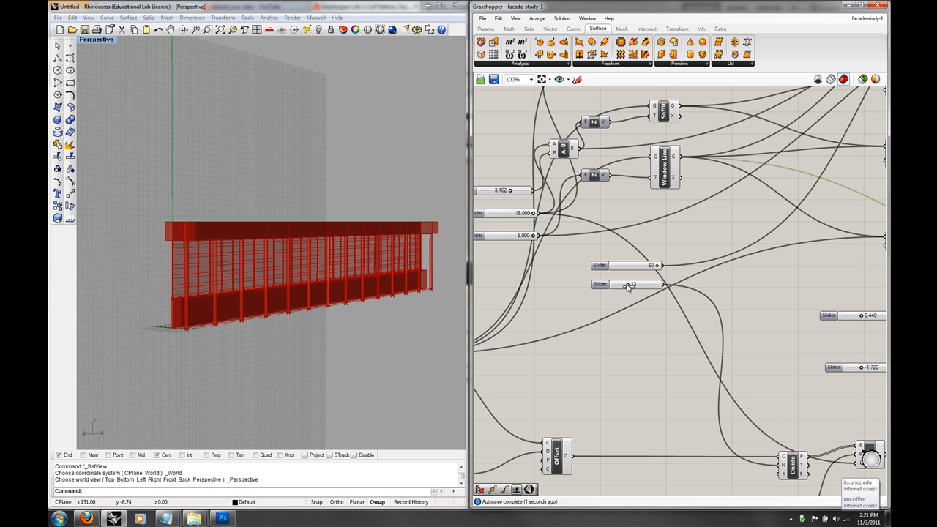
{"action": "left_click_drag", "start_coordinate": [627, 286], "coordinate": [631, 286]}
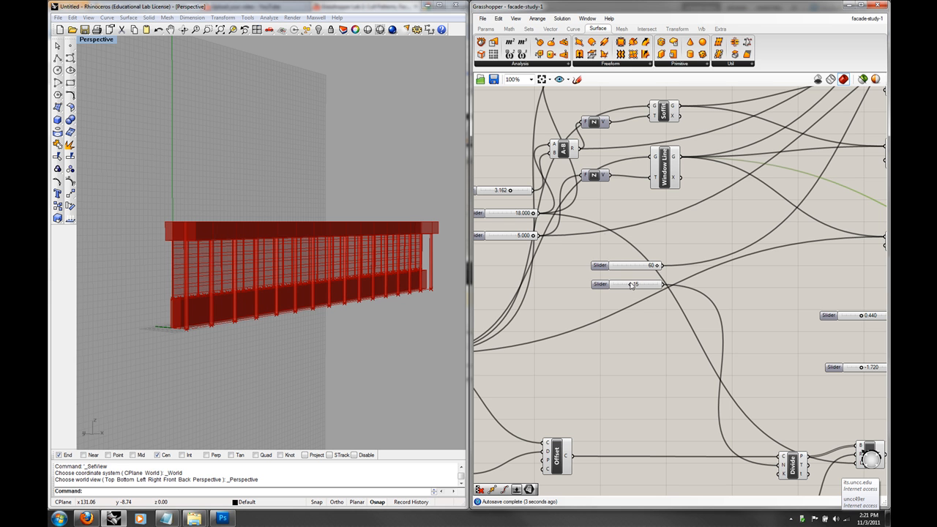
{"action": "scroll", "coordinate": [344, 272], "scroll_direction": "up", "scroll_amount": 5}
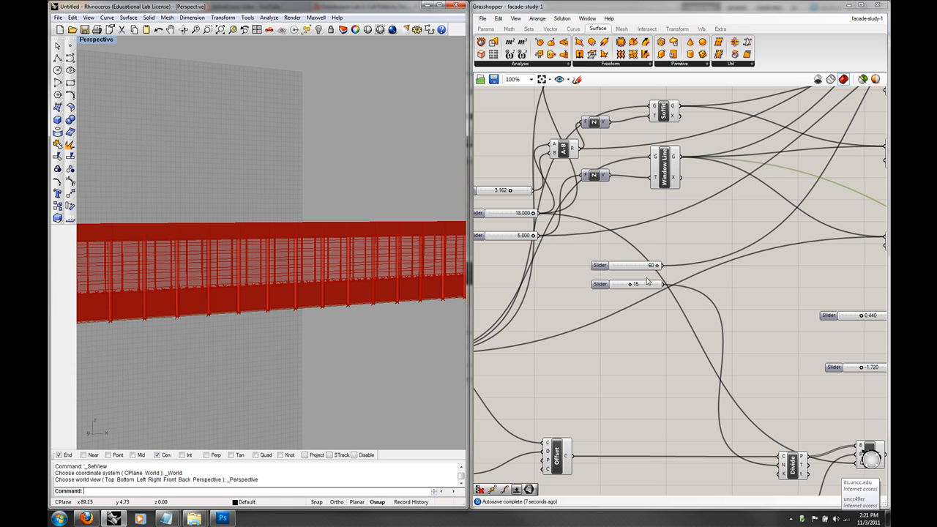
{"action": "left_click_drag", "start_coordinate": [631, 285], "coordinate": [625, 286]}
- Test the overall height slider at 14.580, inspect the facade, and restore it to 18.000
{"action": "mouse_move", "coordinate": [352, 305]}
{"action": "right_mouse_down"}
{"action": "mouse_move", "coordinate": [326, 307]}
{"action": "mouse_move", "coordinate": [359, 311]}
{"action": "right_mouse_up"}
{"action": "scroll", "coordinate": [326, 308], "scroll_direction": "down", "scroll_amount": 4}
{"action": "right_click_drag", "start_coordinate": [541, 254], "coordinate": [579, 266]}
{"action": "left_click_drag", "start_coordinate": [573, 227], "coordinate": [563, 228]}
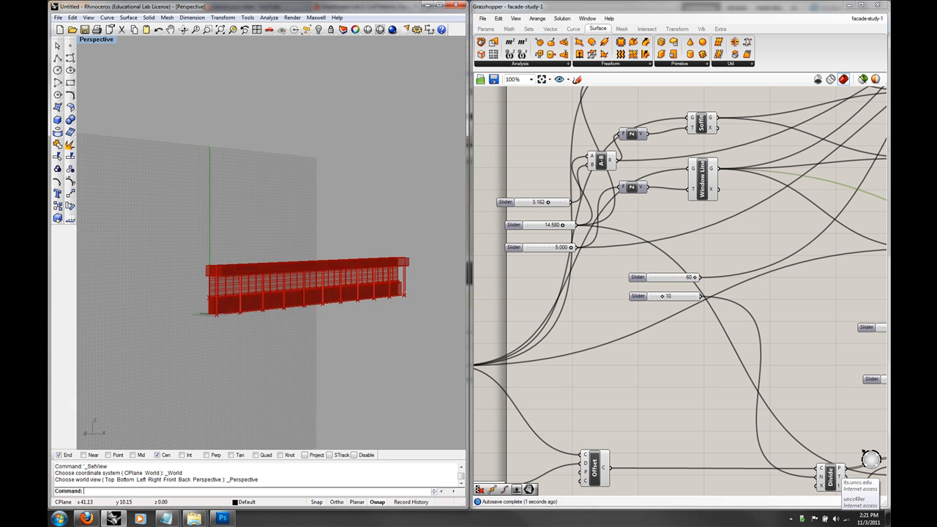
{"action": "scroll", "coordinate": [307, 296], "scroll_direction": "up", "scroll_amount": 5}
{"action": "right_click_drag", "start_coordinate": [306, 297], "coordinate": [337, 295]}
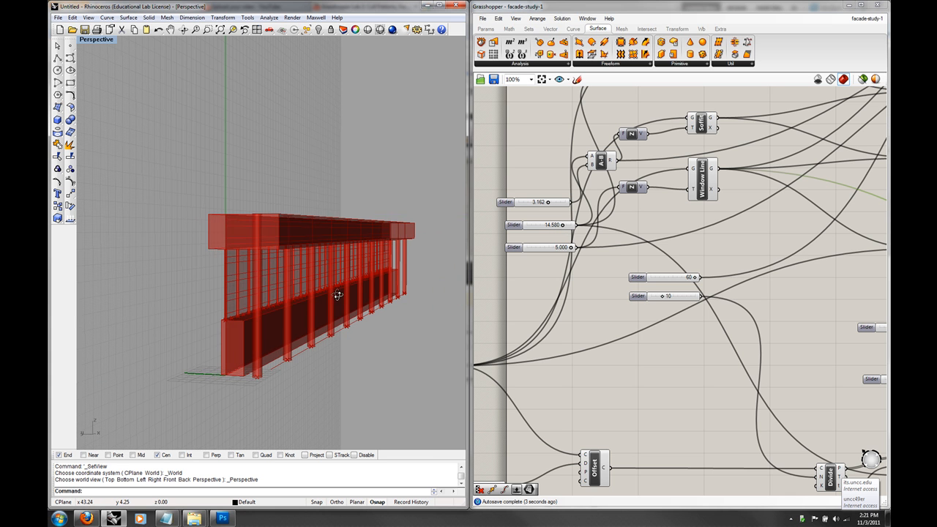
{"action": "left_click_drag", "start_coordinate": [557, 227], "coordinate": [590, 229]}
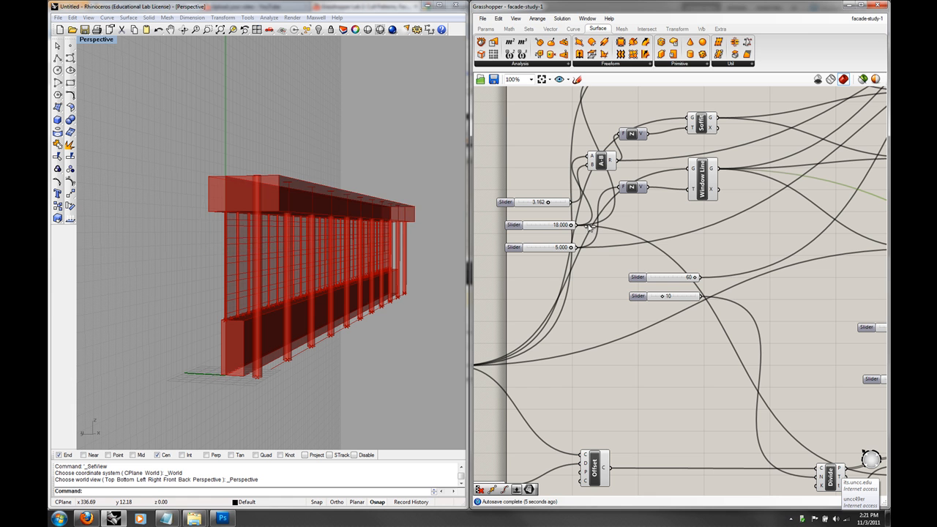
{"action": "right_click_drag", "start_coordinate": [393, 259], "coordinate": [363, 253]}
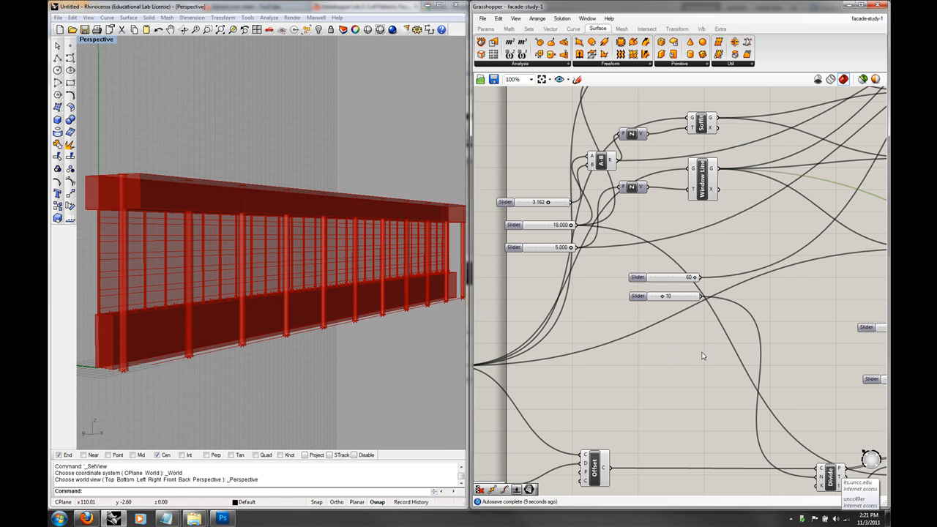
- Set the slider for the base's second Y extrusion to -0.520 and inspect the thinner base
{"action": "scroll", "coordinate": [674, 350], "scroll_direction": "down", "scroll_amount": 2}
{"action": "right_click_drag", "start_coordinate": [777, 310], "coordinate": [639, 298]}
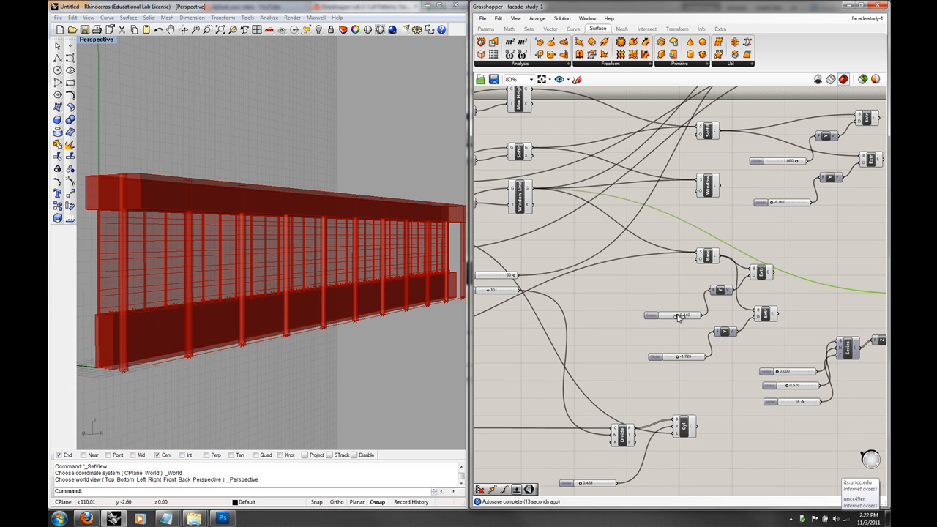
{"action": "mouse_move", "coordinate": [677, 357]}
{"action": "left_mouse_down"}
{"action": "mouse_move", "coordinate": [661, 357]}
{"action": "mouse_move", "coordinate": [690, 362]}
{"action": "left_mouse_up"}
{"action": "right_click_drag", "start_coordinate": [210, 297], "coordinate": [253, 293]}
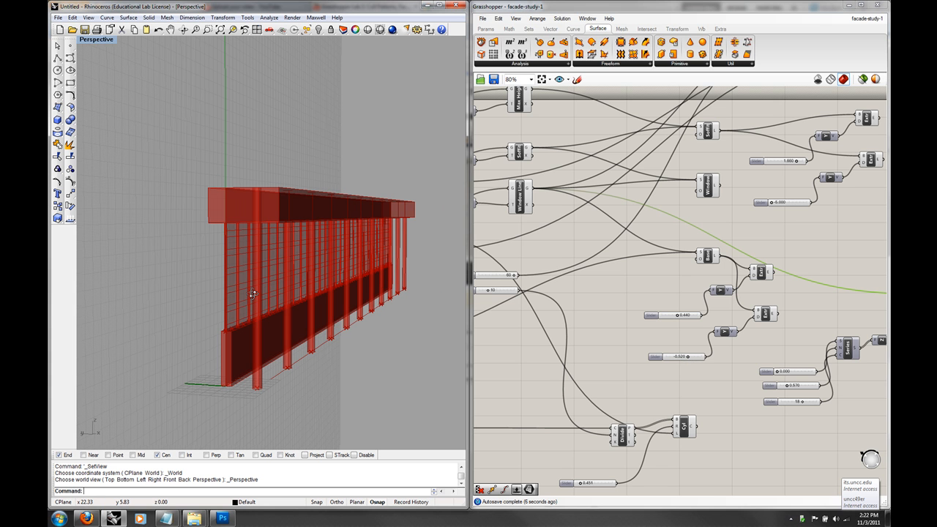
- Set the soffit offset slider feeding the A-B subtraction to 0.391 and inspect the thinner roof band
{"action": "right_click_drag", "start_coordinate": [514, 213], "coordinate": [630, 251]}
{"action": "right_click_drag", "start_coordinate": [535, 248], "coordinate": [633, 243]}
{"action": "left_click_drag", "start_coordinate": [615, 251], "coordinate": [596, 250]}
{"action": "right_click_drag", "start_coordinate": [325, 252], "coordinate": [331, 265]}
{"action": "scroll", "coordinate": [331, 265], "scroll_direction": "up", "scroll_amount": 5}
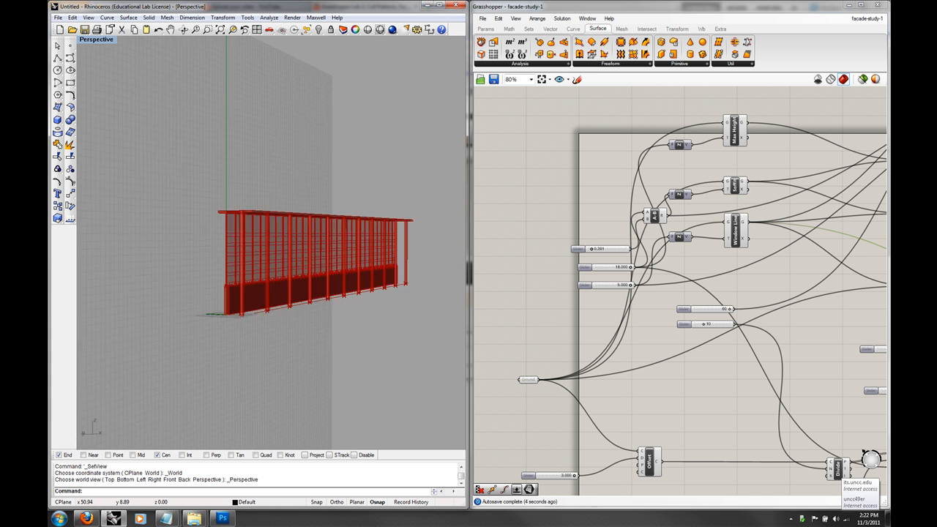
- Set the slider driving the vertical mullions' rectangle domain to 0.175 and inspect the thicker mullions
{"action": "right_click_drag", "start_coordinate": [683, 250], "coordinate": [615, 253]}
{"action": "scroll", "coordinate": [615, 253], "scroll_direction": "down", "scroll_amount": 4}
{"action": "scroll", "coordinate": [617, 203], "scroll_direction": "up", "scroll_amount": 3}
{"action": "right_click_drag", "start_coordinate": [638, 198], "coordinate": [676, 219]}
{"action": "scroll", "coordinate": [592, 178], "scroll_direction": "up", "scroll_amount": 3}
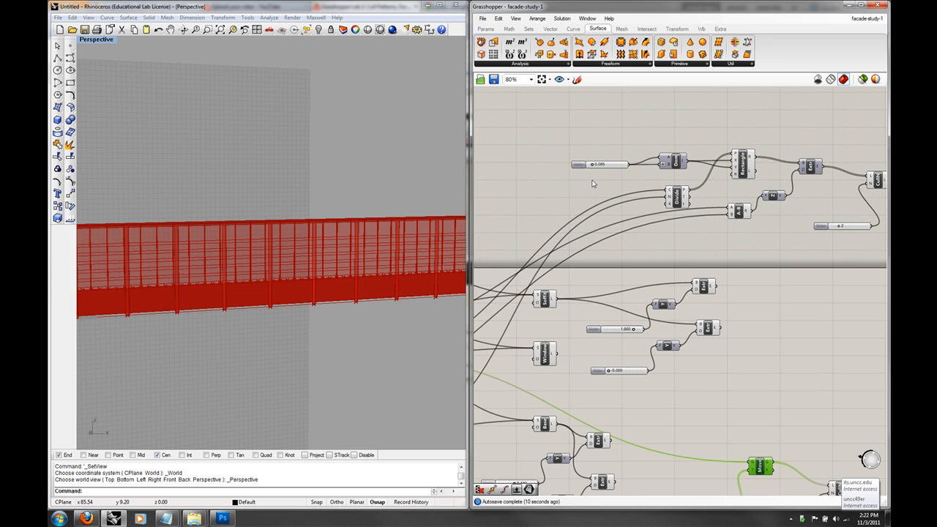
{"action": "left_click_drag", "start_coordinate": [593, 152], "coordinate": [599, 152]}
{"action": "right_click_drag", "start_coordinate": [276, 228], "coordinate": [296, 236]}
- Set the column cylinders' radius slider to about 1.07 and inspect the thicker columns
{"action": "right_click_drag", "start_coordinate": [763, 261], "coordinate": [664, 241]}
{"action": "scroll", "coordinate": [664, 240], "scroll_direction": "down", "scroll_amount": 1}
{"action": "right_click_drag", "start_coordinate": [701, 316], "coordinate": [540, 261]}
{"action": "scroll", "coordinate": [675, 295], "scroll_direction": "down", "scroll_amount": 2}
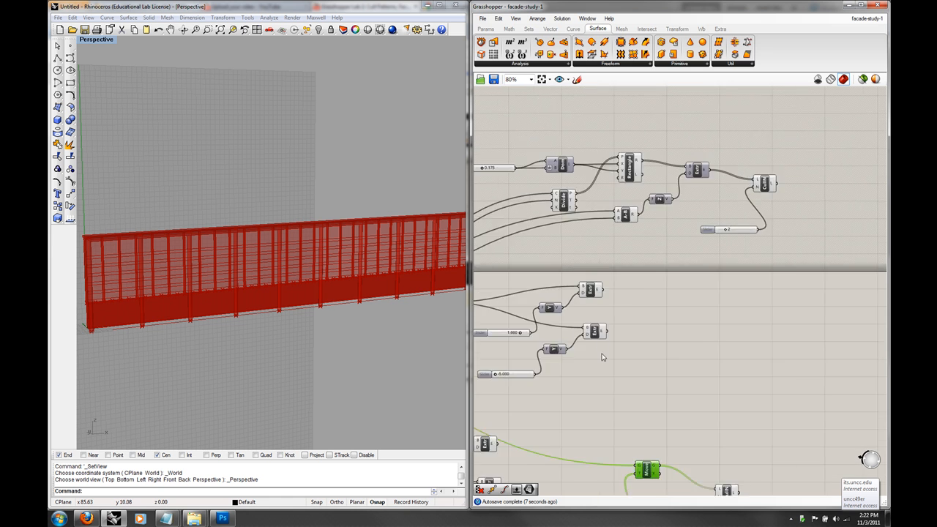
{"action": "right_click_drag", "start_coordinate": [603, 357], "coordinate": [803, 229]}
{"action": "right_click_drag", "start_coordinate": [690, 362], "coordinate": [748, 235]}
{"action": "right_click_drag", "start_coordinate": [588, 299], "coordinate": [747, 276]}
{"action": "left_click_drag", "start_coordinate": [688, 391], "coordinate": [694, 391]}
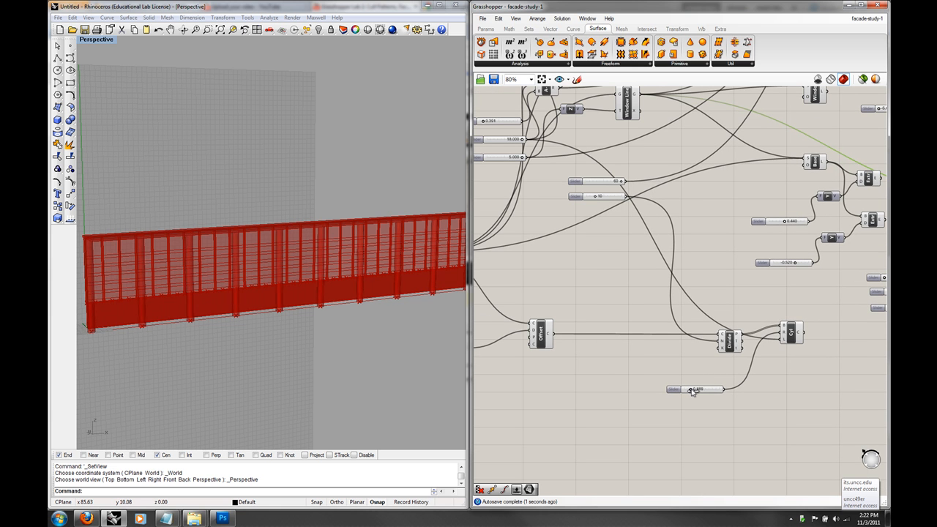
{"action": "right_click_drag", "start_coordinate": [383, 350], "coordinate": [351, 339]}
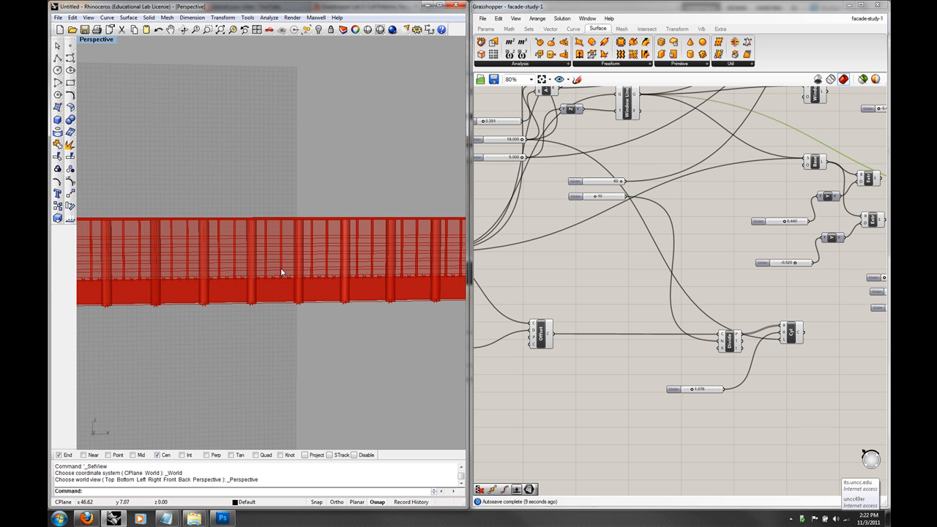
- Switch the viewport to Front view and turn off the preview of the Divide component that places the columns
{"action": "right_click_drag", "start_coordinate": [281, 268], "coordinate": [304, 345]}
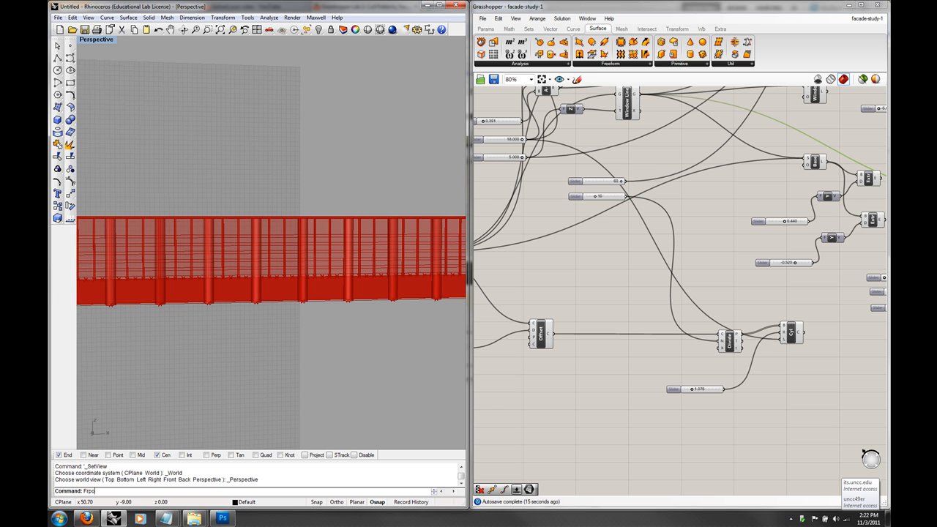
{"action": "key", "text": "Return"}
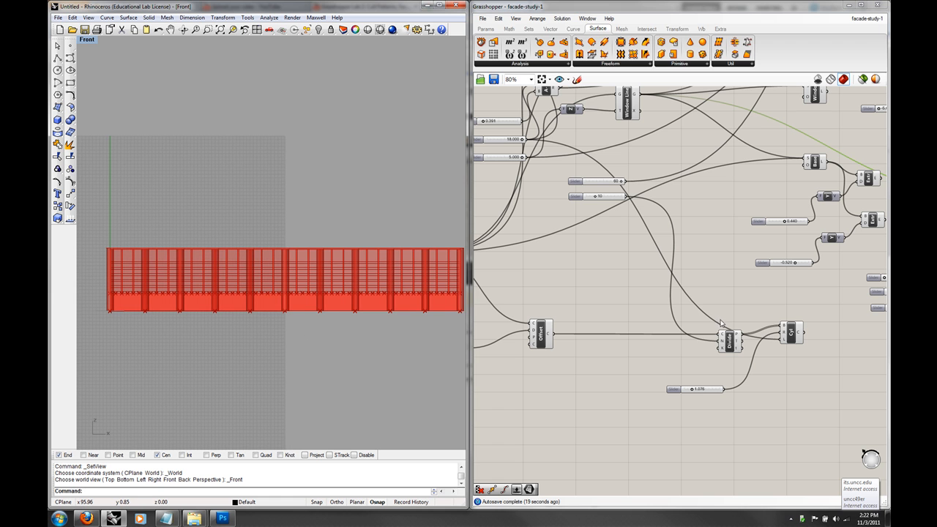
{"action": "left_click", "coordinate": [728, 340]}
{"action": "right_click", "coordinate": [728, 343]}
{"action": "left_click", "coordinate": [729, 342]}
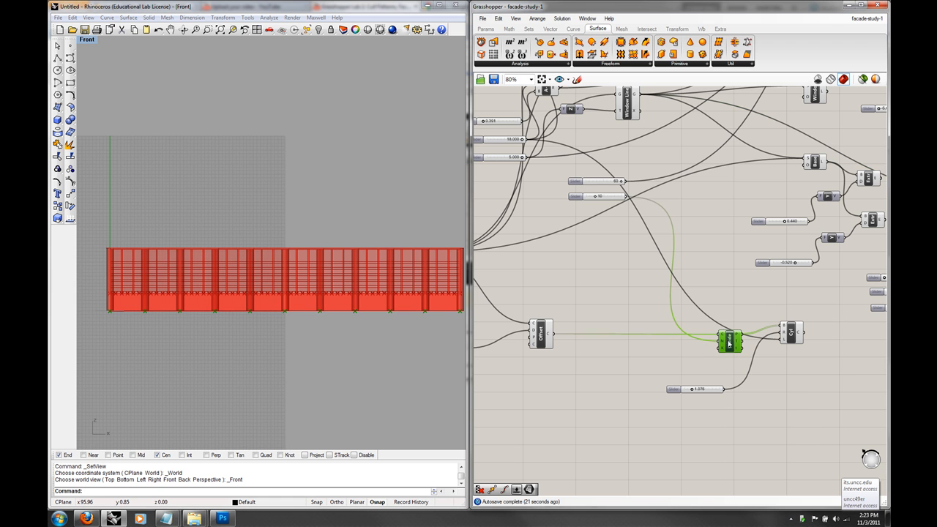
- Turn off the preview of the Divide component that feeds the vertical mullions' rectangles
{"action": "left_click", "coordinate": [539, 333]}
{"action": "left_click", "coordinate": [644, 260]}
{"action": "right_click_drag", "start_coordinate": [653, 264], "coordinate": [605, 341]}
{"action": "right_click_drag", "start_coordinate": [710, 227], "coordinate": [605, 248]}
{"action": "right_click_drag", "start_coordinate": [839, 372], "coordinate": [662, 349]}
{"action": "right_click_drag", "start_coordinate": [527, 257], "coordinate": [749, 307]}
{"action": "right_click_drag", "start_coordinate": [615, 233], "coordinate": [635, 246]}
{"action": "right_click_drag", "start_coordinate": [570, 282], "coordinate": [689, 264]}
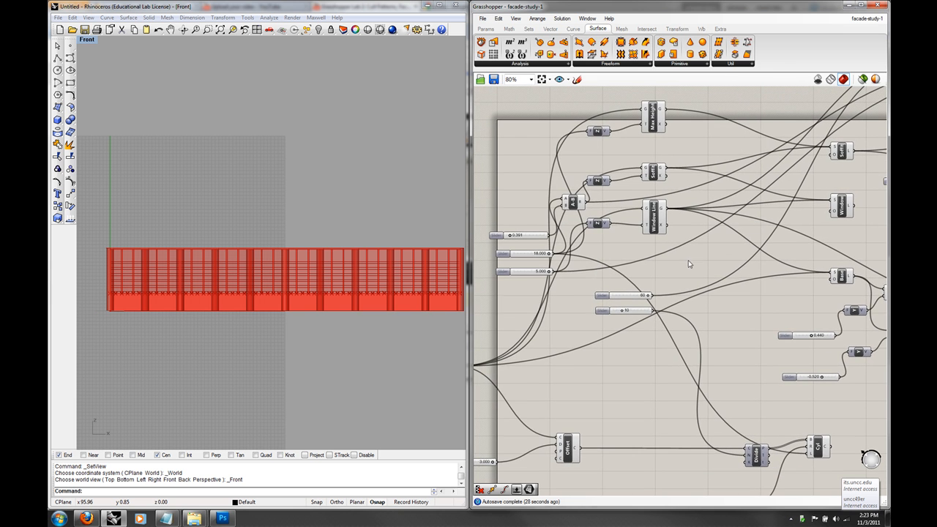
{"action": "right_click_drag", "start_coordinate": [822, 376], "coordinate": [706, 419]}
{"action": "right_click_drag", "start_coordinate": [730, 241], "coordinate": [556, 338]}
{"action": "left_click", "coordinate": [680, 185]}
{"action": "right_click", "coordinate": [681, 184]}
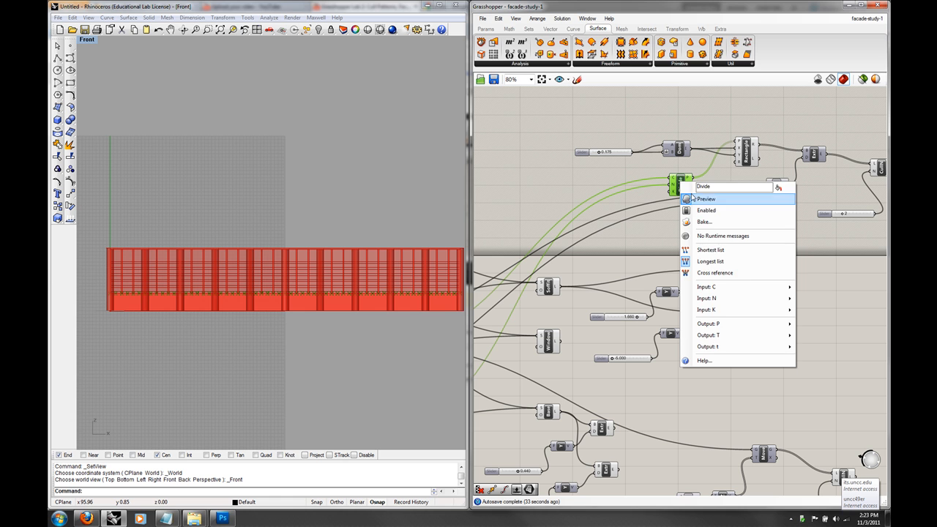
{"action": "left_click", "coordinate": [691, 198]}
{"action": "mouse_move", "coordinate": [432, 219]}
{"action": "right_mouse_down"}
{"action": "mouse_move", "coordinate": [401, 213]}
{"action": "mouse_move", "coordinate": [417, 215]}
{"action": "right_mouse_up"}
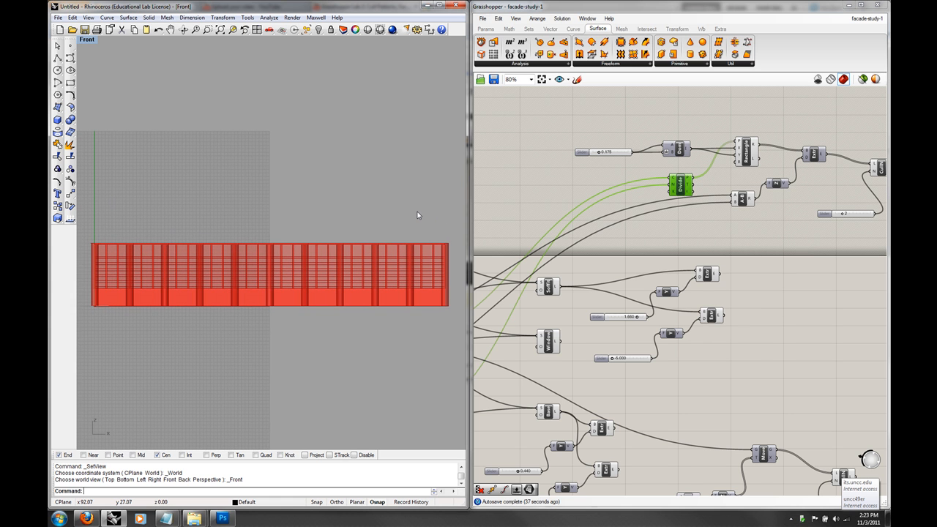
- Add a Group component and wire both the culled mullions and the culled horizontal window lines into it
{"action": "right_click_drag", "start_coordinate": [797, 274], "coordinate": [711, 287]}
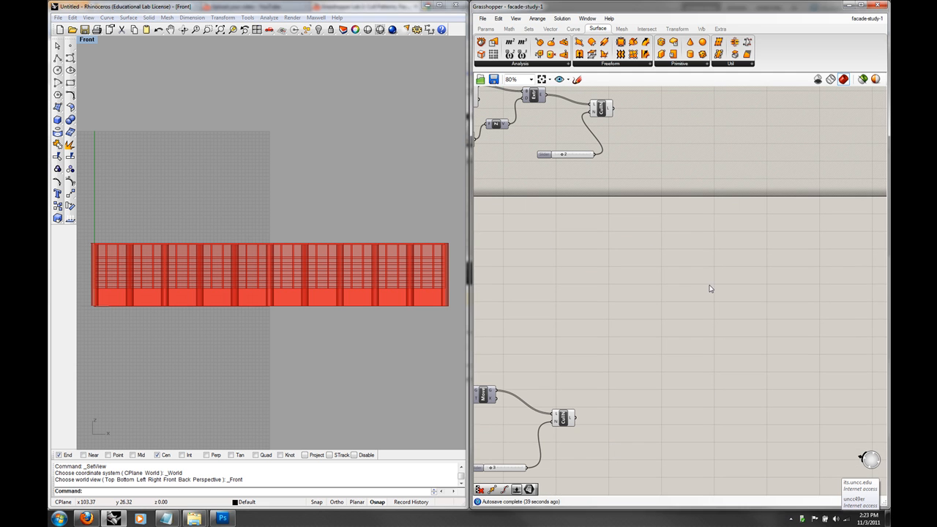
{"action": "double_click", "coordinate": [709, 285]}
{"action": "type", "text": "group"}
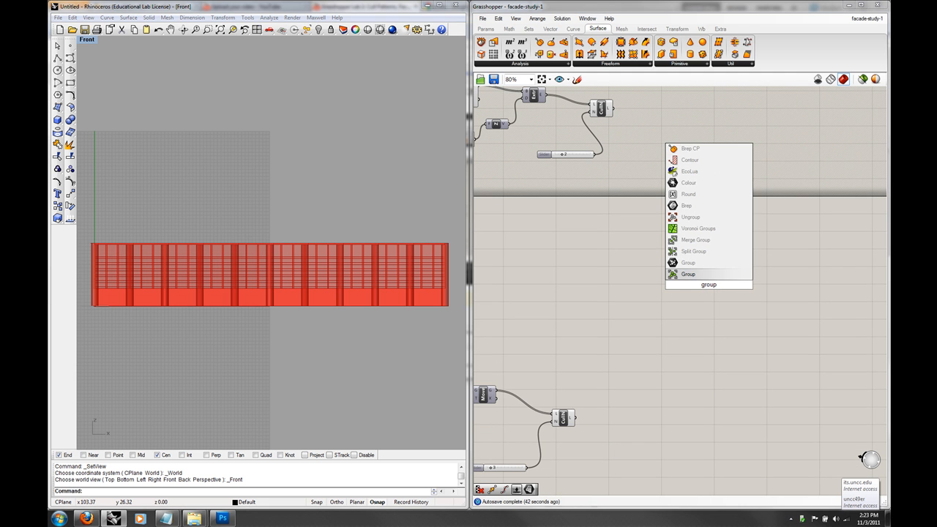
{"action": "left_click", "coordinate": [685, 275]}
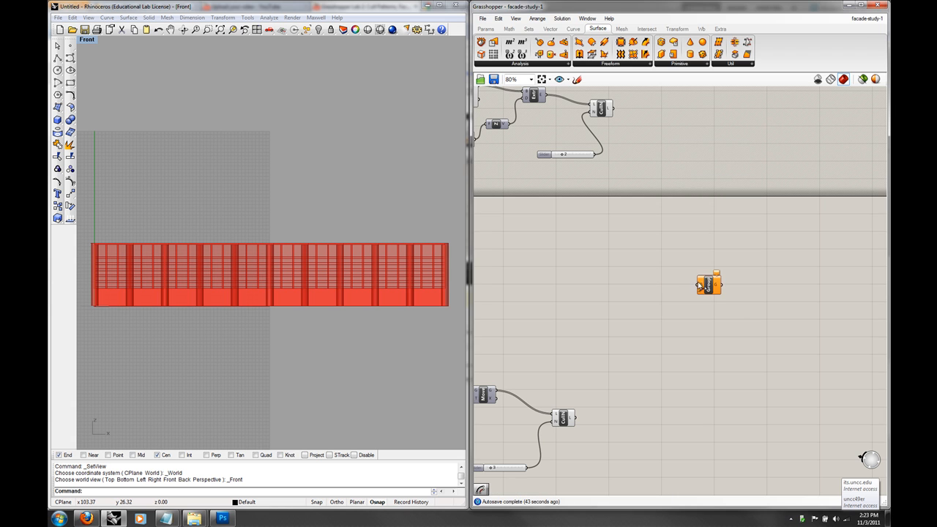
{"action": "left_click", "coordinate": [599, 110]}
{"action": "left_click_drag", "start_coordinate": [614, 110], "coordinate": [714, 284]}
{"action": "left_click", "coordinate": [563, 419]}
{"action": "left_click_drag", "start_coordinate": [580, 421], "coordinate": [714, 284]}
{"action": "left_click", "coordinate": [726, 284]}
- Add the outputs of the soffit's two Extrude components to the Group component's input
{"action": "right_click_drag", "start_coordinate": [595, 288], "coordinate": [646, 294]}
{"action": "right_click_drag", "start_coordinate": [588, 256], "coordinate": [686, 251]}
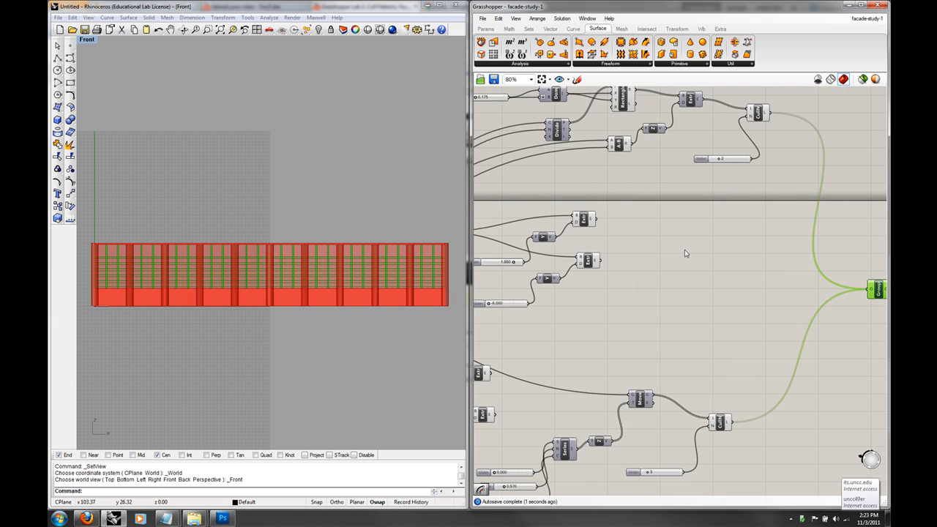
{"action": "right_click_drag", "start_coordinate": [639, 163], "coordinate": [644, 194]}
{"action": "right_click_drag", "start_coordinate": [627, 234], "coordinate": [693, 189]}
{"action": "left_click", "coordinate": [654, 208]}
{"action": "right_click_drag", "start_coordinate": [718, 236], "coordinate": [619, 229]}
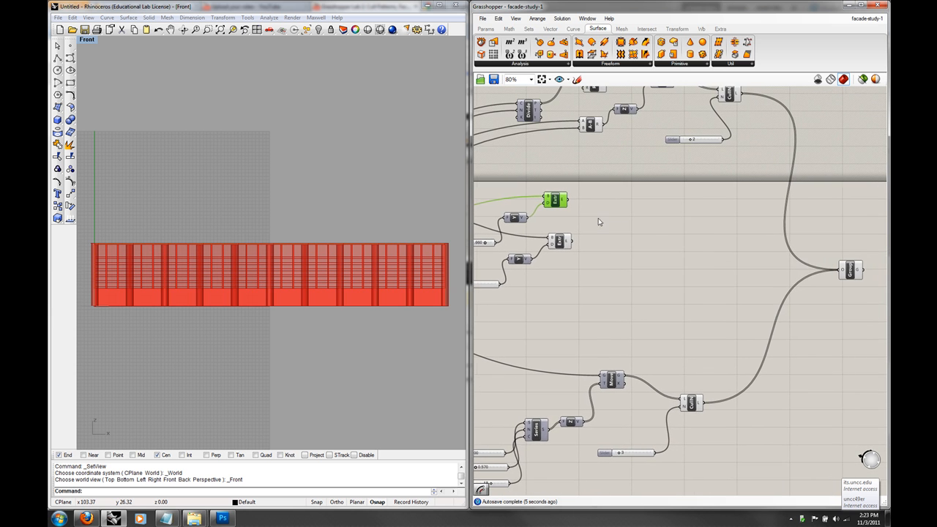
{"action": "left_click_drag", "start_coordinate": [570, 200], "coordinate": [839, 271]}
{"action": "left_click_drag", "start_coordinate": [578, 247], "coordinate": [842, 271], "text": "shift"}
{"action": "left_click", "coordinate": [850, 273]}
- Add the outputs of the base's two Extrude components to the Group component's input
{"action": "right_click_drag", "start_coordinate": [674, 322], "coordinate": [681, 246]}
{"action": "right_click_drag", "start_coordinate": [689, 286], "coordinate": [782, 281]}
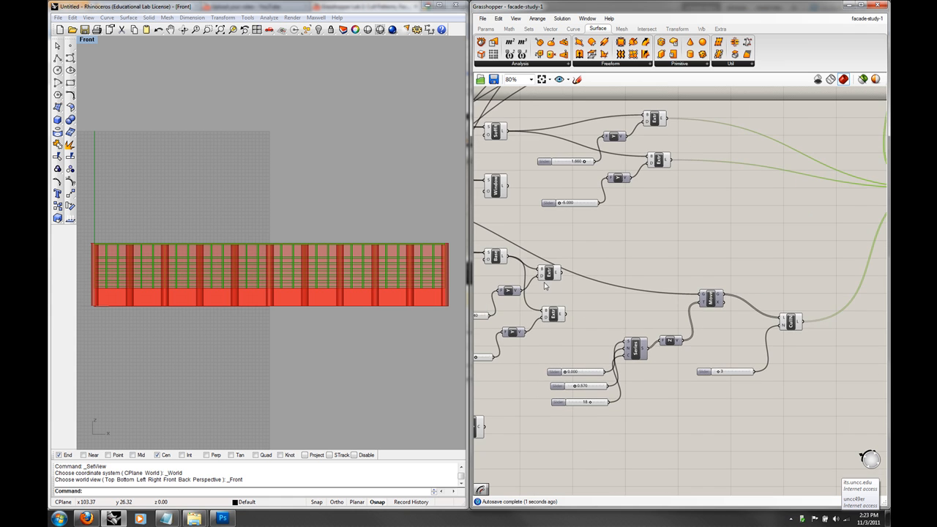
{"action": "left_click", "coordinate": [550, 272]}
{"action": "scroll", "coordinate": [629, 285], "scroll_direction": "down", "scroll_amount": 2}
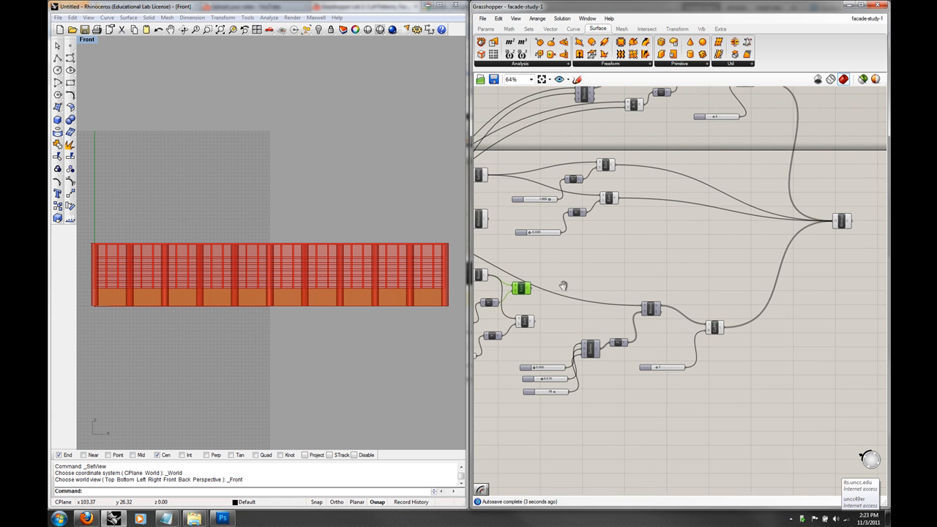
{"action": "left_click_drag", "start_coordinate": [530, 289], "coordinate": [830, 224], "text": "shift"}
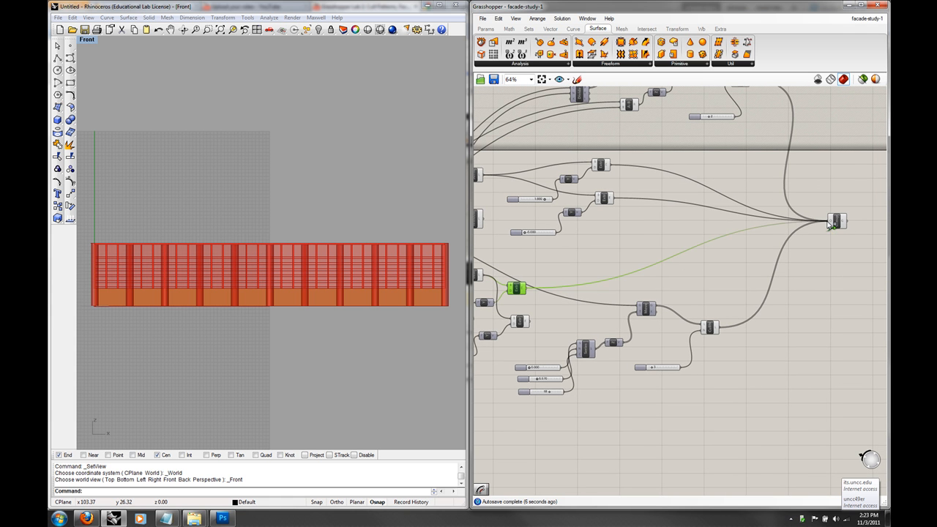
{"action": "left_click_drag", "start_coordinate": [538, 323], "coordinate": [829, 222], "text": "shift"}
{"action": "left_click", "coordinate": [827, 219]}
- Add the Window loft's output to the Group component's input
{"action": "right_click_drag", "start_coordinate": [269, 276], "coordinate": [288, 279]}
{"action": "right_click_drag", "start_coordinate": [524, 272], "coordinate": [562, 266]}
{"action": "left_click", "coordinate": [581, 236]}
{"action": "left_click_drag", "start_coordinate": [517, 238], "coordinate": [858, 239]}
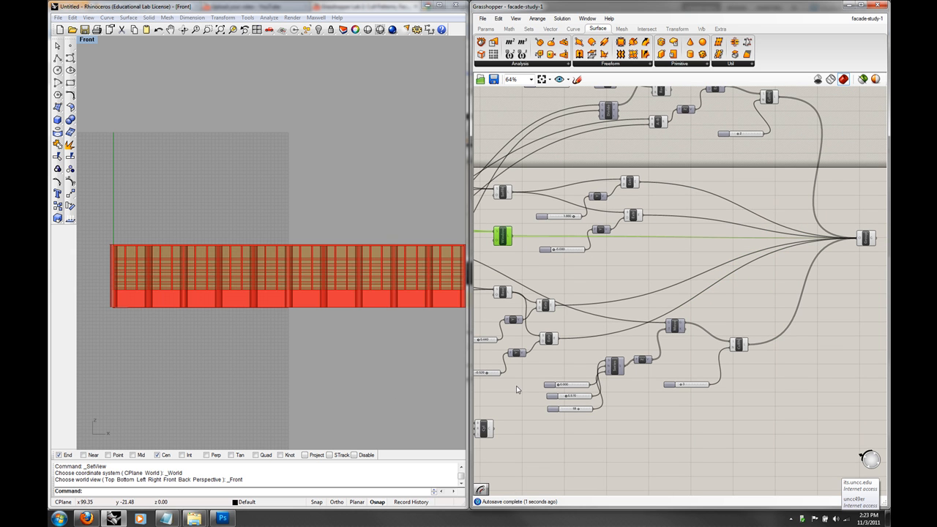
- Switch the viewport to Perspective and select the Group component to check which facade parts it covers
{"action": "left_click", "coordinate": [89, 42]}
{"action": "mouse_move", "coordinate": [121, 145]}
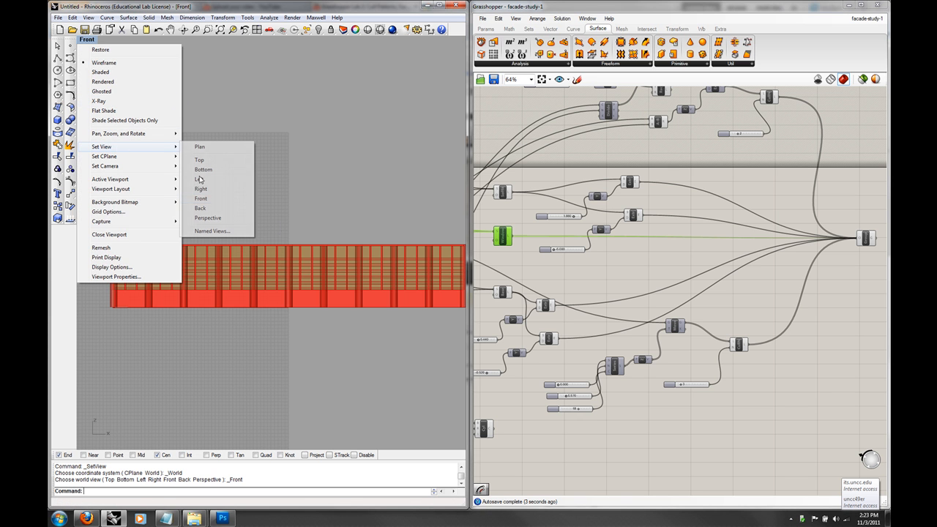
{"action": "left_click", "coordinate": [244, 221]}
{"action": "right_click_drag", "start_coordinate": [243, 221], "coordinate": [366, 196]}
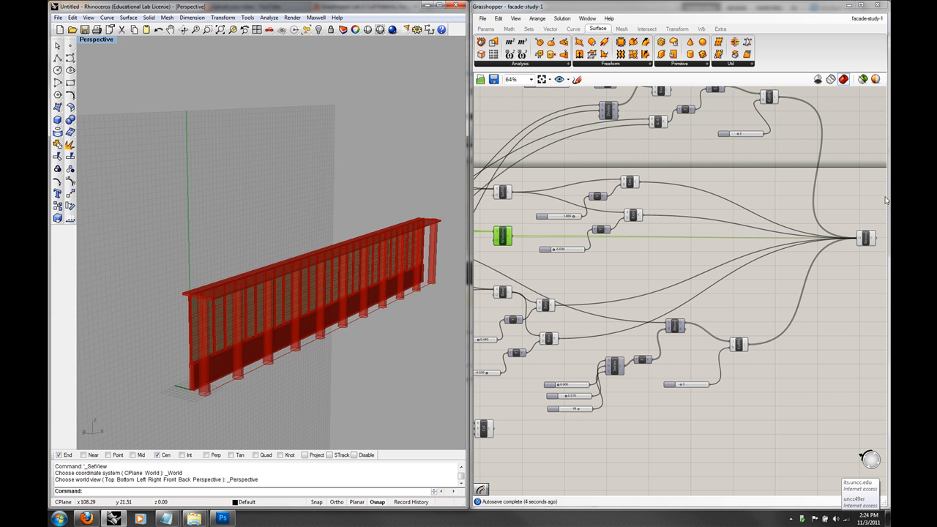
{"action": "right_click_drag", "start_coordinate": [867, 221], "coordinate": [830, 217]}
{"action": "left_click", "coordinate": [829, 237]}
{"action": "right_click_drag", "start_coordinate": [297, 293], "coordinate": [306, 293]}
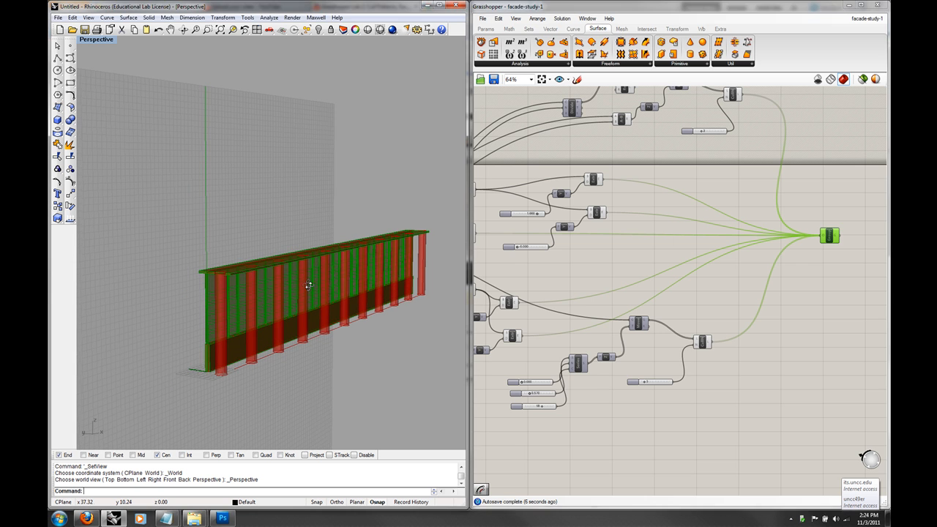
- Add the column Cylinder component's output to the Group component's input
{"action": "right_click_drag", "start_coordinate": [563, 301], "coordinate": [625, 257]}
{"action": "right_click_drag", "start_coordinate": [714, 215], "coordinate": [661, 220]}
{"action": "right_click_drag", "start_coordinate": [548, 295], "coordinate": [734, 232]}
{"action": "right_click_drag", "start_coordinate": [658, 309], "coordinate": [517, 365]}
{"action": "left_click", "coordinate": [503, 380]}
{"action": "left_click_drag", "start_coordinate": [517, 384], "coordinate": [859, 191]}
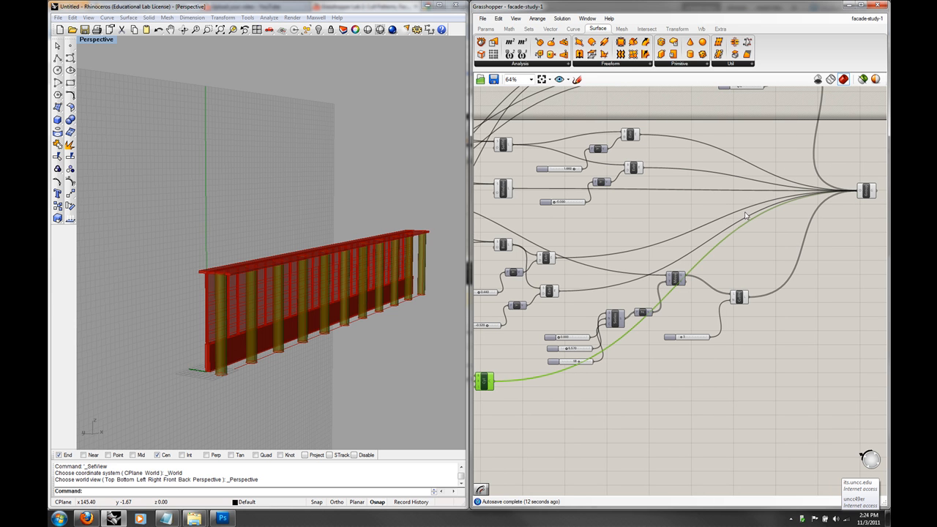
{"action": "left_click", "coordinate": [757, 257]}
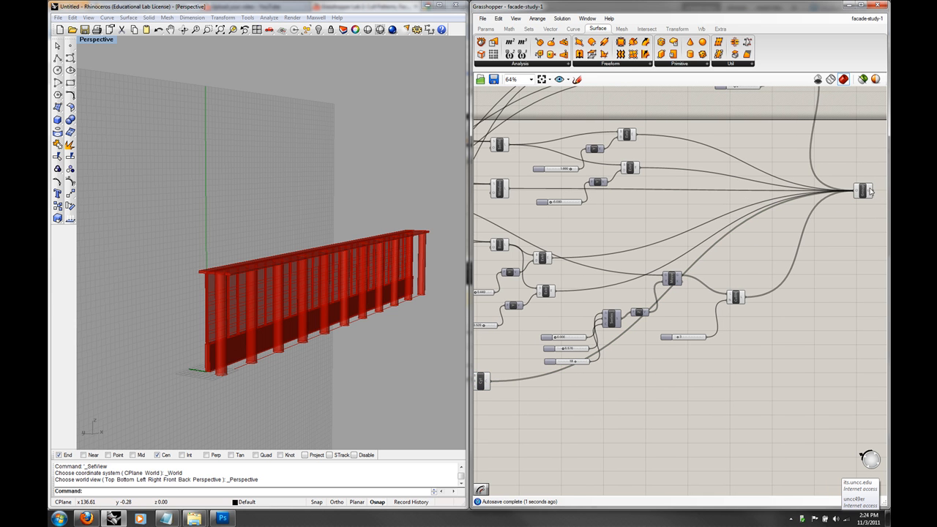
- Bake the Group component's complete facade geometry with the default attributes
{"action": "left_click", "coordinate": [865, 191]}
{"action": "mouse_move", "coordinate": [397, 268]}
{"action": "right_mouse_down"}
{"action": "mouse_move", "coordinate": [388, 262]}
{"action": "mouse_move", "coordinate": [396, 255]}
{"action": "right_mouse_up"}
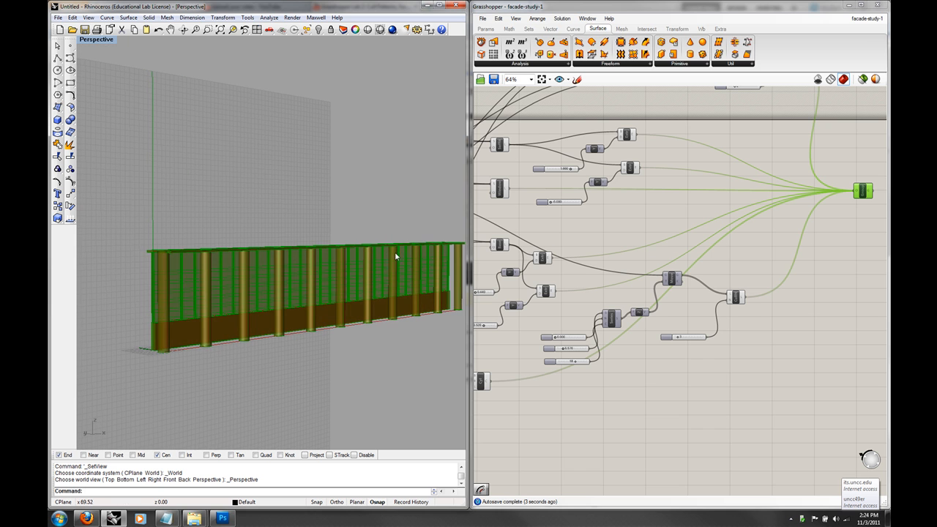
{"action": "right_click_drag", "start_coordinate": [773, 232], "coordinate": [699, 240]}
{"action": "right_click", "coordinate": [787, 200]}
{"action": "left_click", "coordinate": [799, 241]}
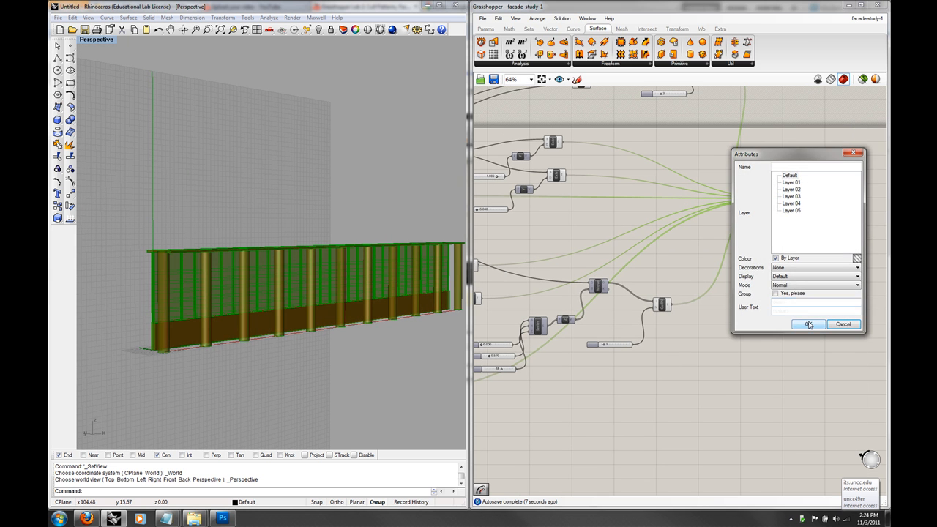
{"action": "left_click", "coordinate": [809, 325]}
- Move the baked facade aside to check it against the preview, and undo the move
{"action": "right_click_drag", "start_coordinate": [319, 211], "coordinate": [322, 235]}
{"action": "scroll", "coordinate": [359, 215], "scroll_direction": "down", "scroll_amount": 20}
{"action": "scroll", "coordinate": [368, 197], "scroll_direction": "down", "scroll_amount": 2}
{"action": "scroll", "coordinate": [356, 210], "scroll_direction": "up", "scroll_amount": 6}
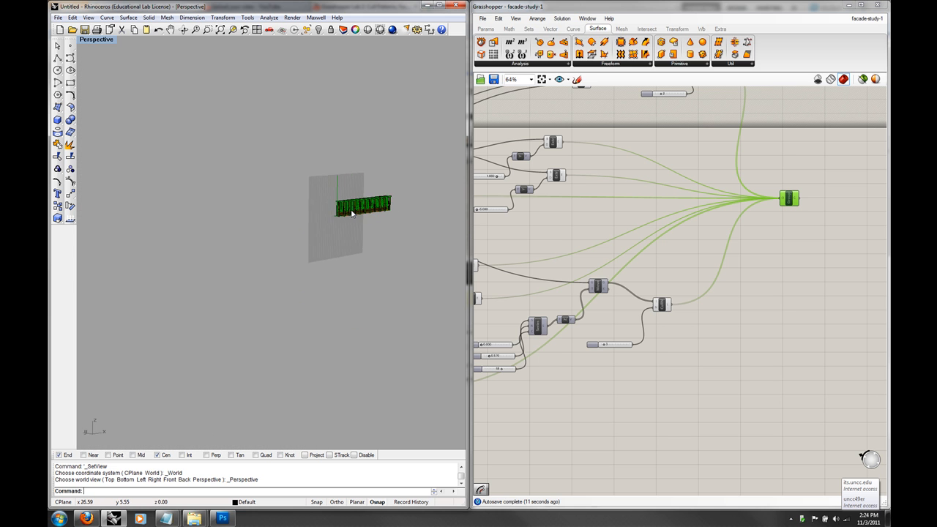
{"action": "left_click", "coordinate": [369, 199]}
{"action": "scroll", "coordinate": [369, 199], "scroll_direction": "up", "scroll_amount": 5}
{"action": "left_click_drag", "start_coordinate": [396, 207], "coordinate": [270, 298]}
{"action": "left_click", "coordinate": [191, 222]}
{"action": "mouse_move", "coordinate": [258, 232]}
{"action": "right_mouse_down"}
{"action": "mouse_move", "coordinate": [247, 228]}
{"action": "mouse_move", "coordinate": [257, 233]}
{"action": "right_mouse_up"}
{"action": "left_click", "coordinate": [72, 17]}
{"action": "left_click", "coordinate": [84, 22]}
- Open Maxwell Fire and start an interactive render of the Perspective view
{"action": "right_click_drag", "start_coordinate": [558, 298], "coordinate": [585, 298]}
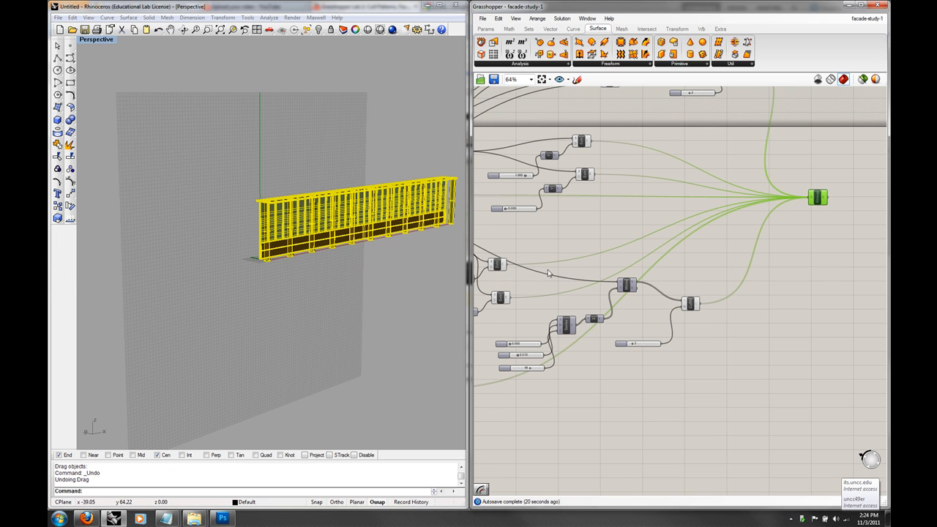
{"action": "right_click_drag", "start_coordinate": [412, 154], "coordinate": [359, 110]}
{"action": "left_click", "coordinate": [316, 17]}
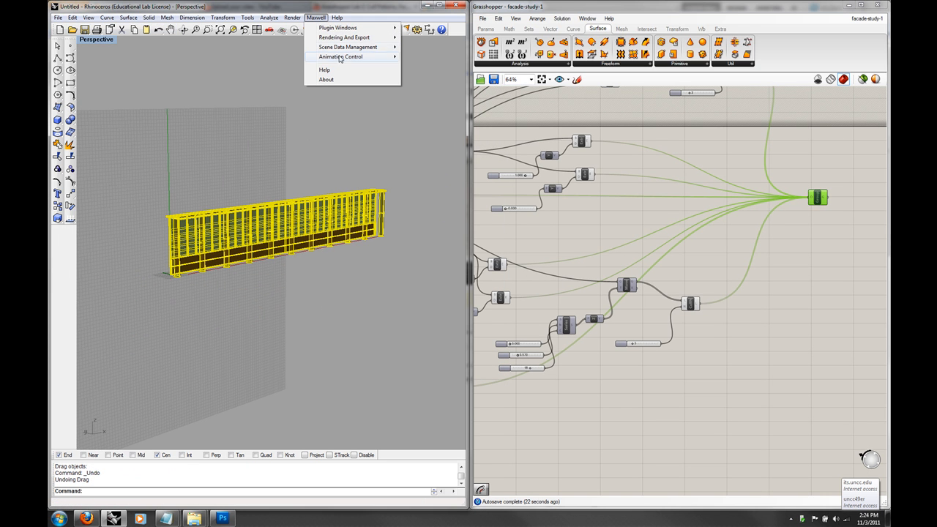
{"action": "mouse_move", "coordinate": [341, 40]}
{"action": "left_click", "coordinate": [426, 85]}
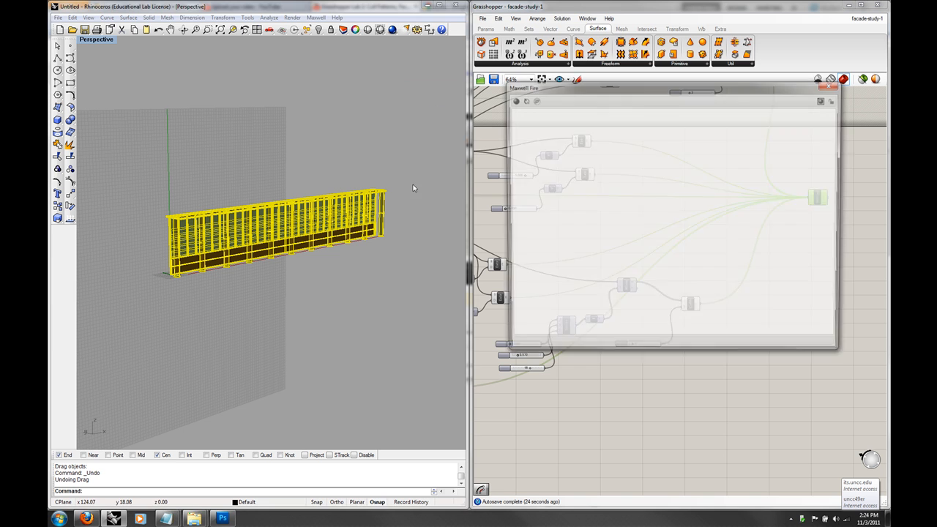
{"action": "left_click", "coordinate": [513, 100]}
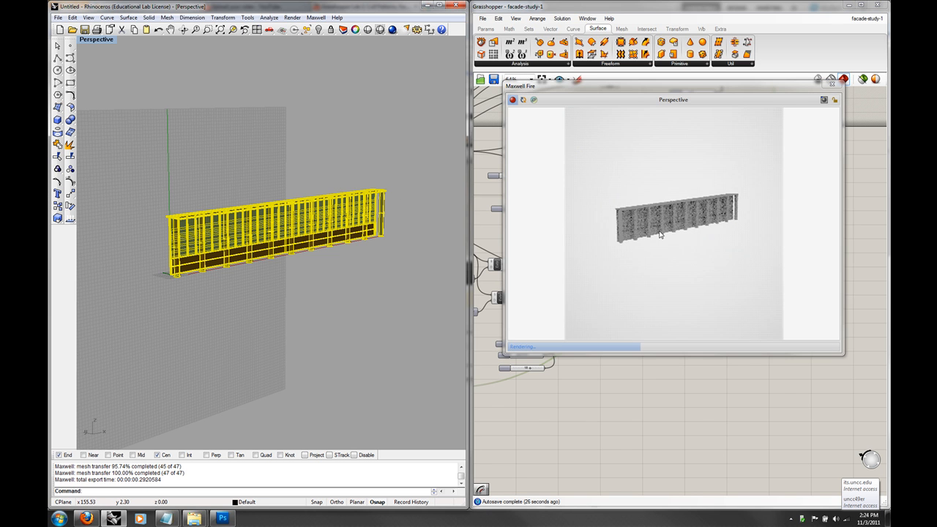
- Deselect the baked facade and examine its Maxwell Fire render from several perspective angles
{"action": "right_click_drag", "start_coordinate": [393, 256], "coordinate": [426, 250]}
{"action": "scroll", "coordinate": [317, 218], "scroll_direction": "up", "scroll_amount": 5}
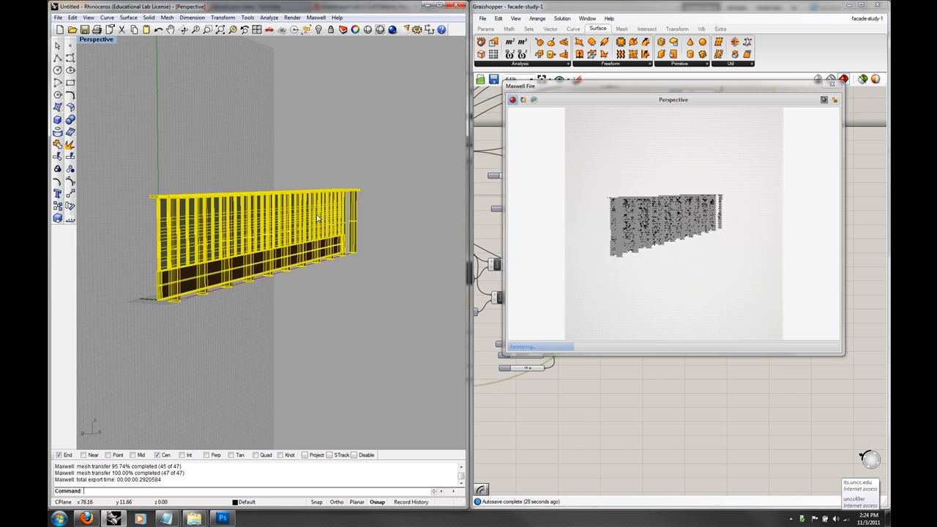
{"action": "right_click_drag", "start_coordinate": [317, 218], "coordinate": [454, 234]}
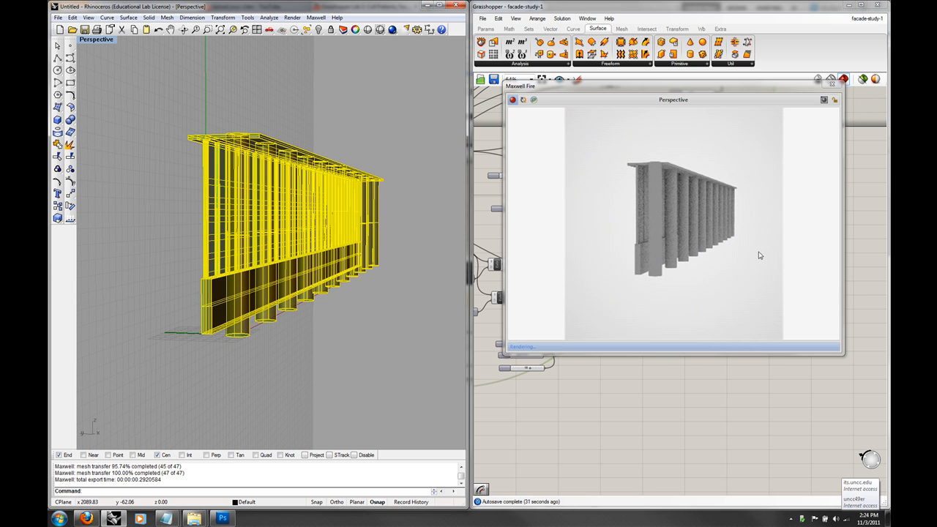
{"action": "left_click", "coordinate": [371, 342]}
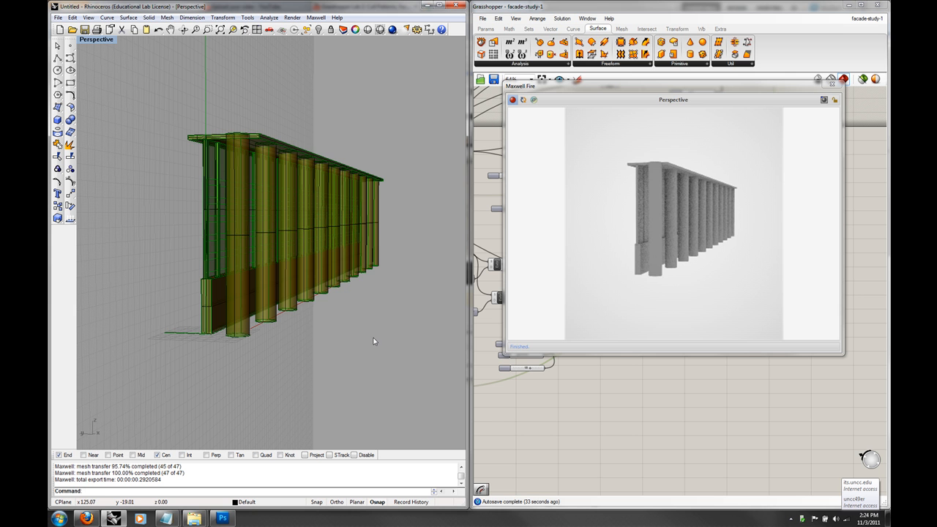
{"action": "right_click_drag", "start_coordinate": [404, 295], "coordinate": [328, 303]}
{"action": "right_click_drag", "start_coordinate": [379, 322], "coordinate": [238, 342]}
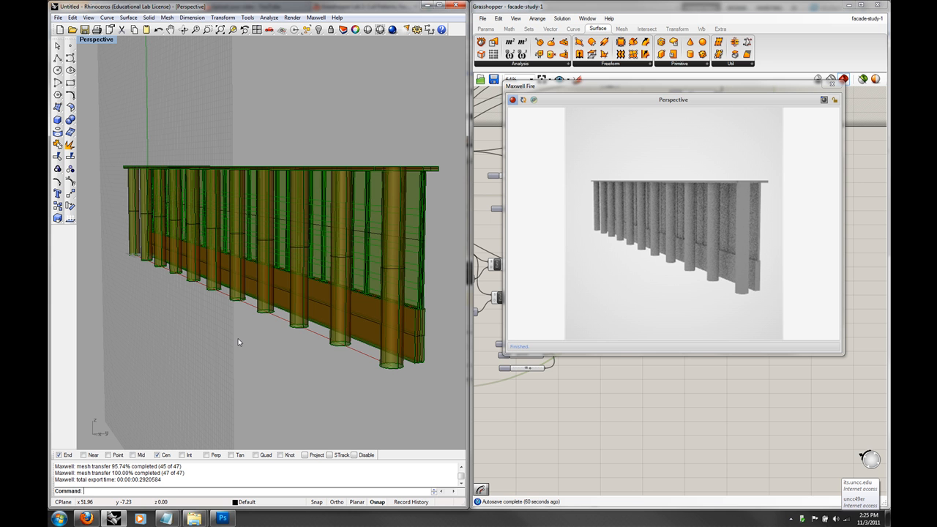
{"action": "right_click_drag", "start_coordinate": [237, 338], "coordinate": [369, 304]}
{"action": "scroll", "coordinate": [407, 339], "scroll_direction": "down", "scroll_amount": 2}
{"action": "scroll", "coordinate": [410, 337], "scroll_direction": "down", "scroll_amount": 2}
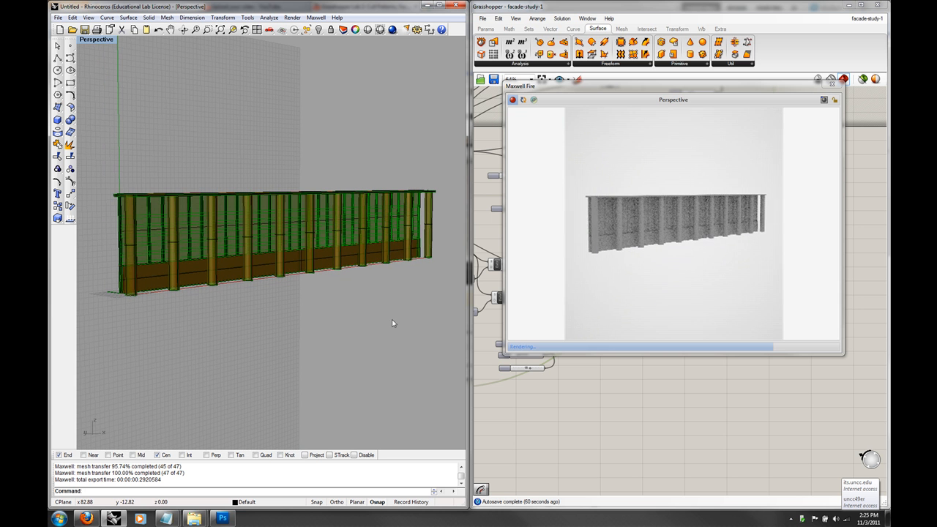